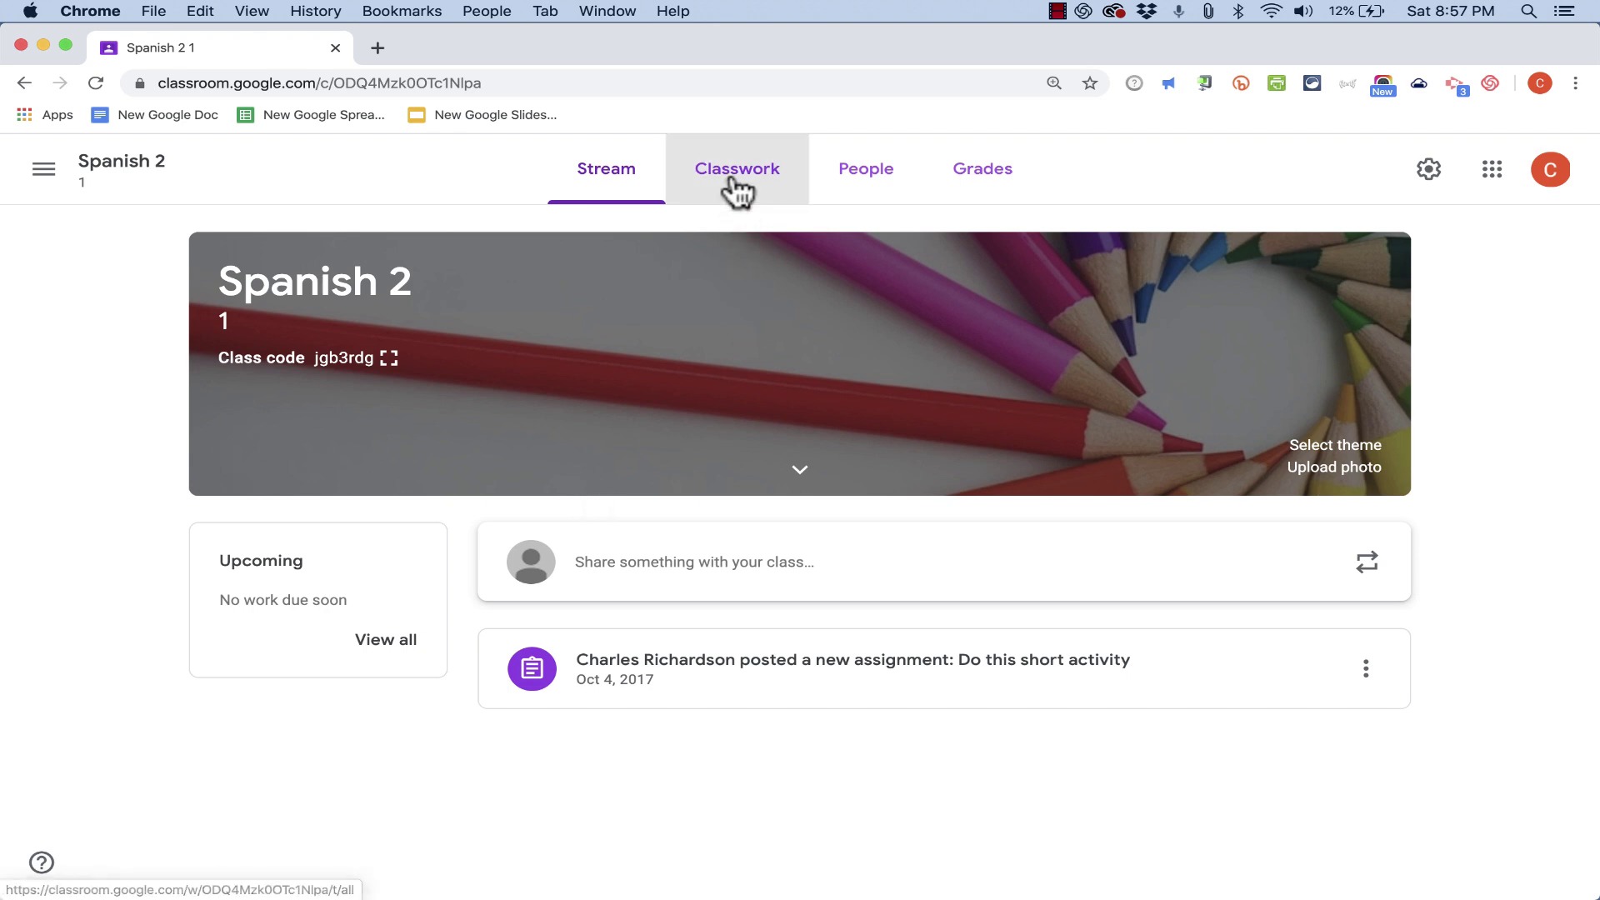
# - Go to the Spanish 2 class's Classwork page and bring up the Create menu
pyautogui.click(736, 185)
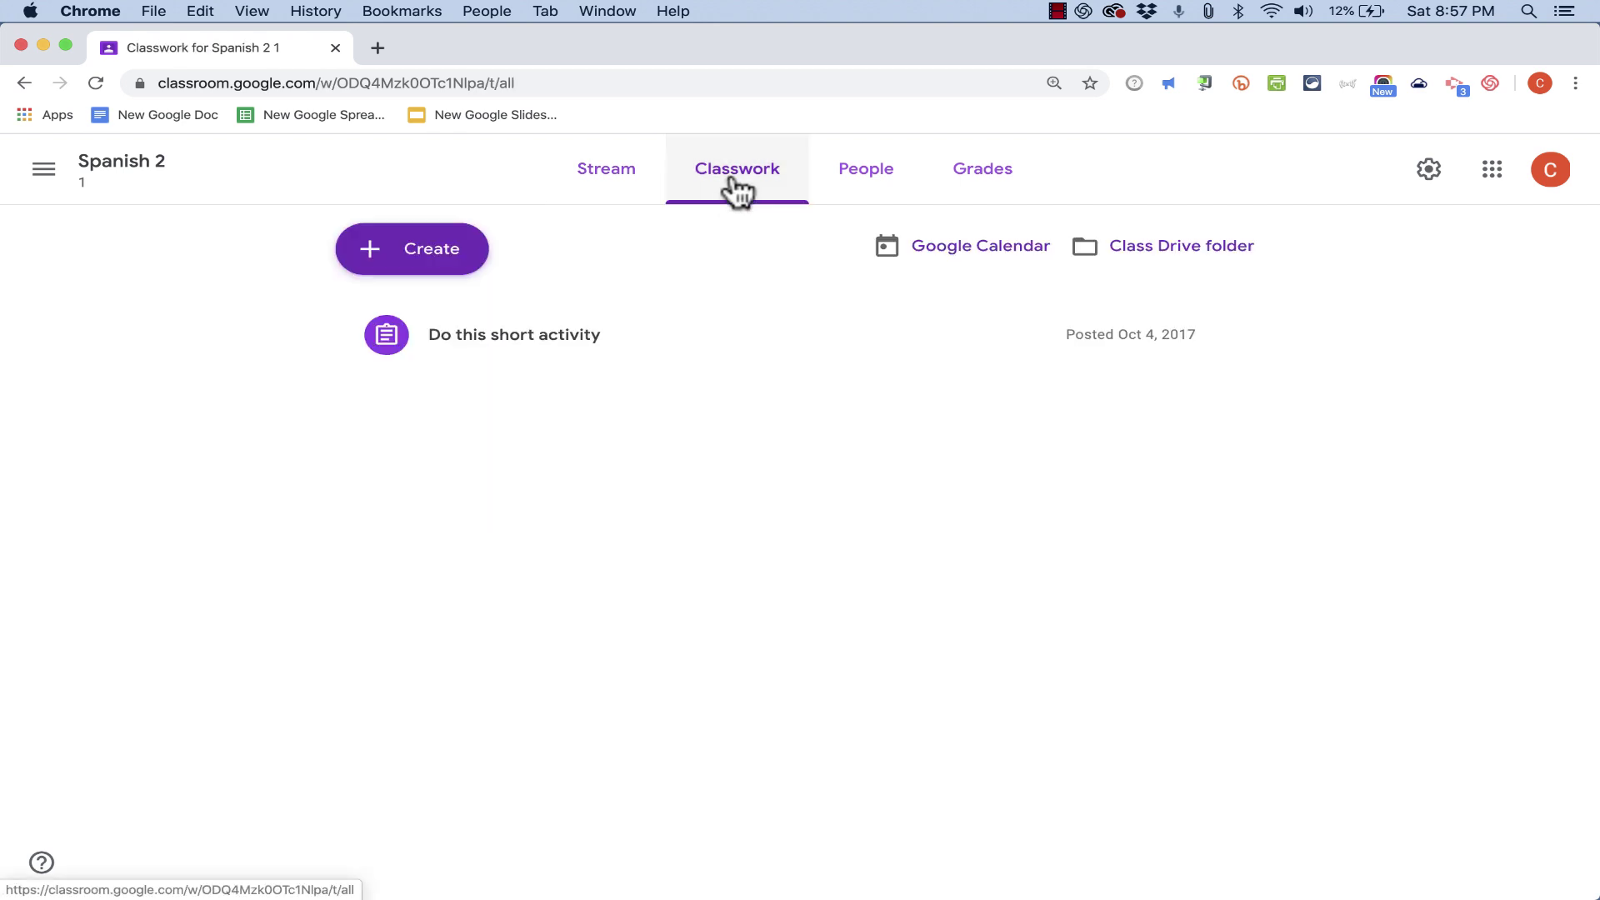
pyautogui.click(434, 258)
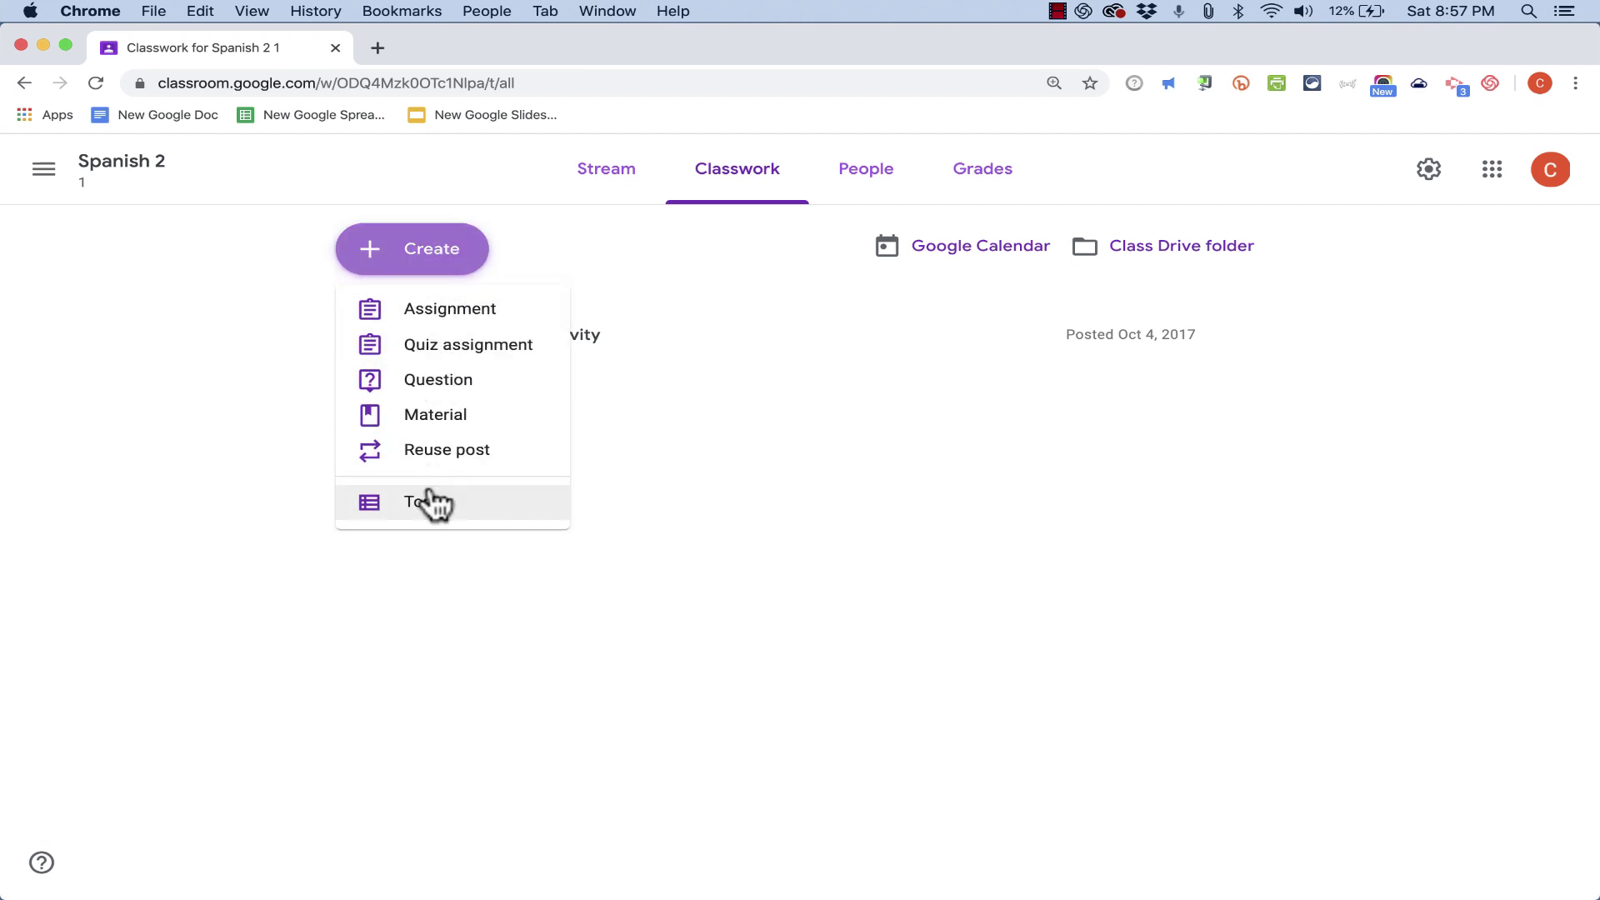
# - Create a quiz assignment 'Spanish Colors Review Quiz' with instructions 'Let's see how well you remember the Spanish colors!'
pyautogui.click(444, 360)
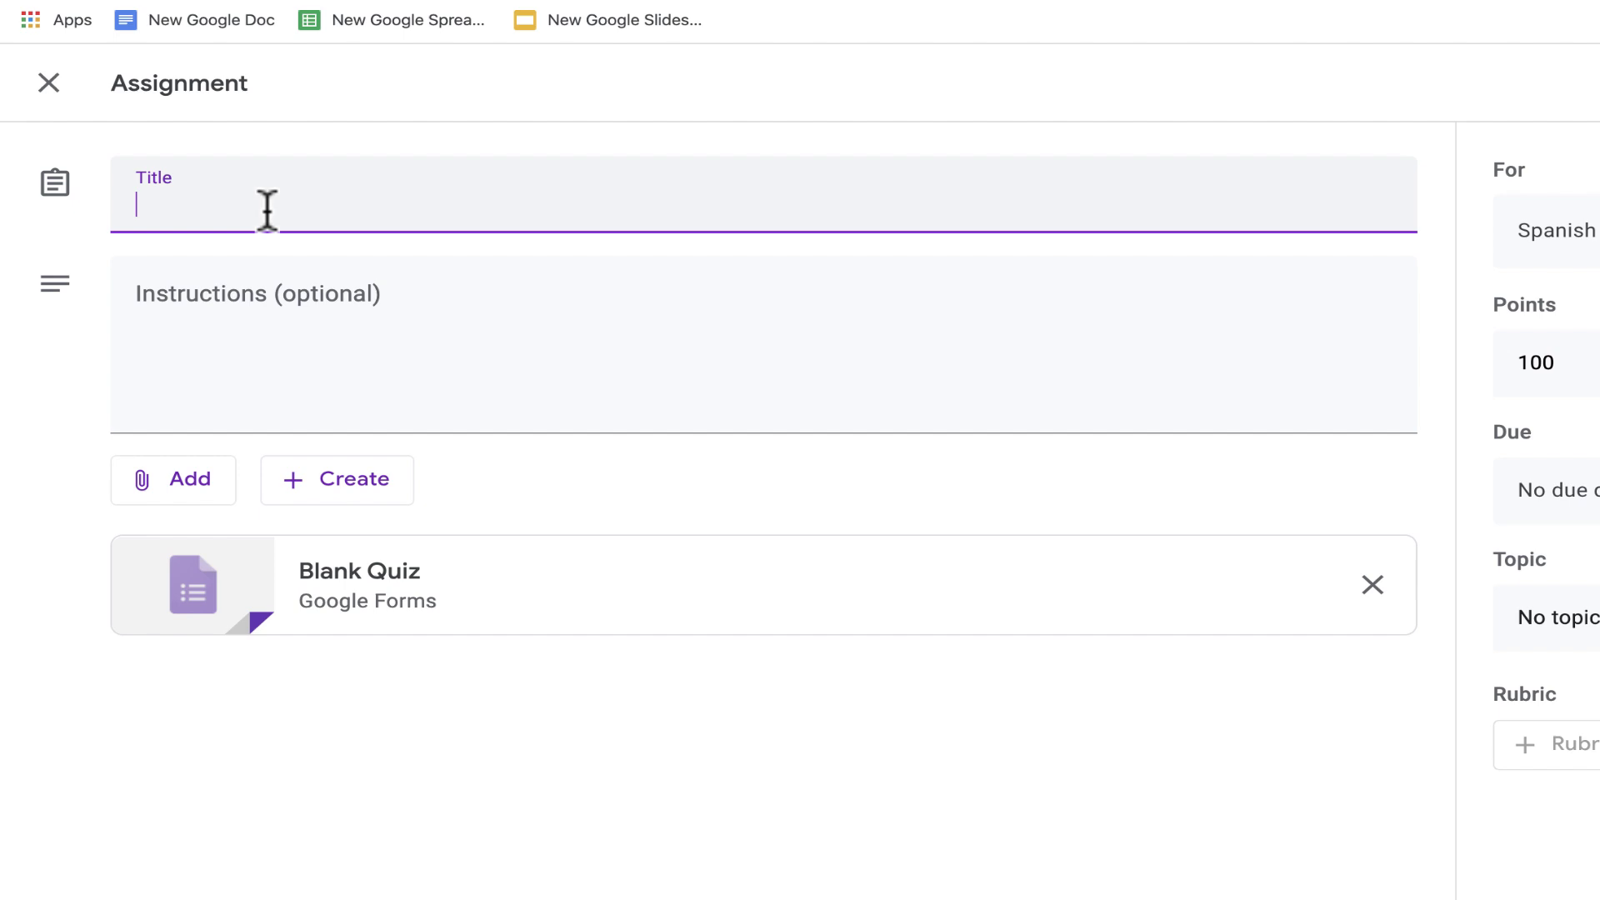
pyautogui.write('Spanish Colors Re')
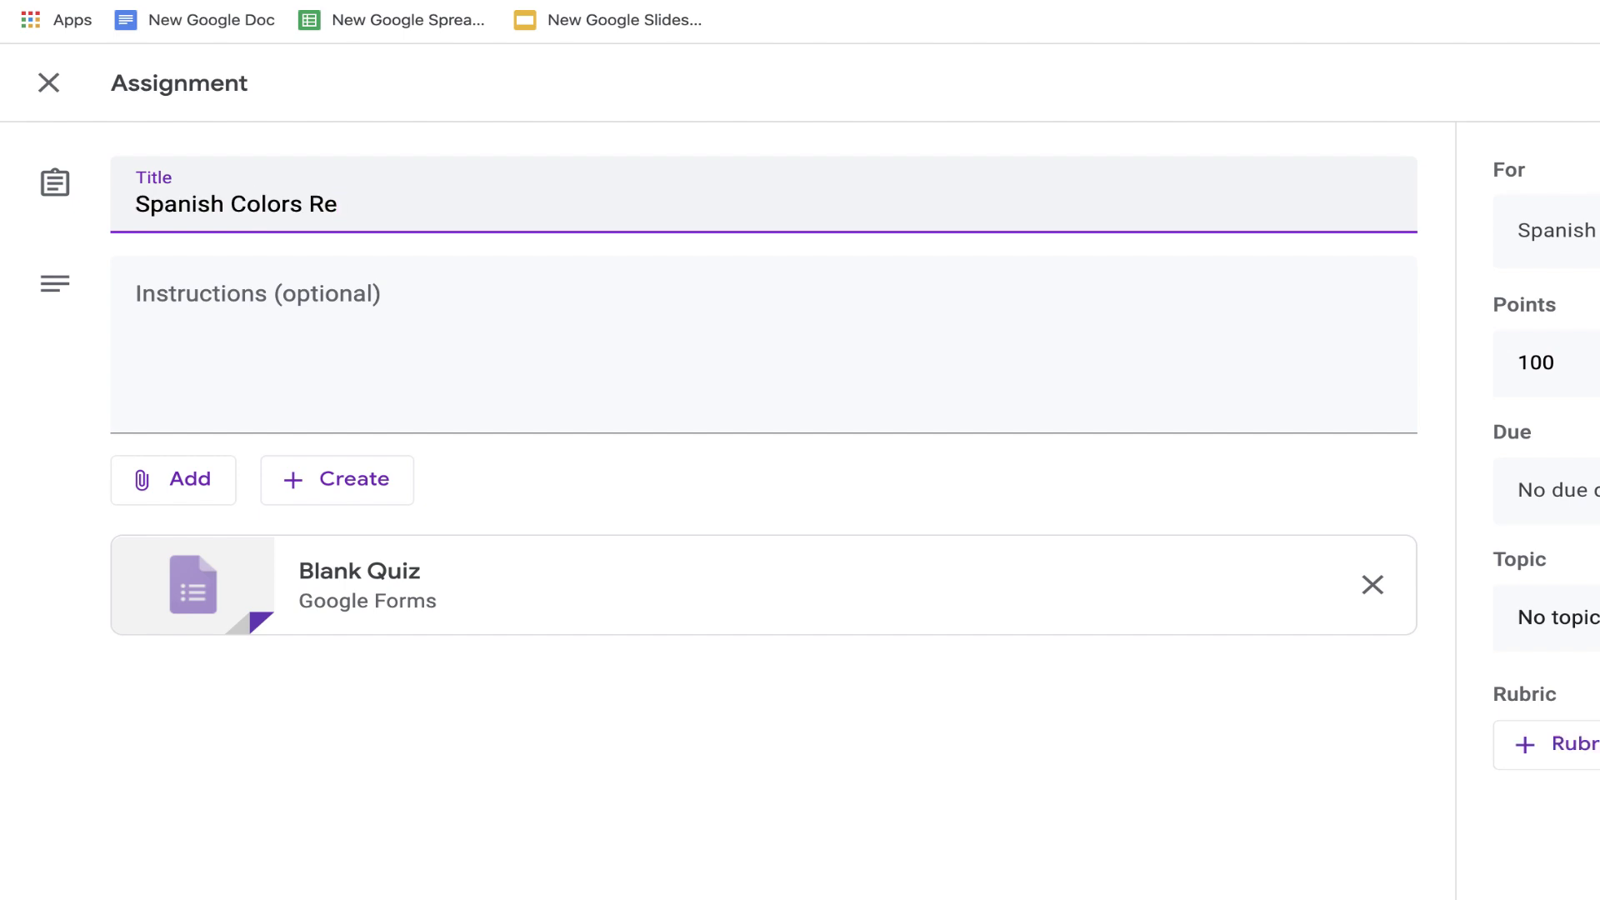
pyautogui.write('view Quiz')
pyautogui.click(311, 362)
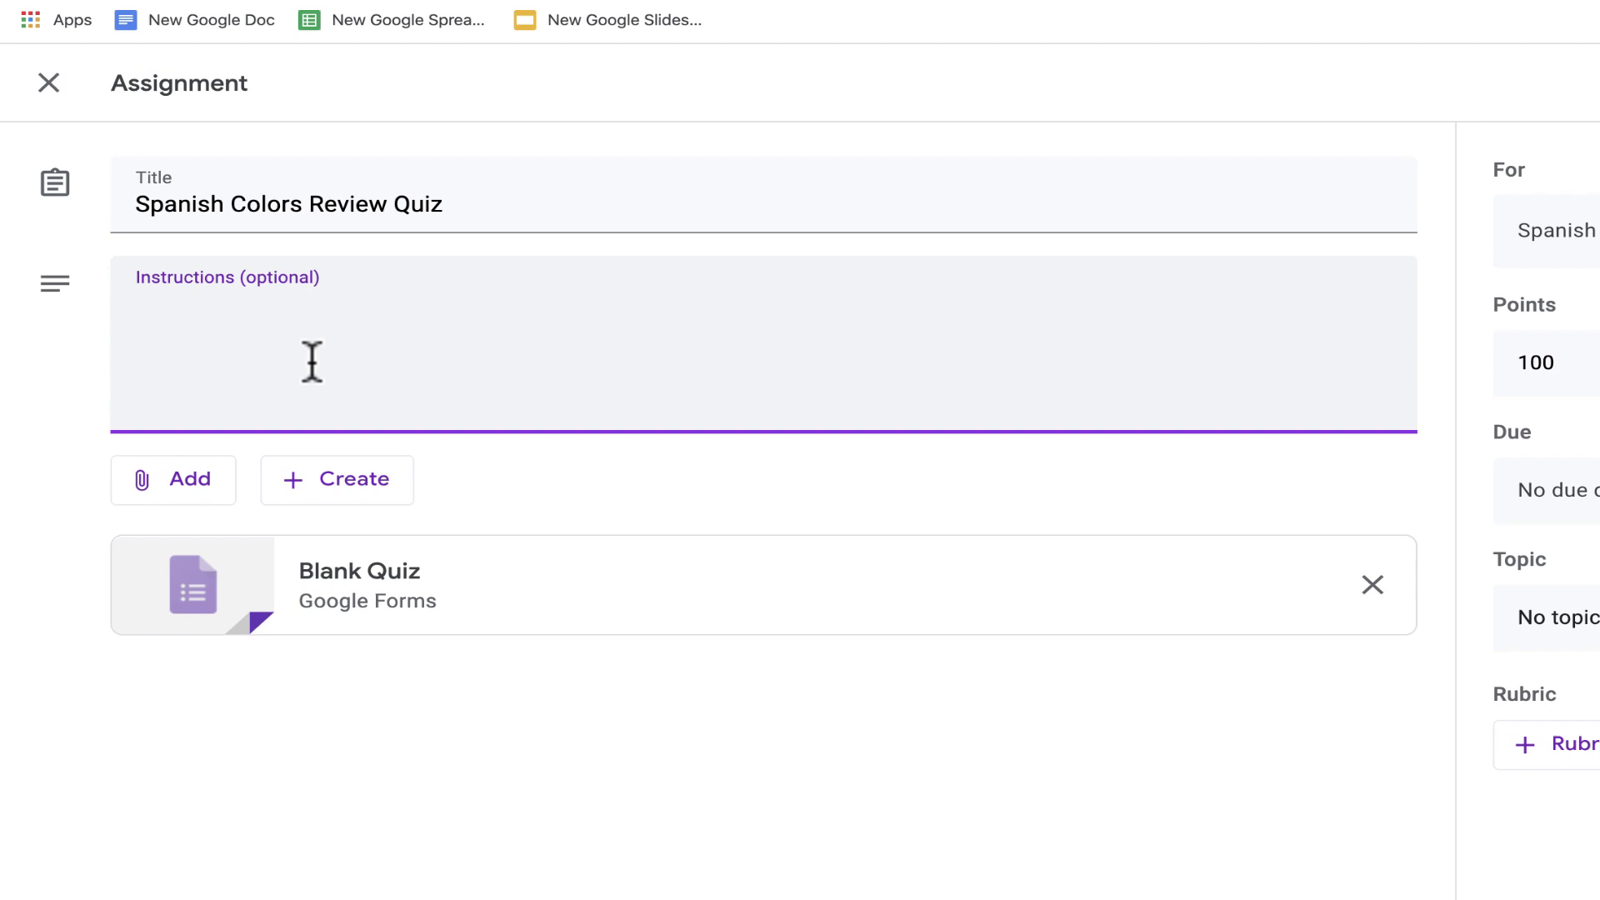
pyautogui.write("Let's see how well you remember the Spanish colors!")
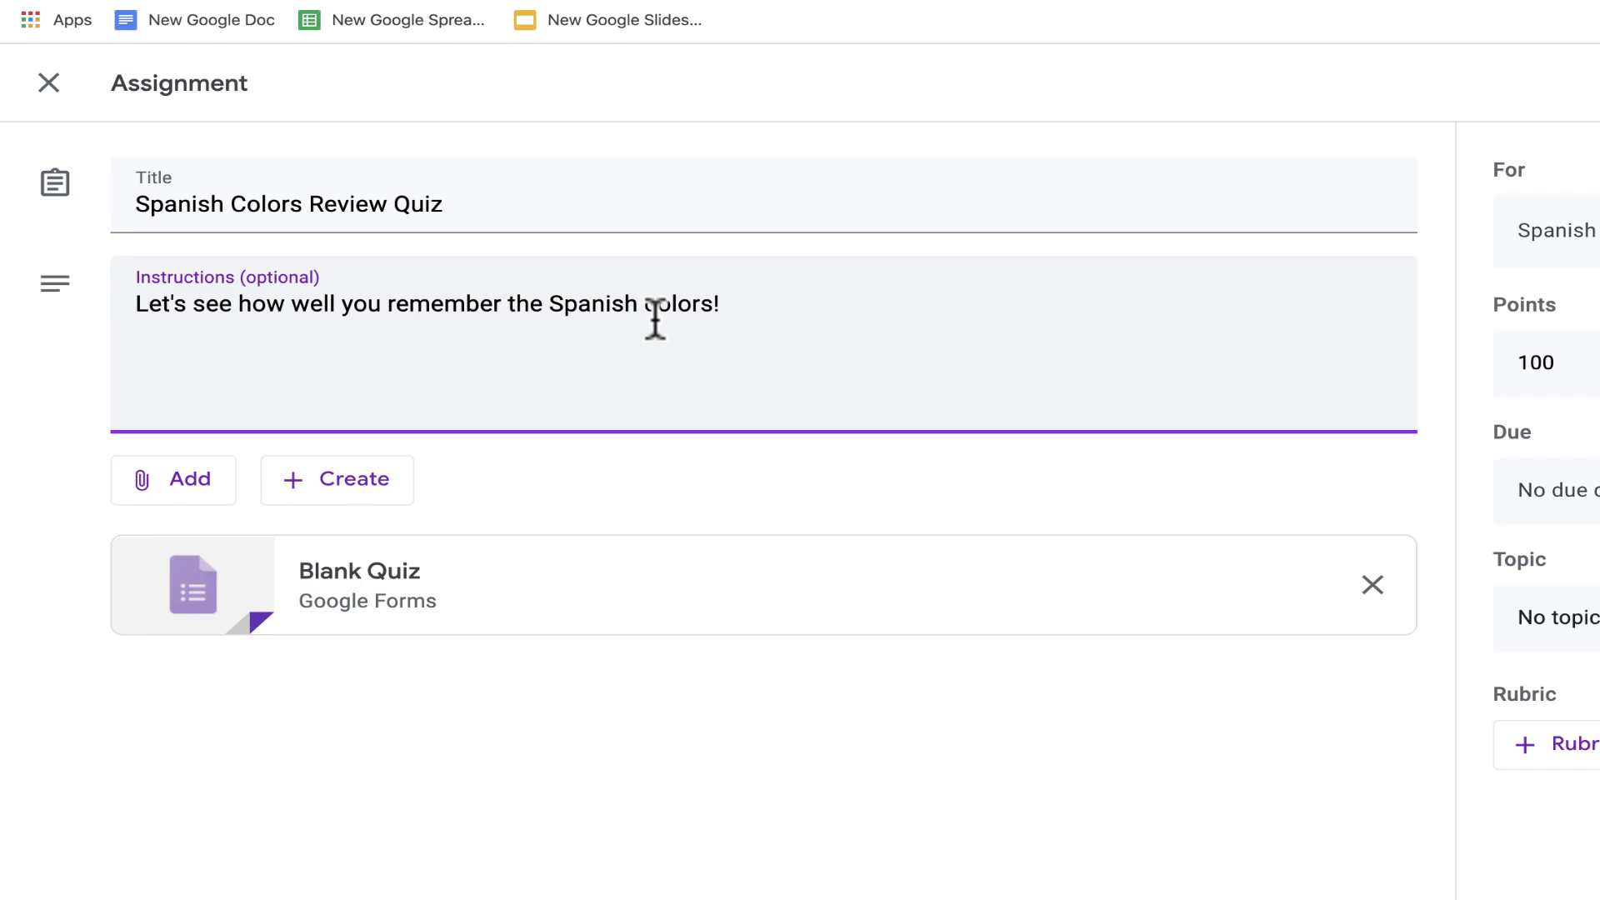
# - Attach the 'Los Colores' Google Doc from Drive, found by searching 'colores', as view-only for students
pyautogui.click(181, 485)
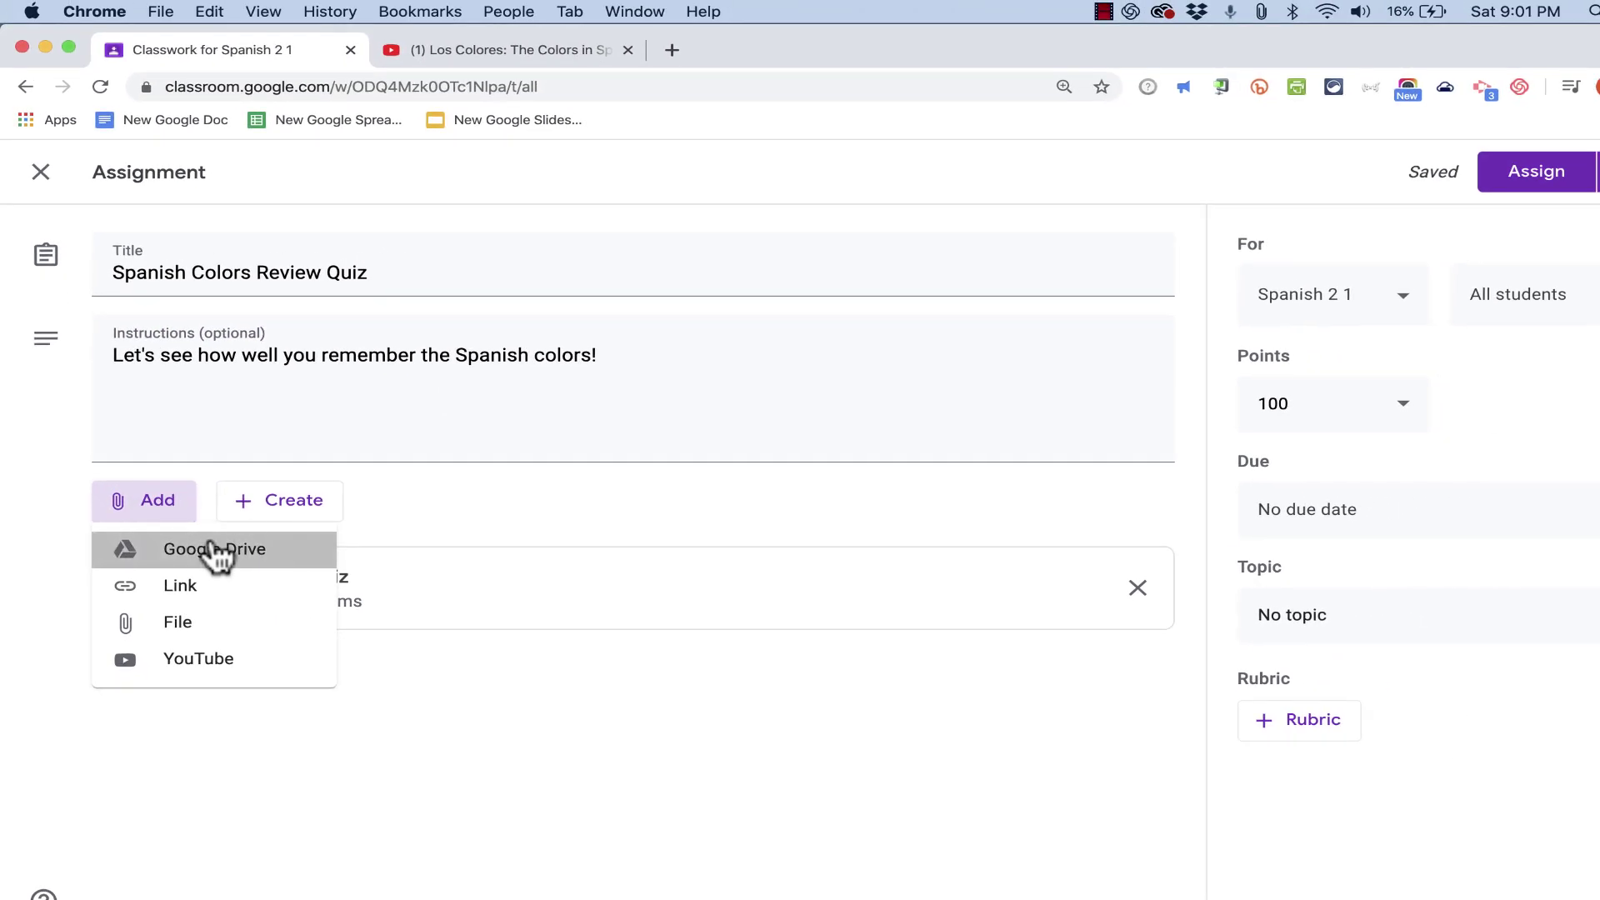
pyautogui.click(219, 550)
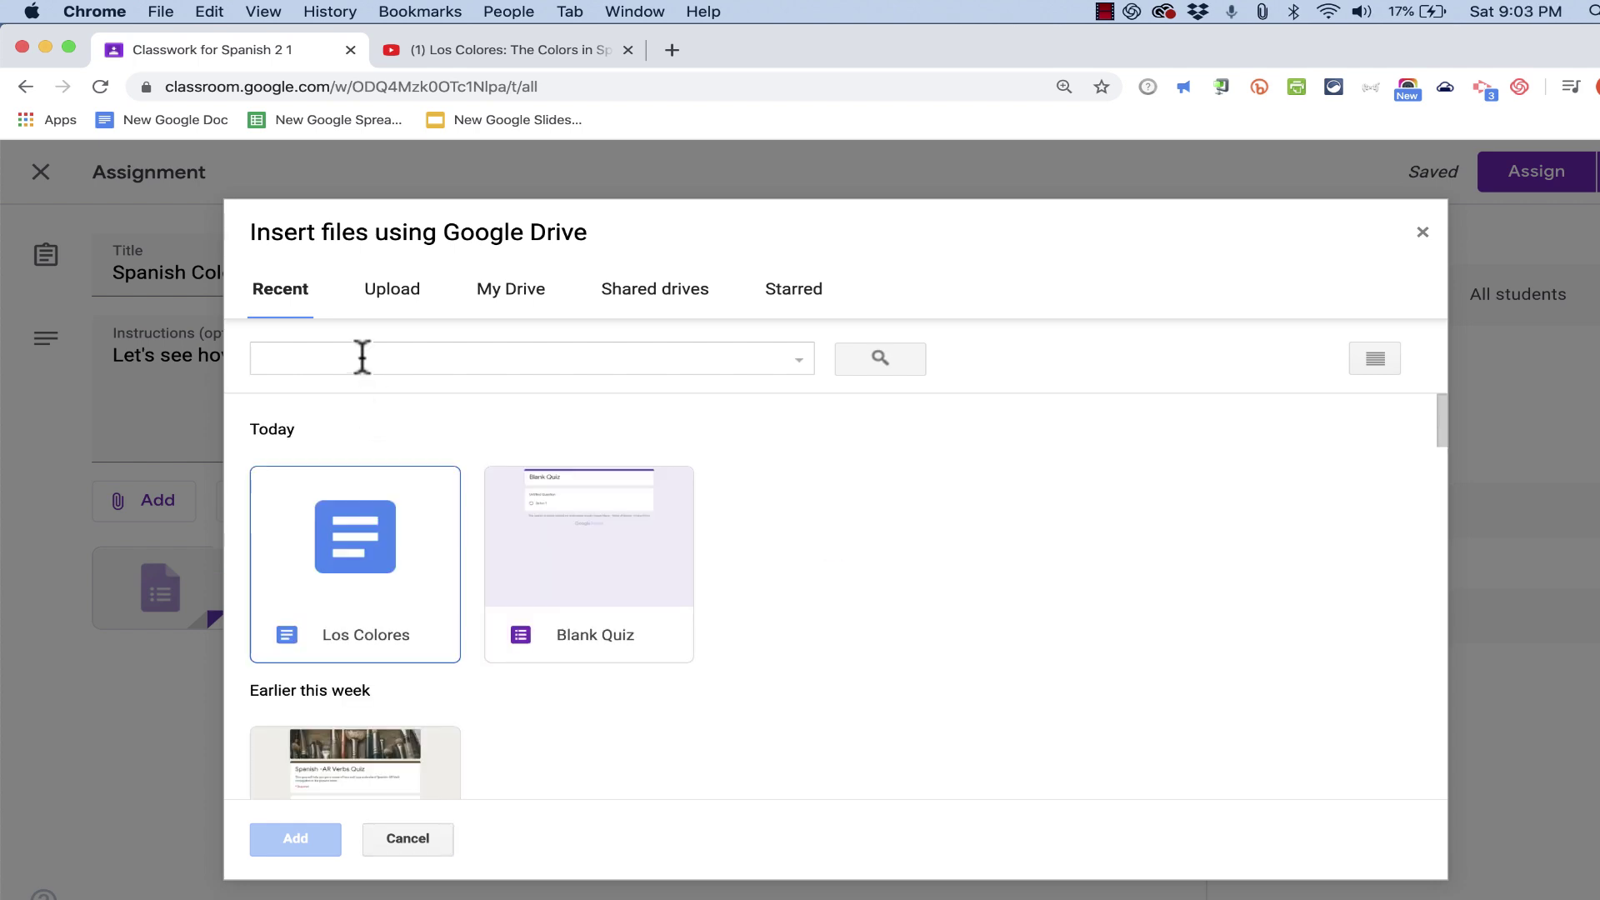
pyautogui.click(362, 358)
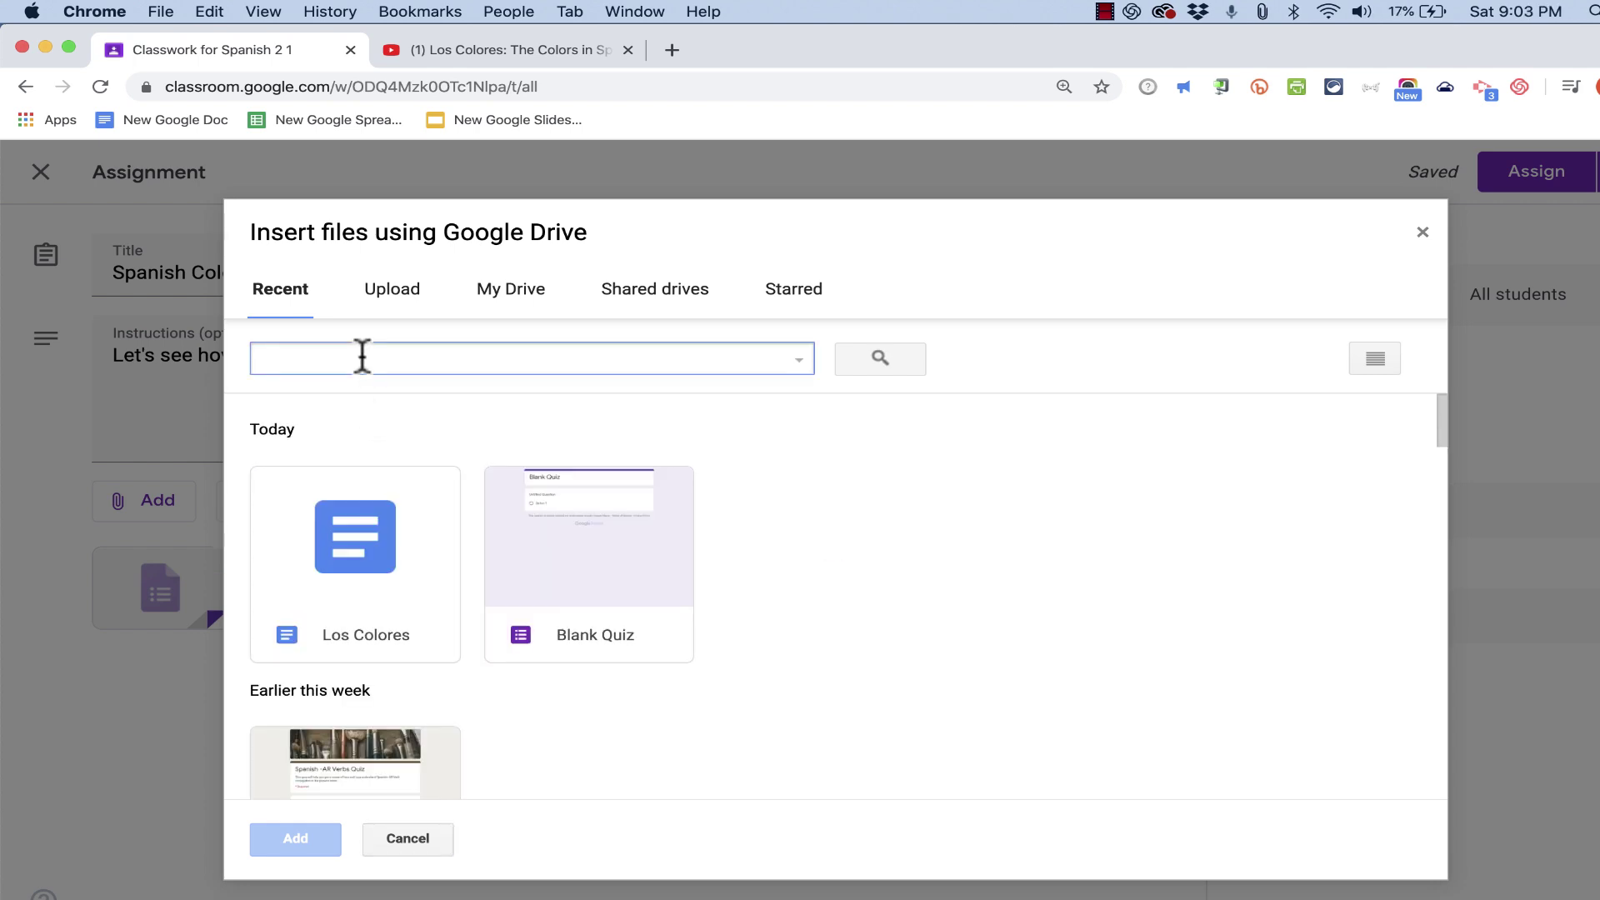
pyautogui.write('colores')
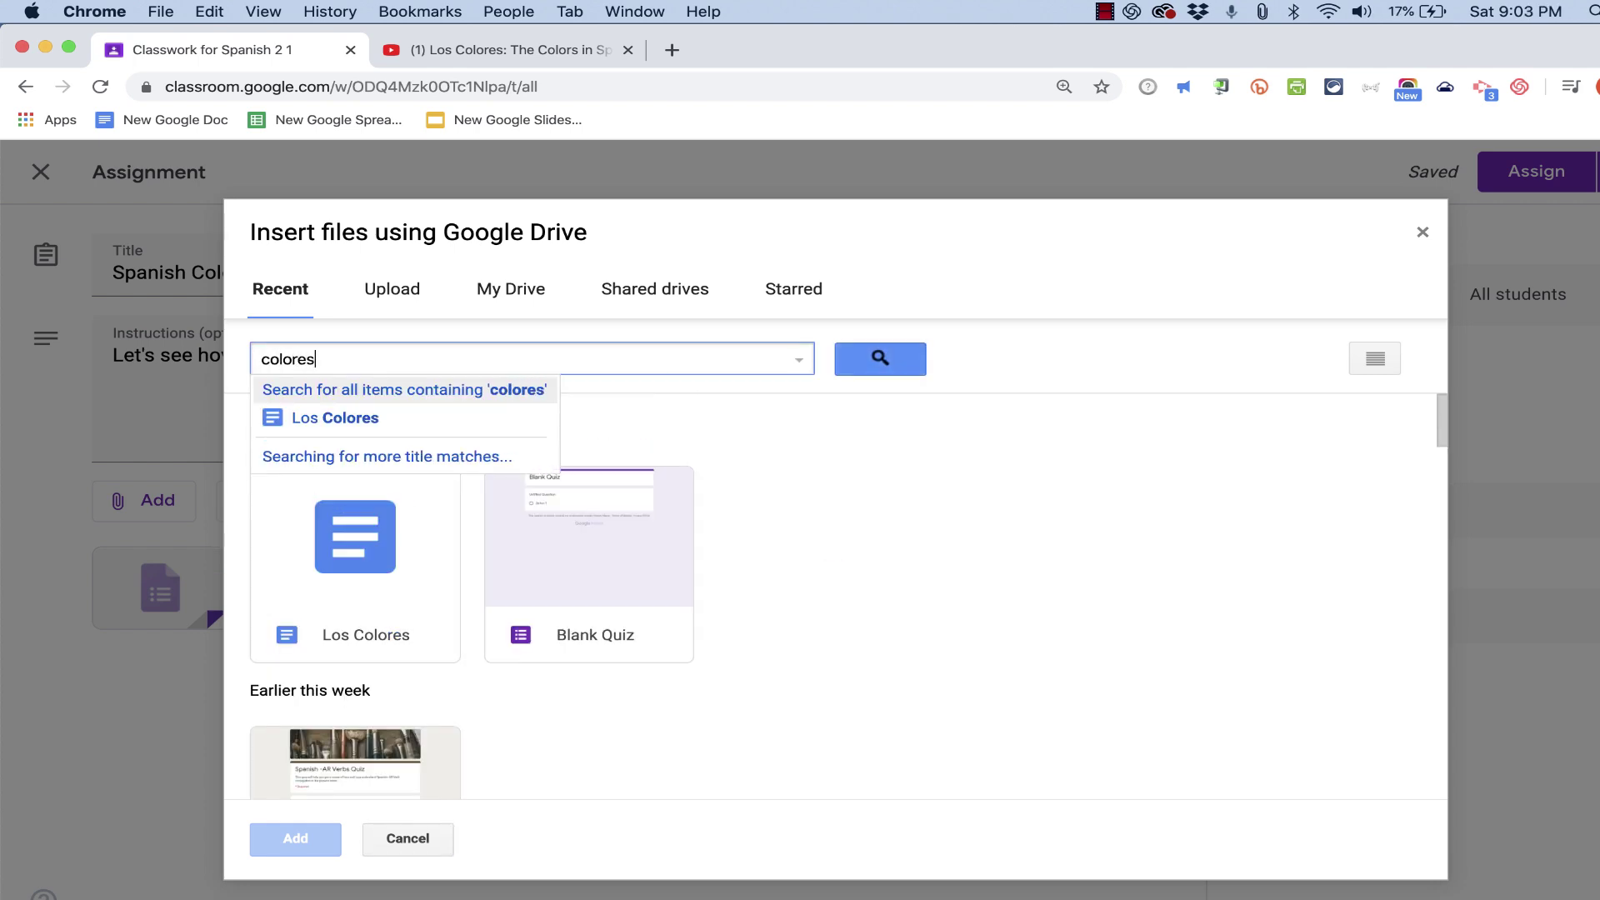
pyautogui.press('Return')
pyautogui.click(366, 502)
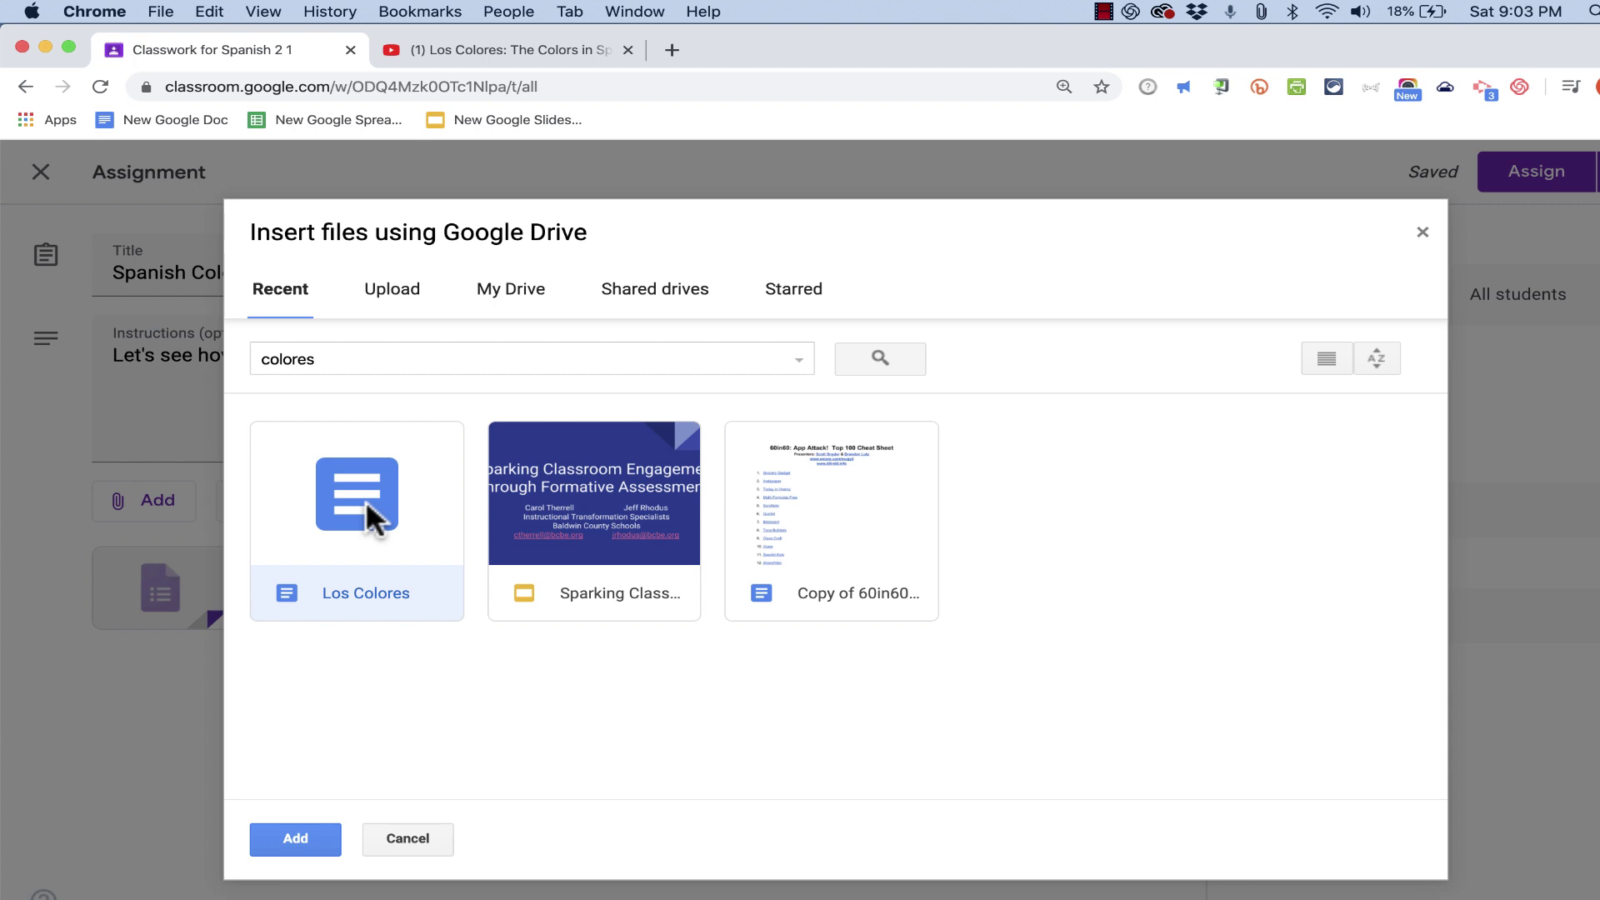
pyautogui.click(297, 838)
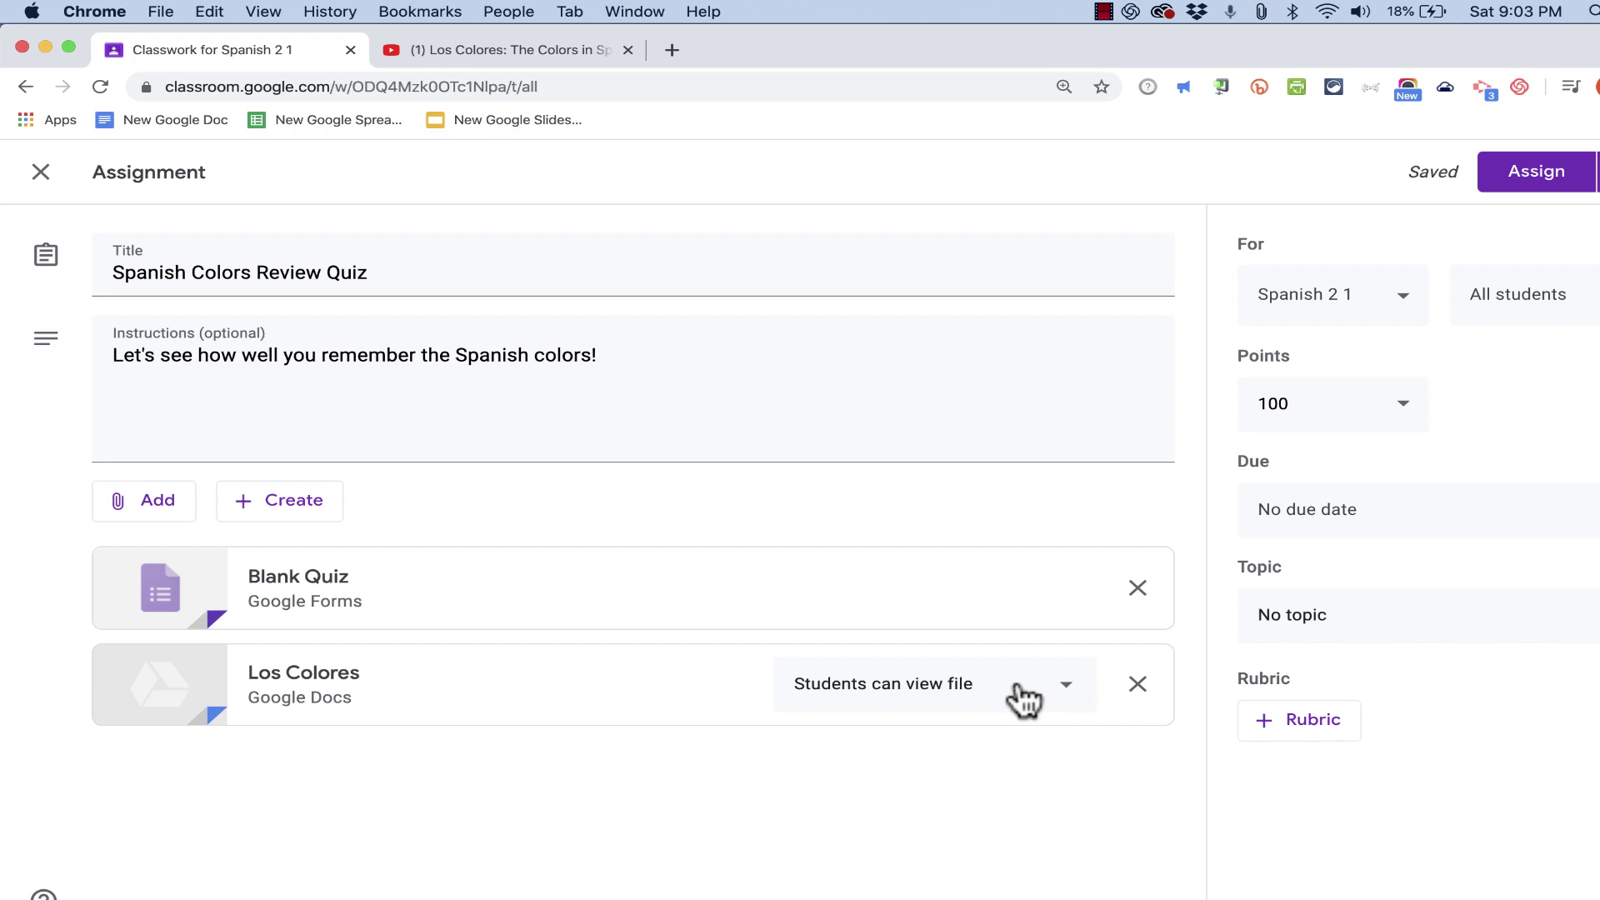
pyautogui.click(1150, 654)
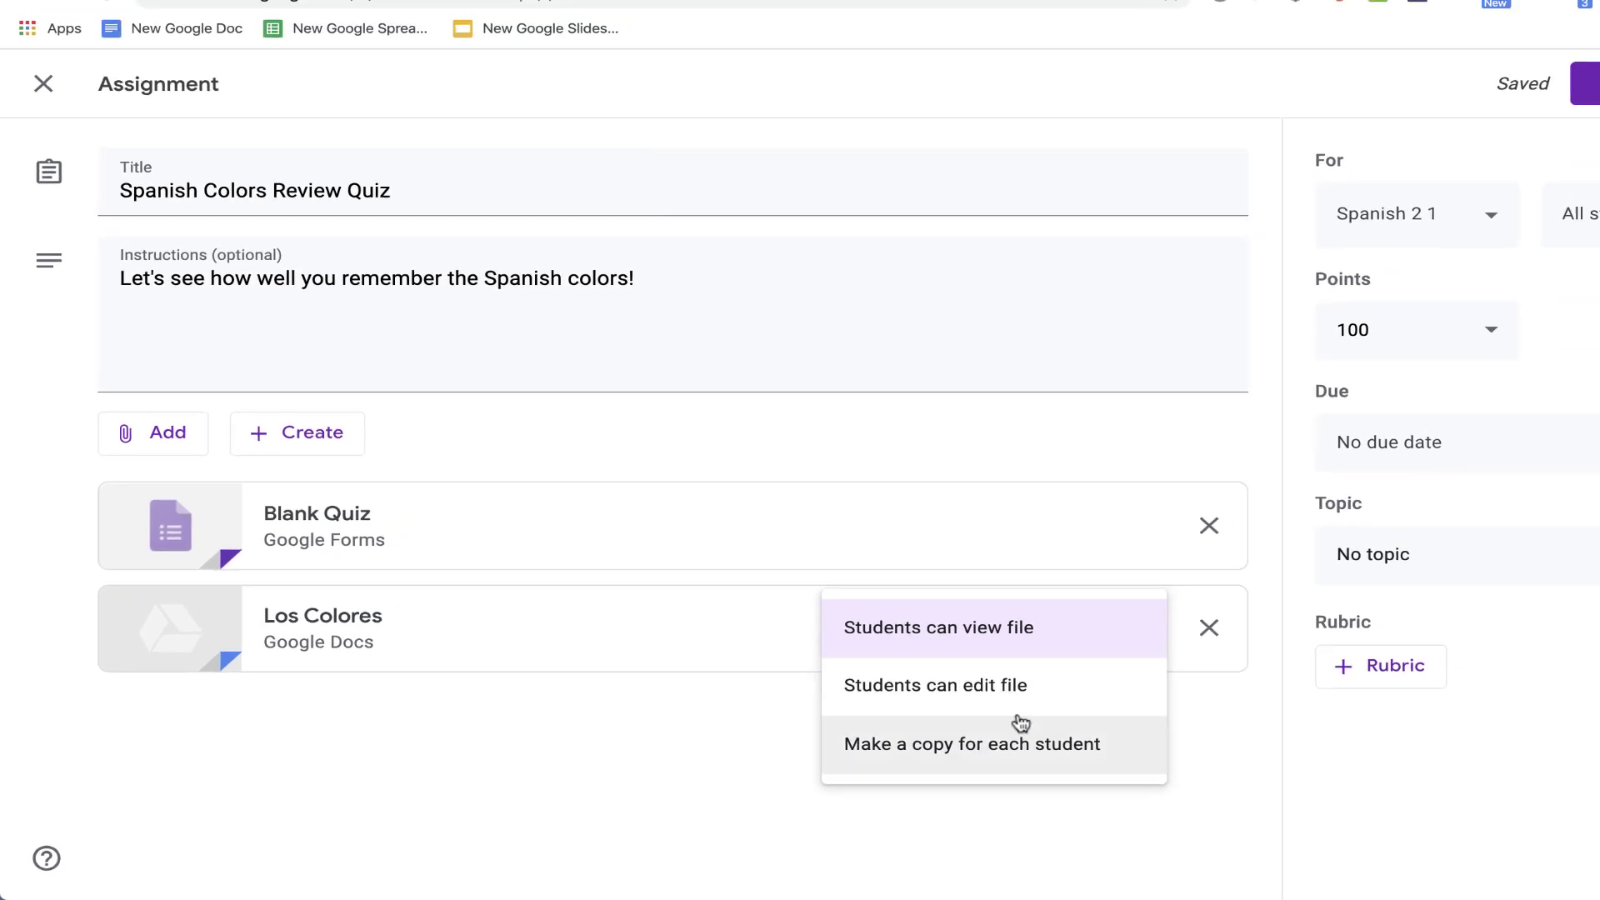
pyautogui.click(547, 792)
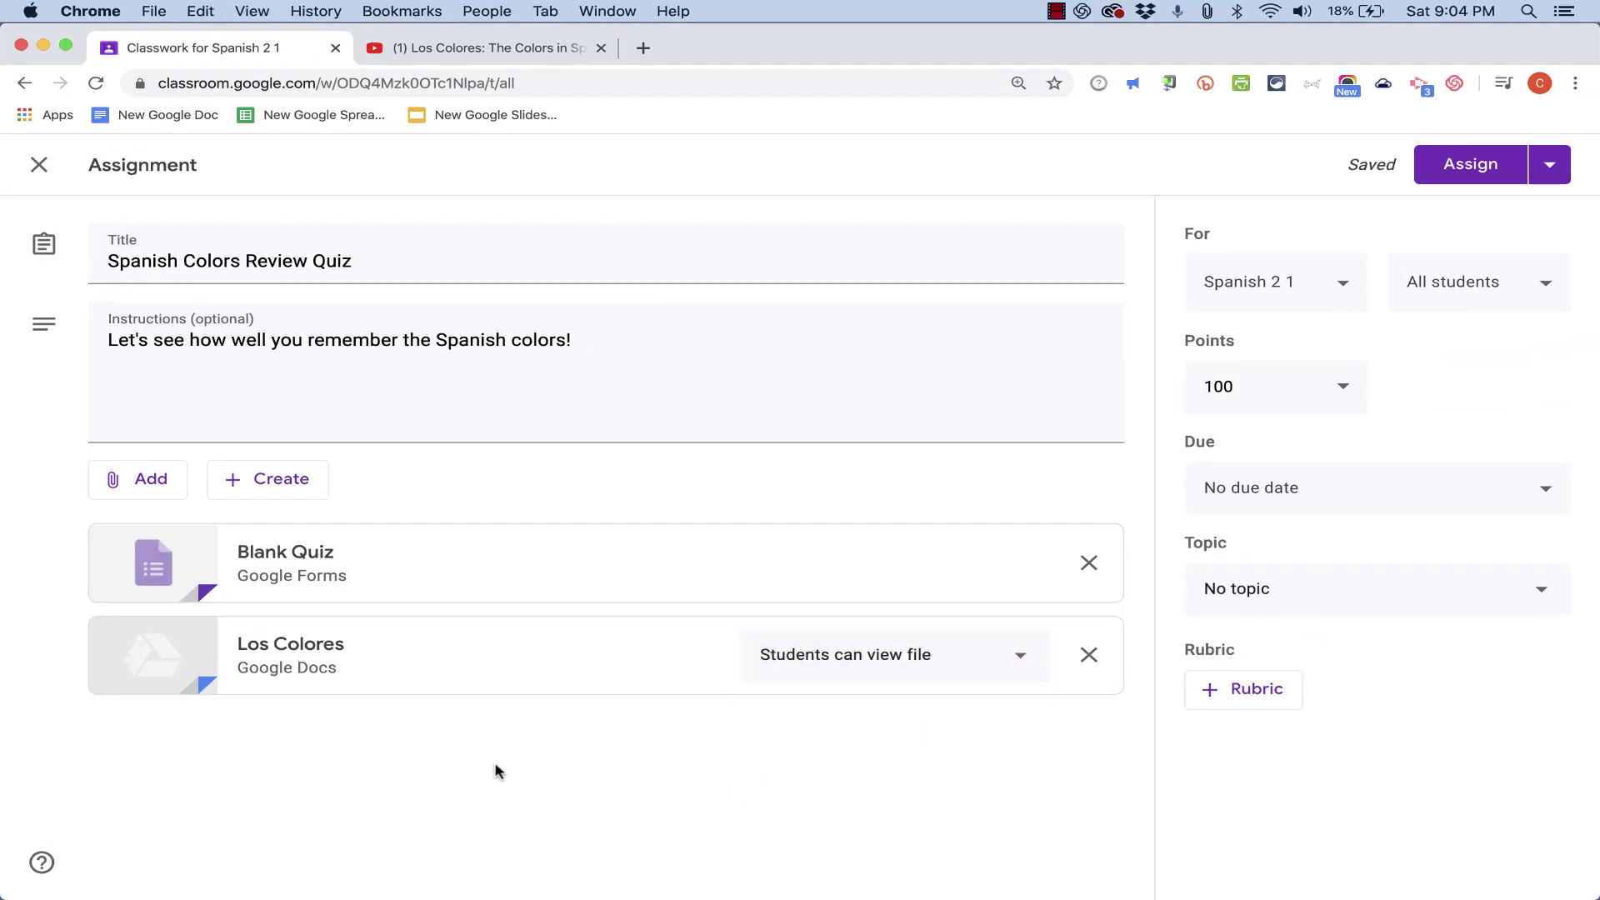
# - Attach the Rockalingua colors game page (rockalingua.com/games/colors) to the assignment as a link
pyautogui.click(171, 490)
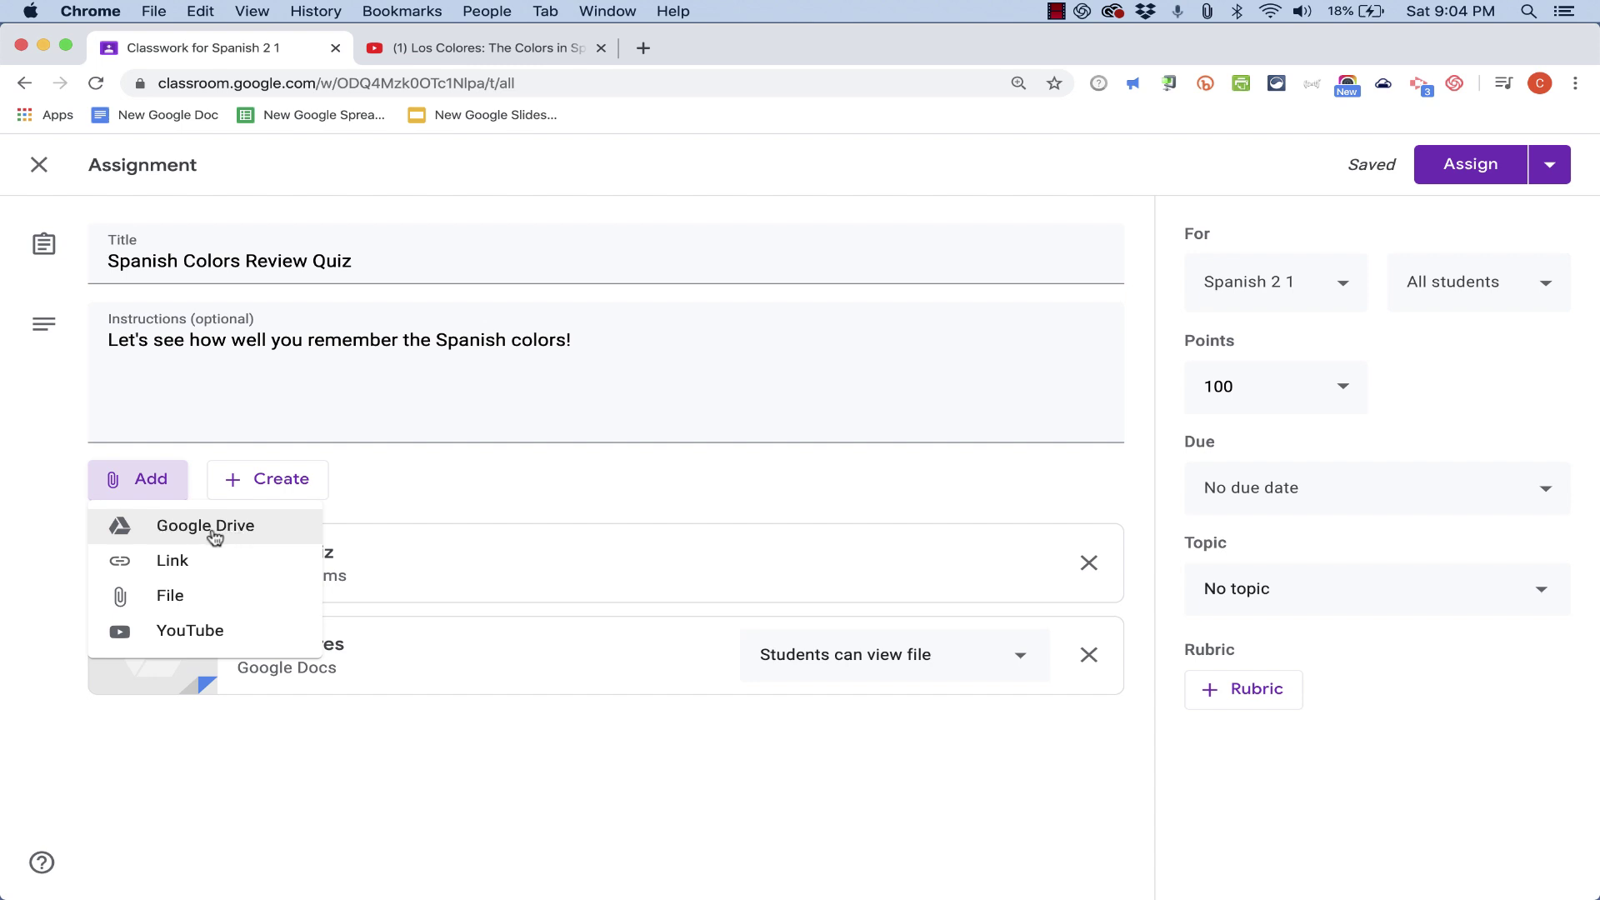
pyautogui.click(204, 566)
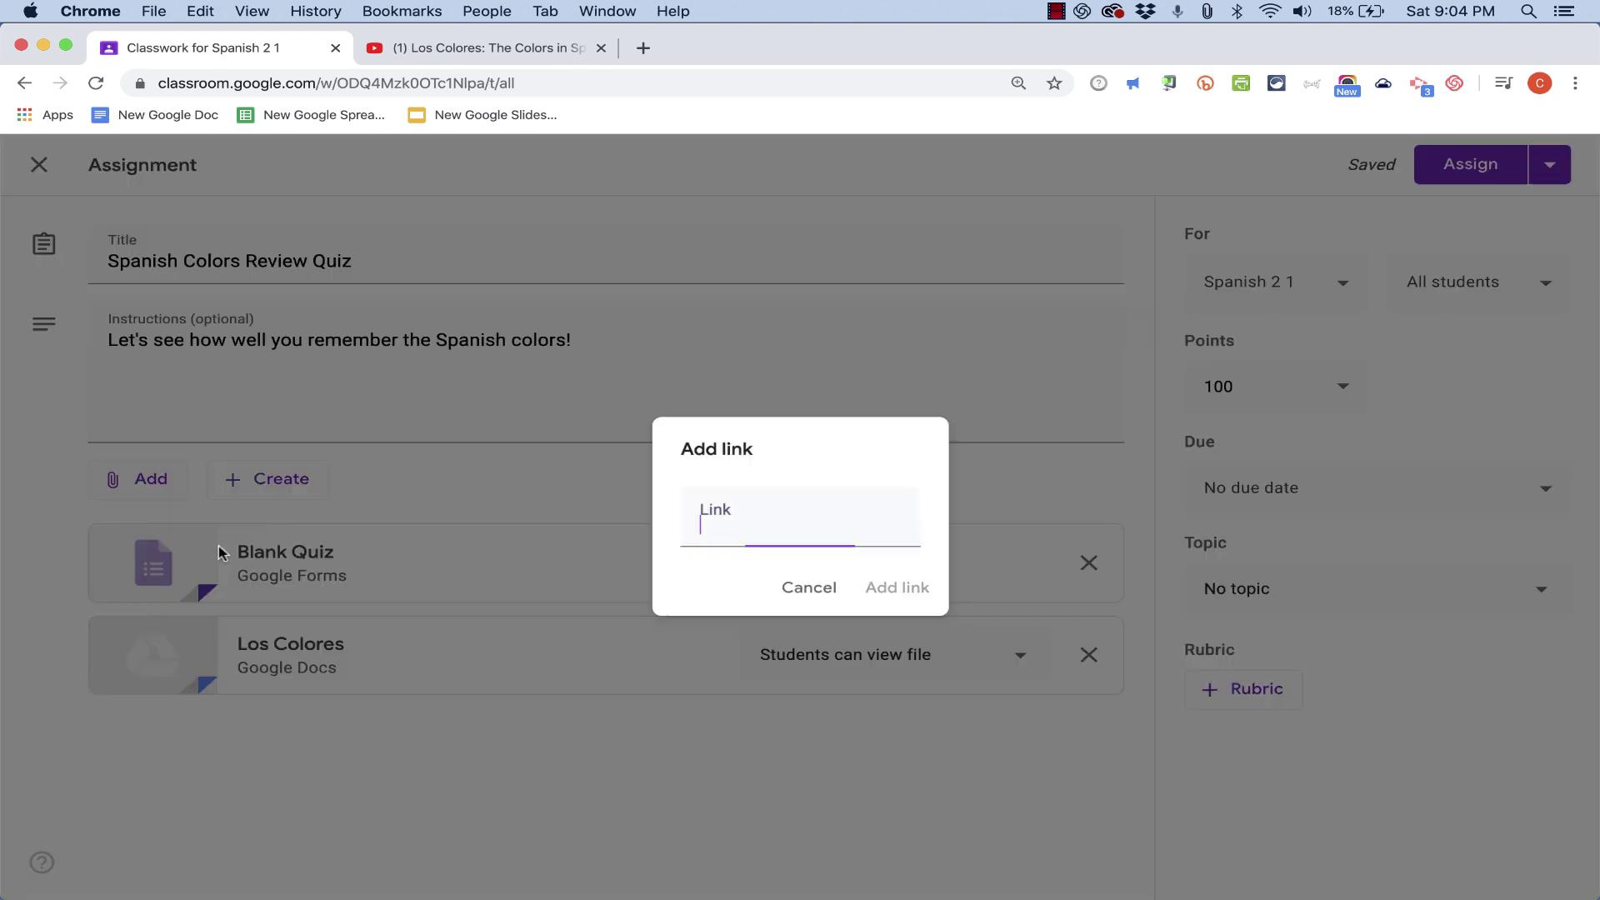
pyautogui.click(783, 52)
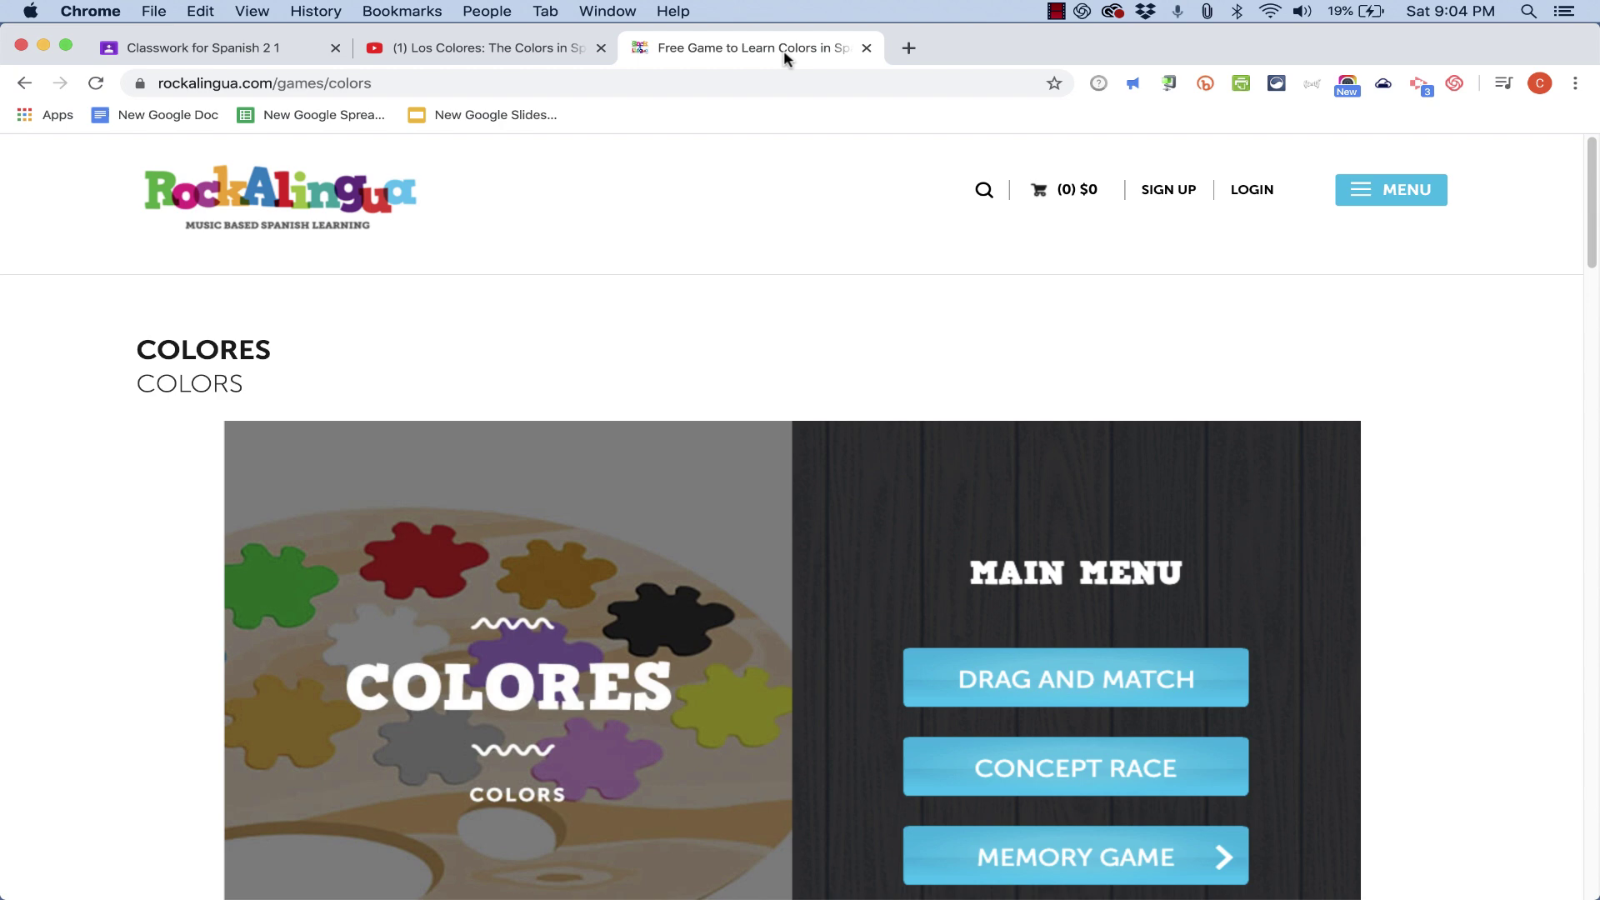
pyautogui.click(335, 83)
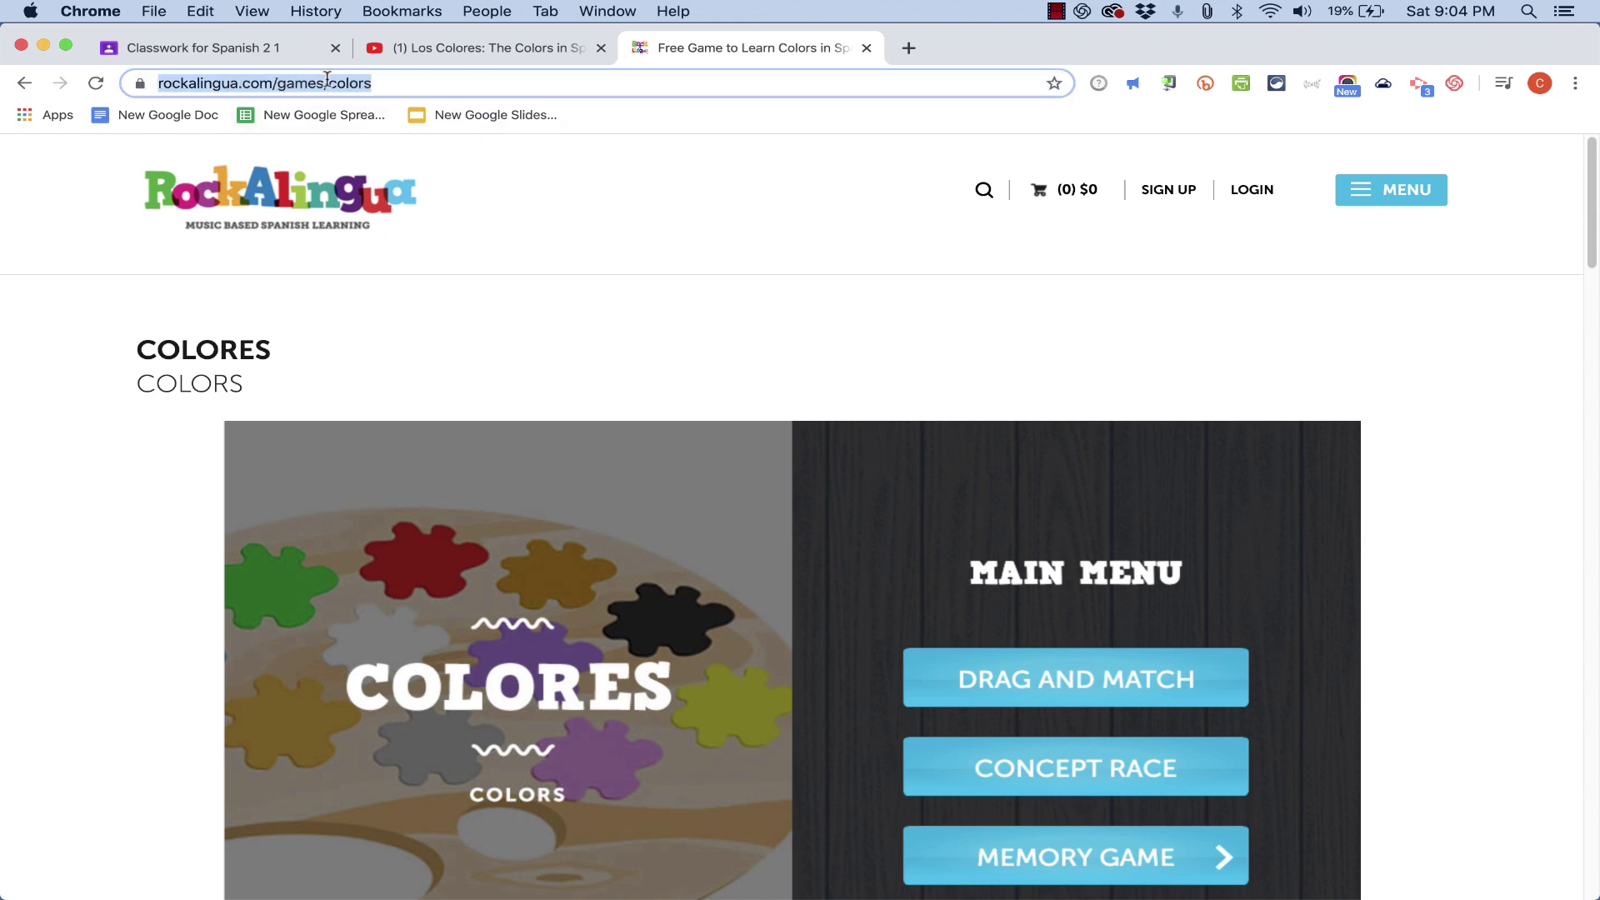
pyautogui.click(223, 58)
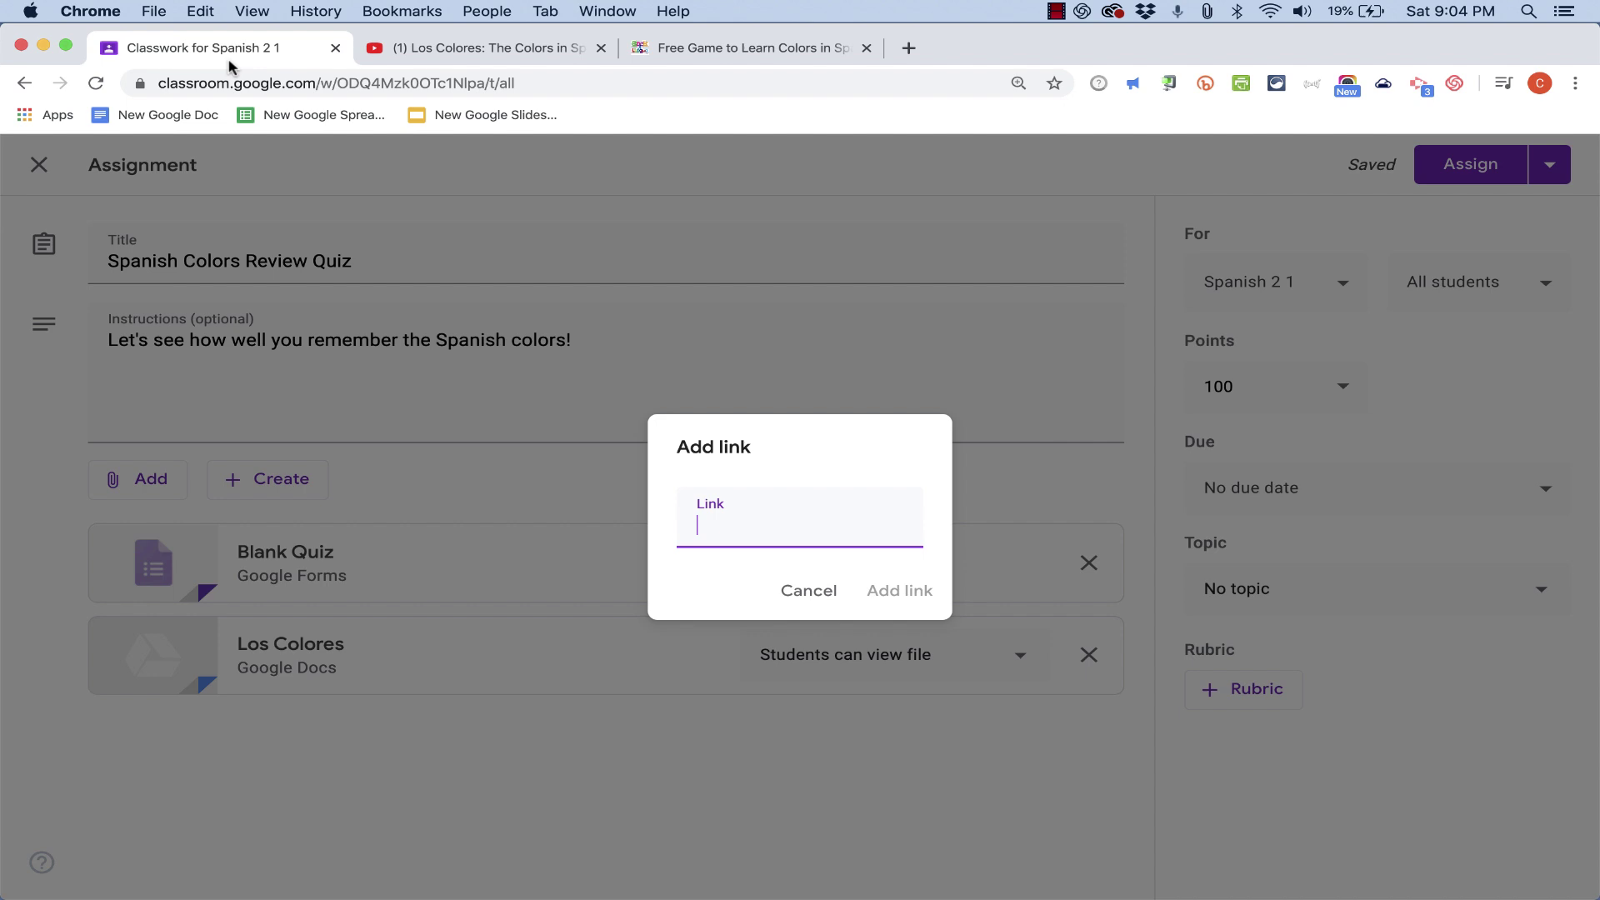
pyautogui.press('super+v')
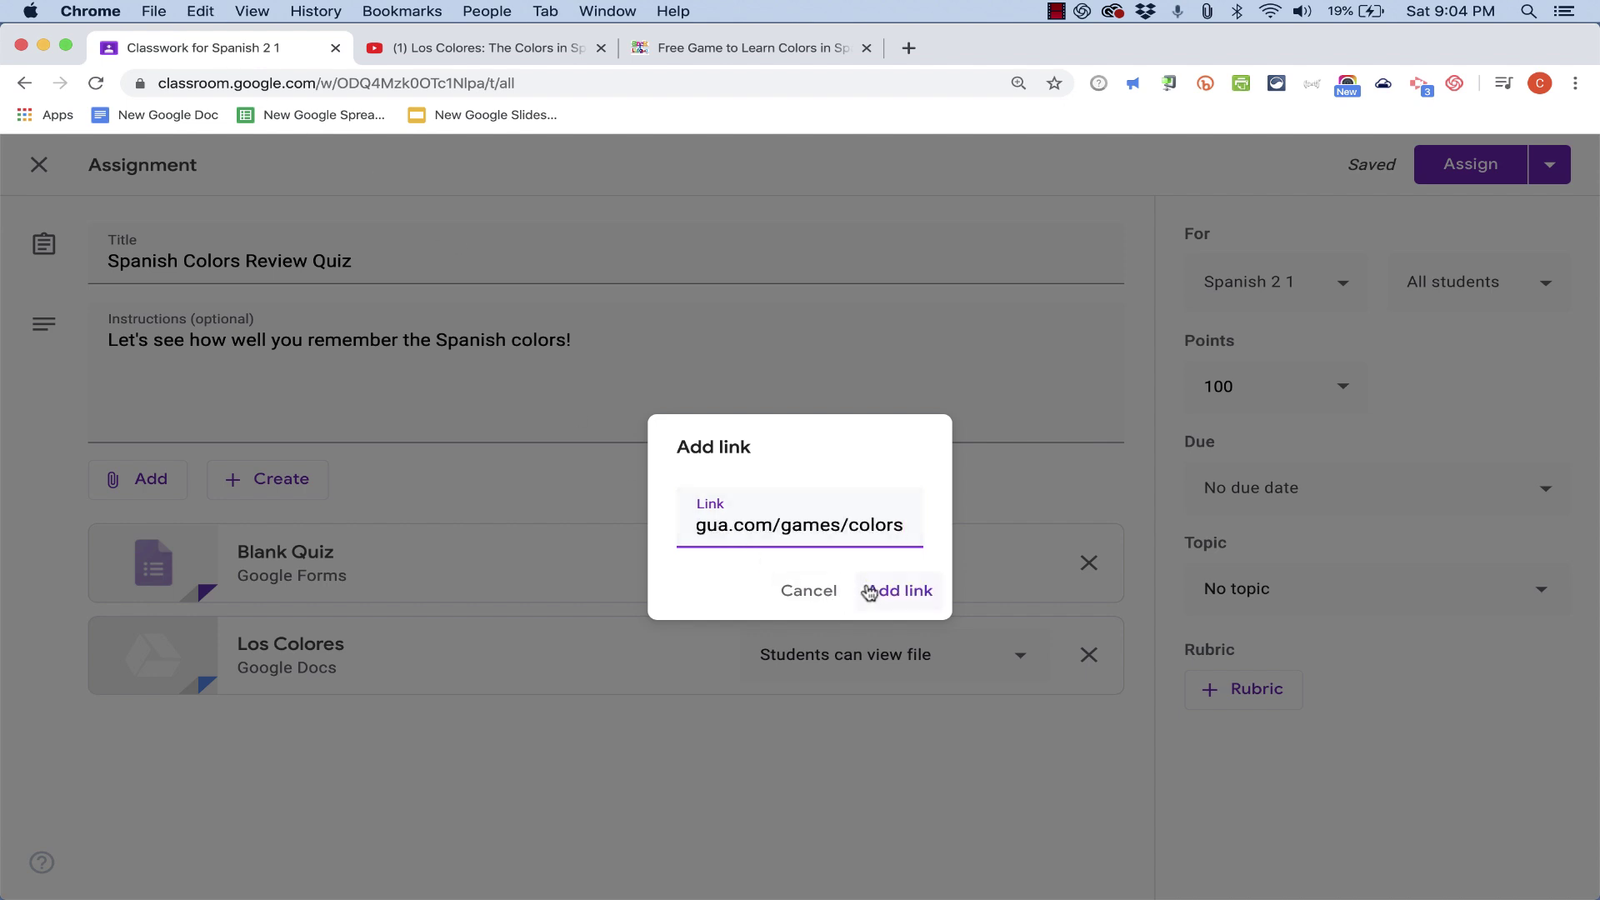
pyautogui.click(869, 592)
pyautogui.click(161, 483)
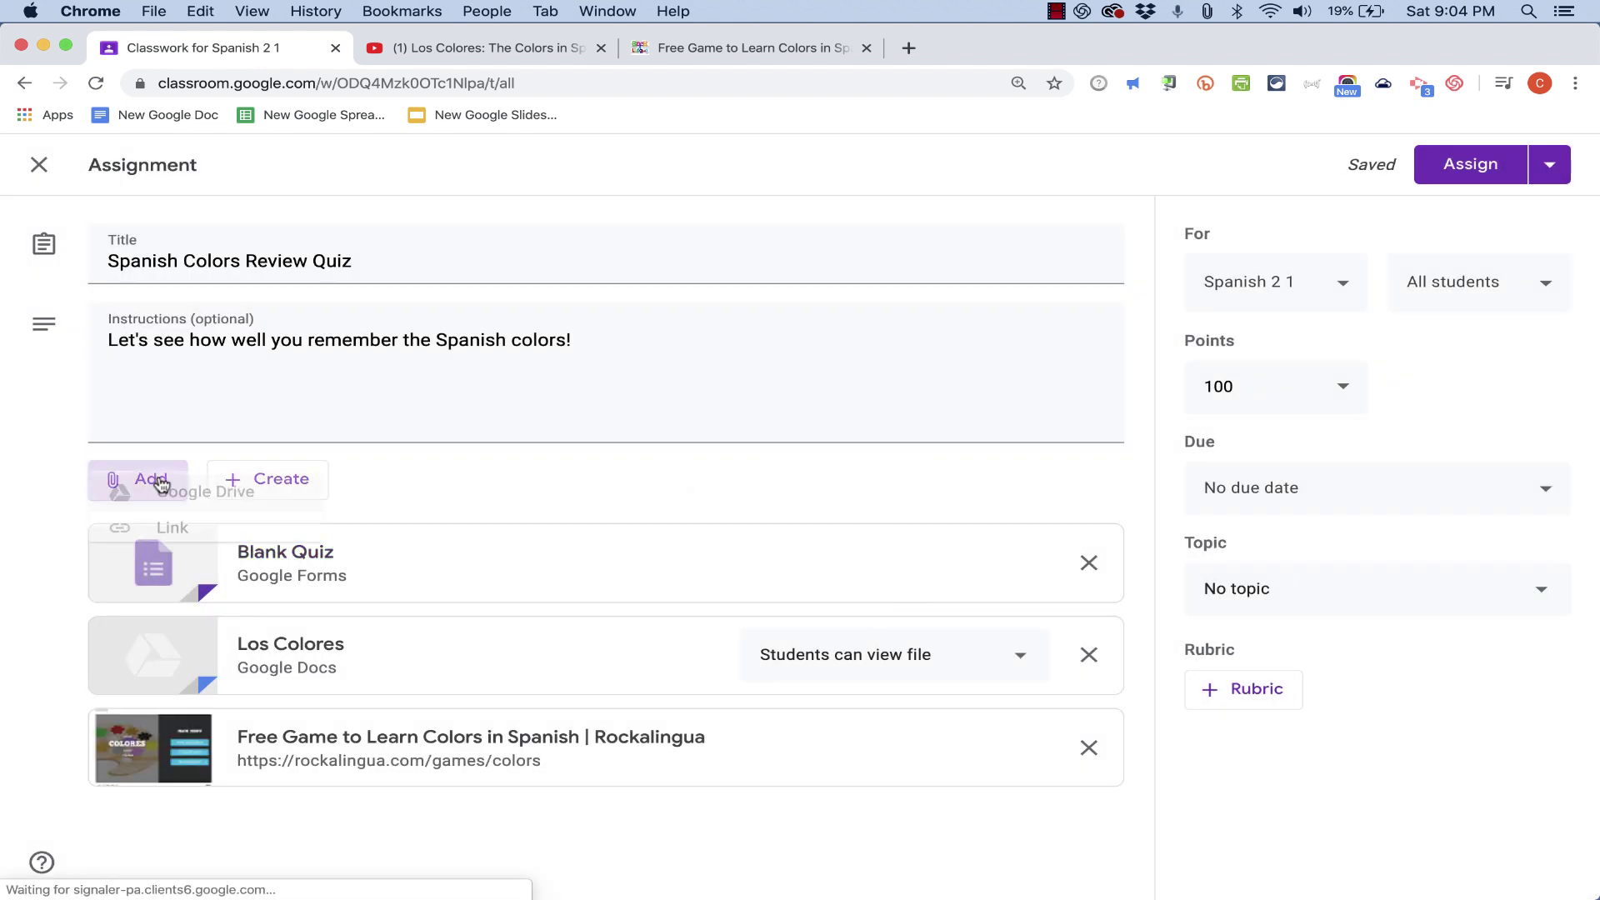
pyautogui.click(172, 606)
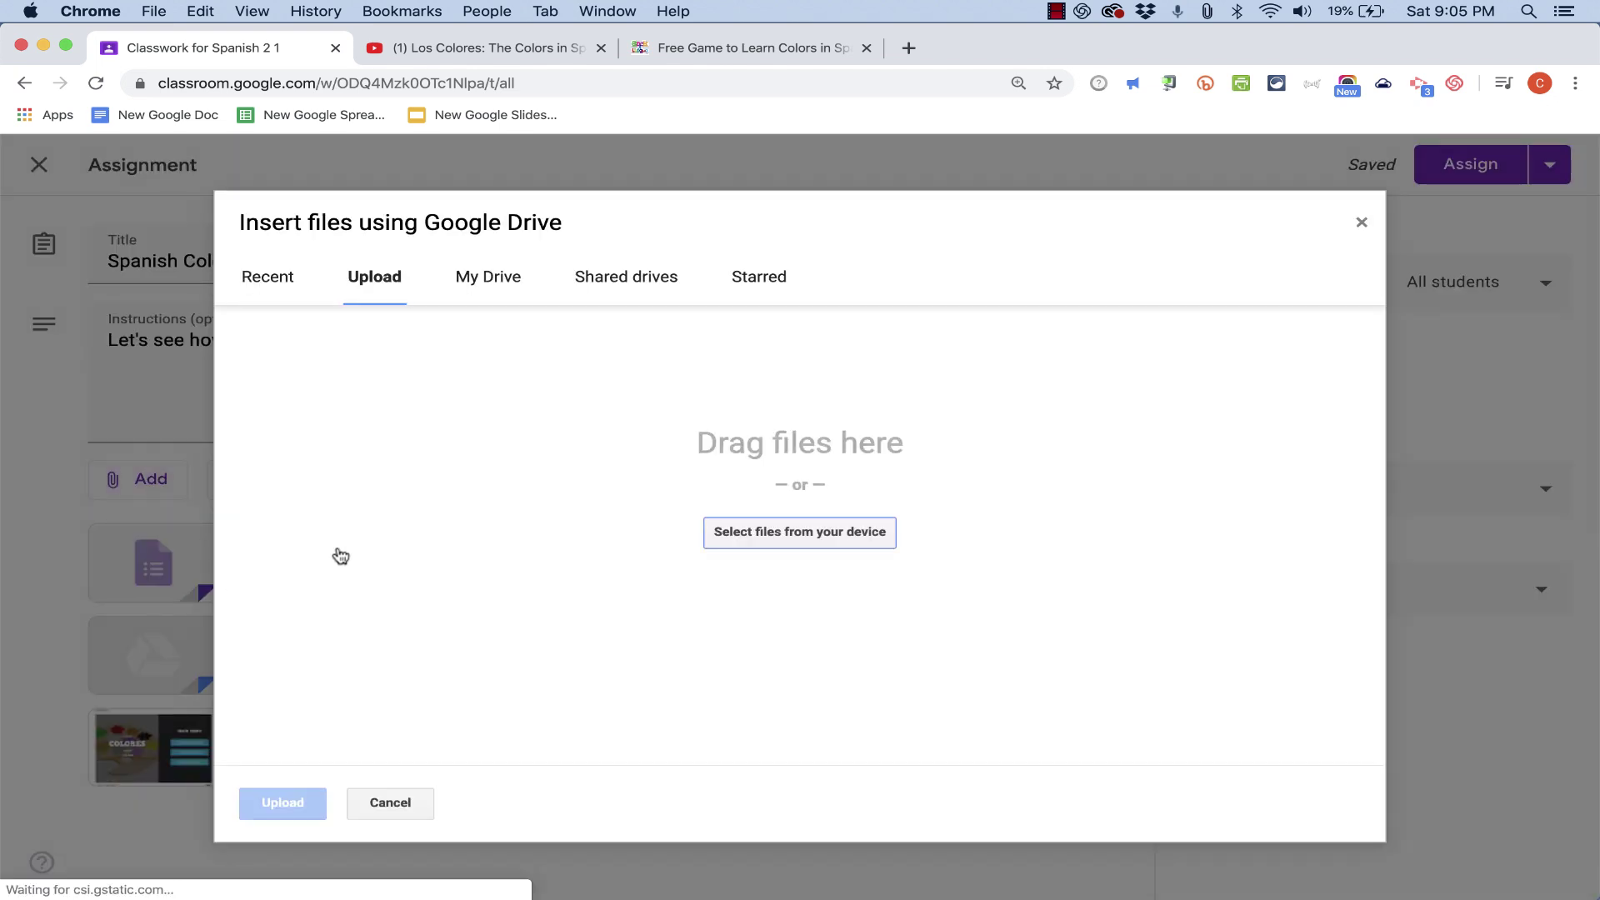
# - Attach the YouTube video 'Los Colores: The Colors in Spanish' using its copied URL
pyautogui.press('Escape')
pyautogui.click(147, 471)
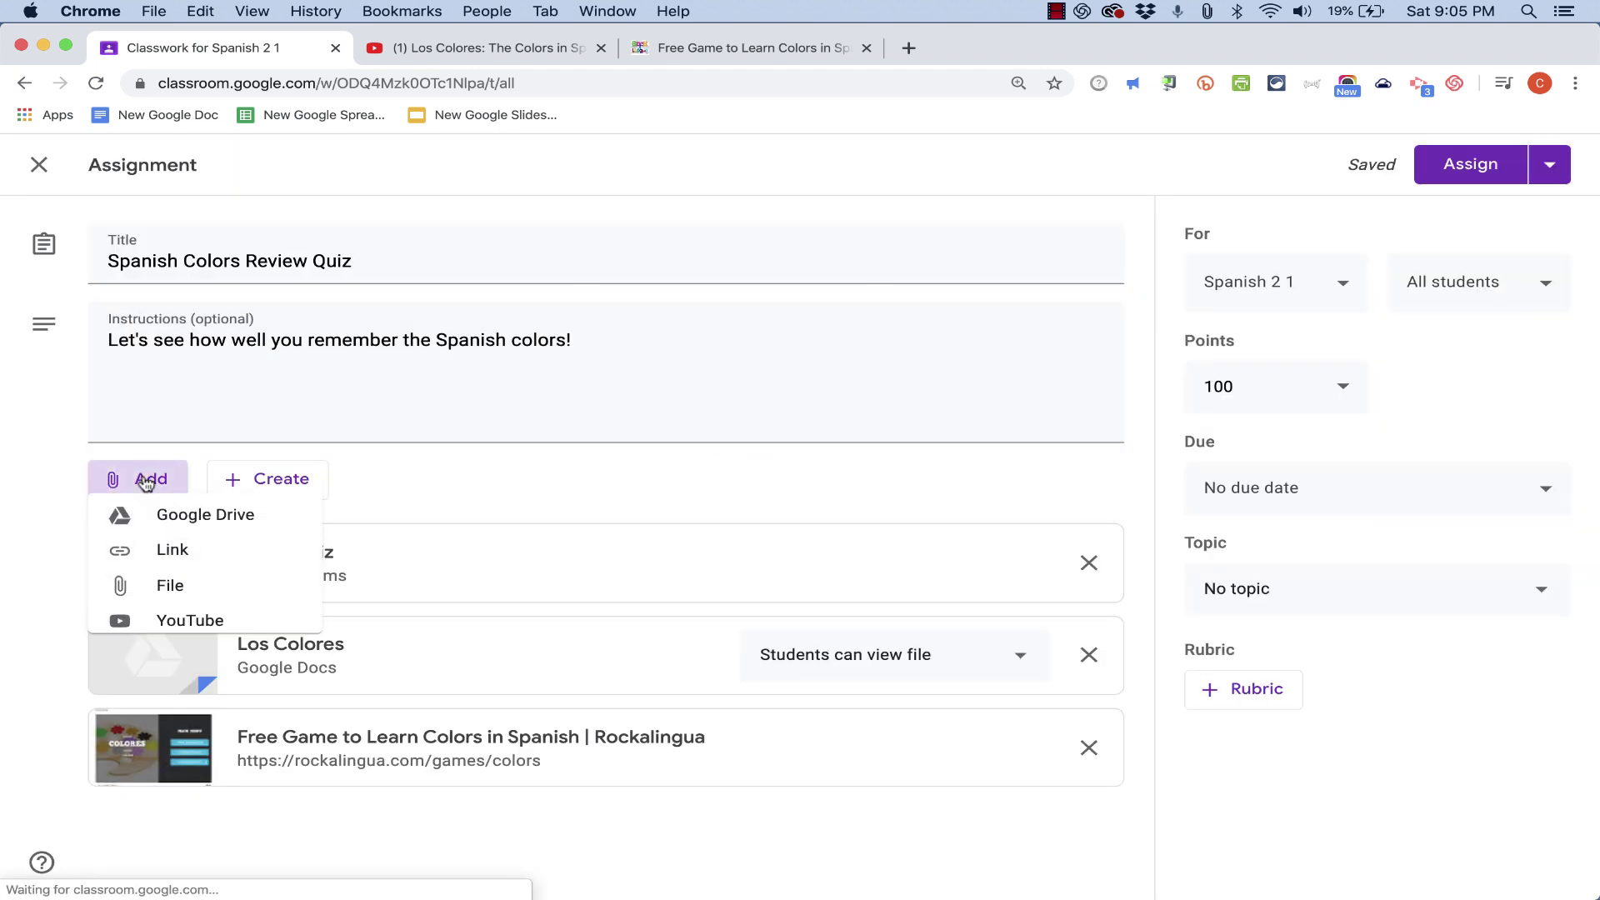
pyautogui.click(213, 631)
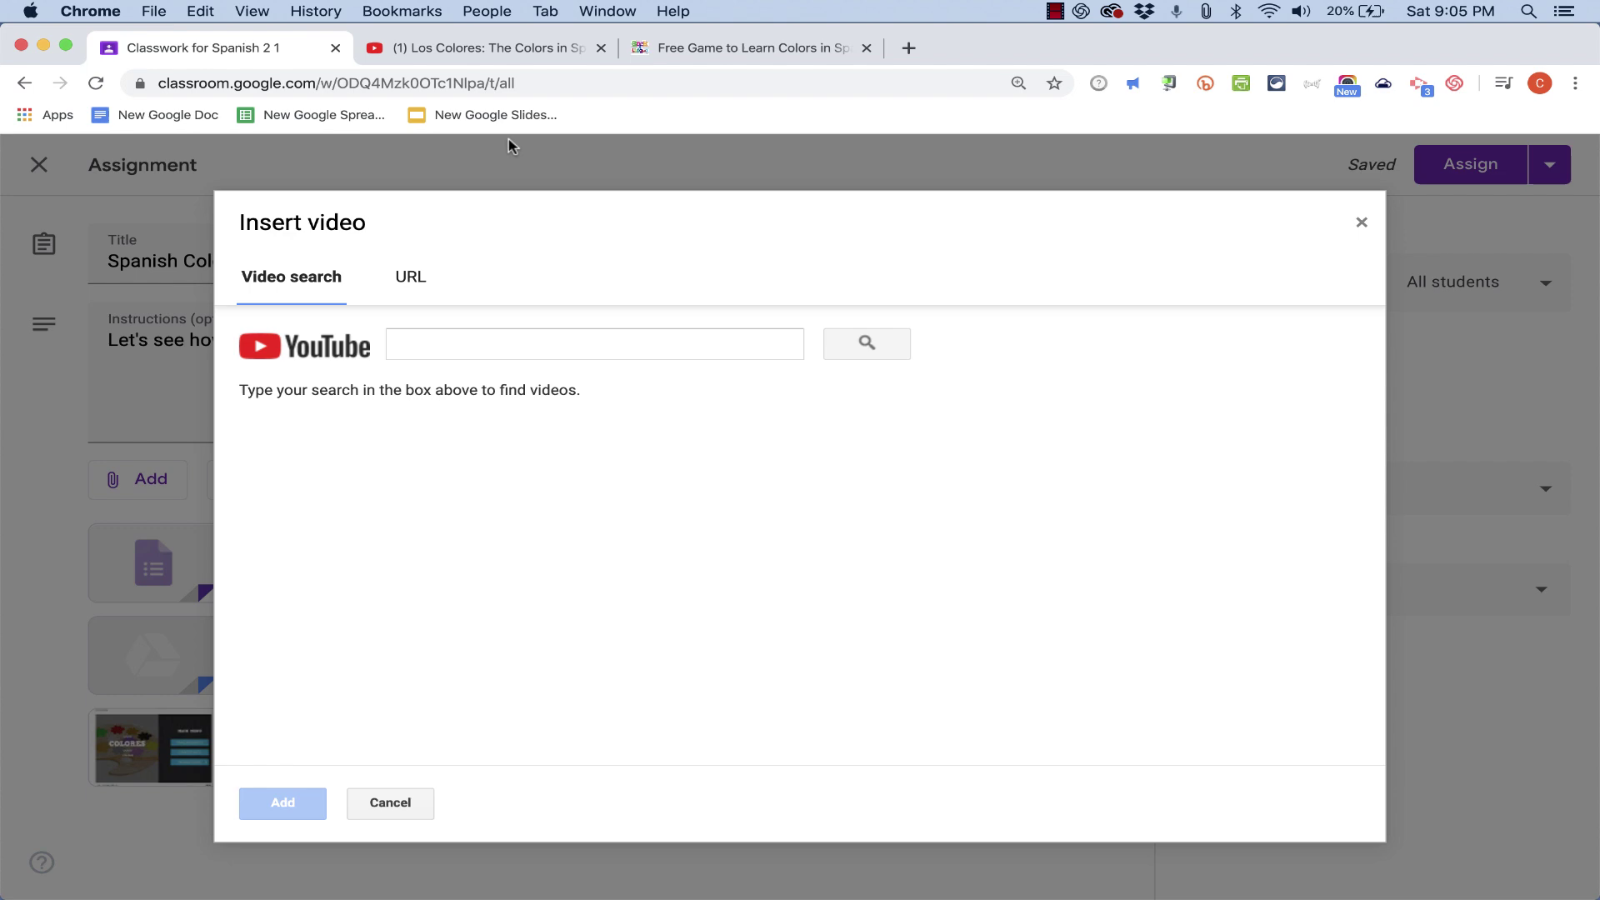
pyautogui.click(533, 52)
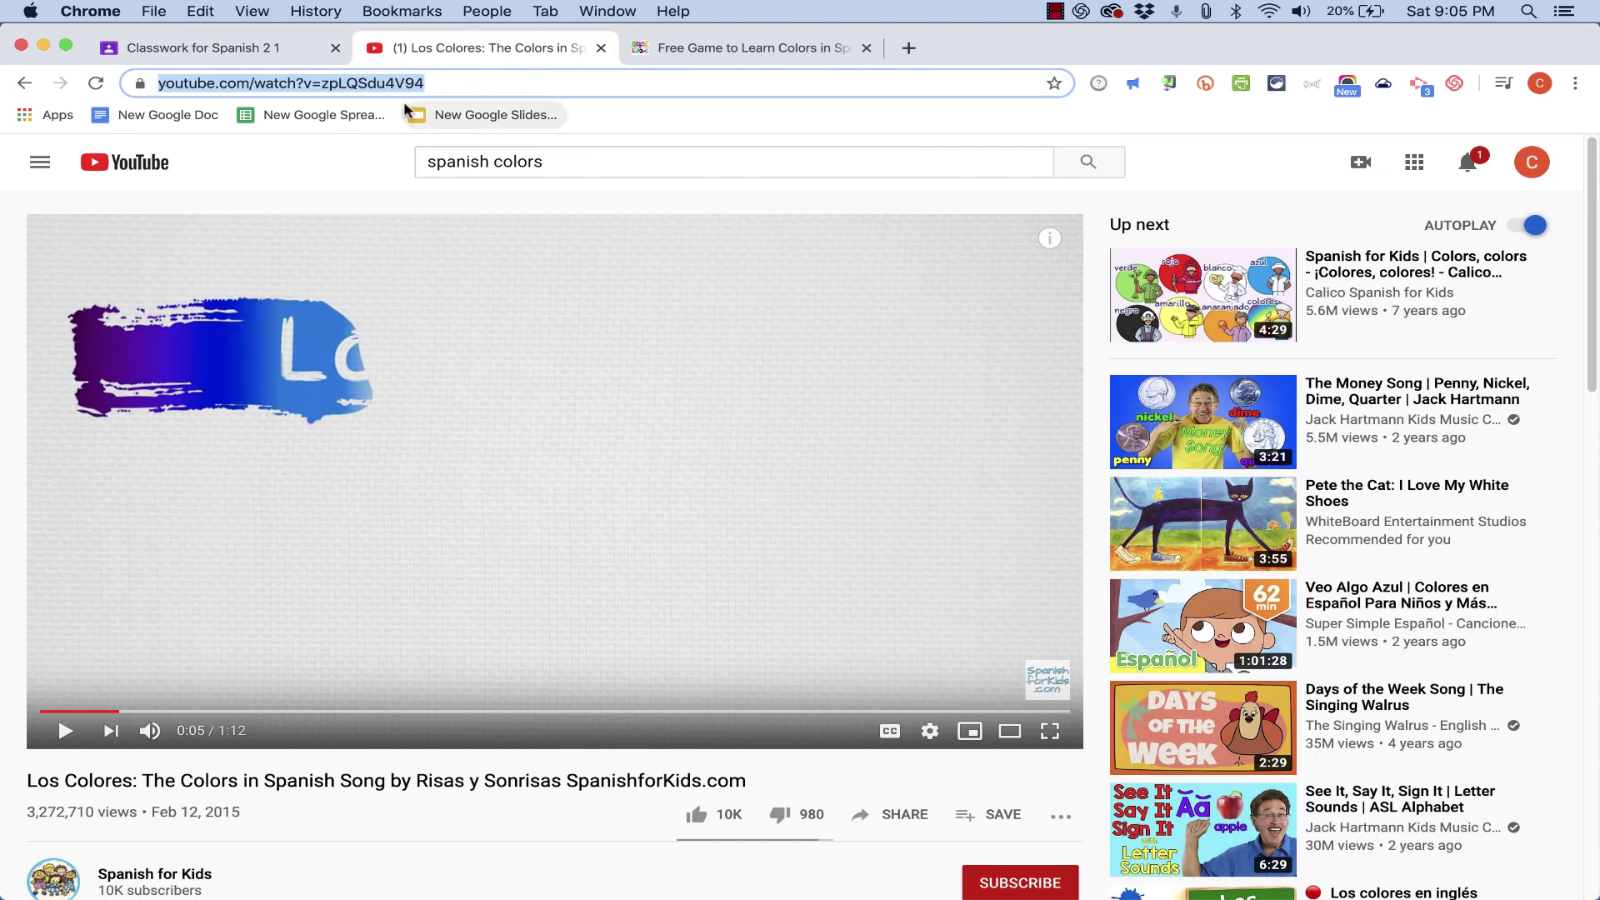
pyautogui.click(226, 59)
pyautogui.click(436, 360)
pyautogui.write('https://www.youtube.com/watch?v=zpLQSdu4V94')
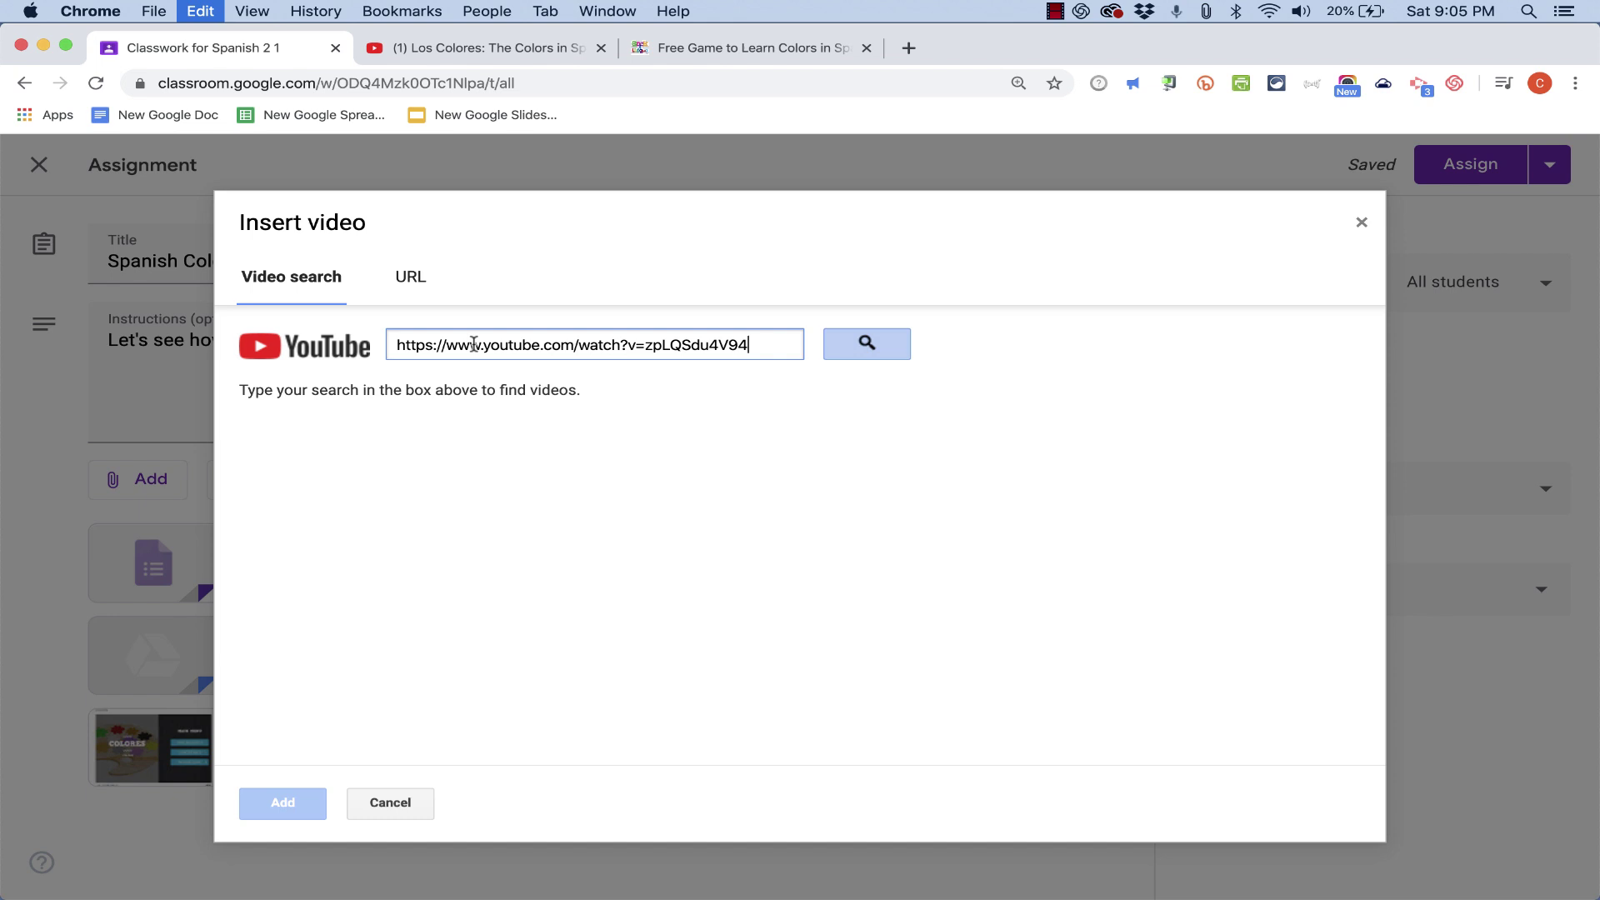
pyautogui.click(888, 349)
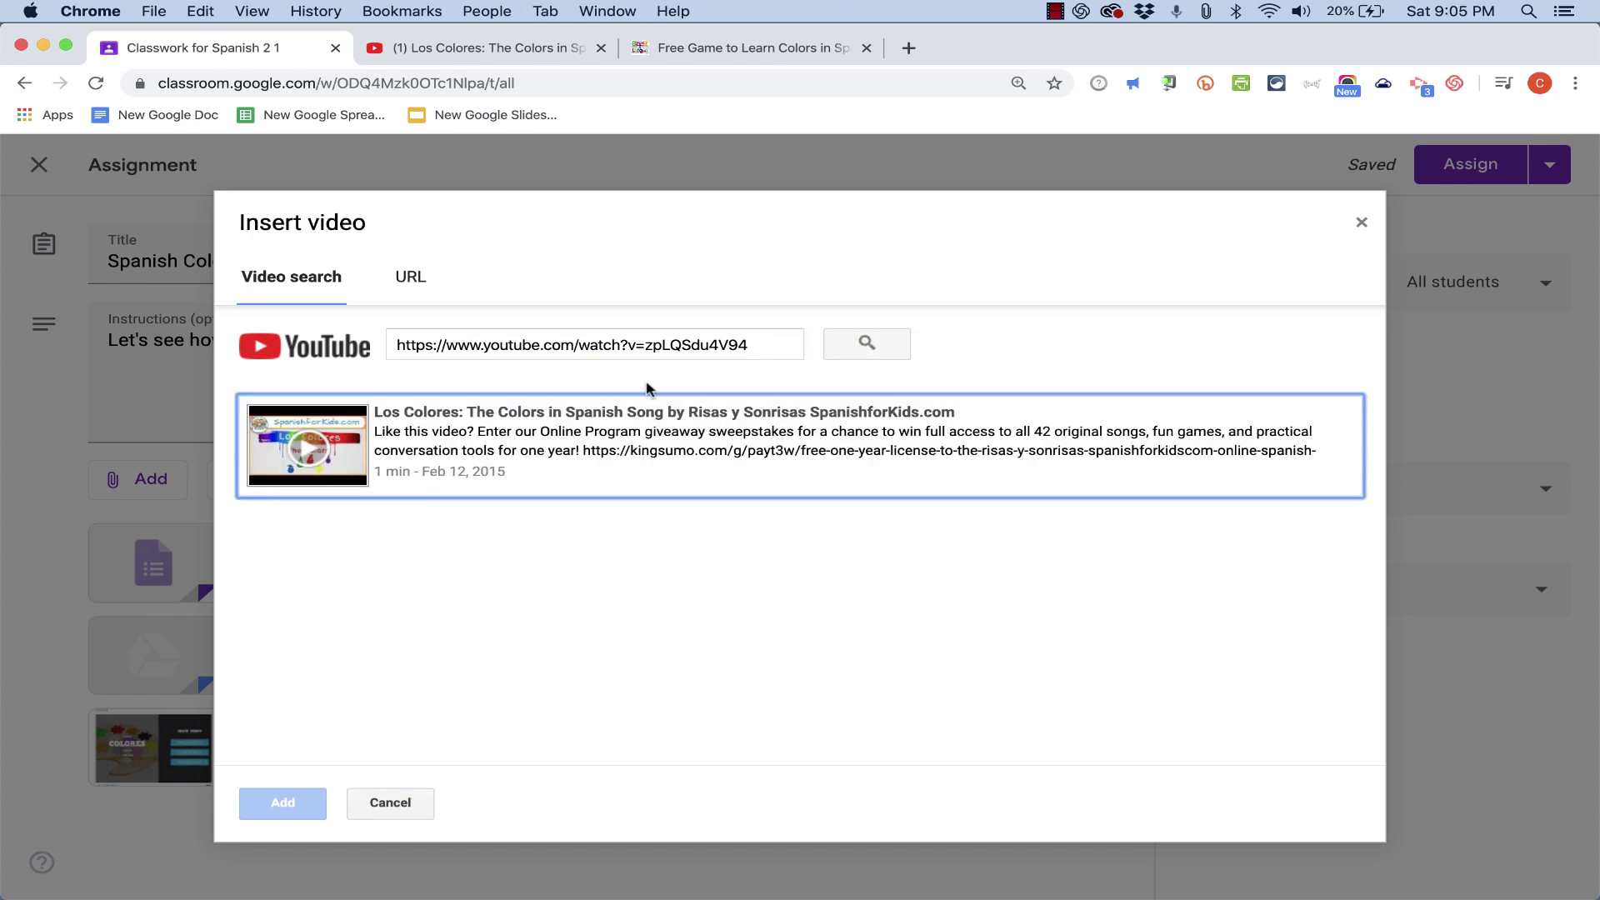
pyautogui.click(452, 444)
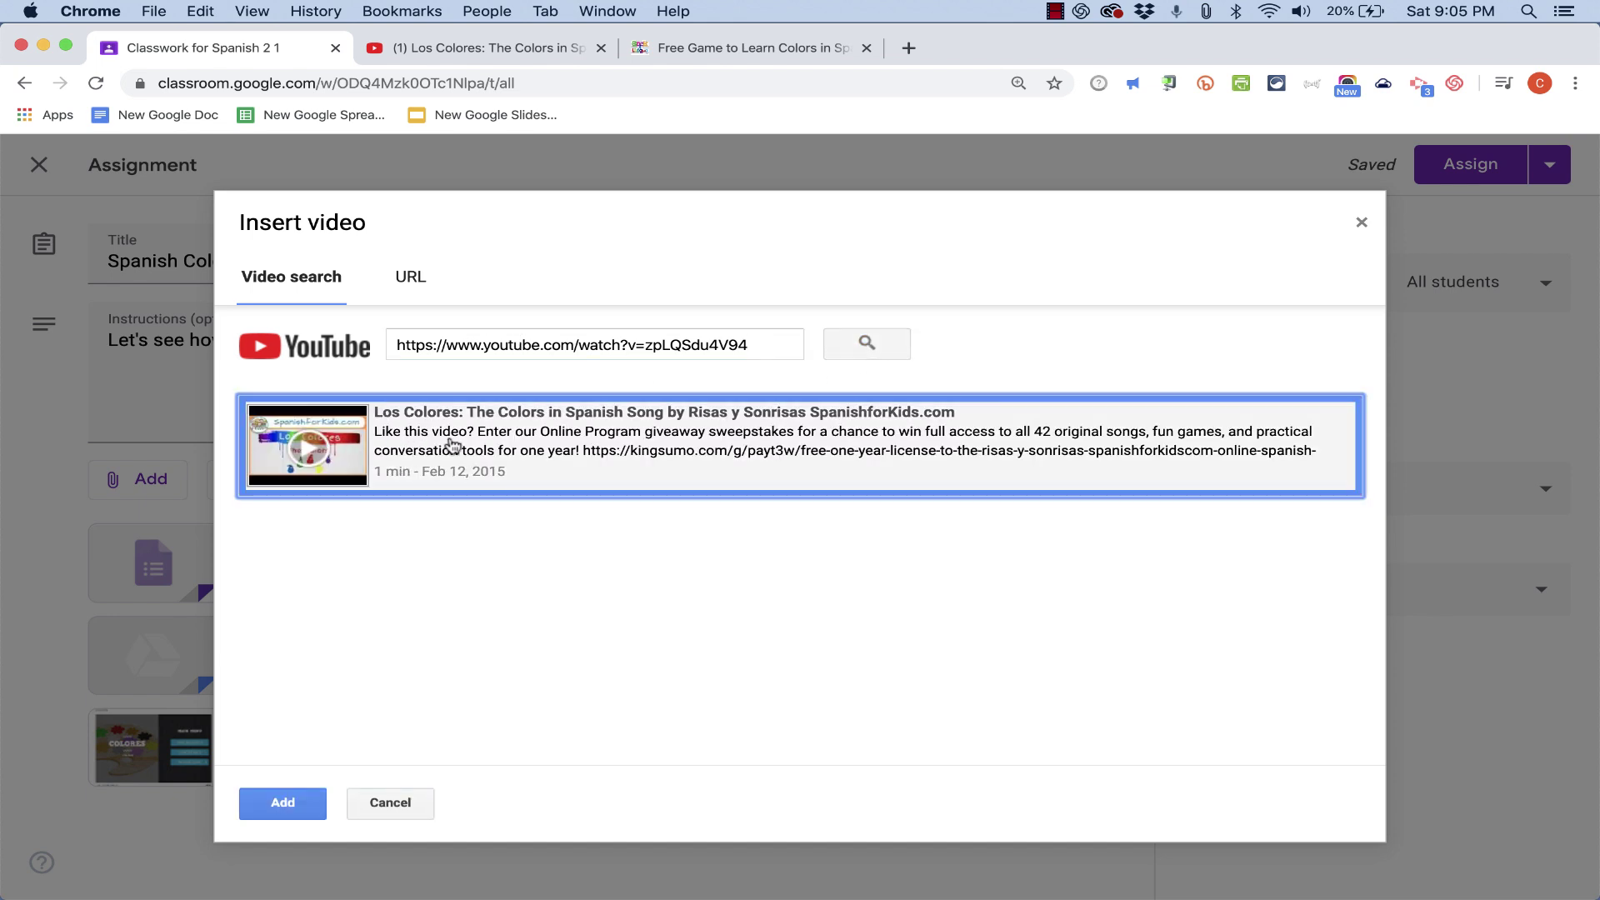
pyautogui.click(284, 803)
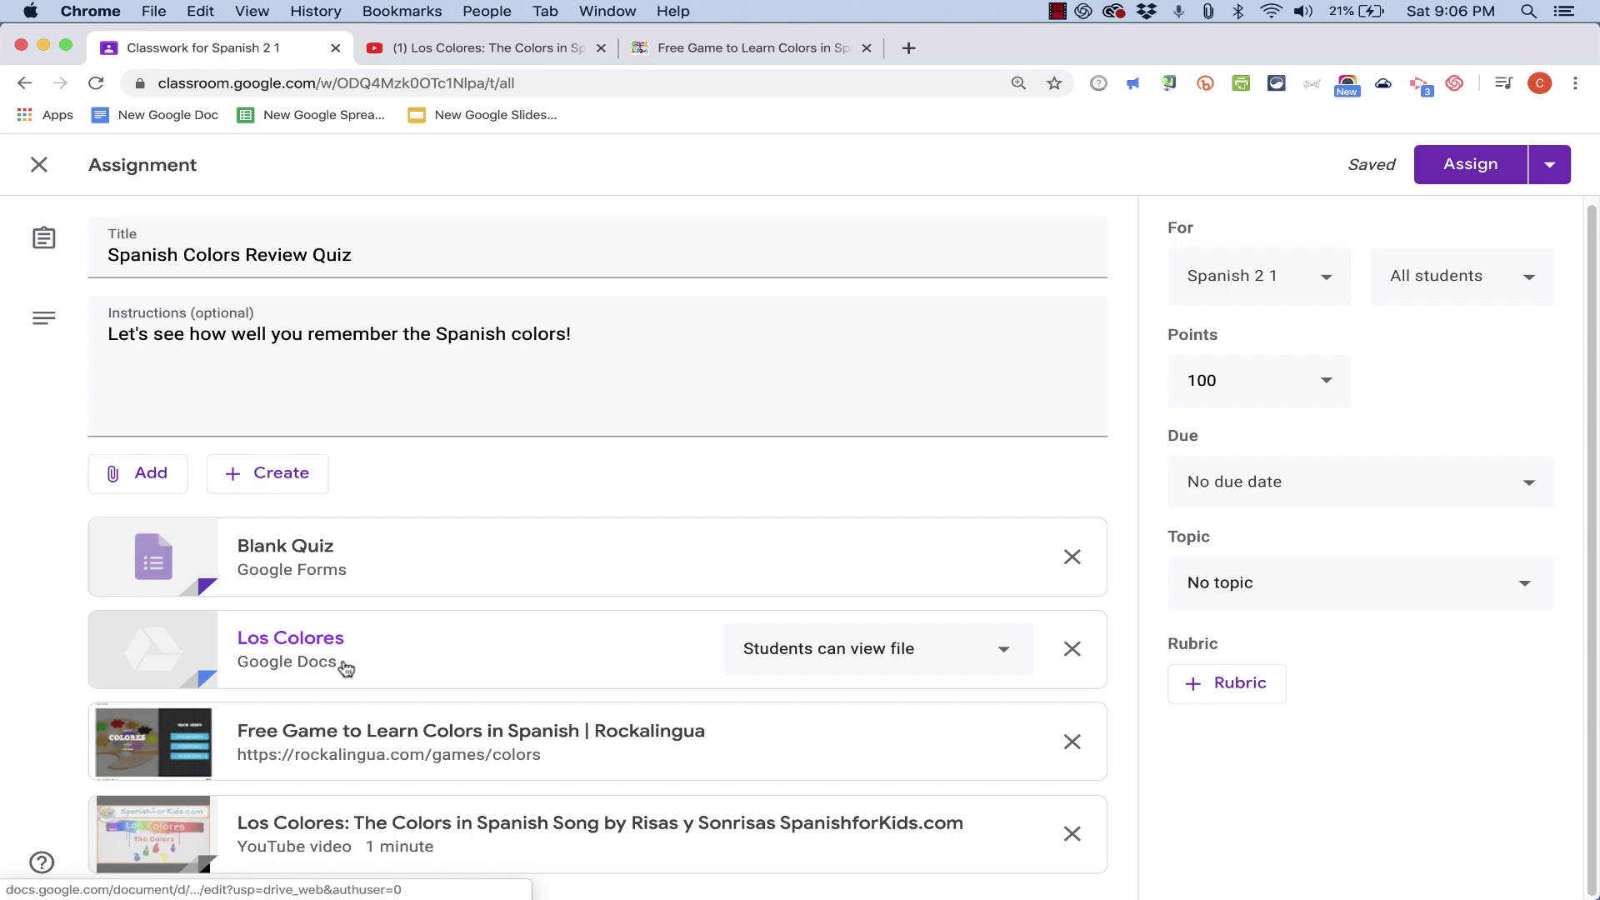
pyautogui.click(161, 482)
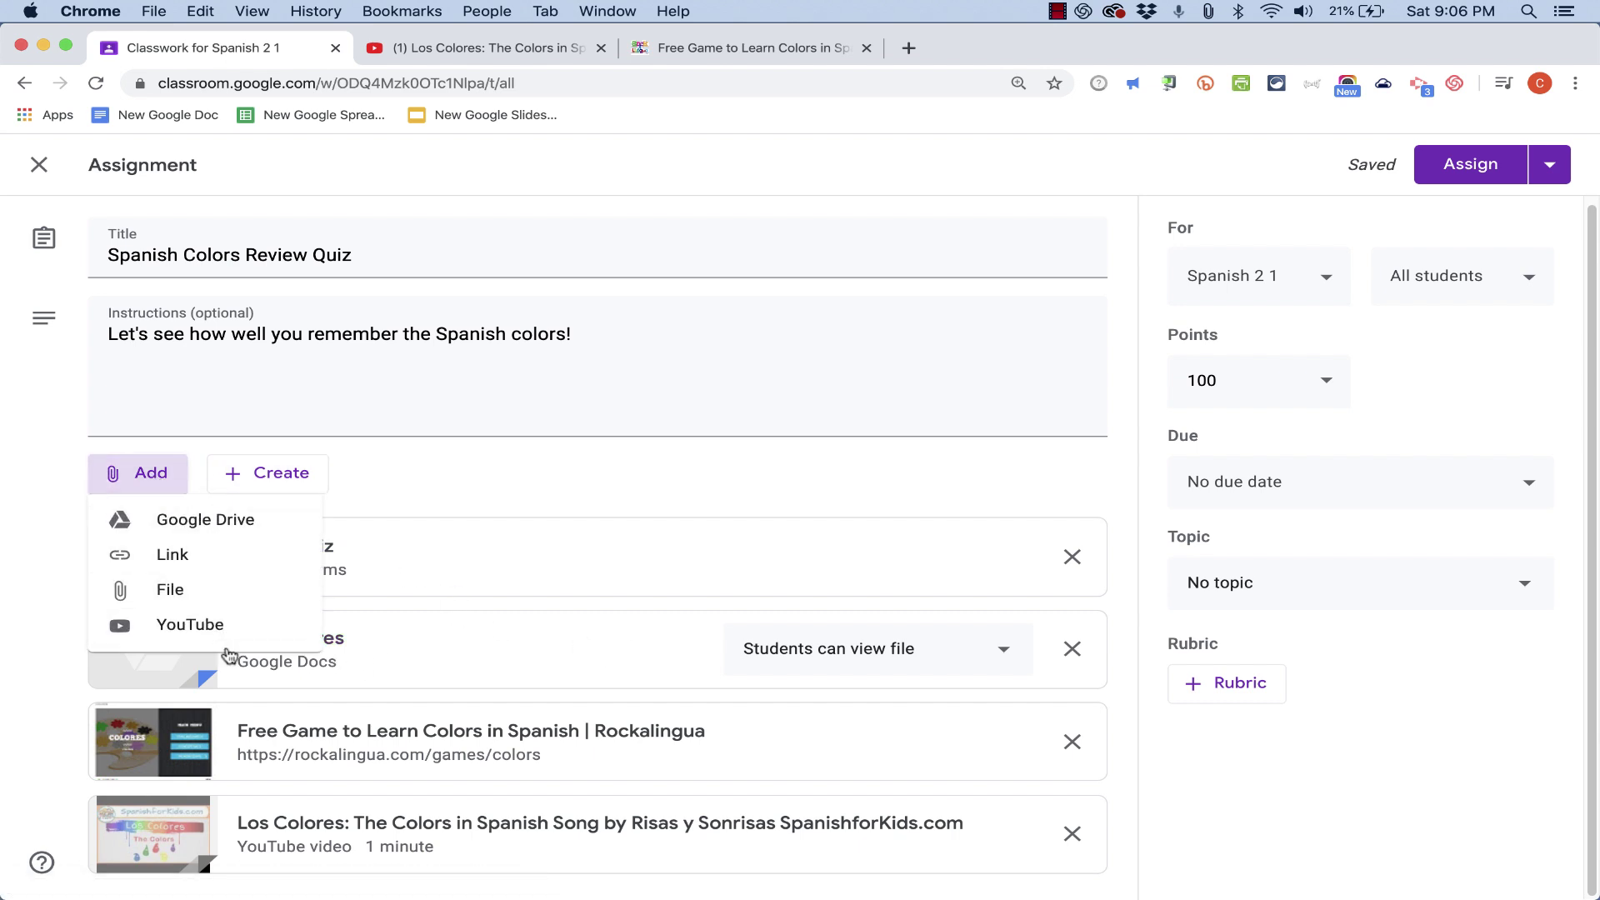
pyautogui.click(512, 474)
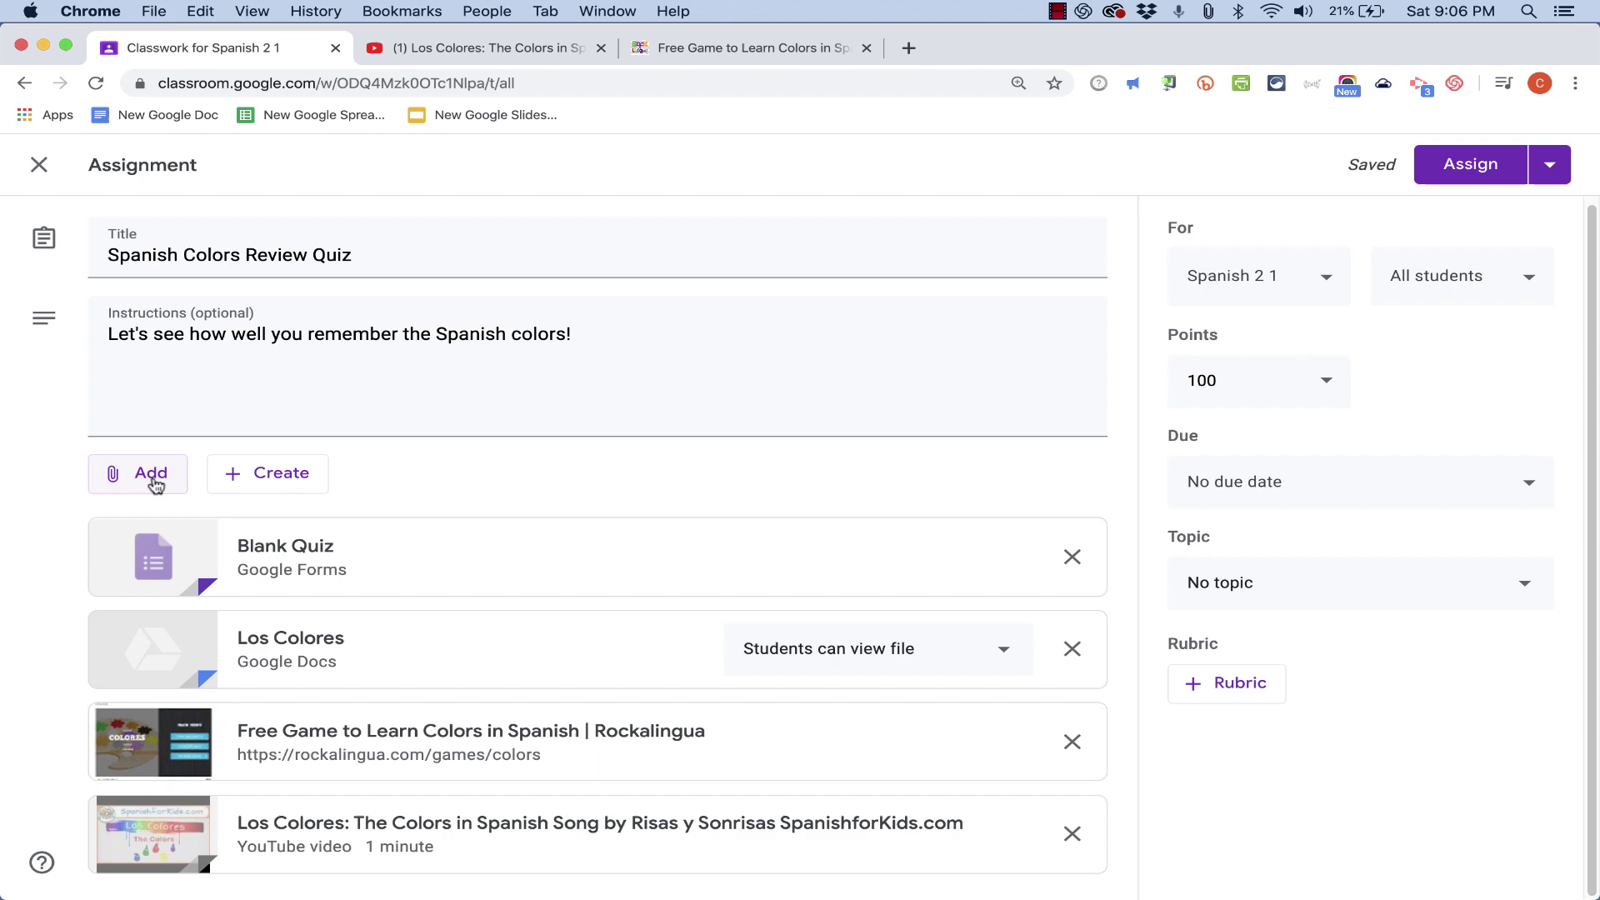
pyautogui.click(116, 477)
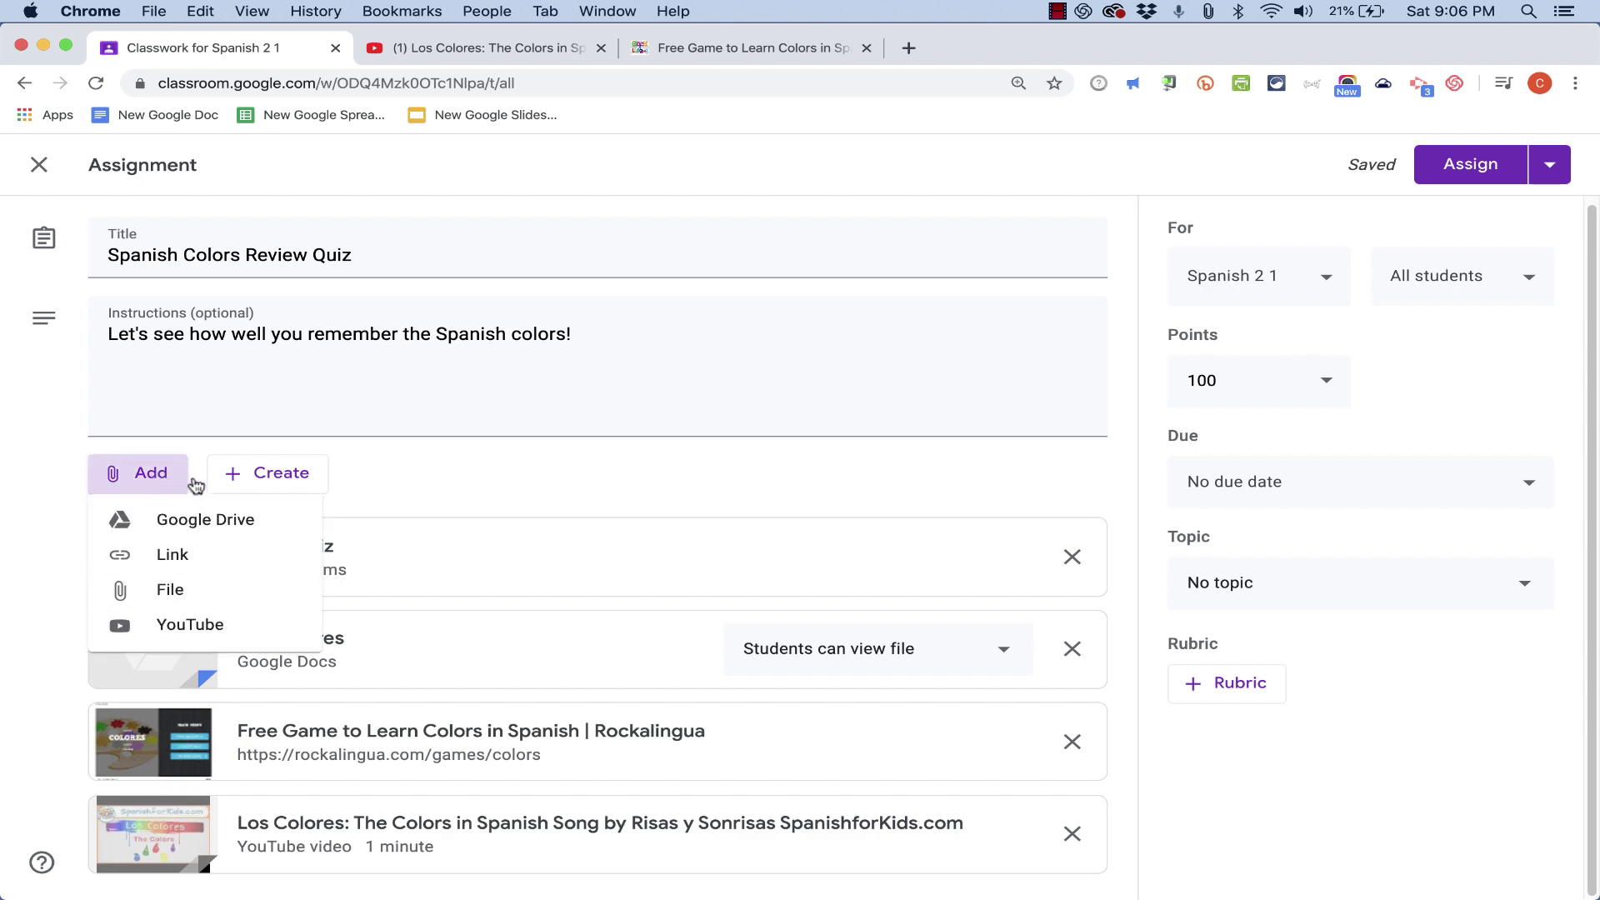
pyautogui.click(286, 474)
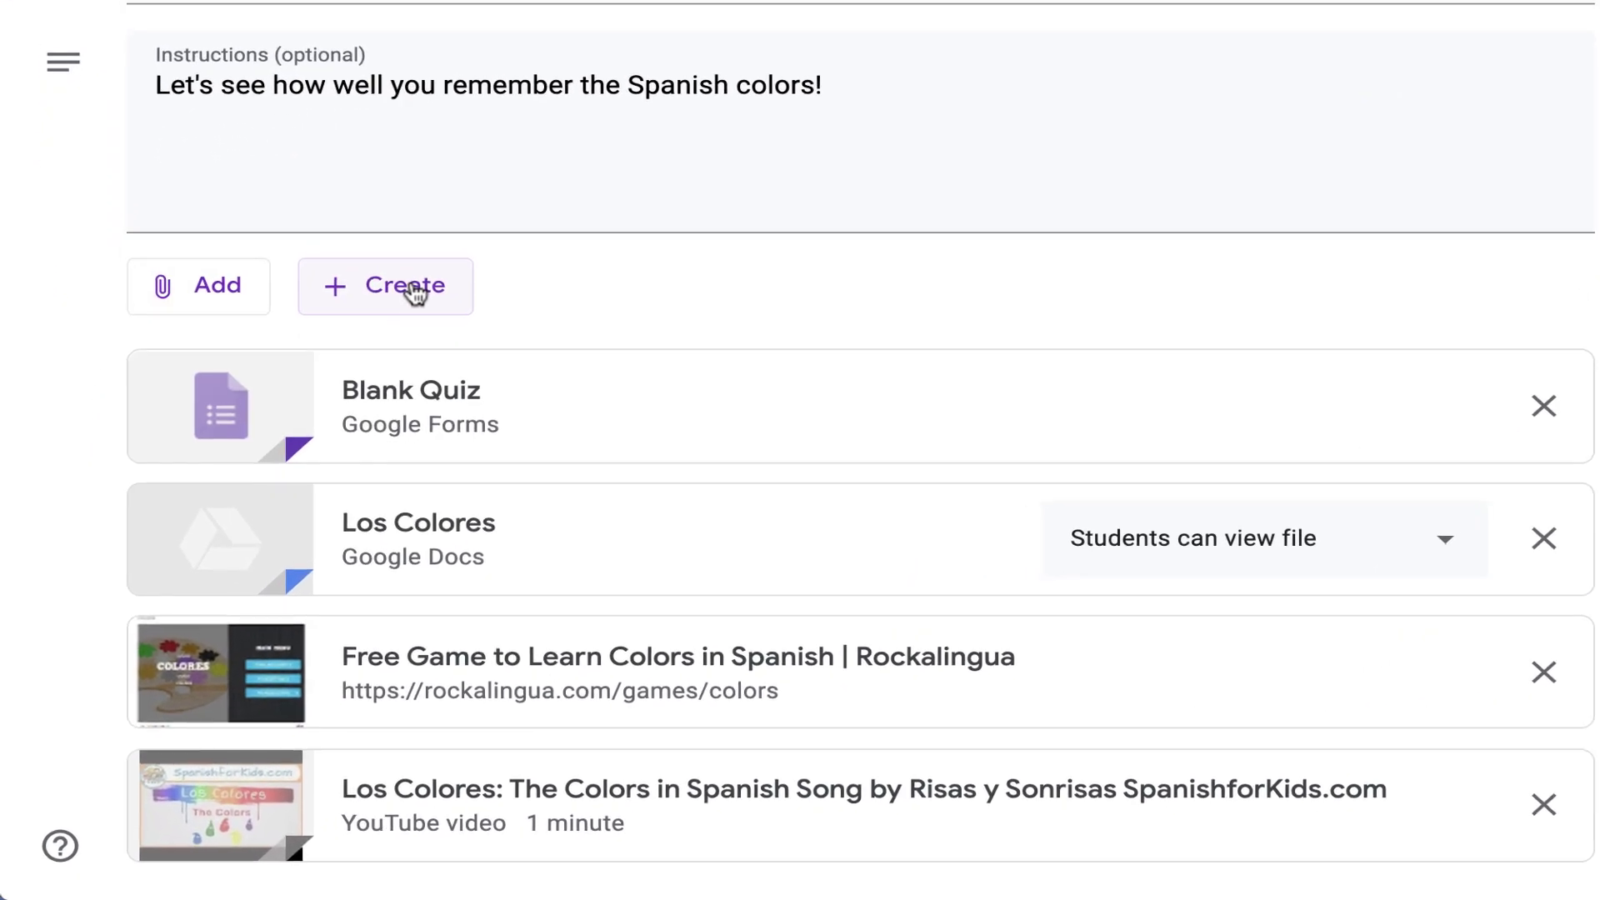
pyautogui.click(412, 290)
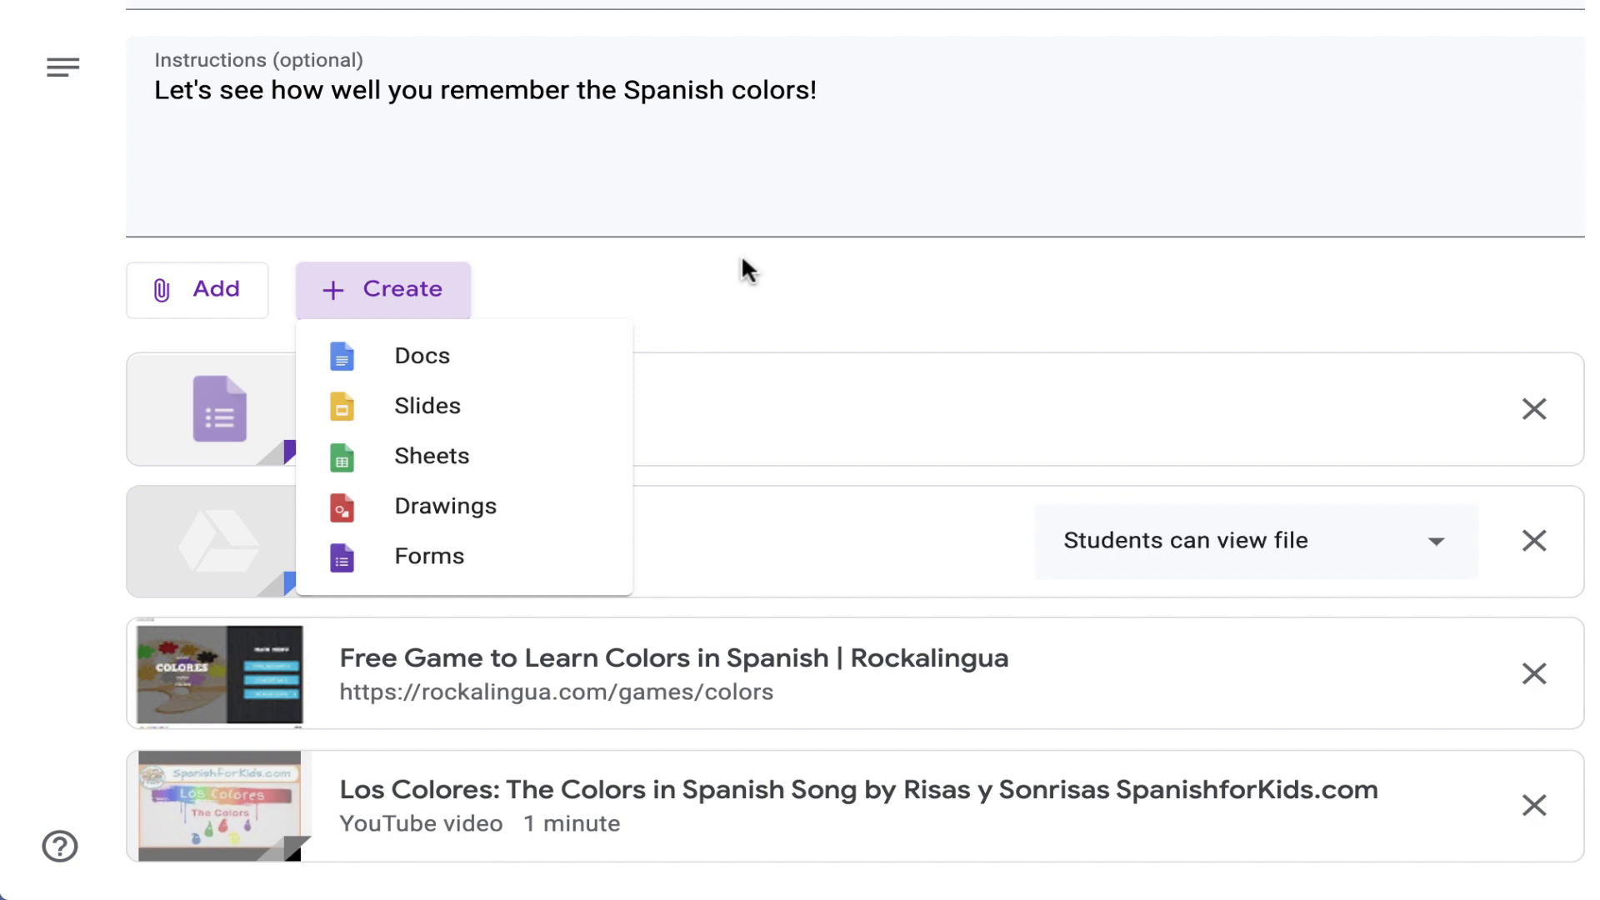
pyautogui.click(485, 269)
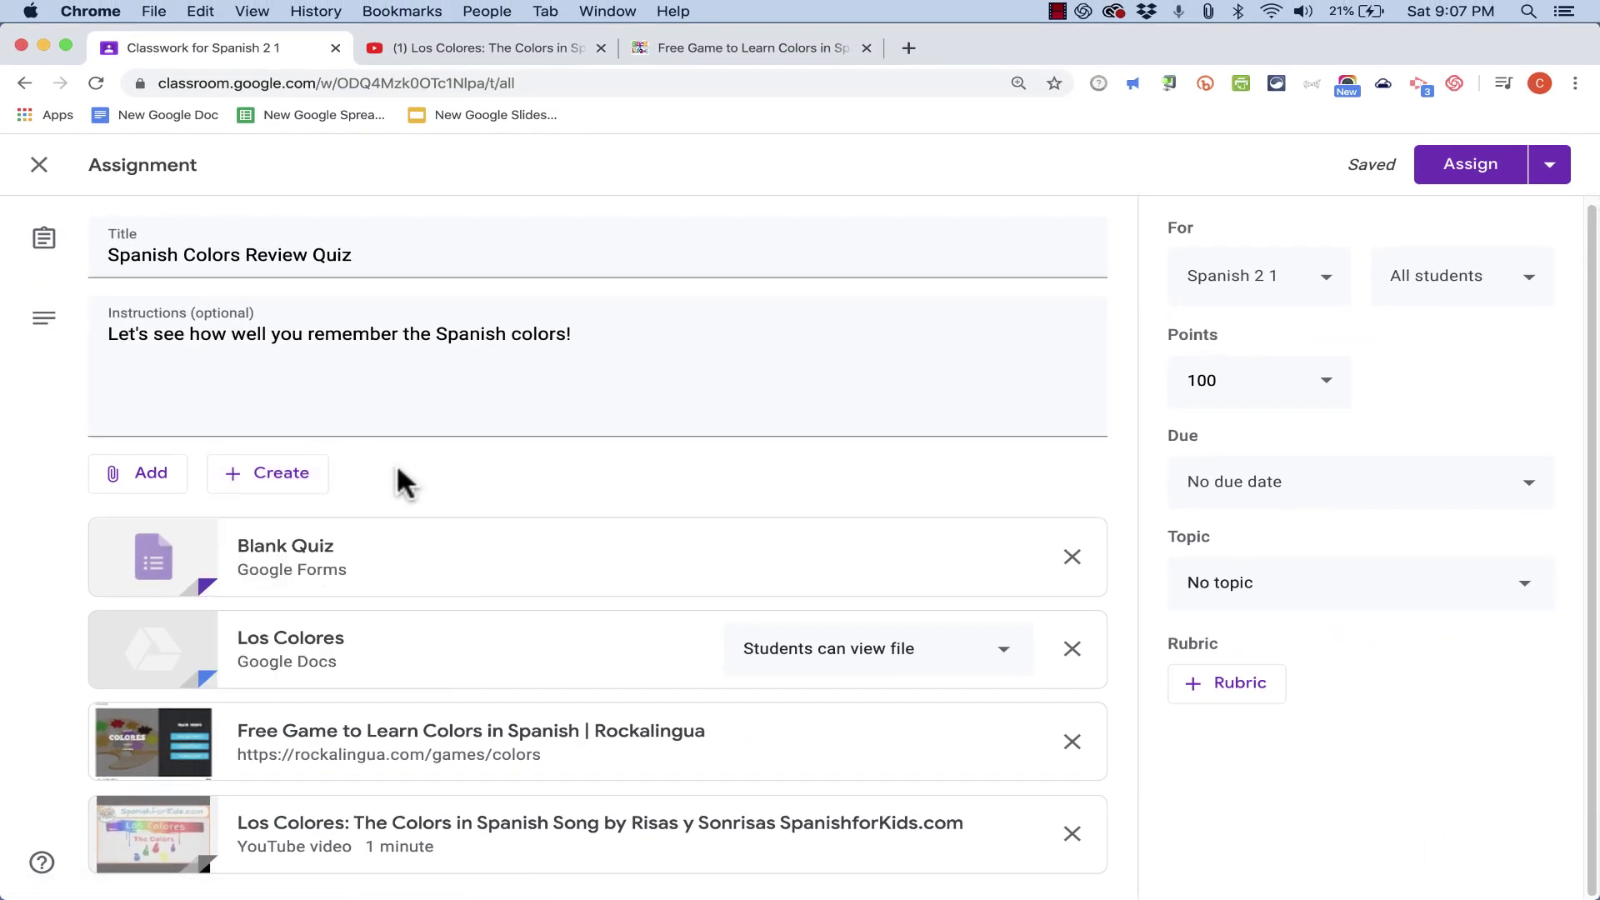
# - Open the Blank Quiz form, rename it 'Spanish Colors Quiz' and add description 'Review quiz from Spanish 1'
pyautogui.click(284, 543)
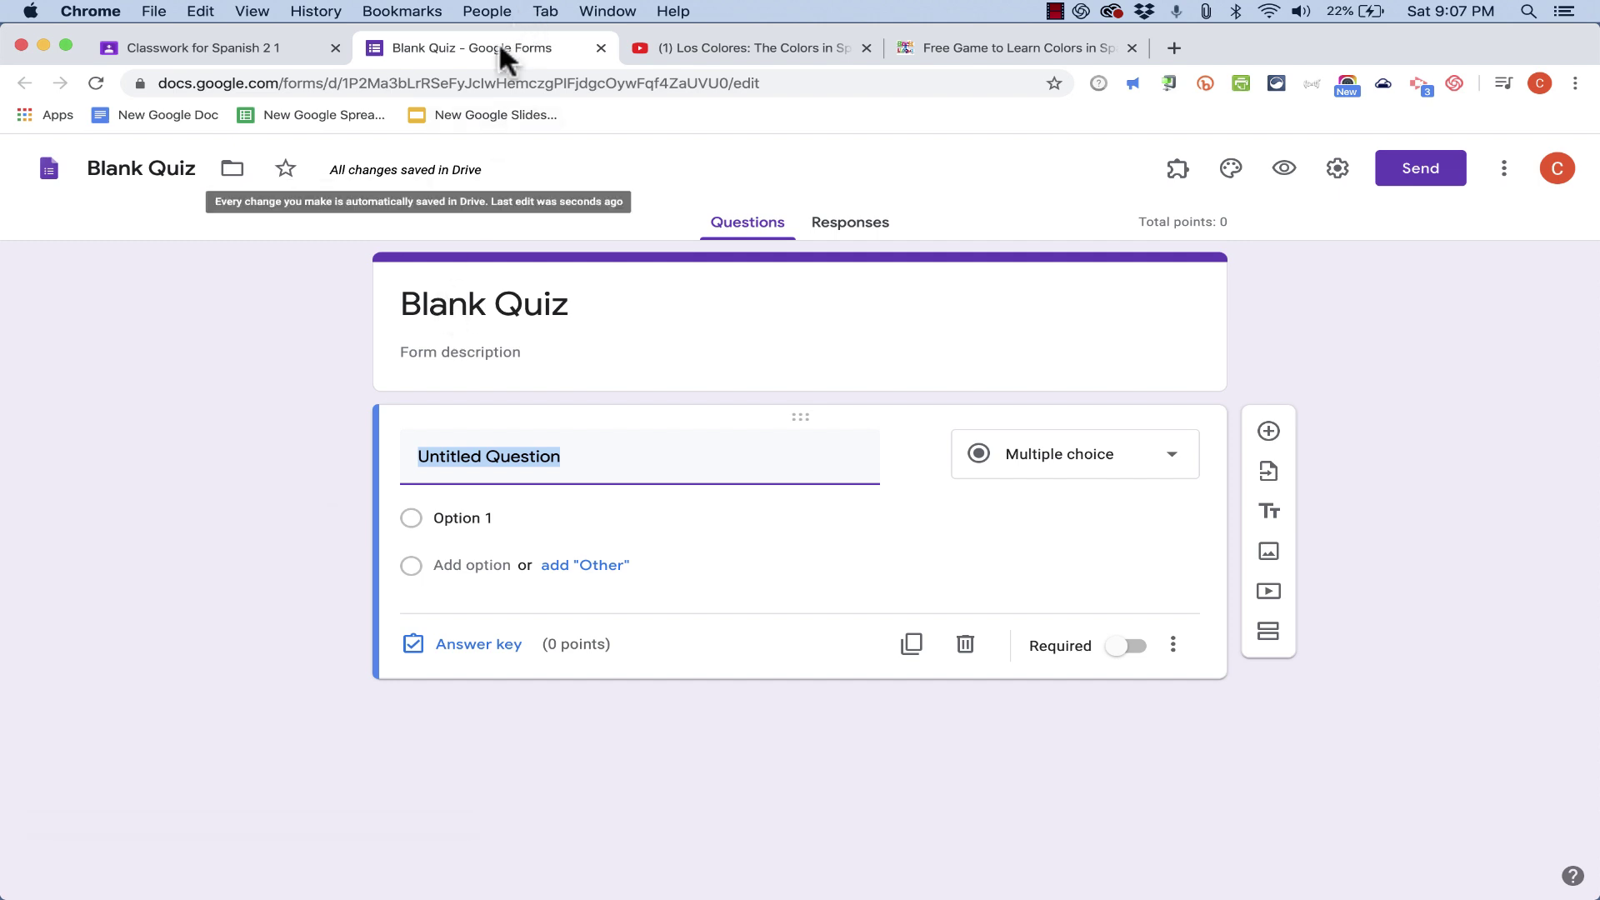
pyautogui.click(286, 45)
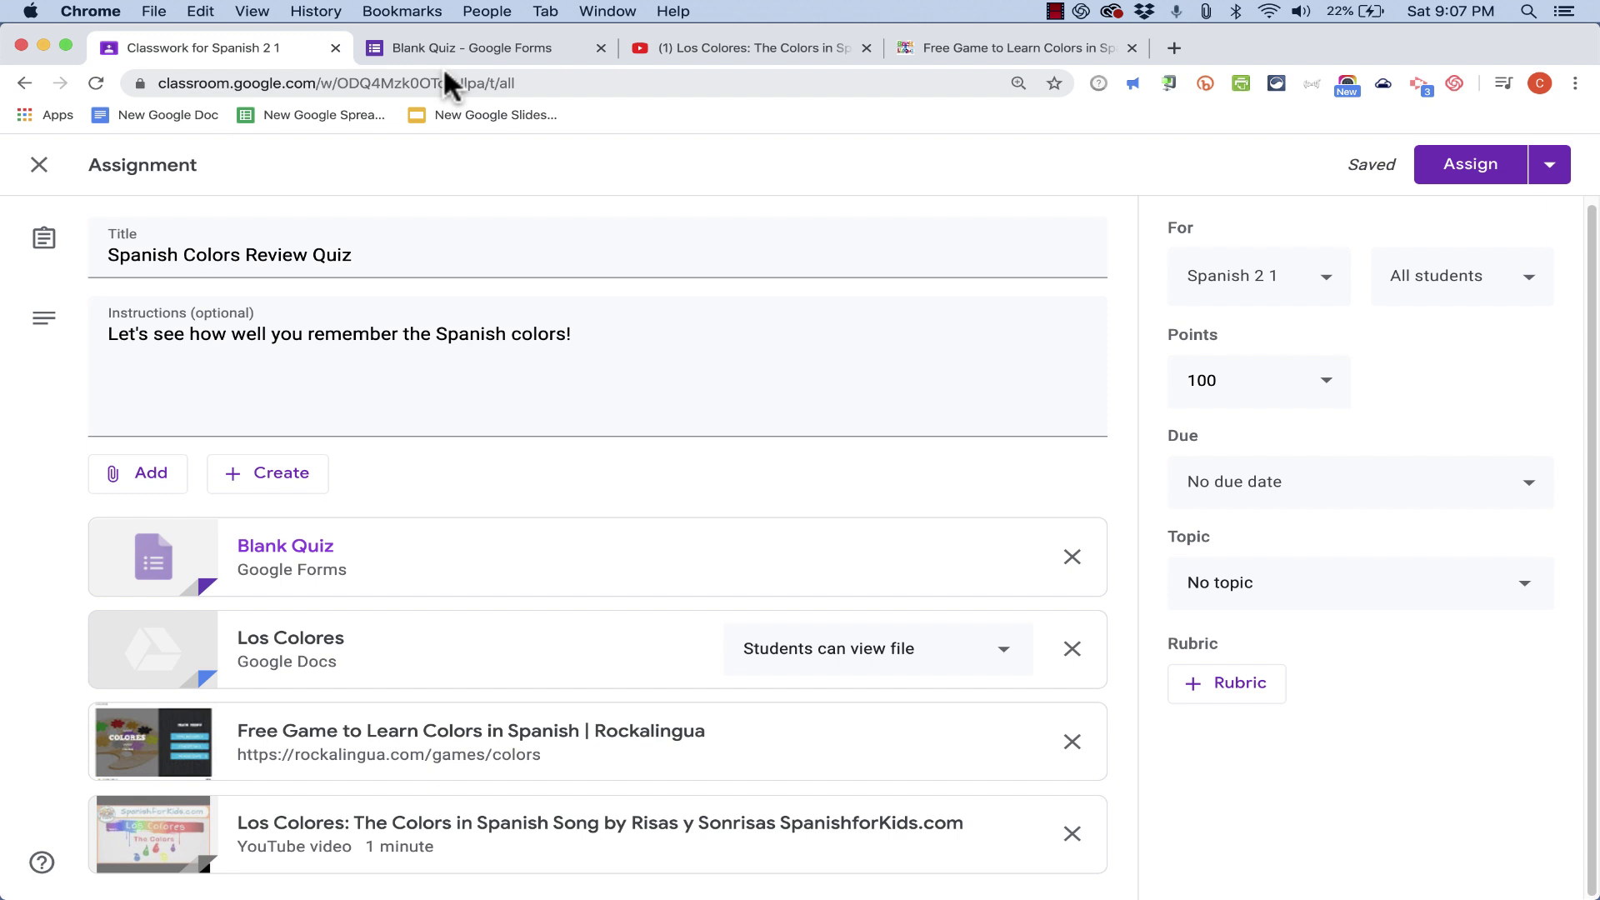
pyautogui.click(440, 42)
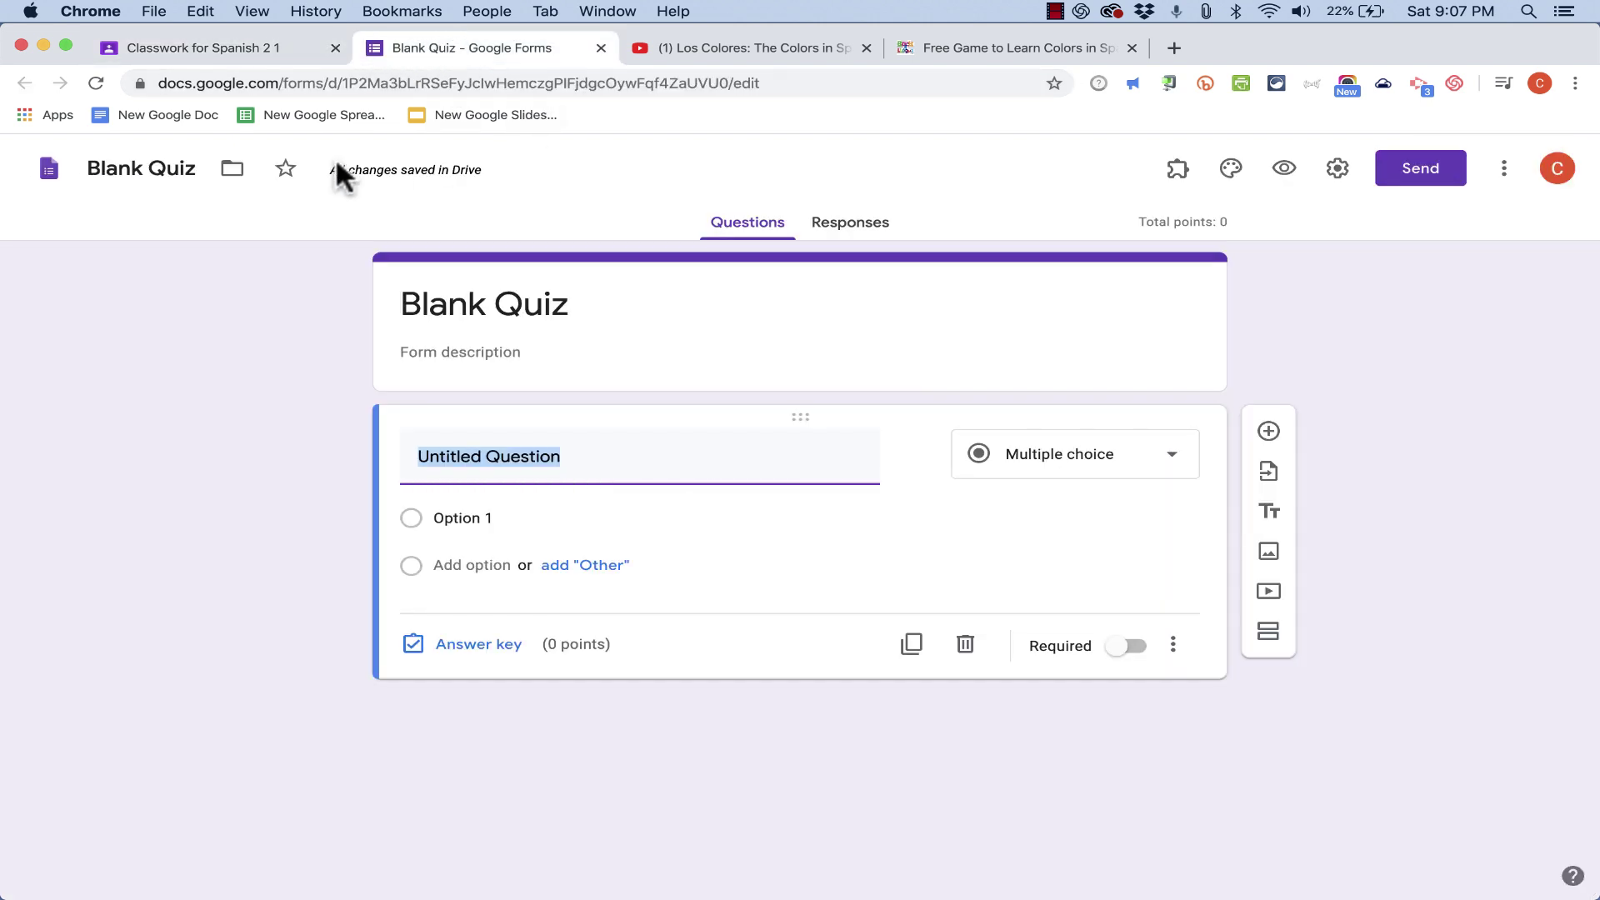
pyautogui.click(484, 305)
pyautogui.press('BackSpace')
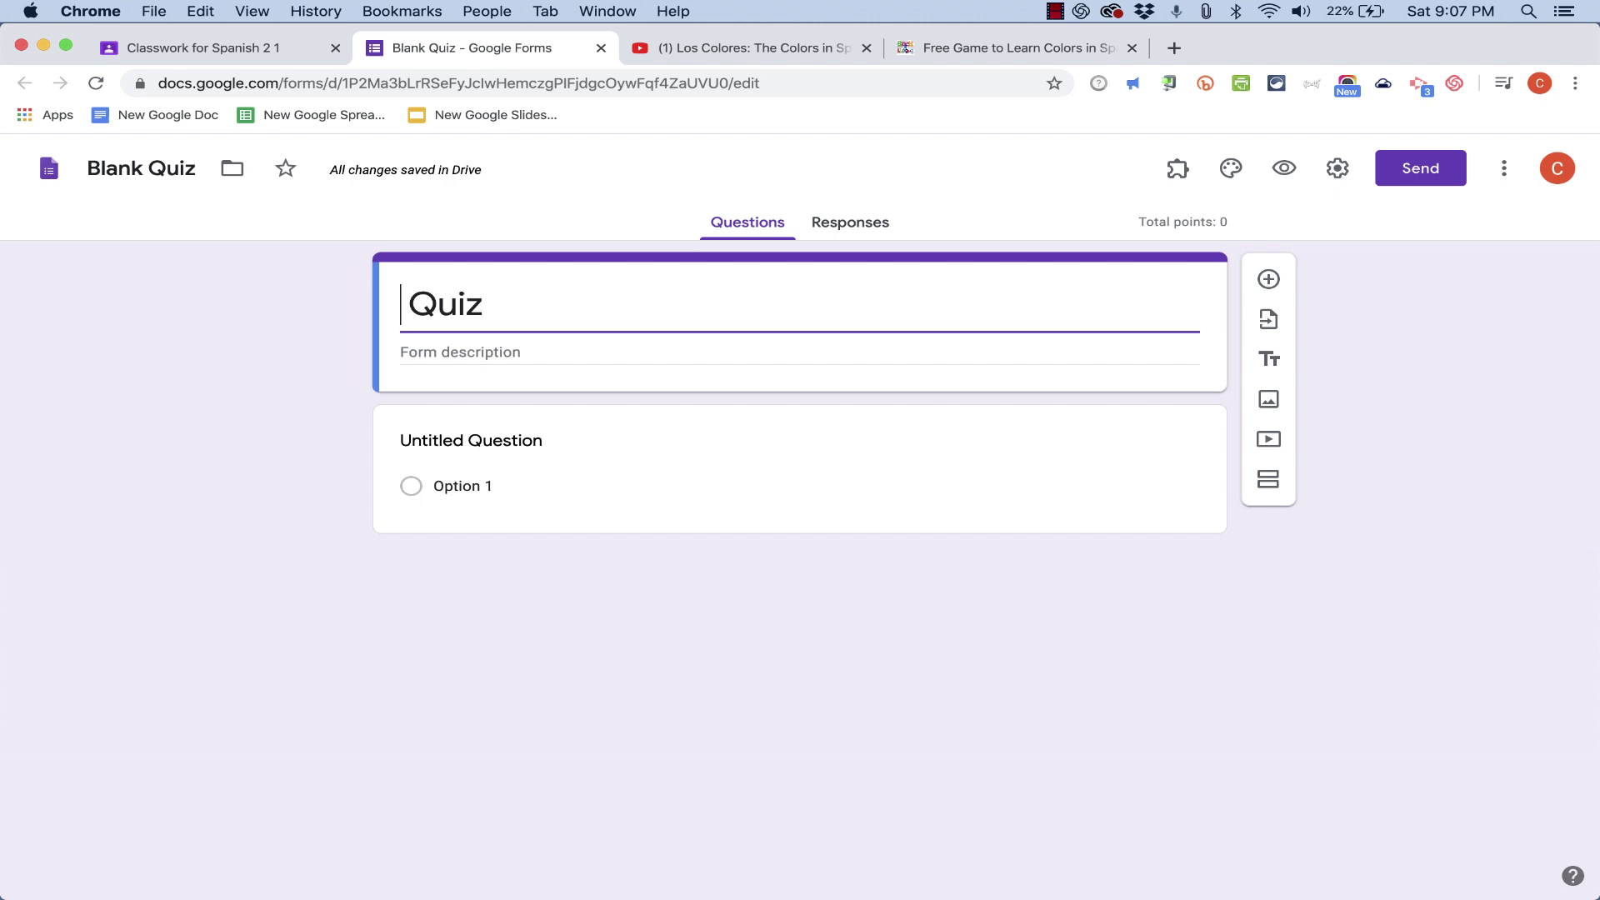
pyautogui.write('Spanish Colors')
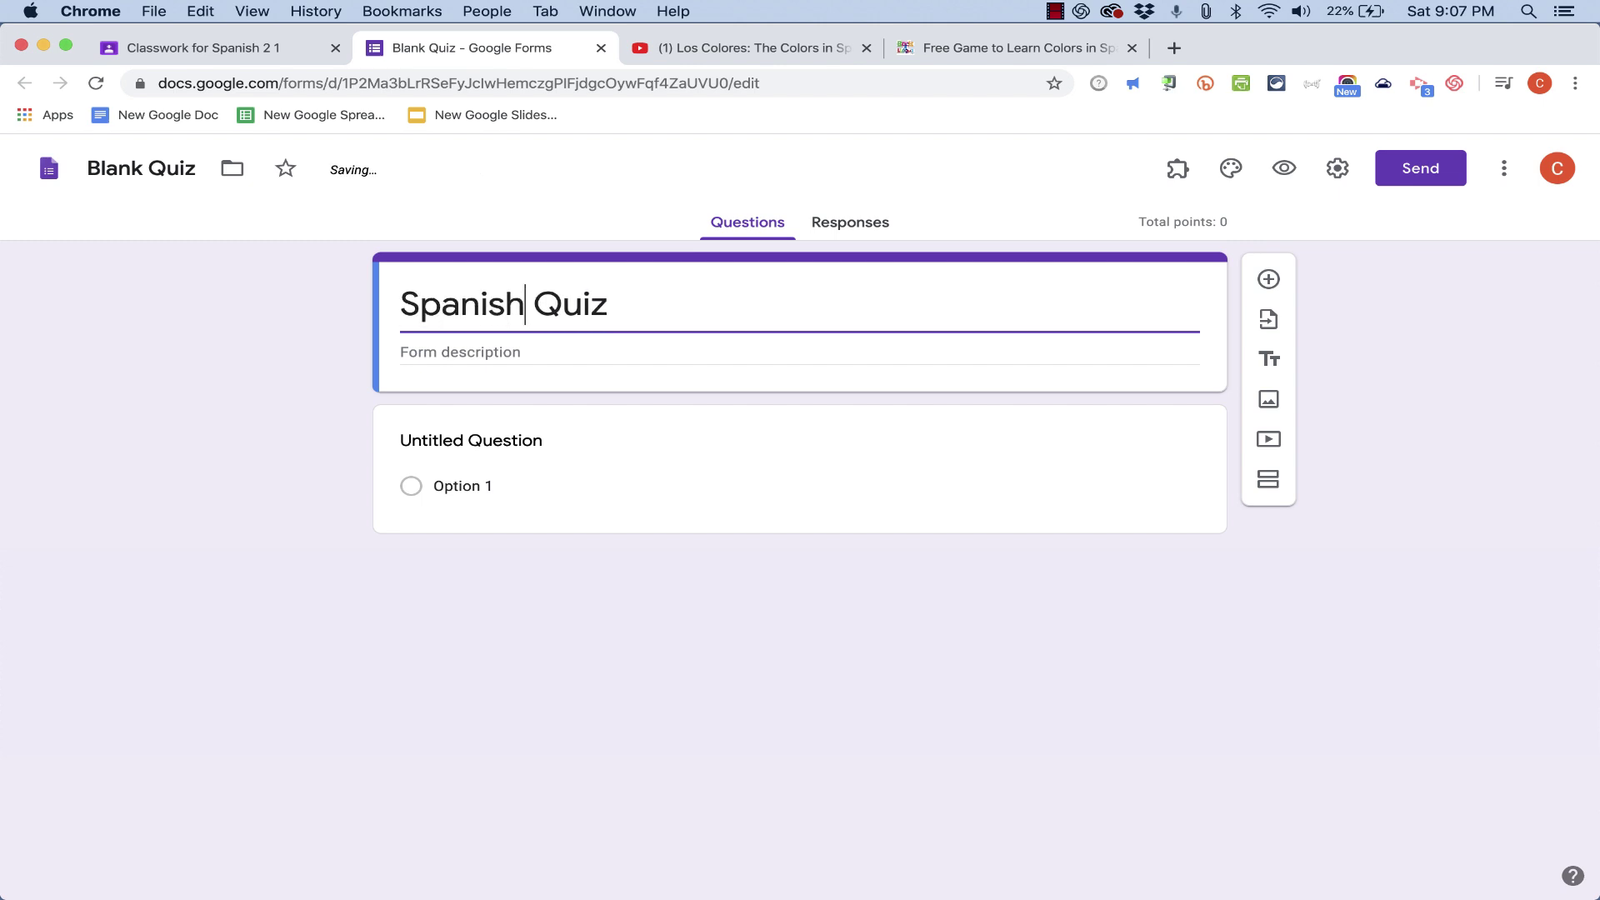
pyautogui.click(438, 350)
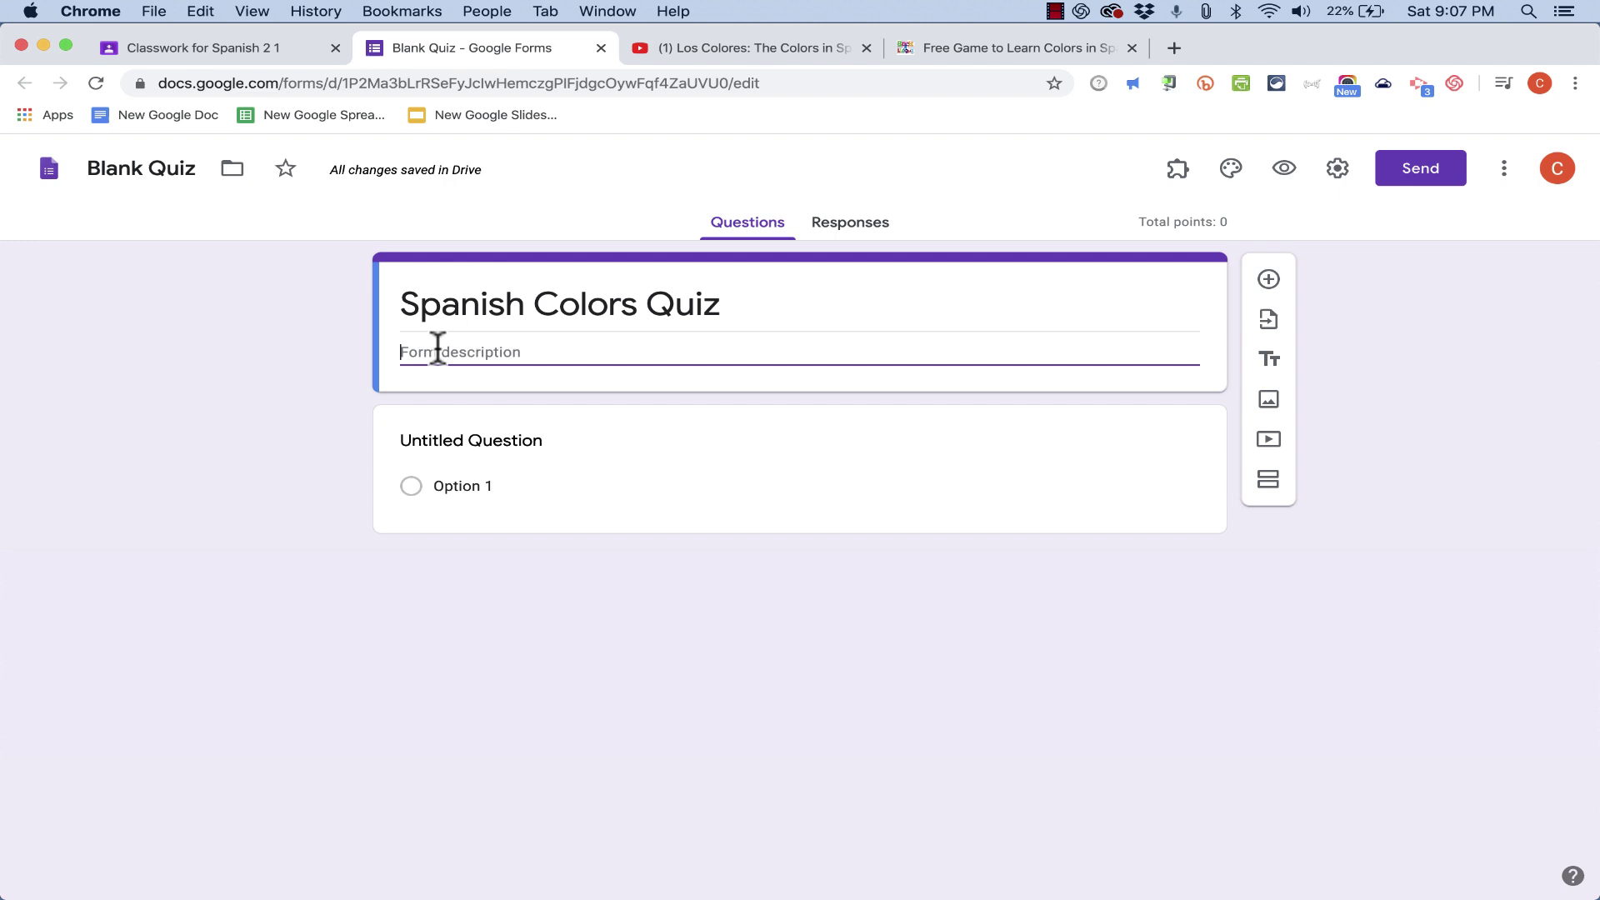
pyautogui.write('Review quiz from Spanish 1')
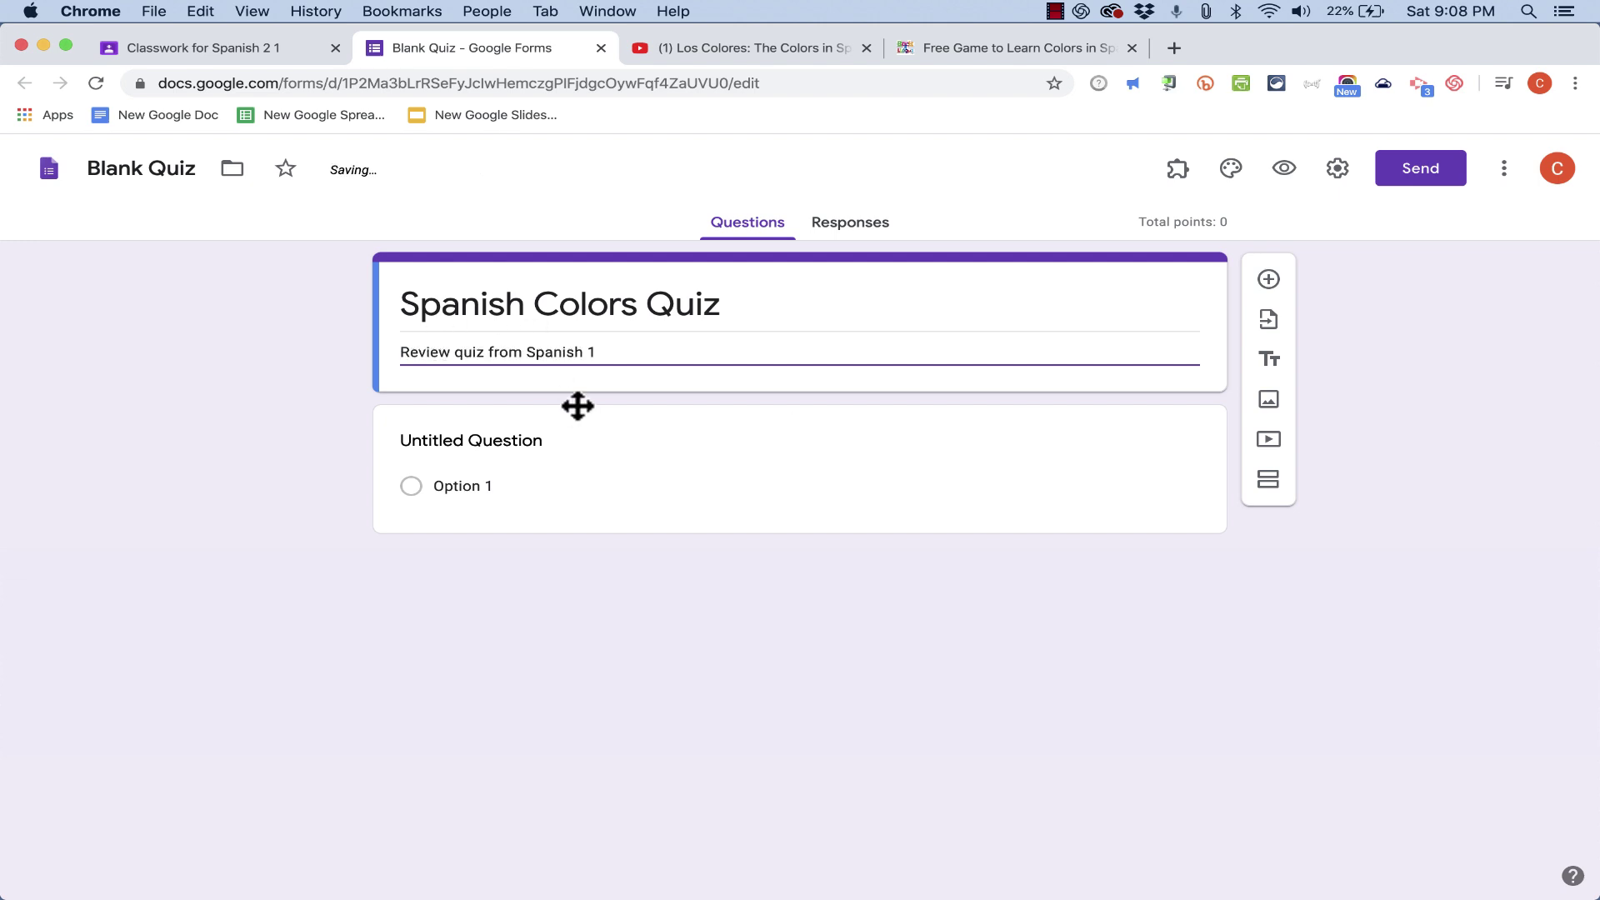
# - Write the multiple-choice question about 'nieve' with options Verde, Marrón, Violeta and Blanco
pyautogui.click(524, 443)
pyautogui.write('What color is "nieve" typically?')
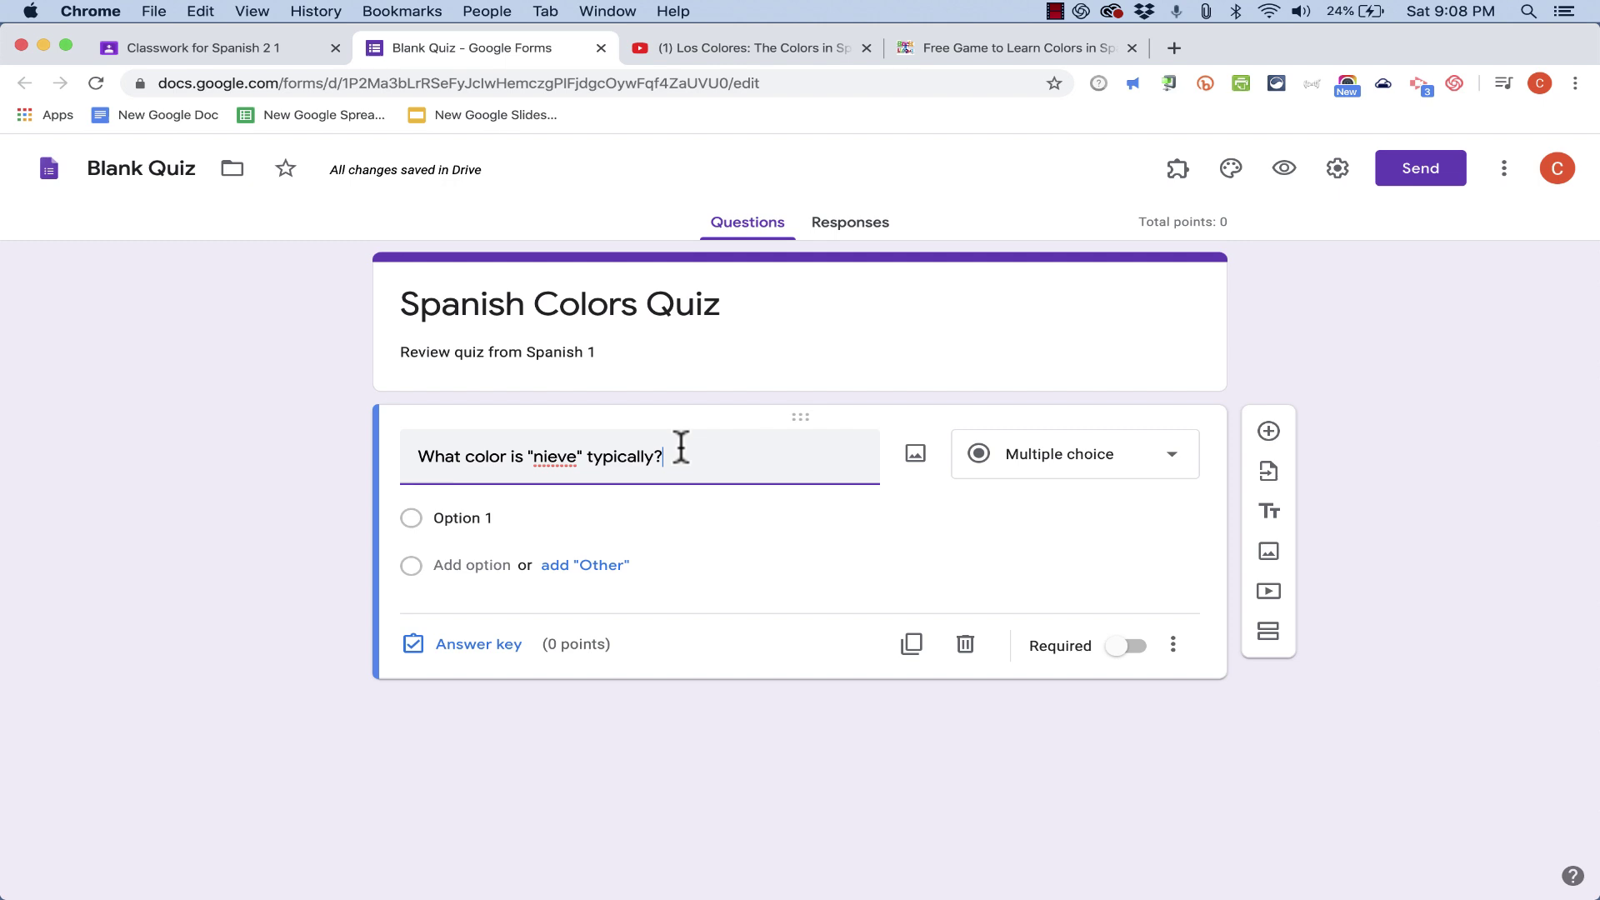
pyautogui.click(460, 519)
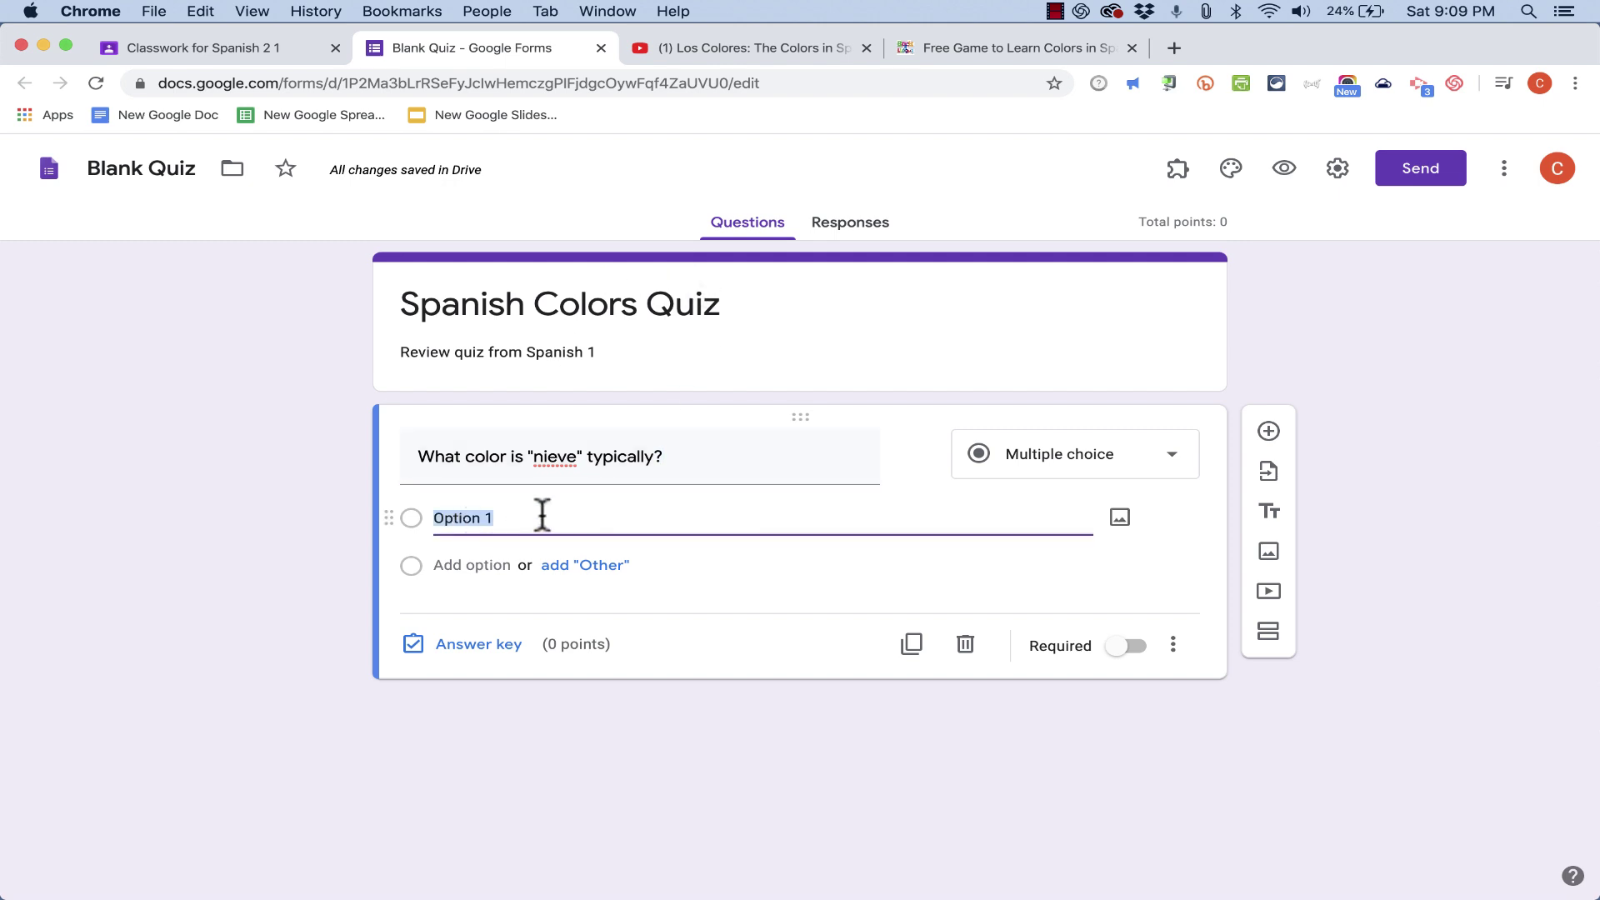
pyautogui.write('Verde')
pyautogui.press('Return')
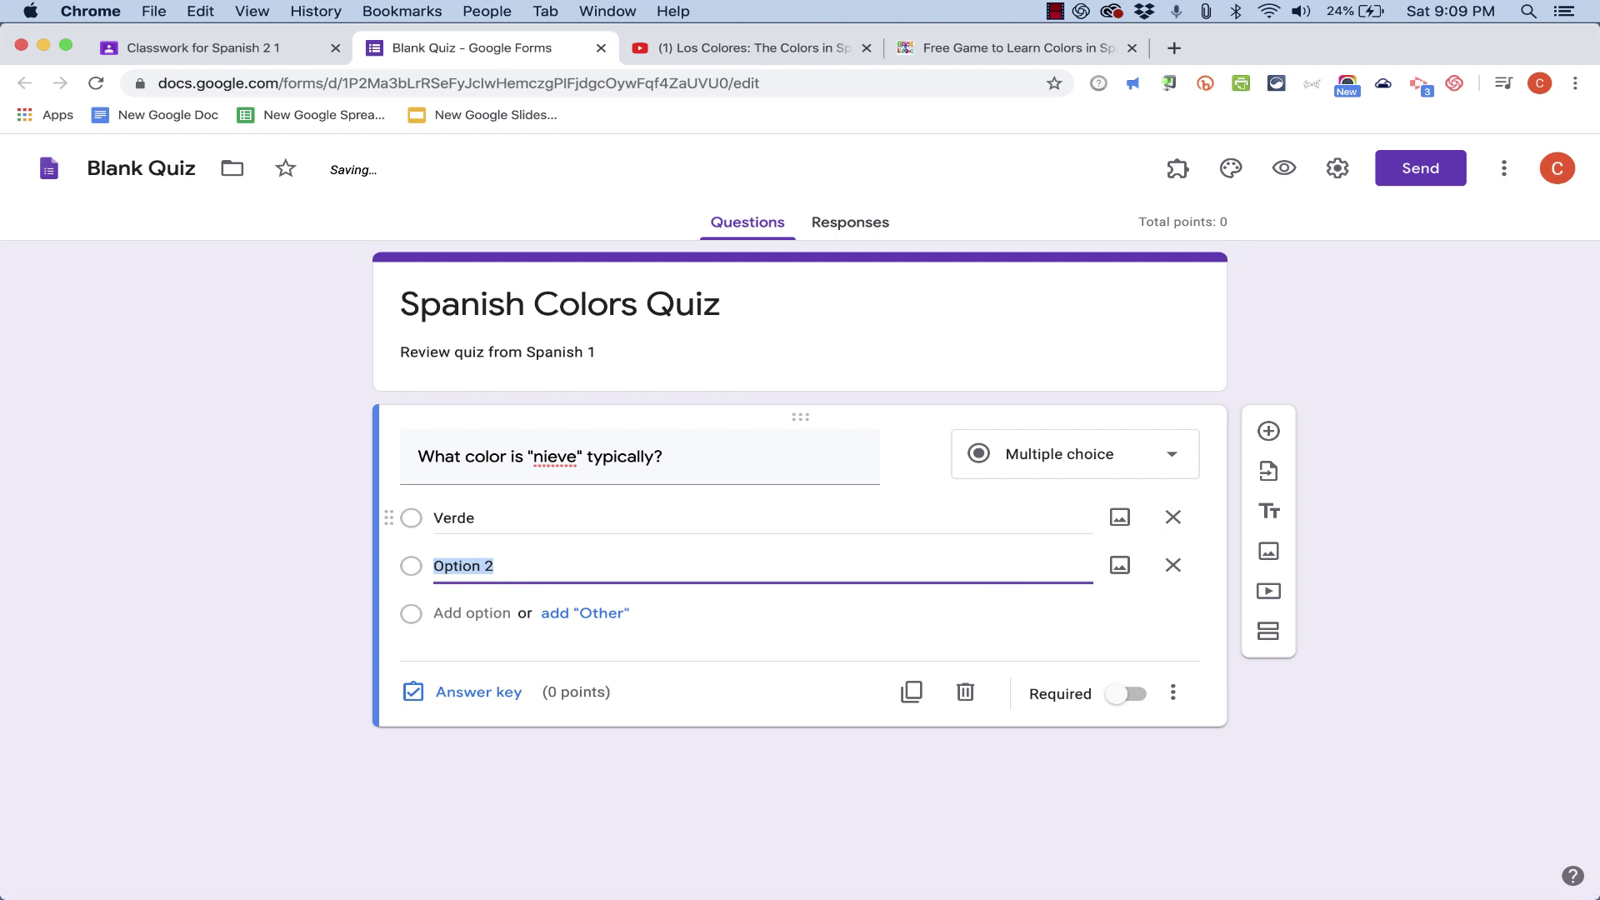
pyautogui.write('Marrón')
pyautogui.press('Return')
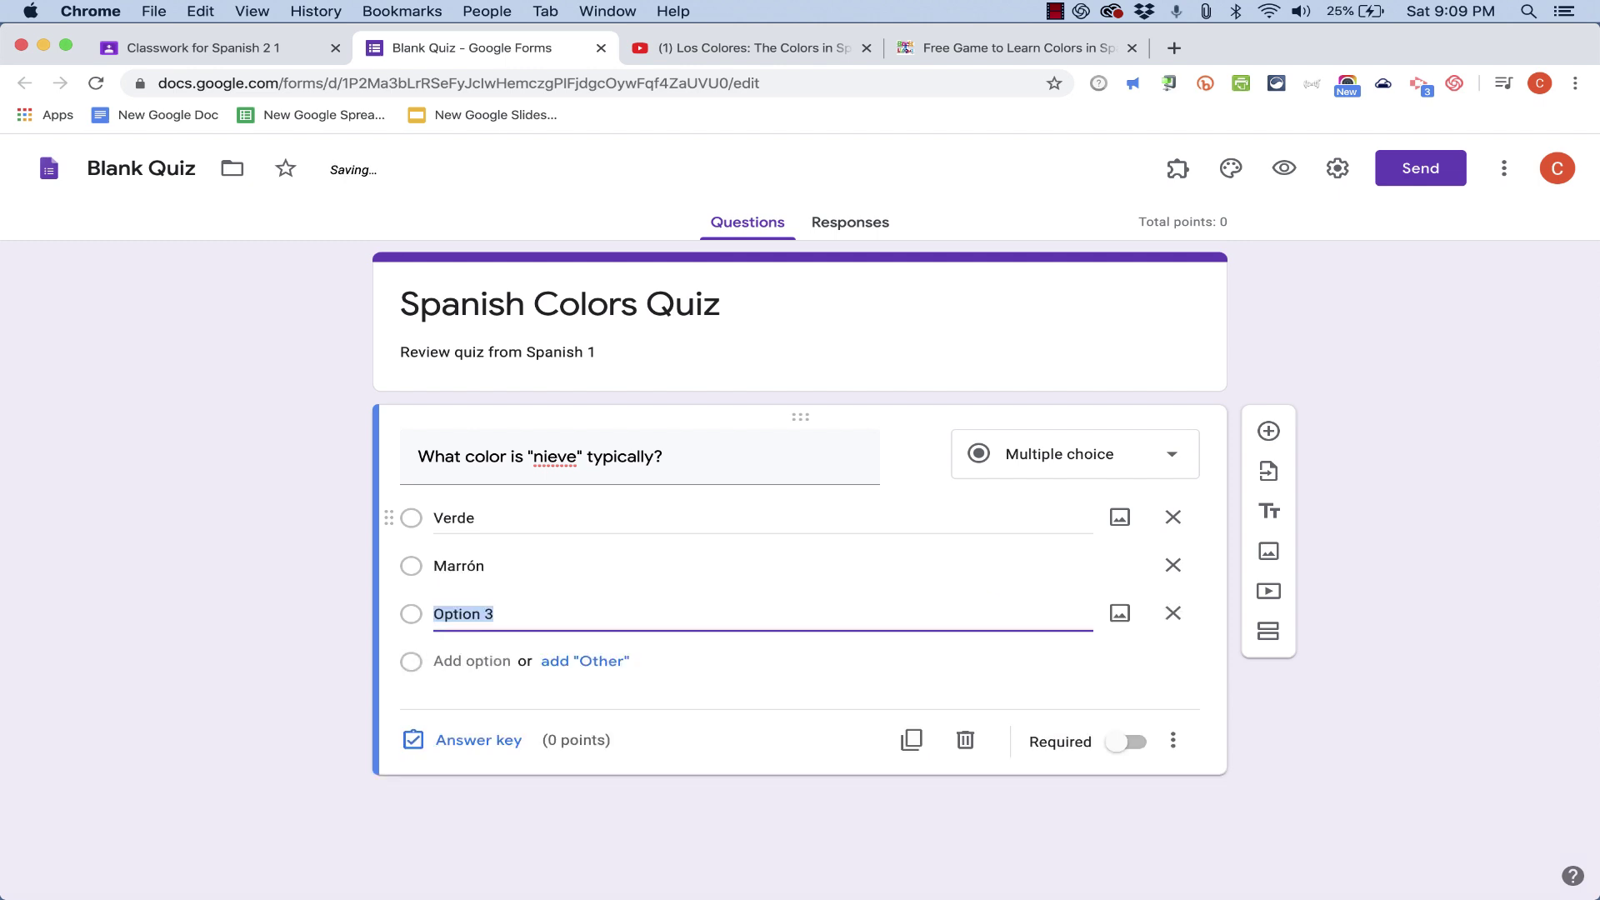
pyautogui.write('Violeta')
pyautogui.press('Return')
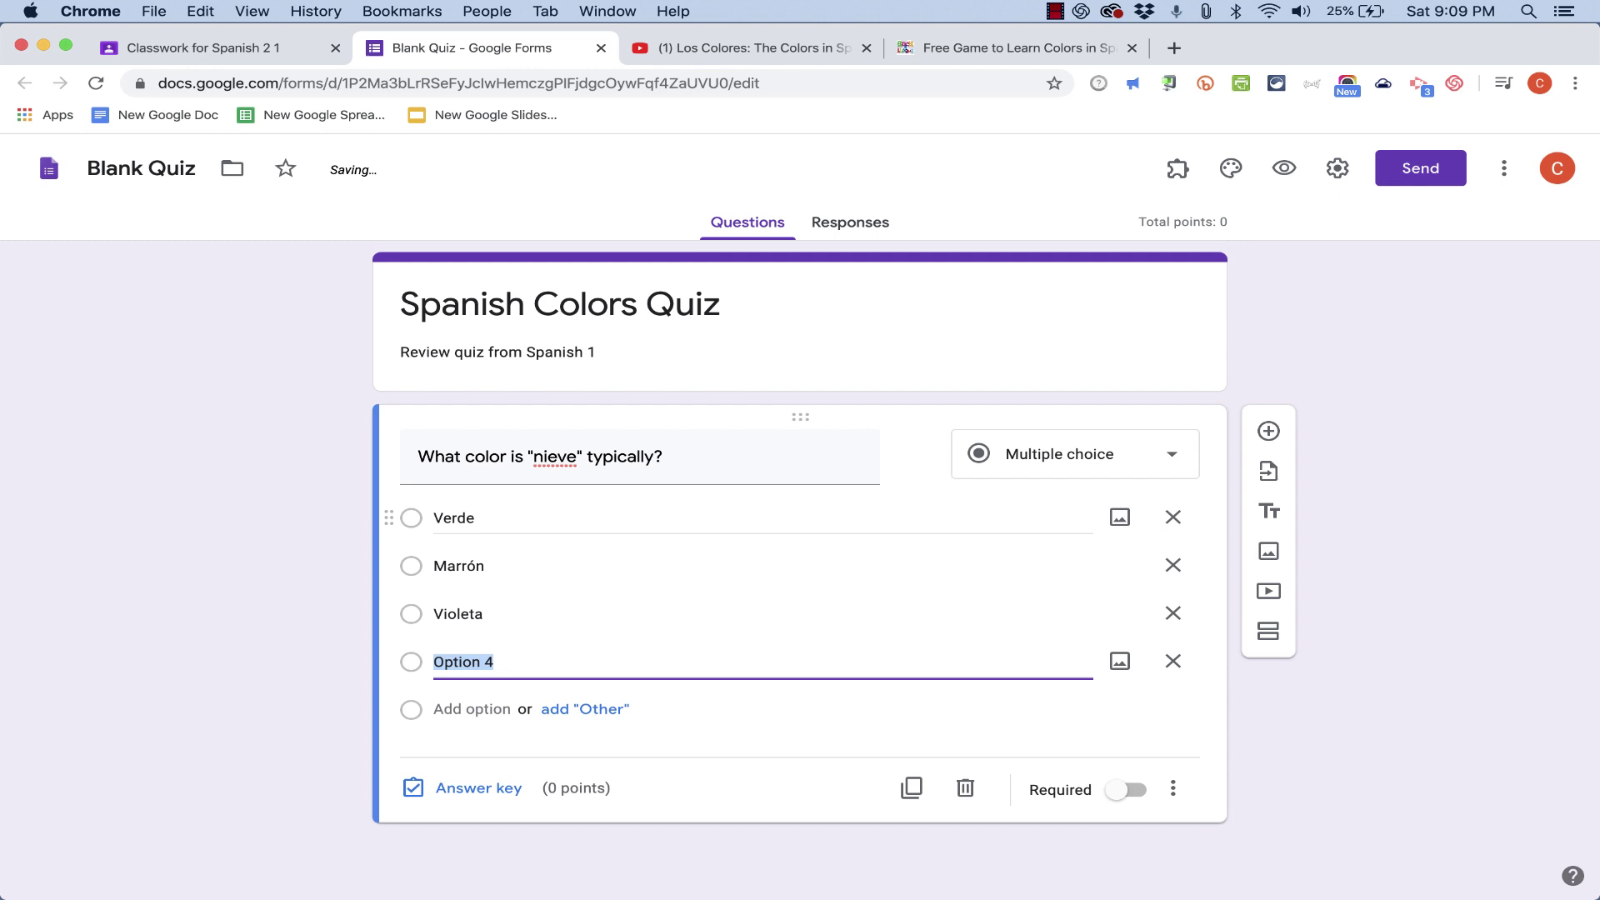
pyautogui.write('Blanco')
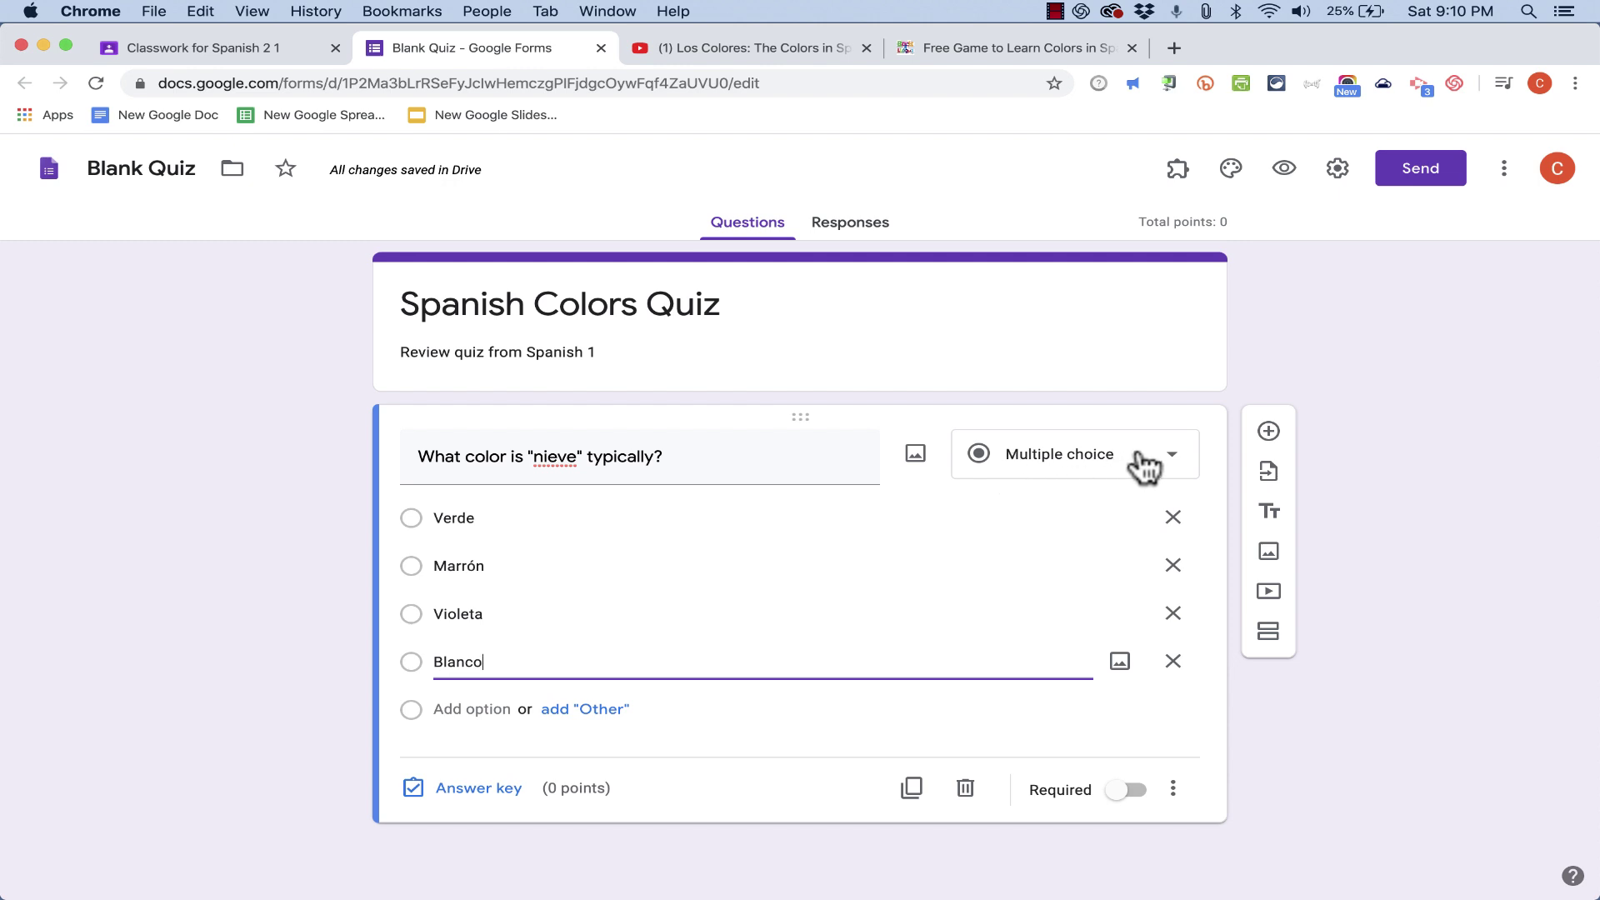
pyautogui.click(1169, 465)
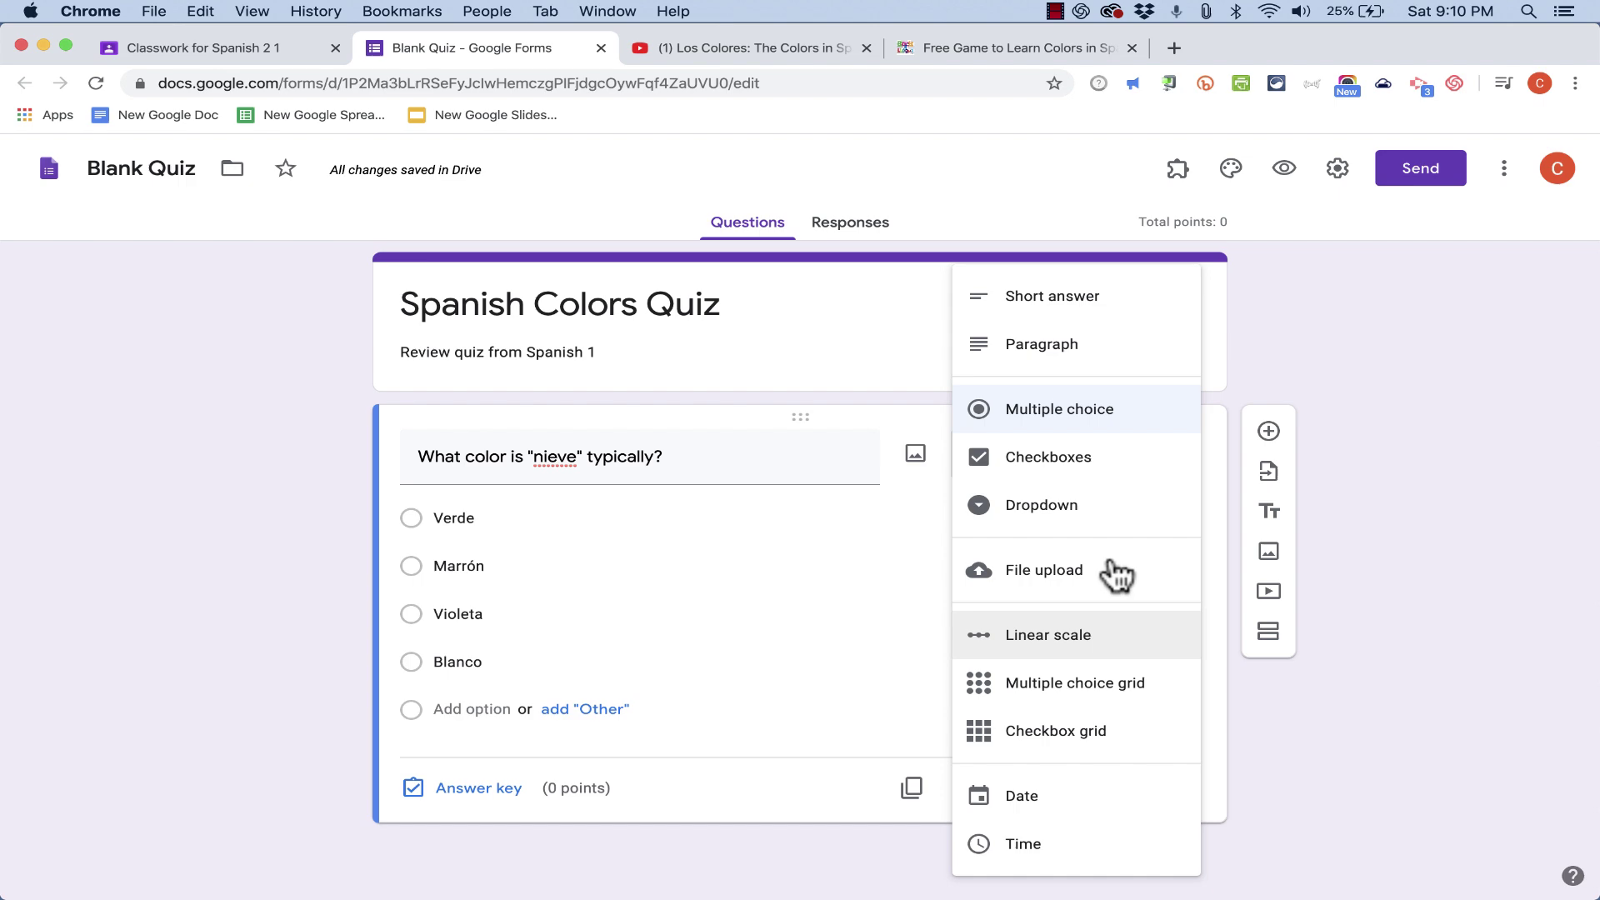
# - In the answer key, make Blanco the only correct answer and set the nieve question to 3 points
pyautogui.click(1356, 331)
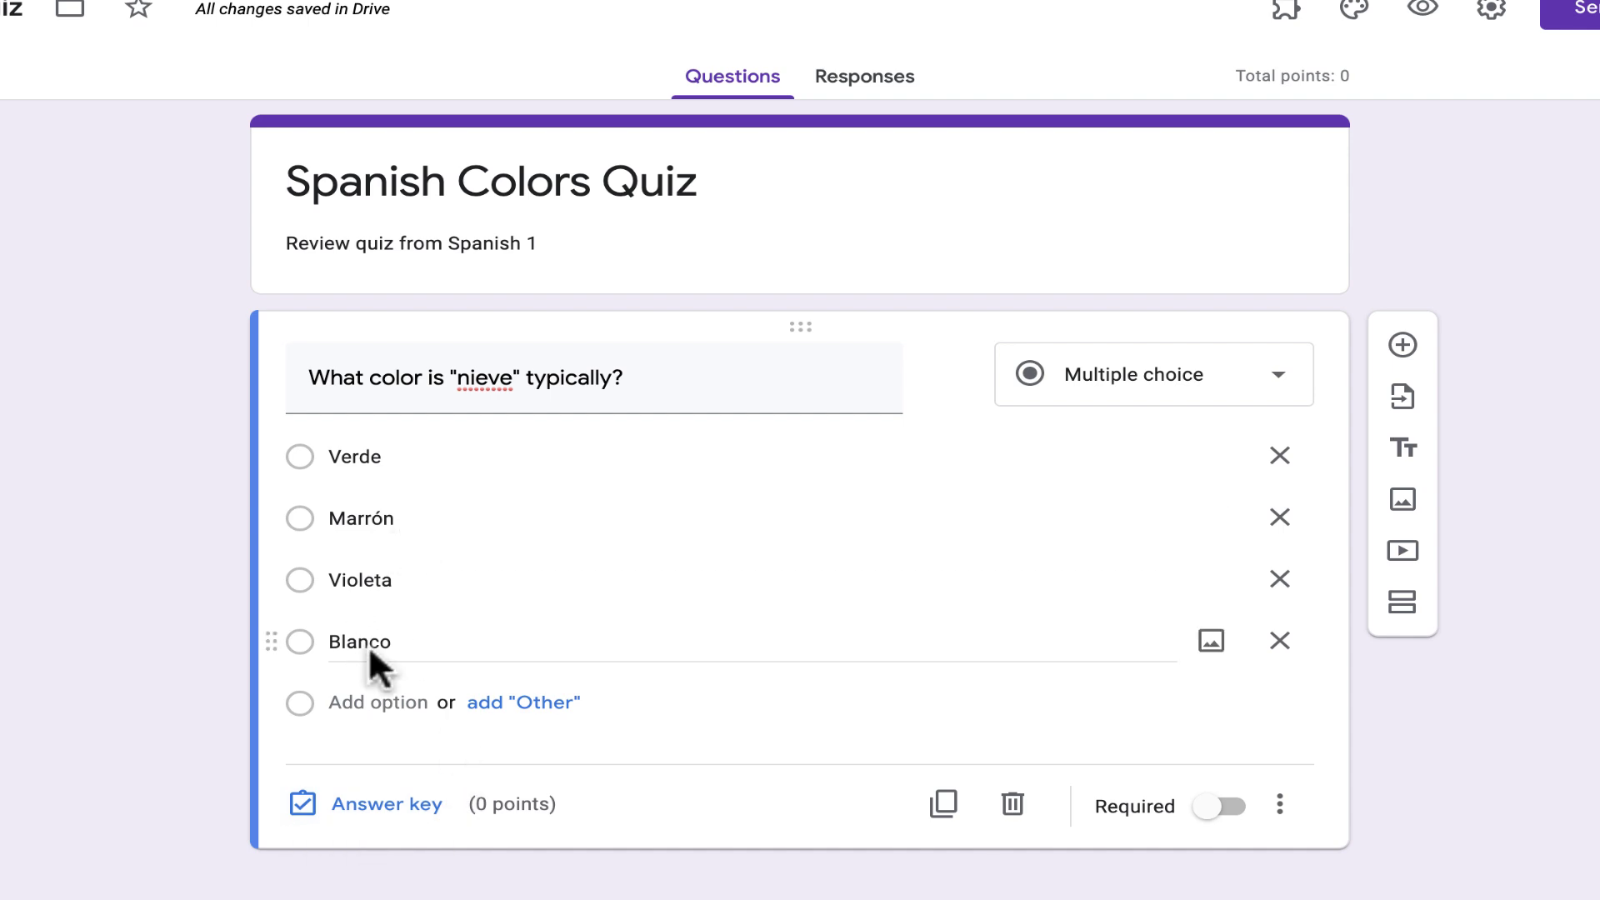
pyautogui.click(403, 803)
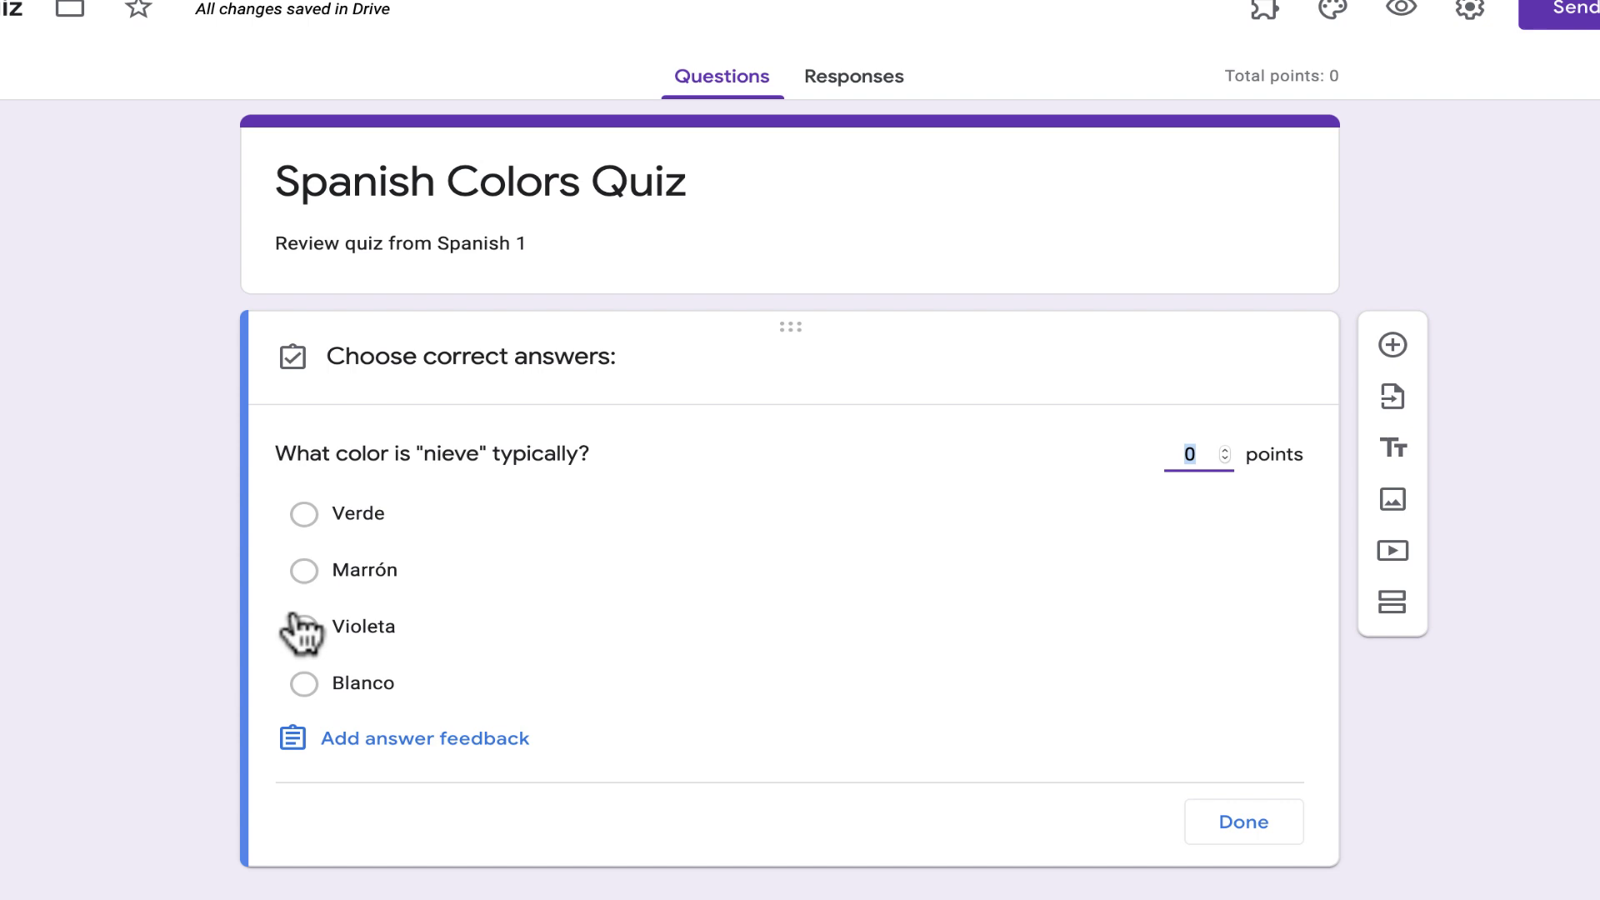
pyautogui.click(305, 684)
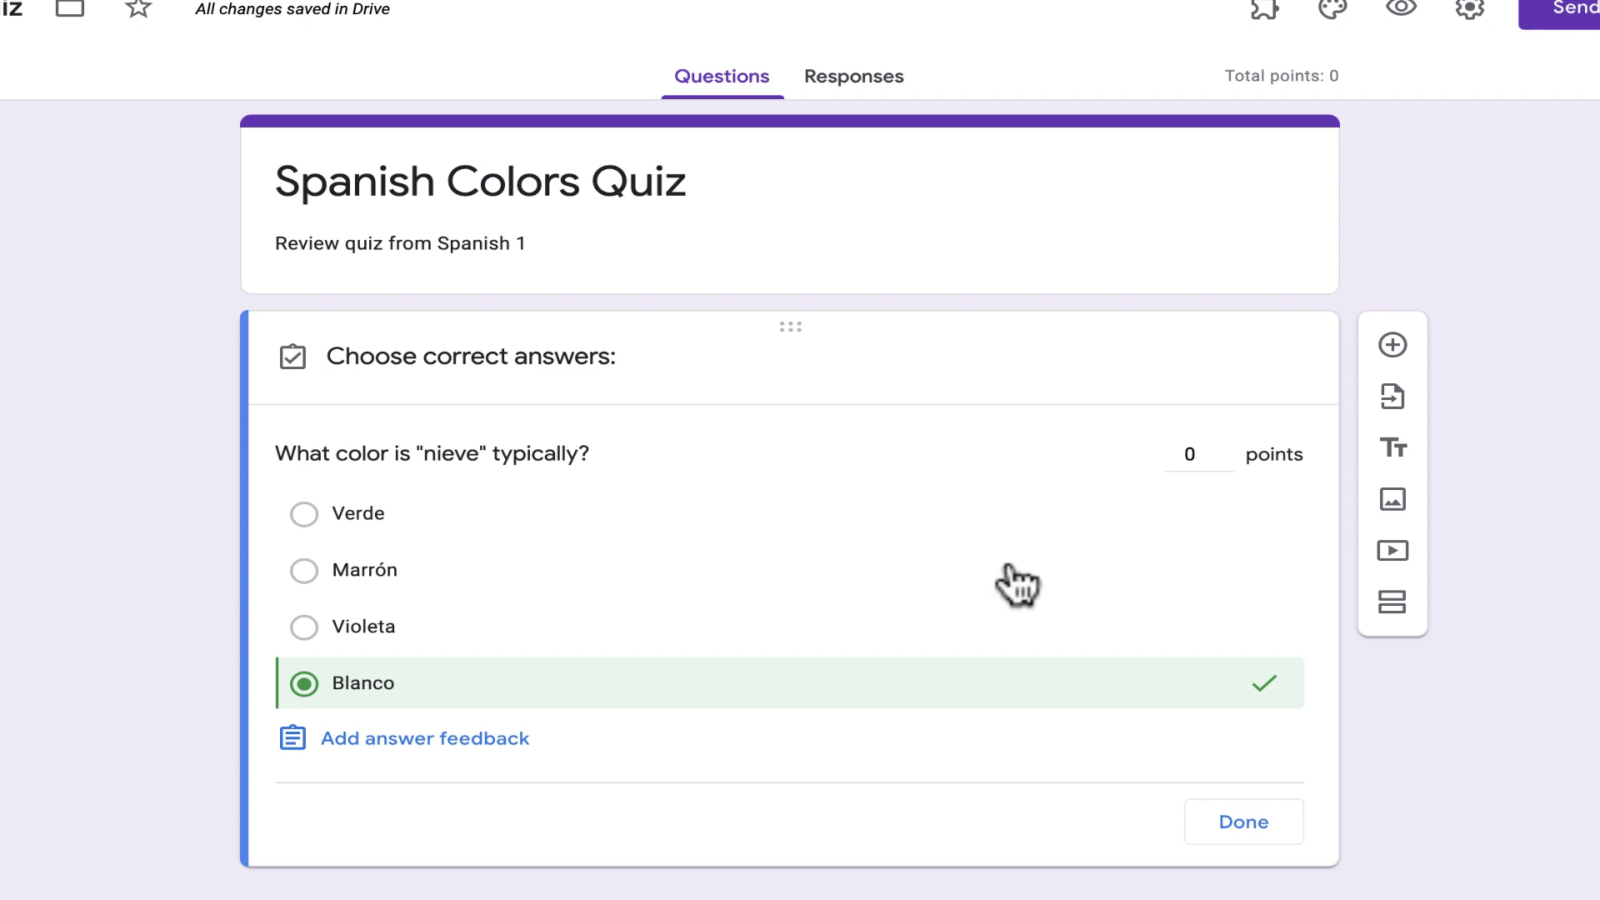
pyautogui.click(1176, 453)
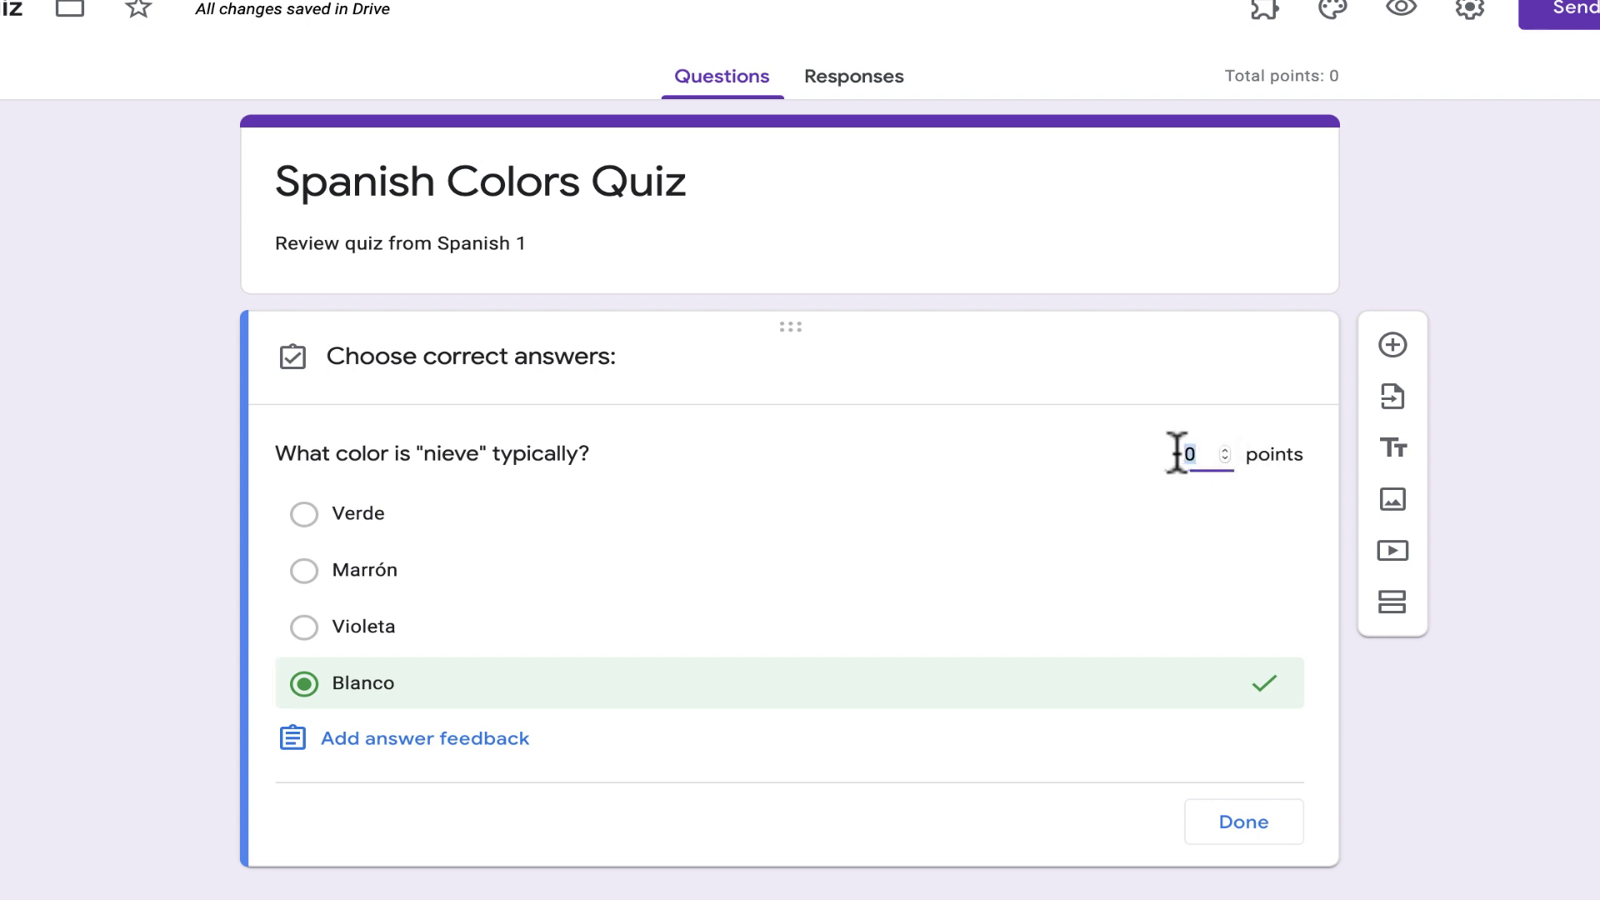
pyautogui.write('1')
pyautogui.write('2')
pyautogui.press('BackSpace')
pyautogui.write('3')
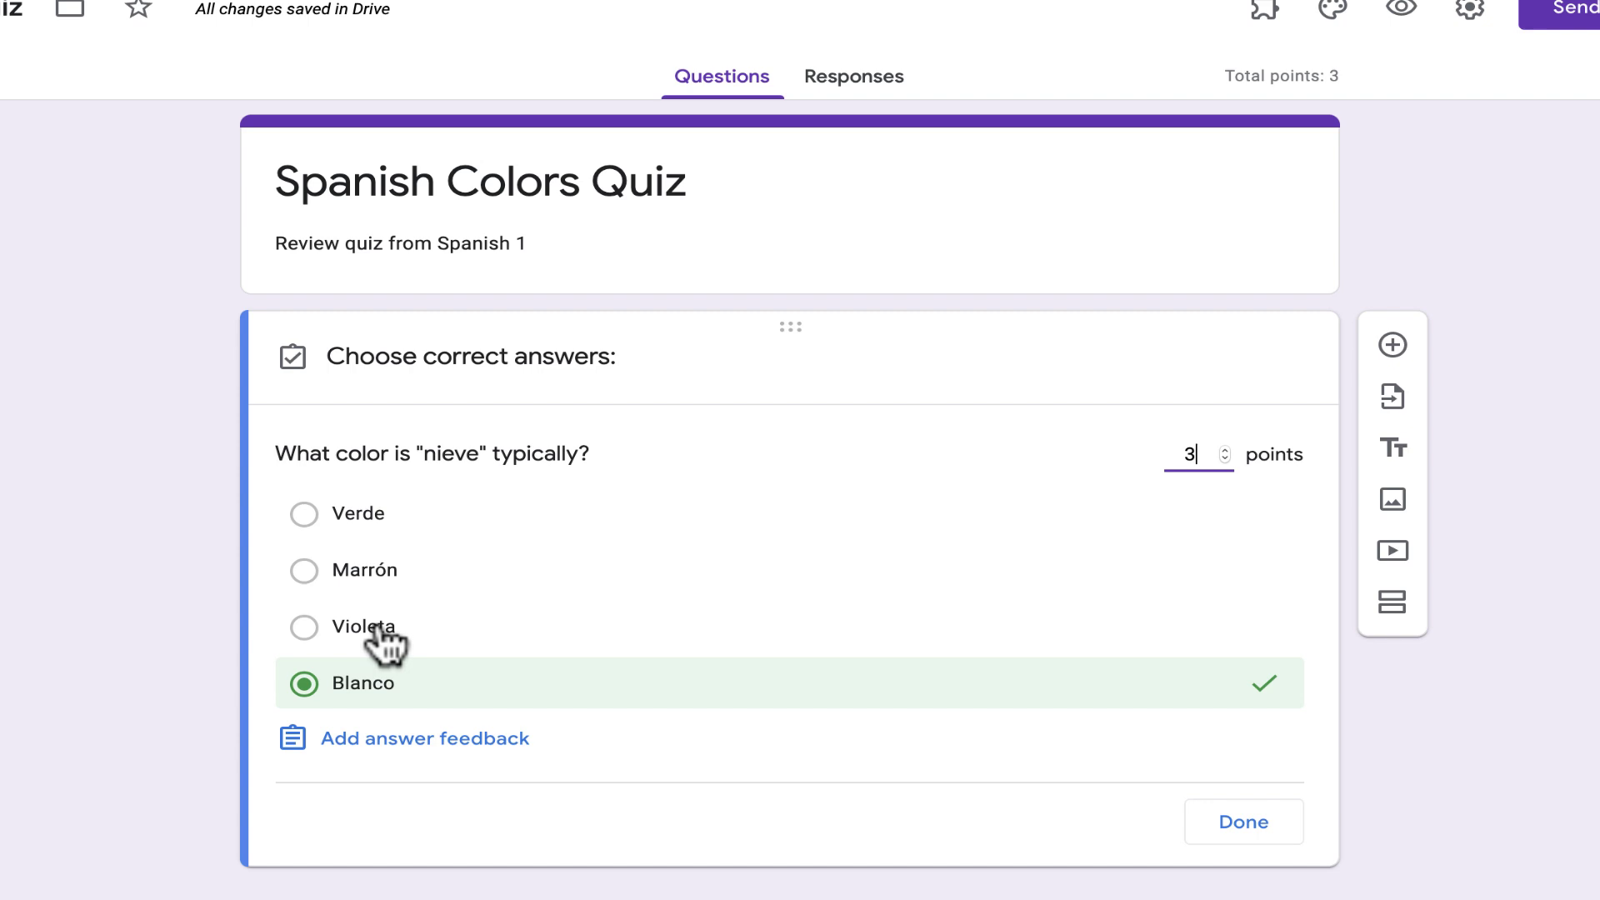
pyautogui.click(304, 572)
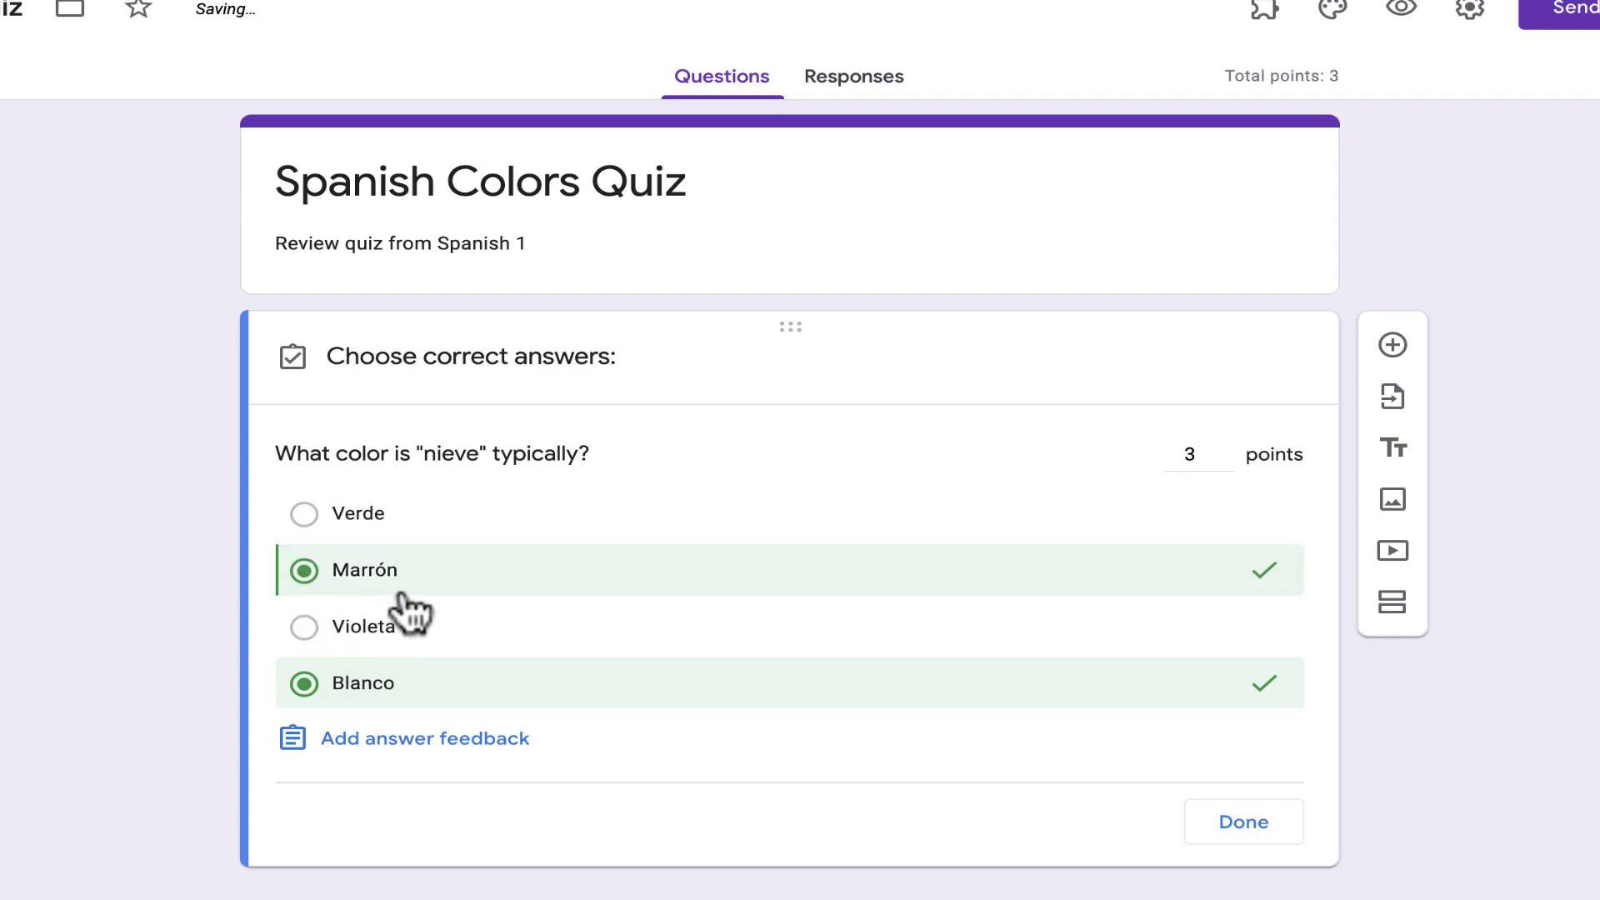
pyautogui.click(314, 632)
pyautogui.click(317, 615)
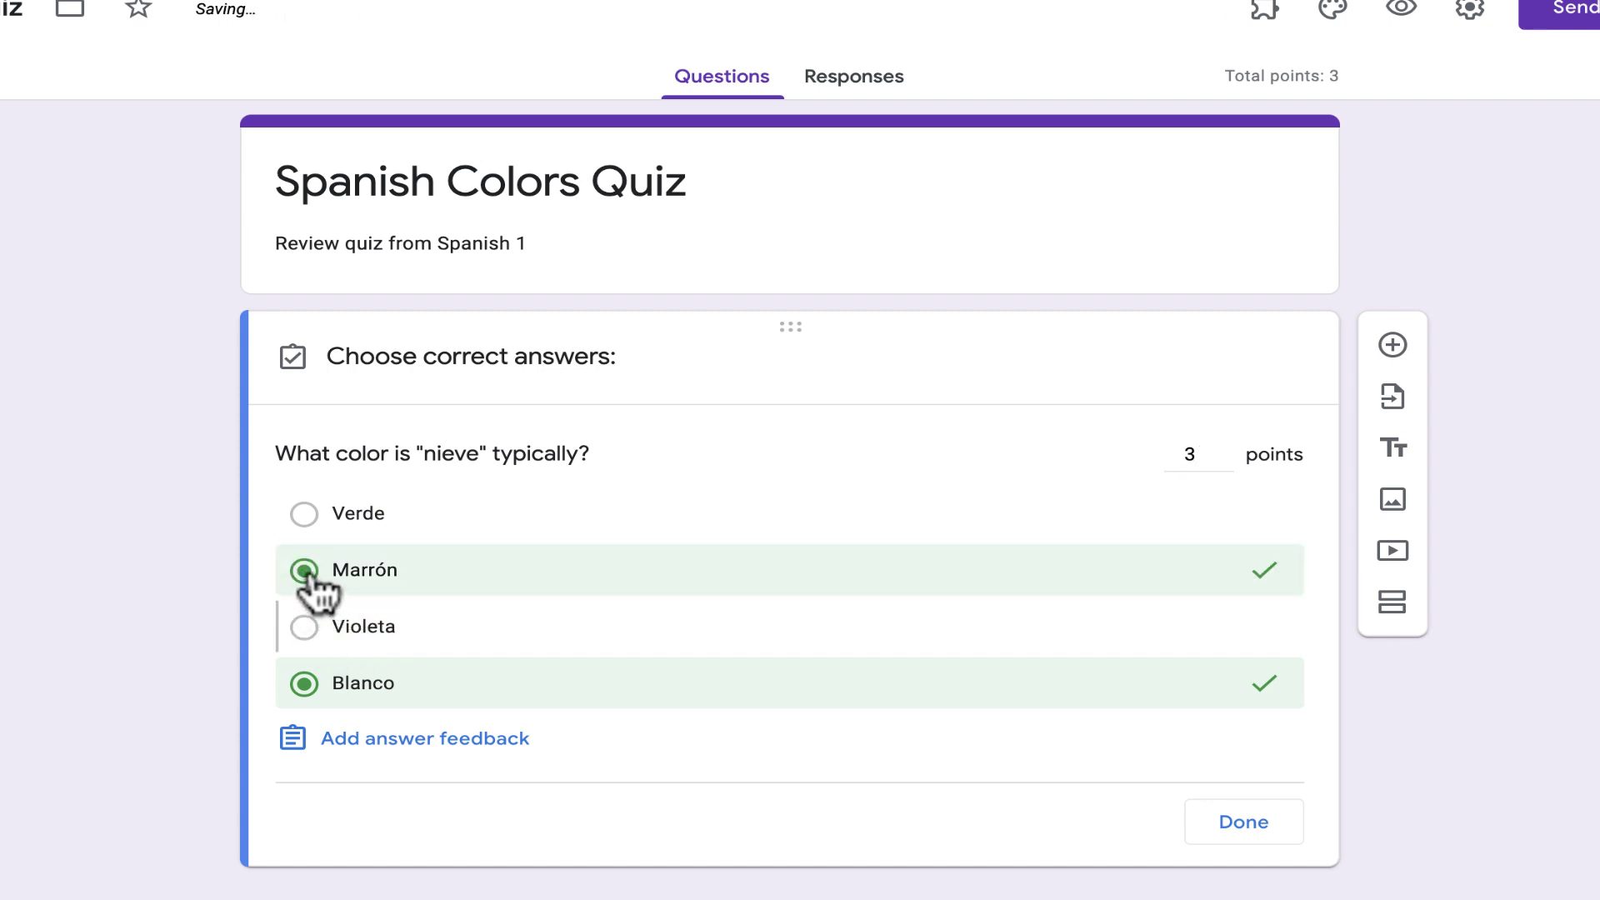
pyautogui.click(305, 575)
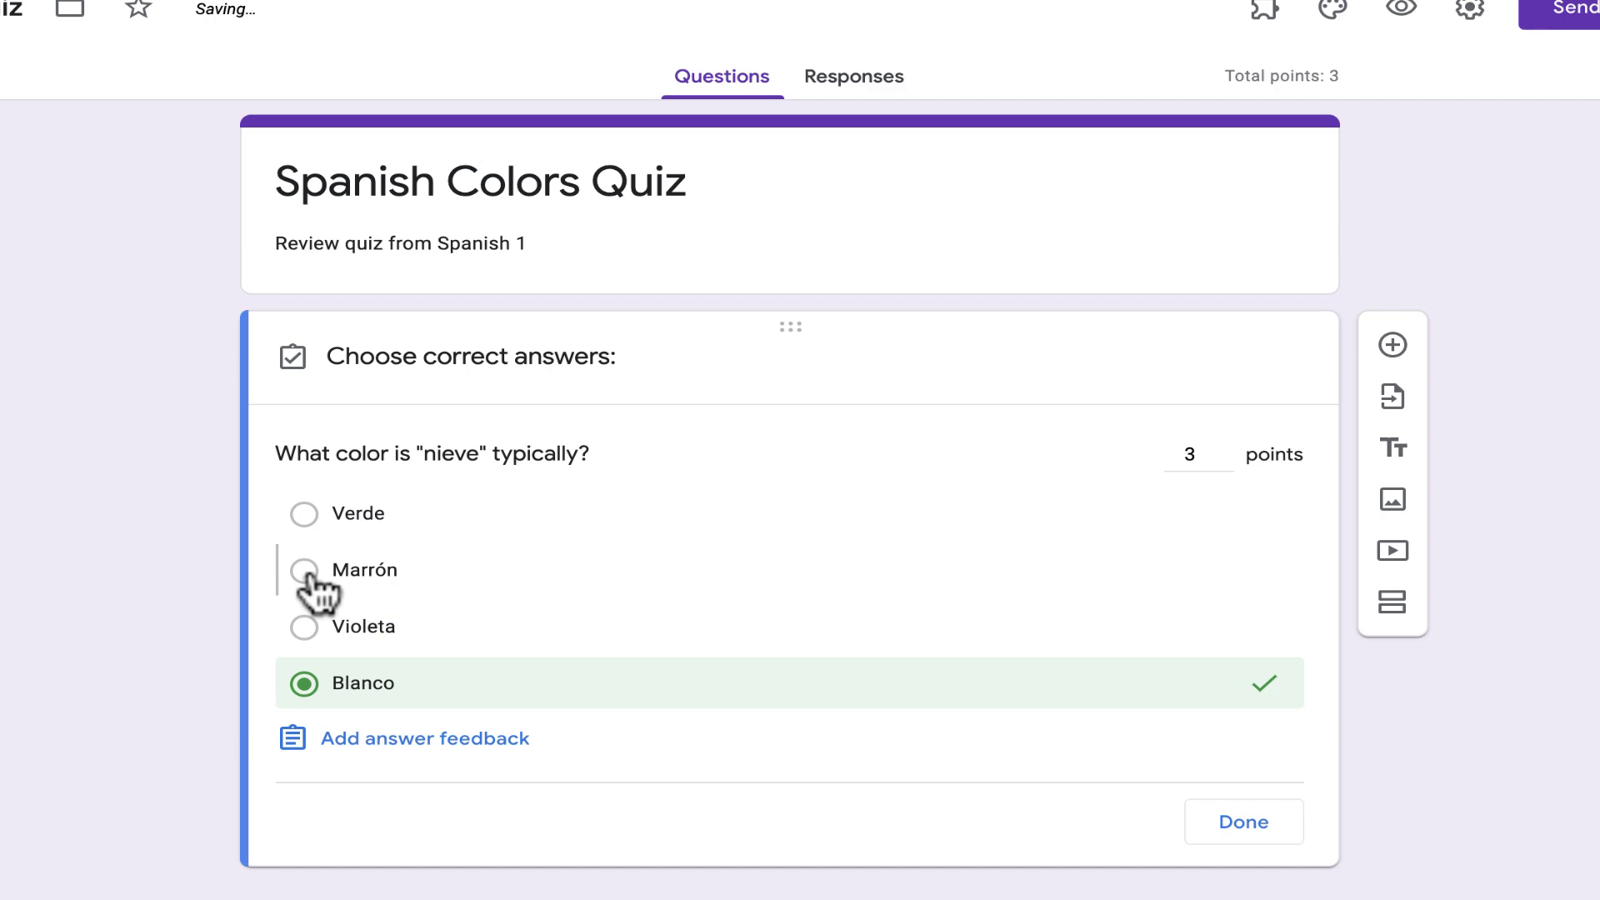
# - Add answer feedback 'No, lo siento.' for incorrect and 'Sí, muy bien.' for correct answers
pyautogui.click(374, 742)
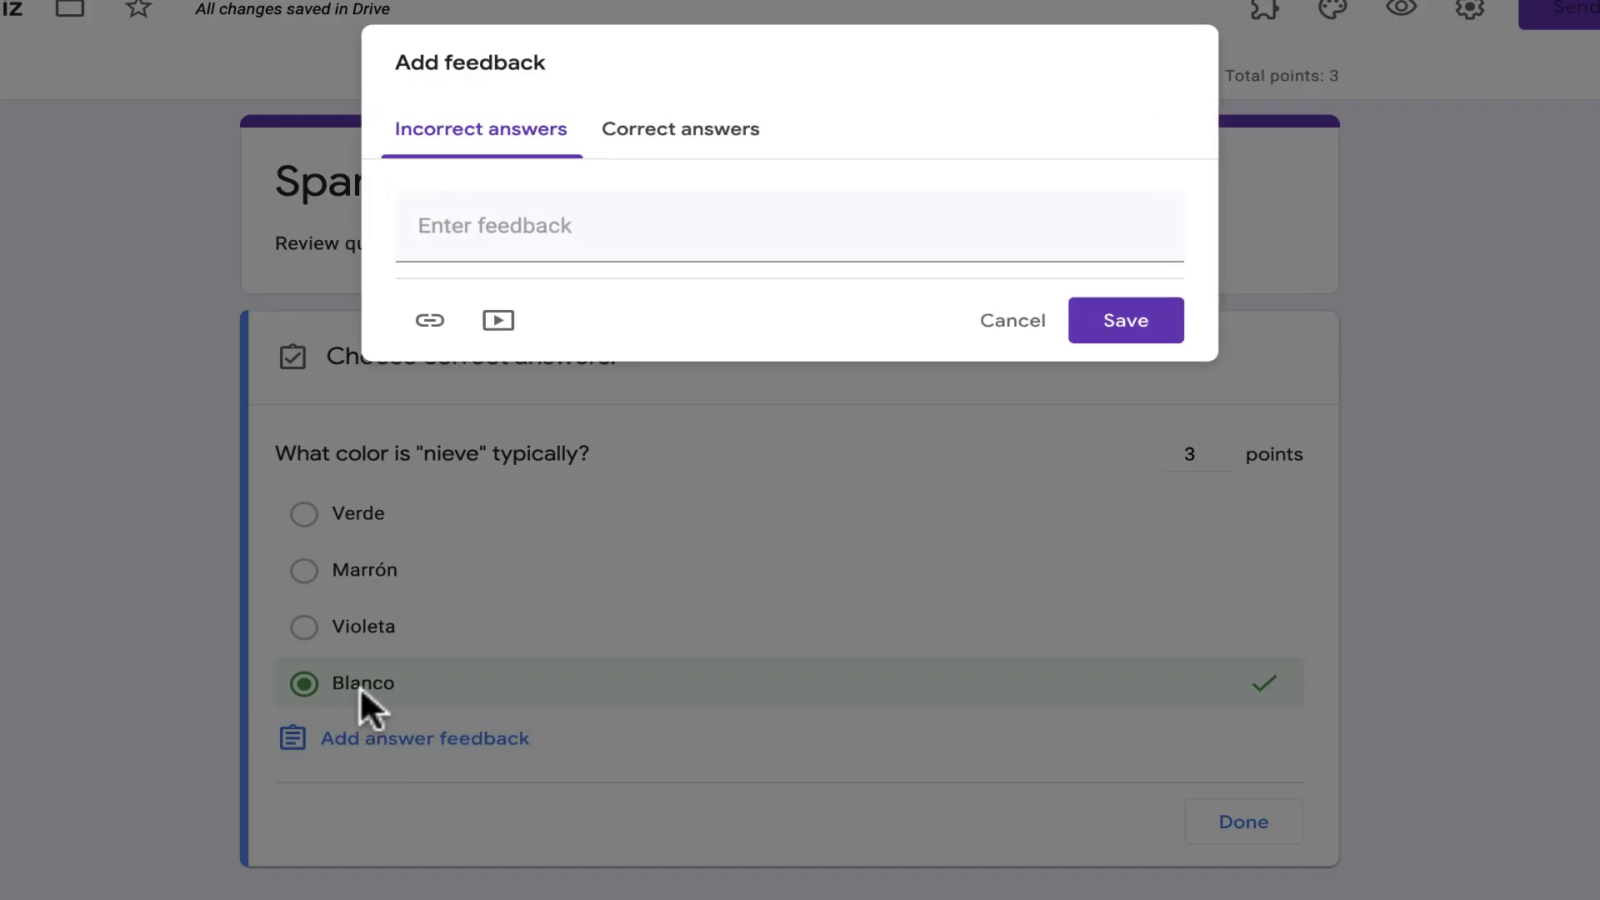
pyautogui.click(476, 242)
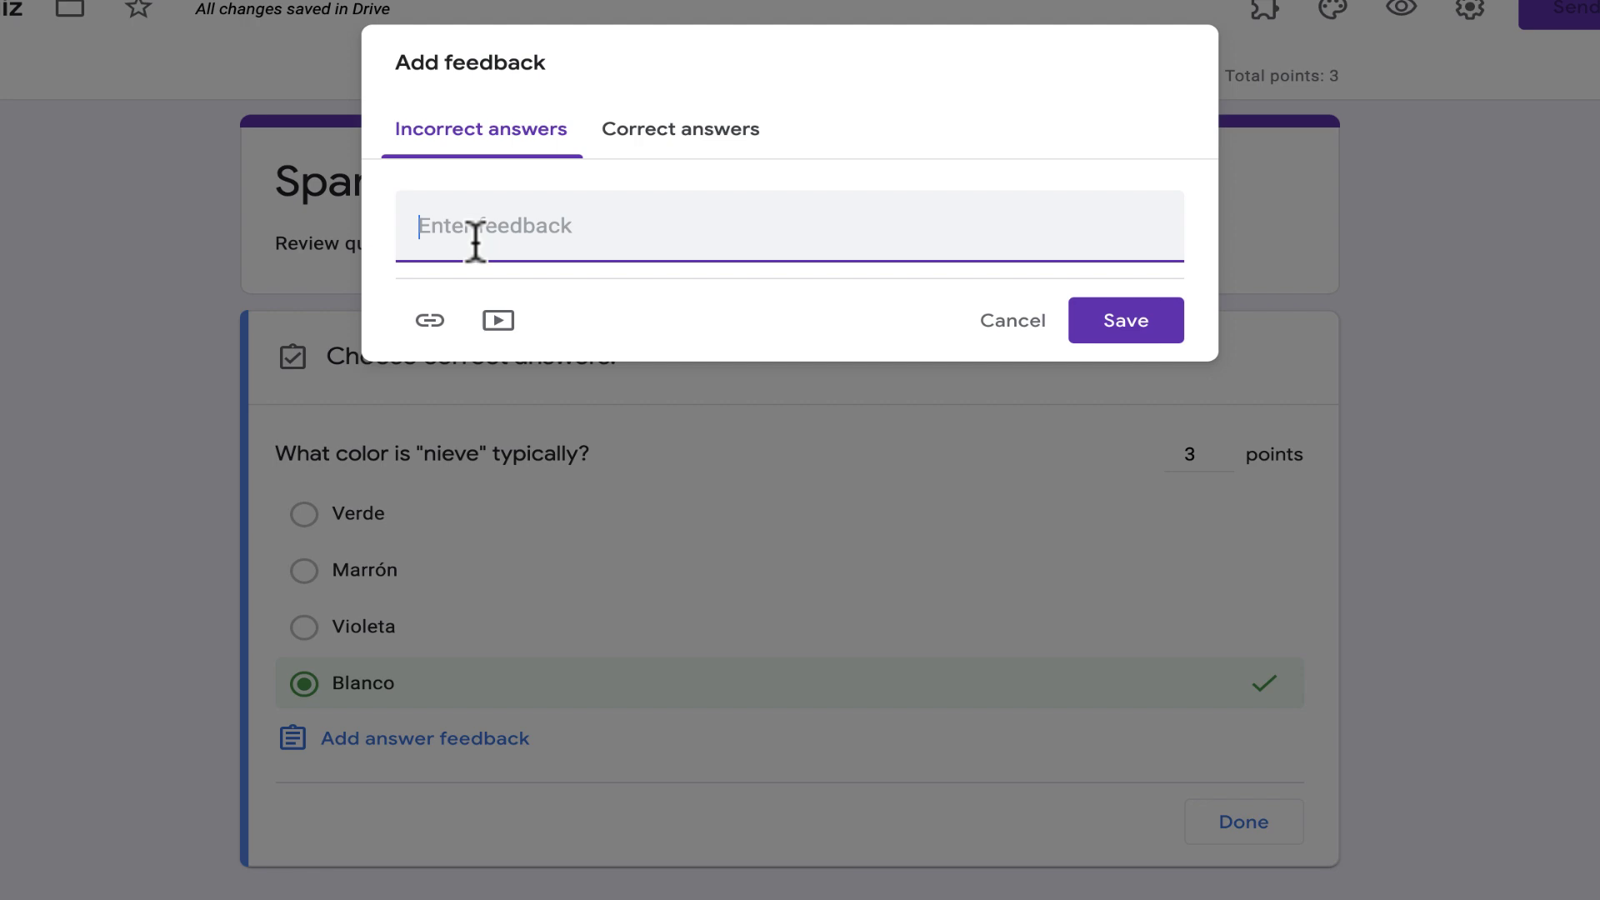
pyautogui.write('No, lo siento')
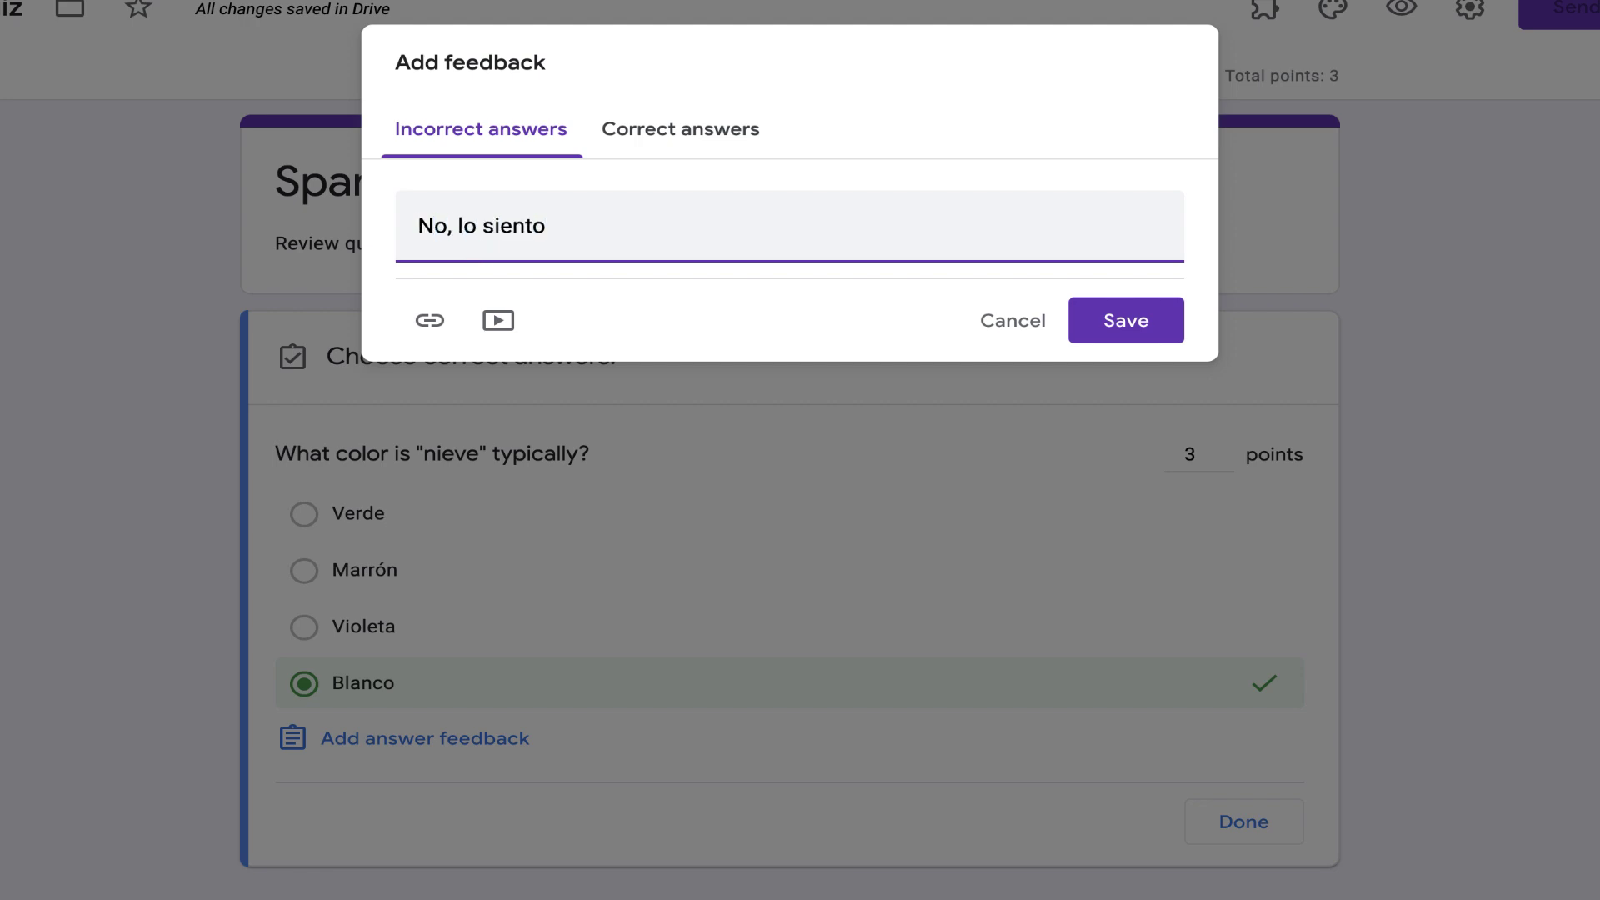
pyautogui.write('.')
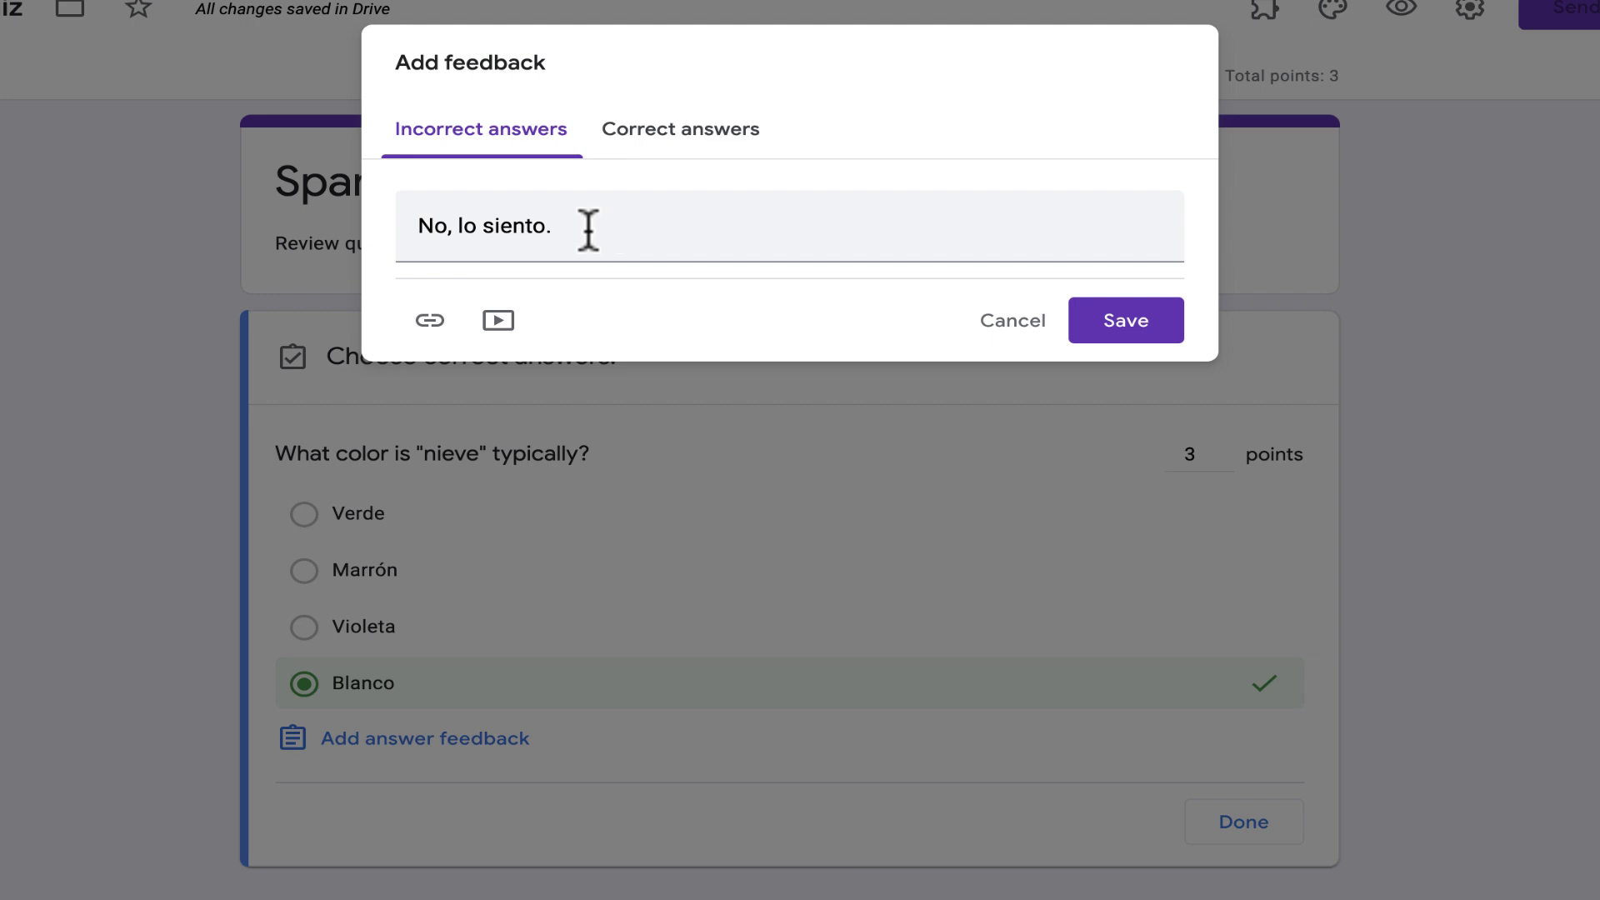
pyautogui.click(646, 137)
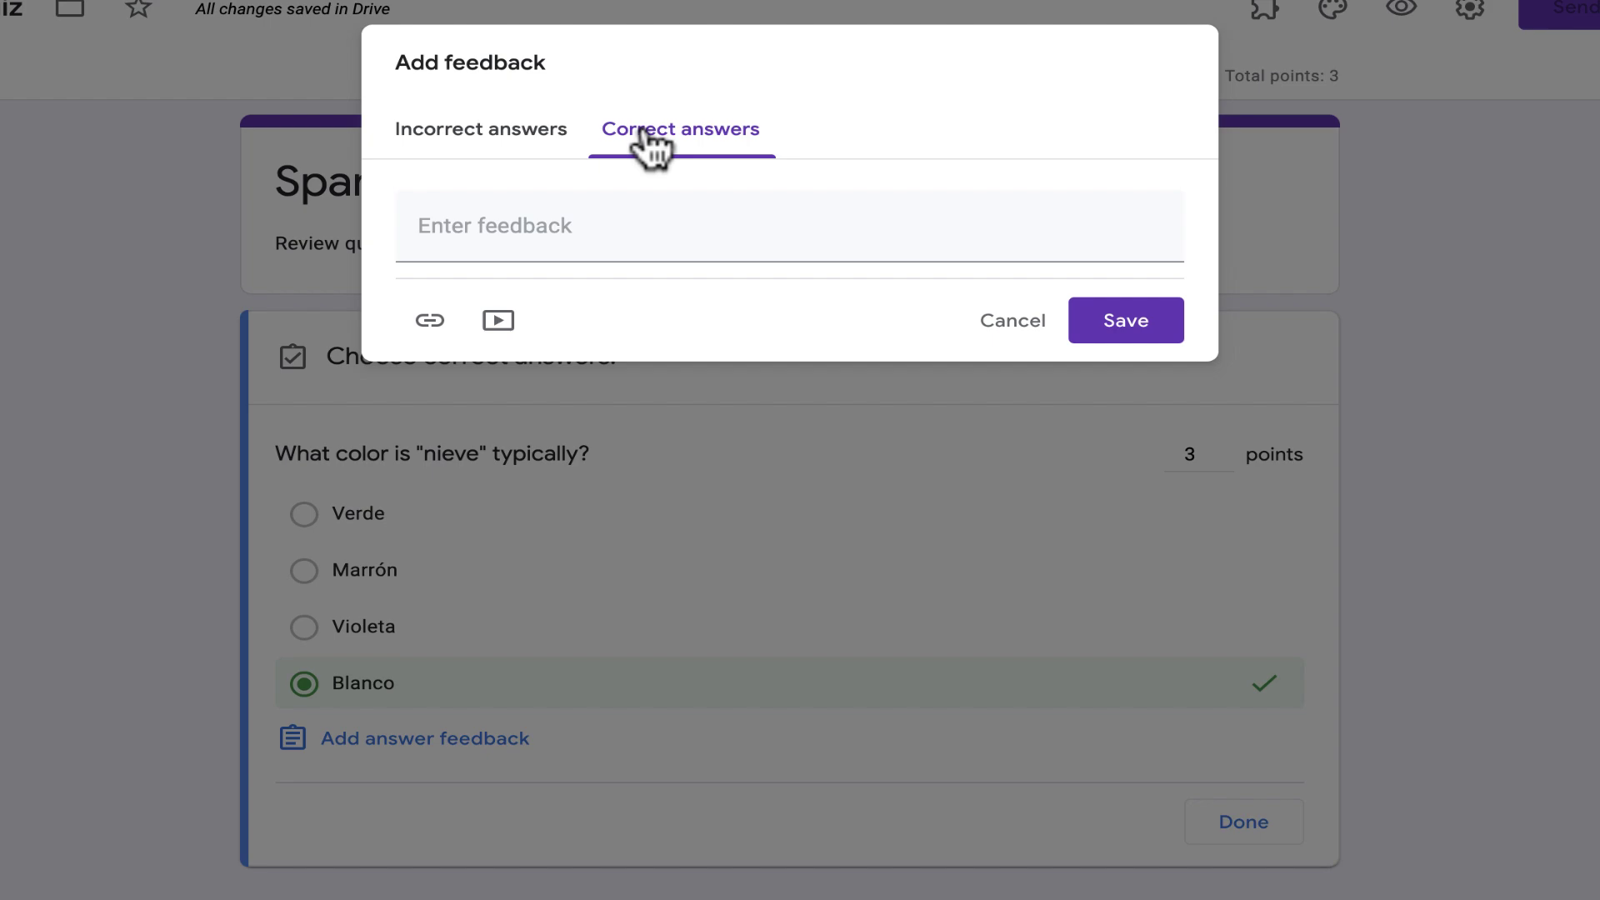
pyautogui.click(556, 245)
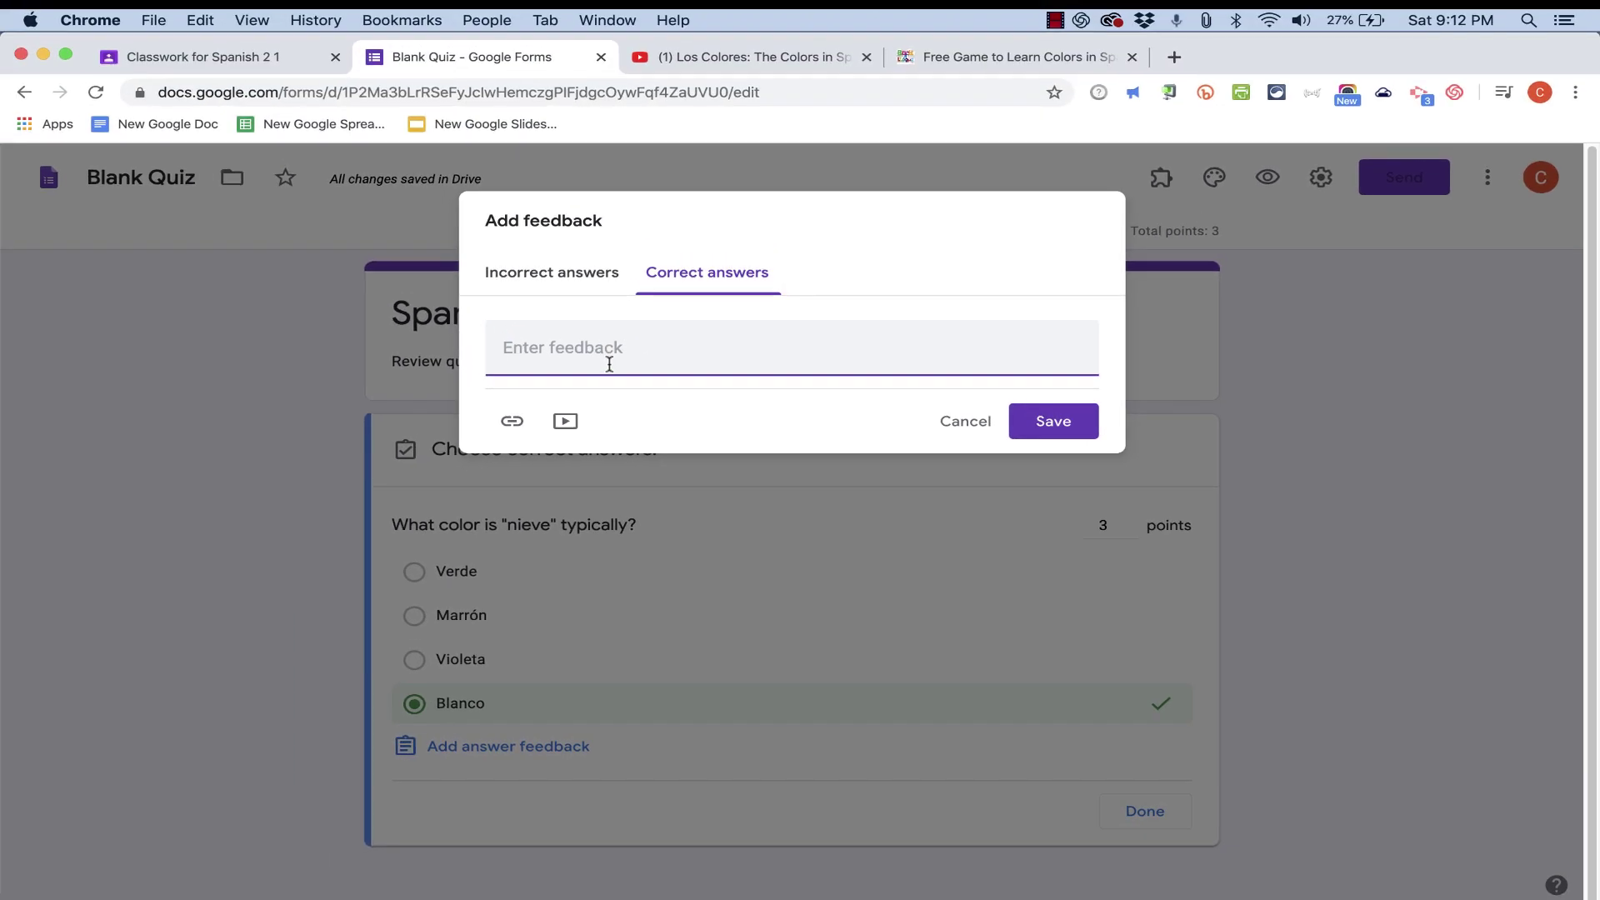
pyautogui.write('Sí, muy bien.')
pyautogui.click(1051, 421)
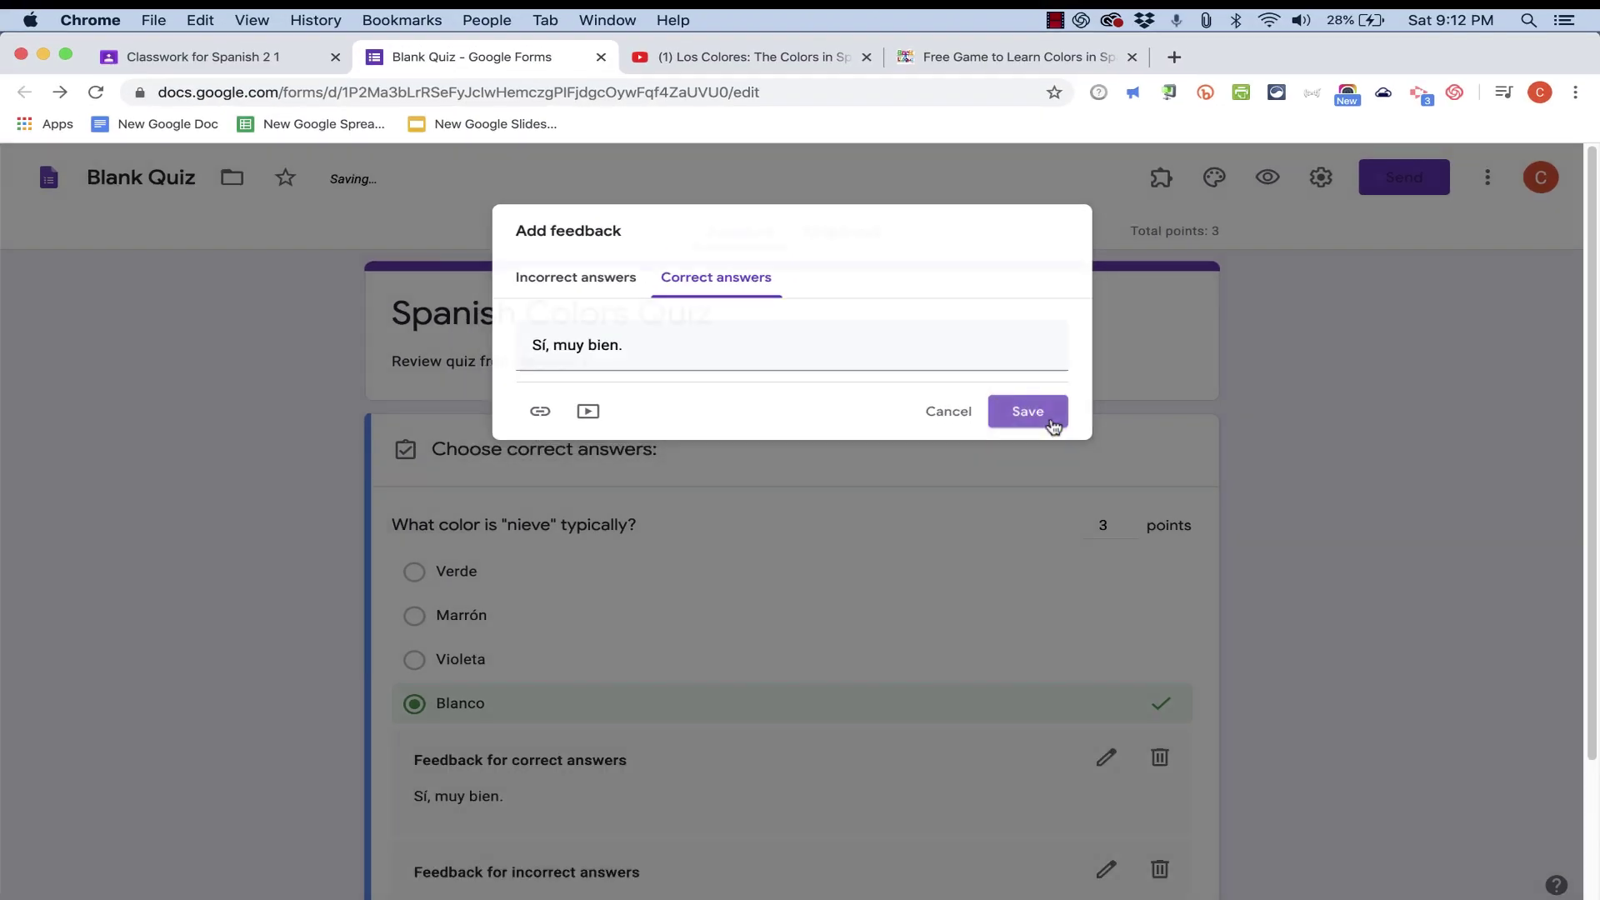
pyautogui.scroll(-3, 909, 628)
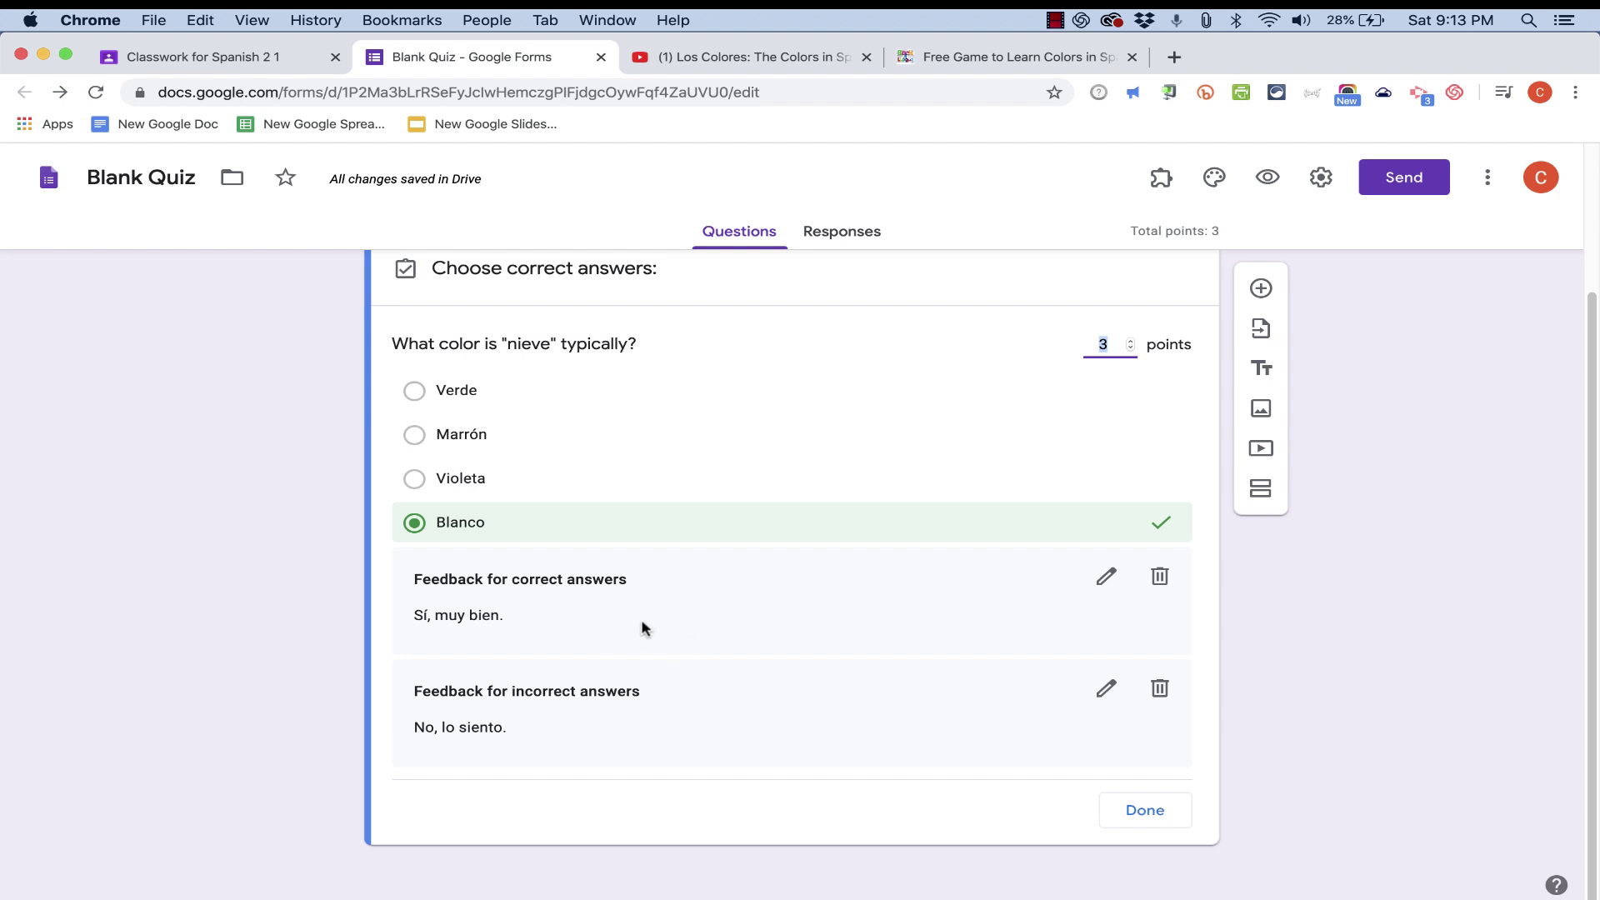
# - Close the answer key, mark the nieve question Required, and enable Shuffle option order
pyautogui.click(1151, 821)
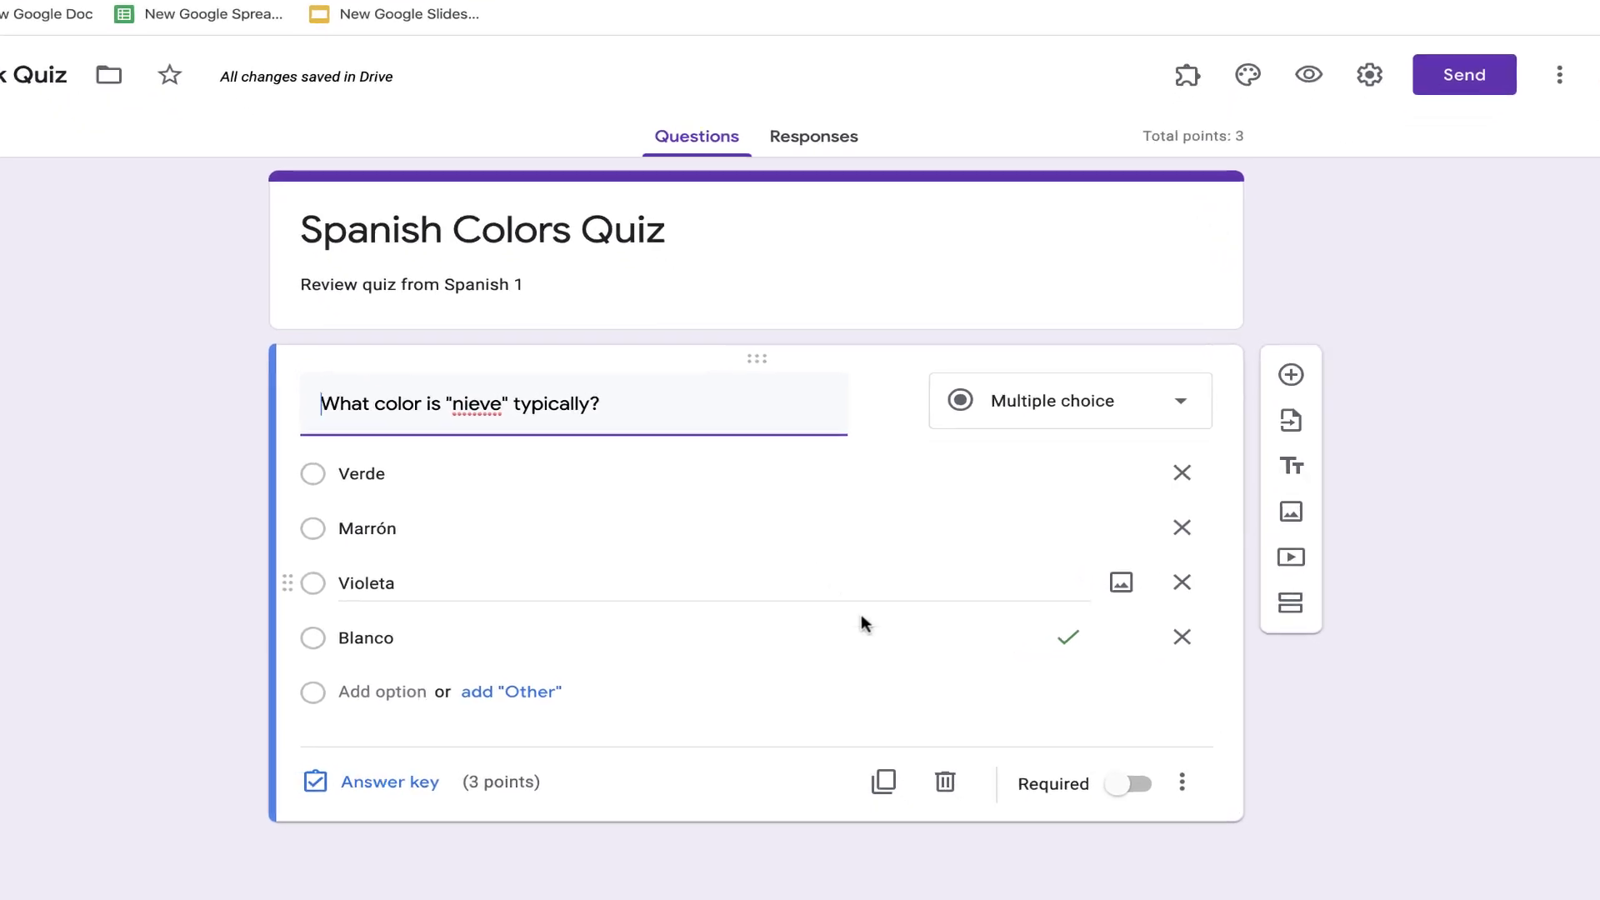
pyautogui.click(1128, 784)
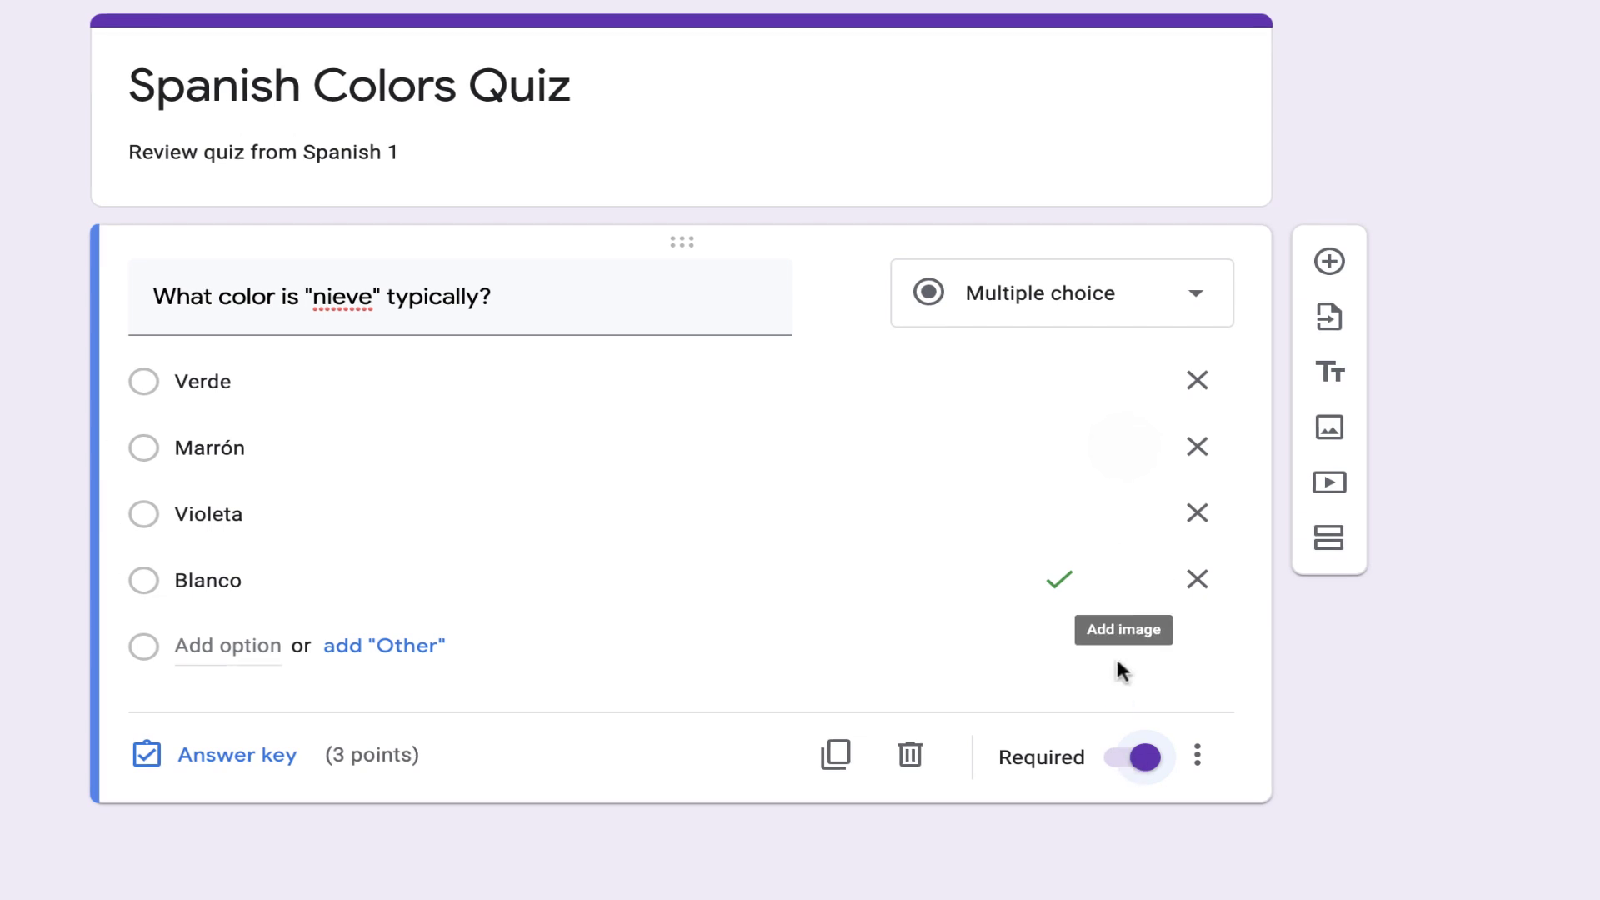
pyautogui.click(1198, 755)
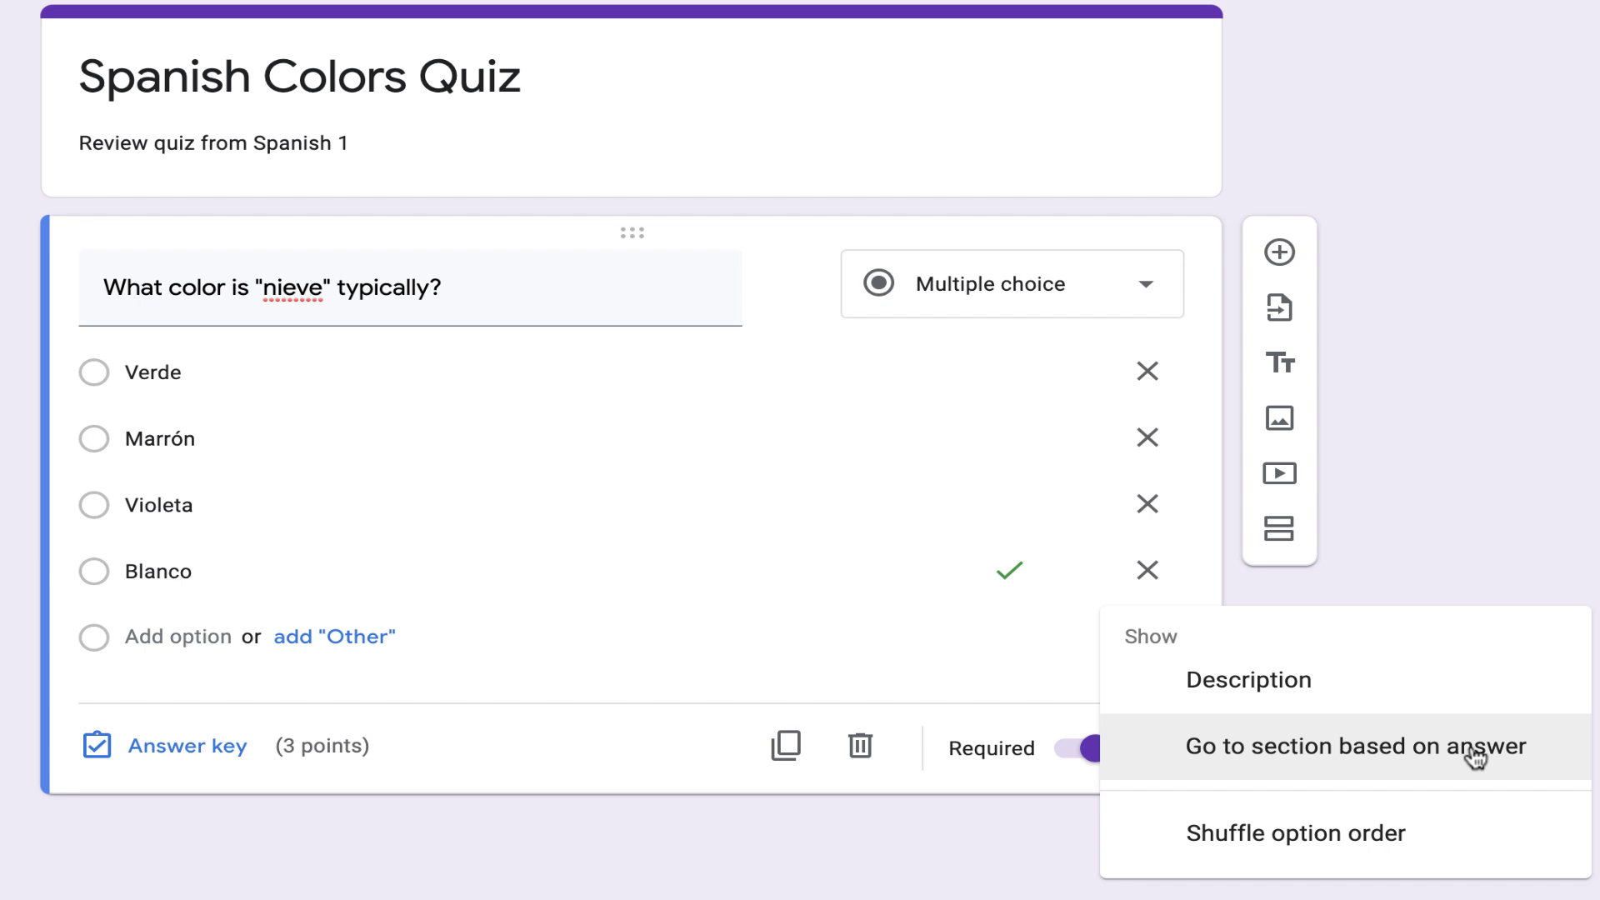
pyautogui.click(1312, 838)
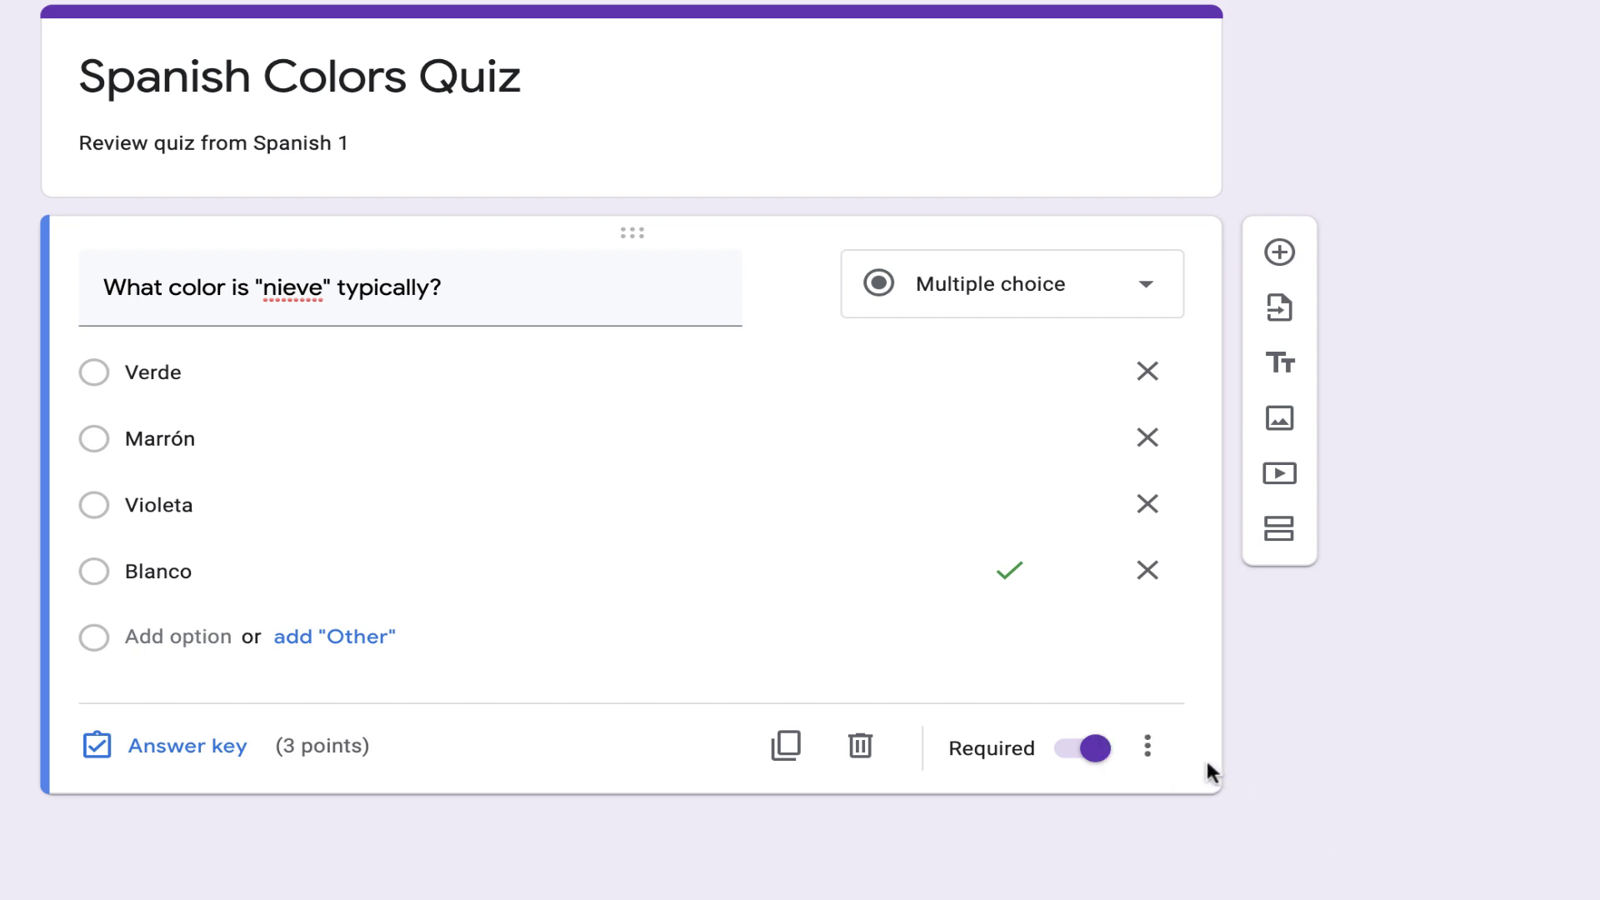
pyautogui.click(1147, 745)
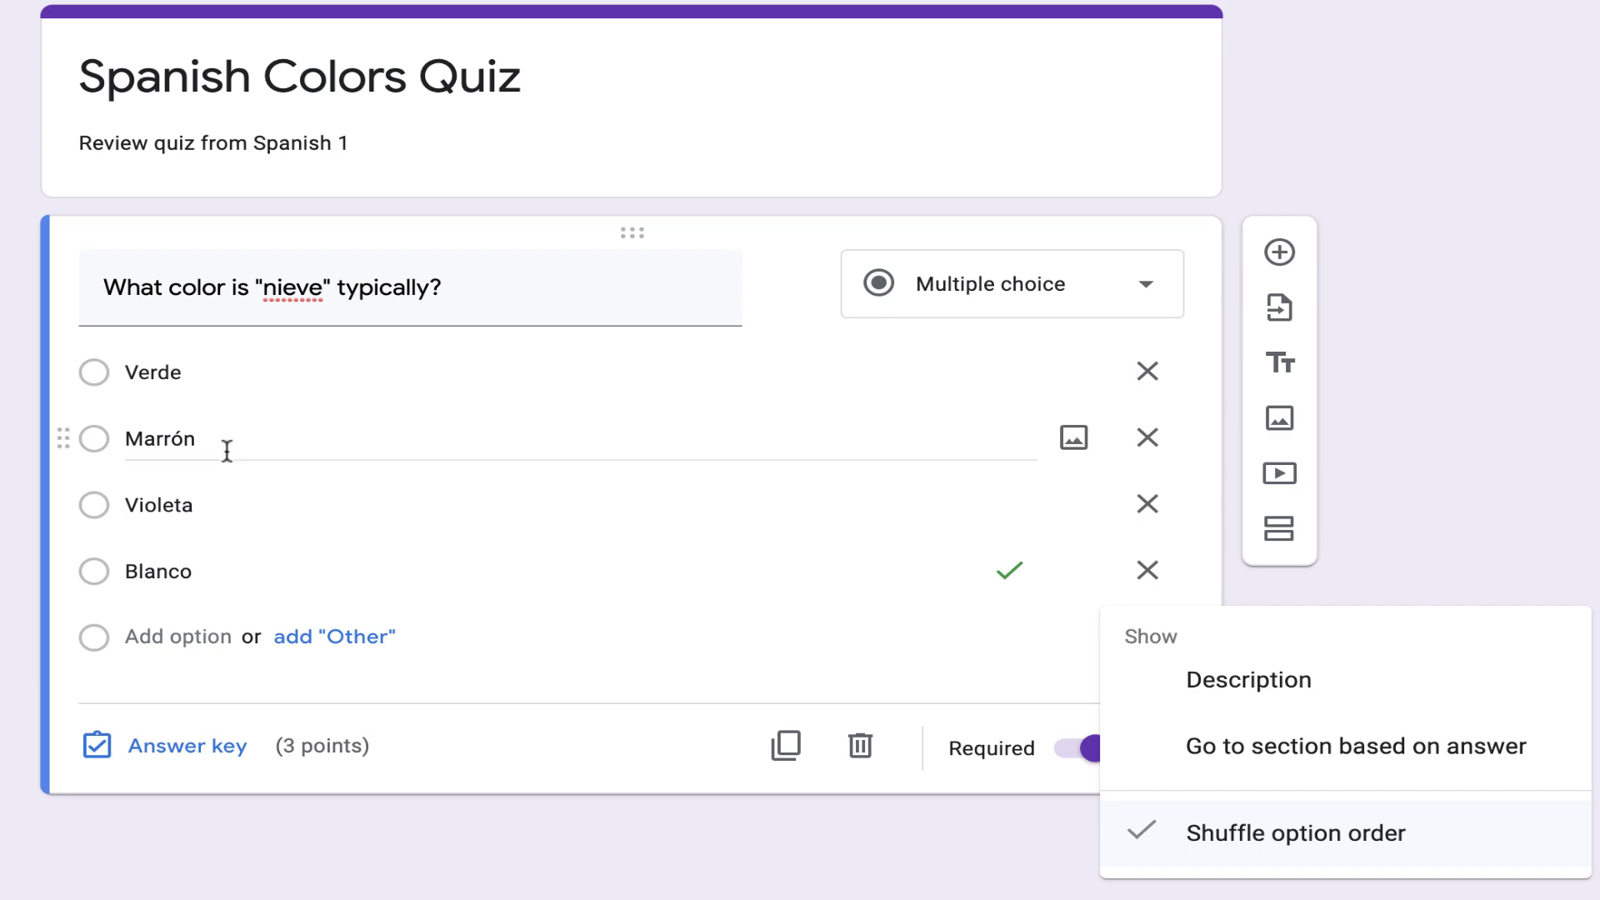
pyautogui.click(1486, 562)
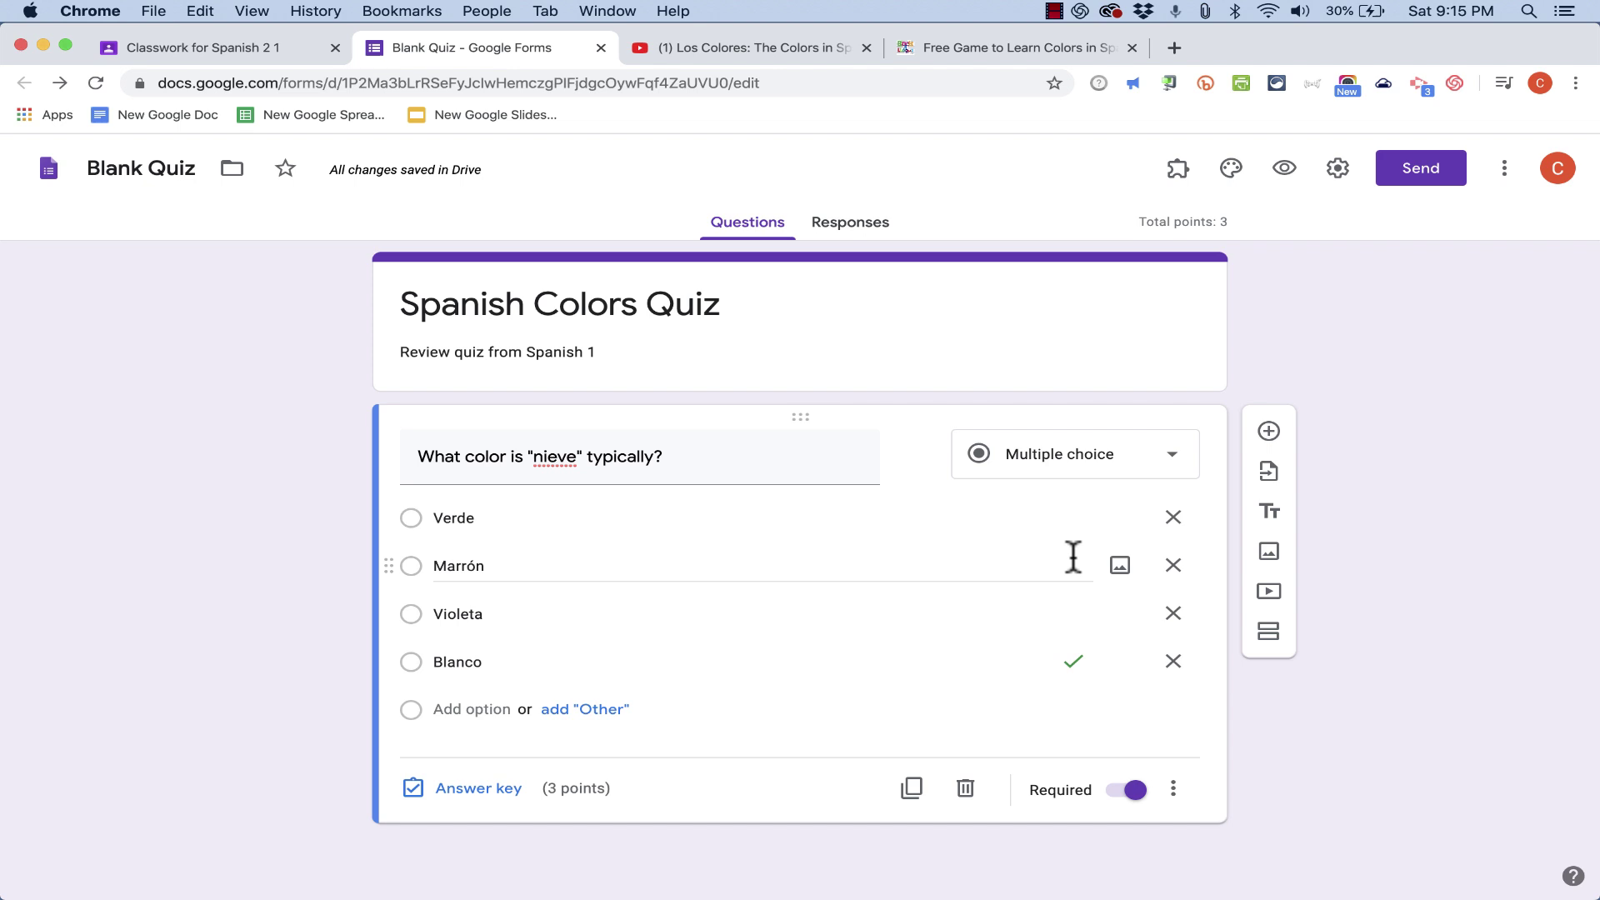
# - Add a second, short-answer question: 'Type the Spanish word for "blue."'
pyautogui.click(1268, 432)
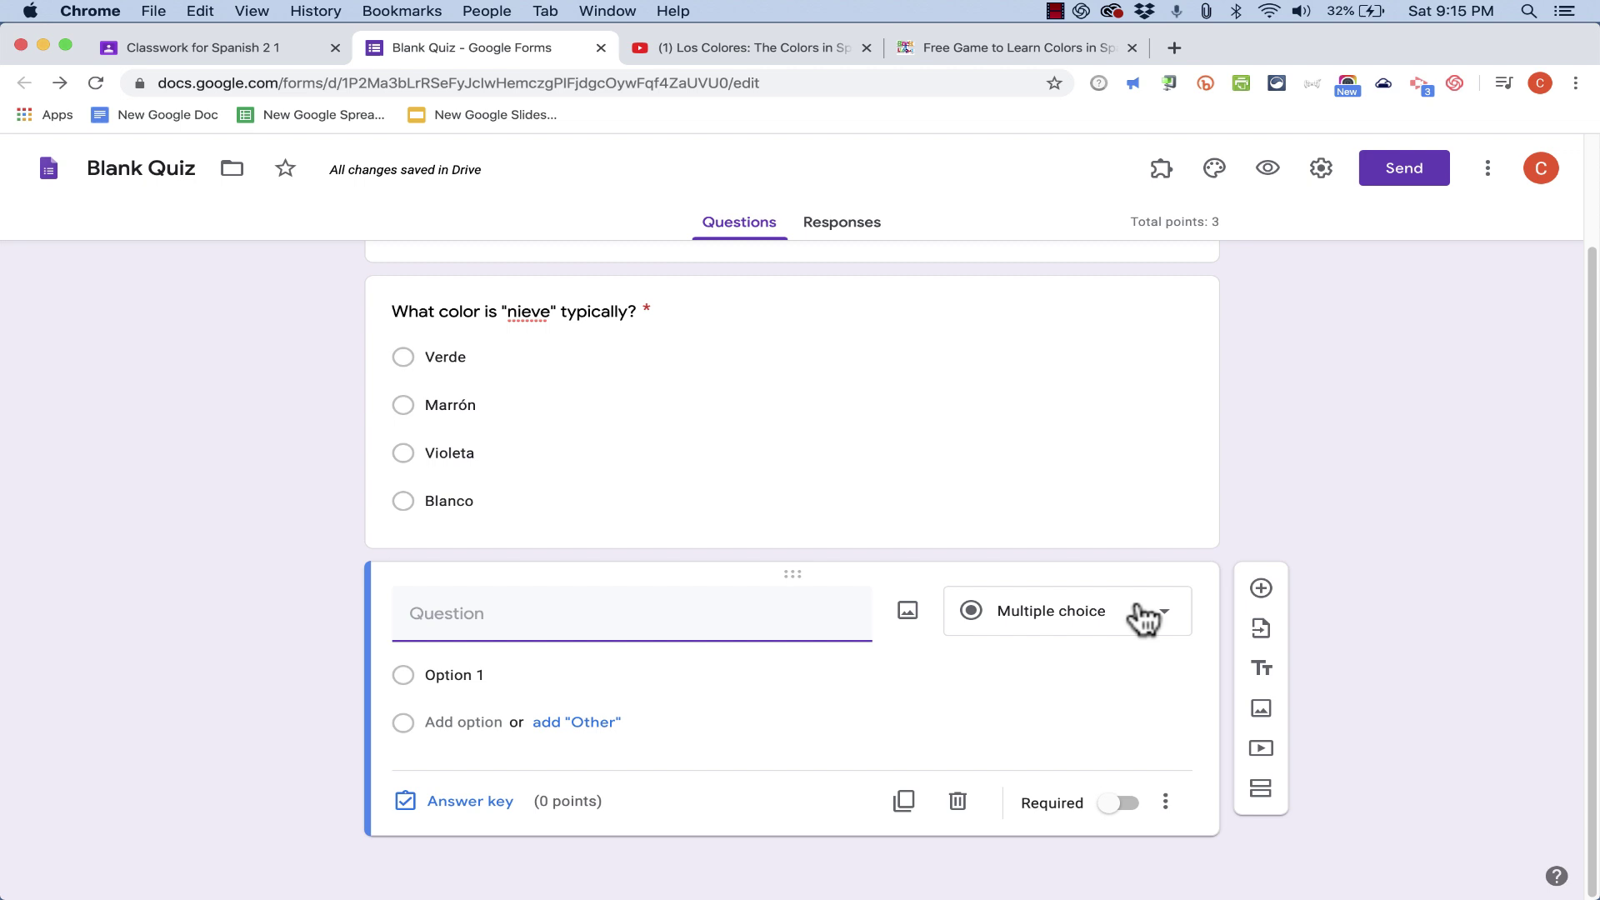
pyautogui.click(1143, 614)
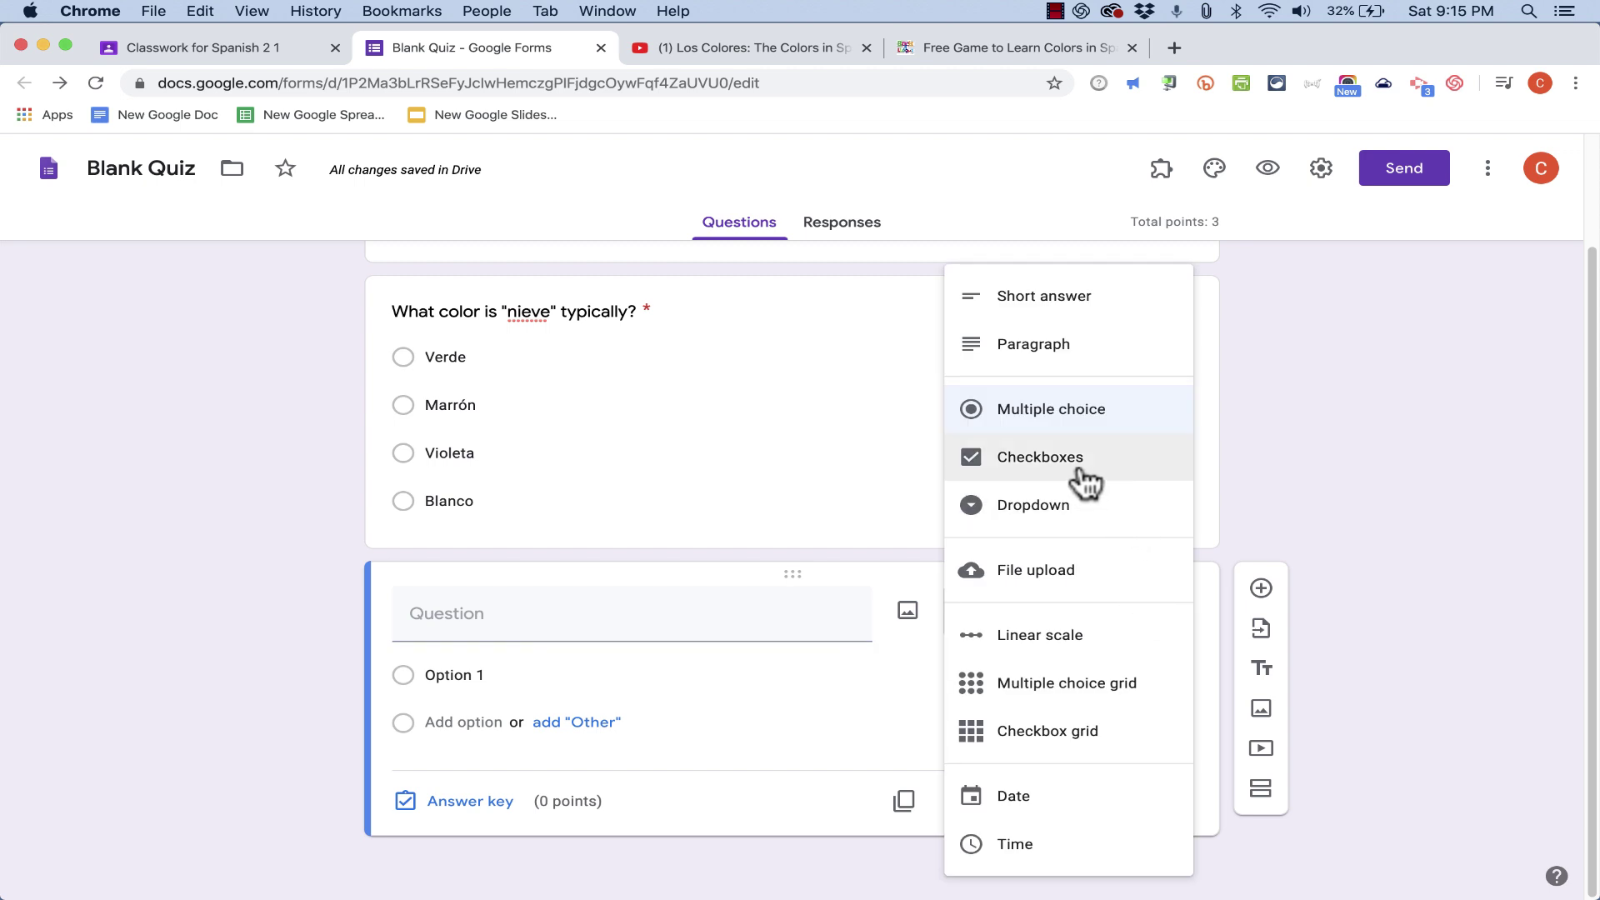
pyautogui.click(1054, 302)
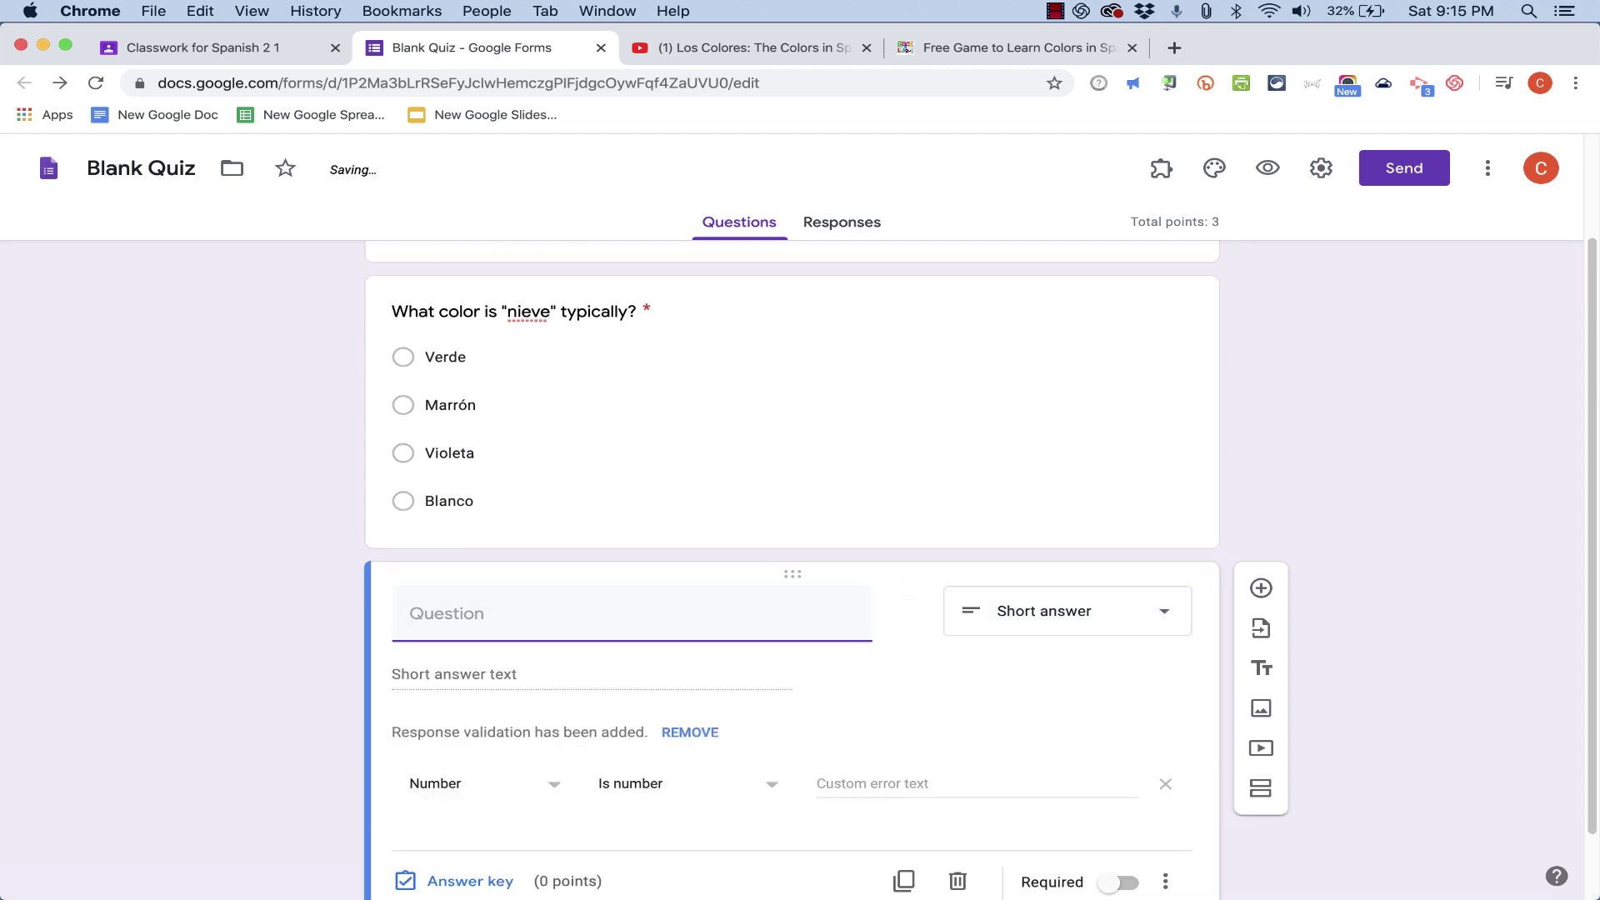
pyautogui.write('Type the Spanish word for "blue.')
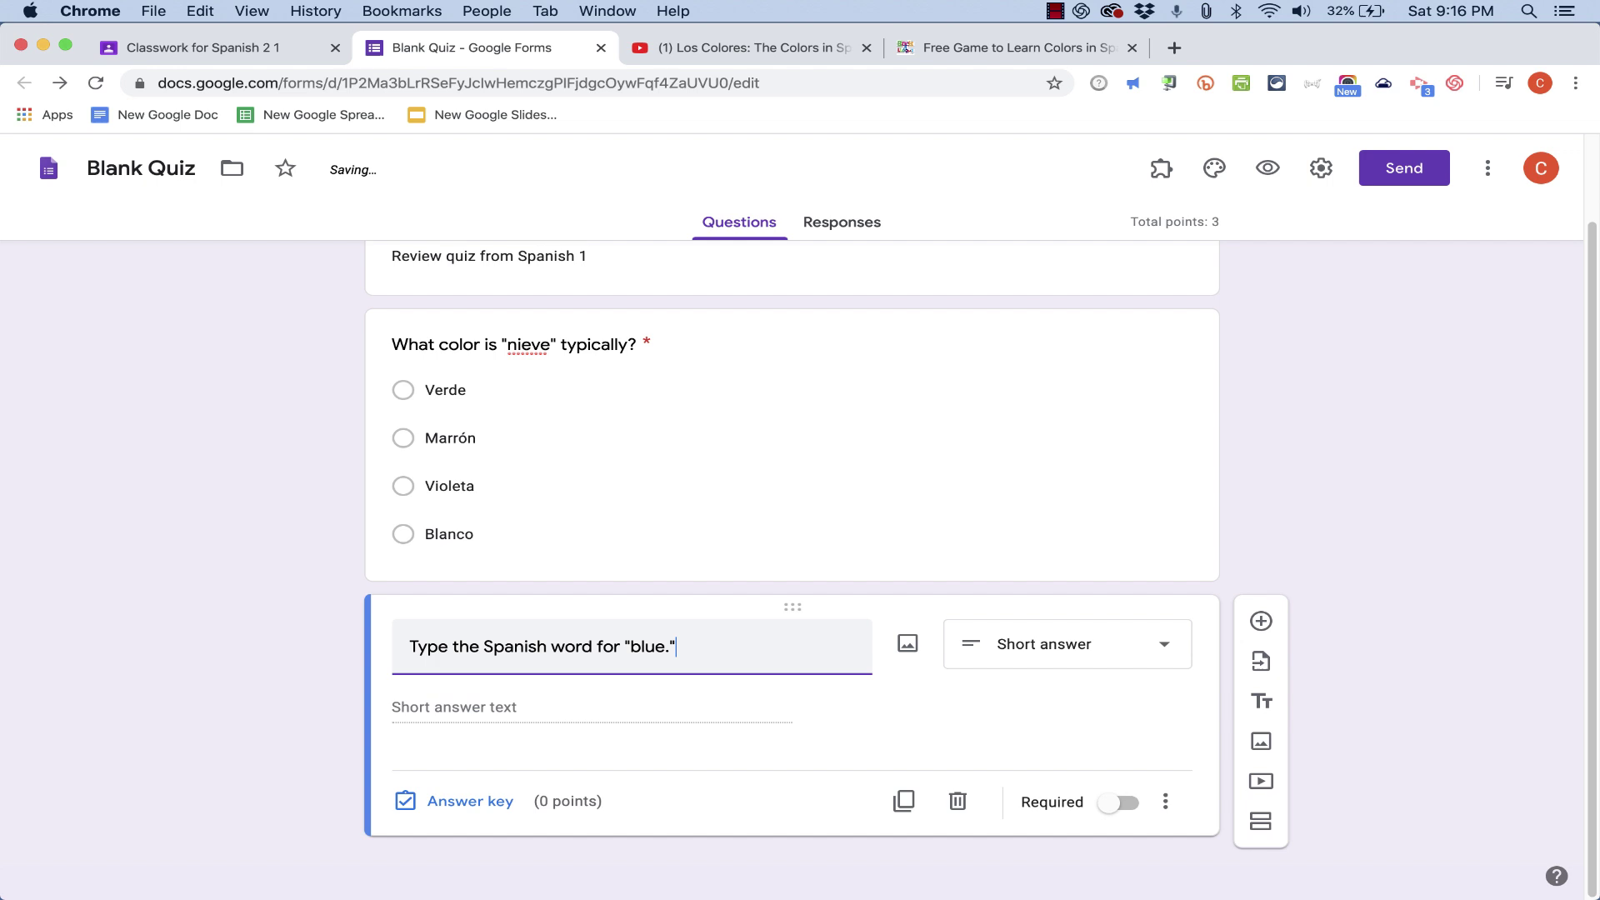
pyautogui.click(450, 707)
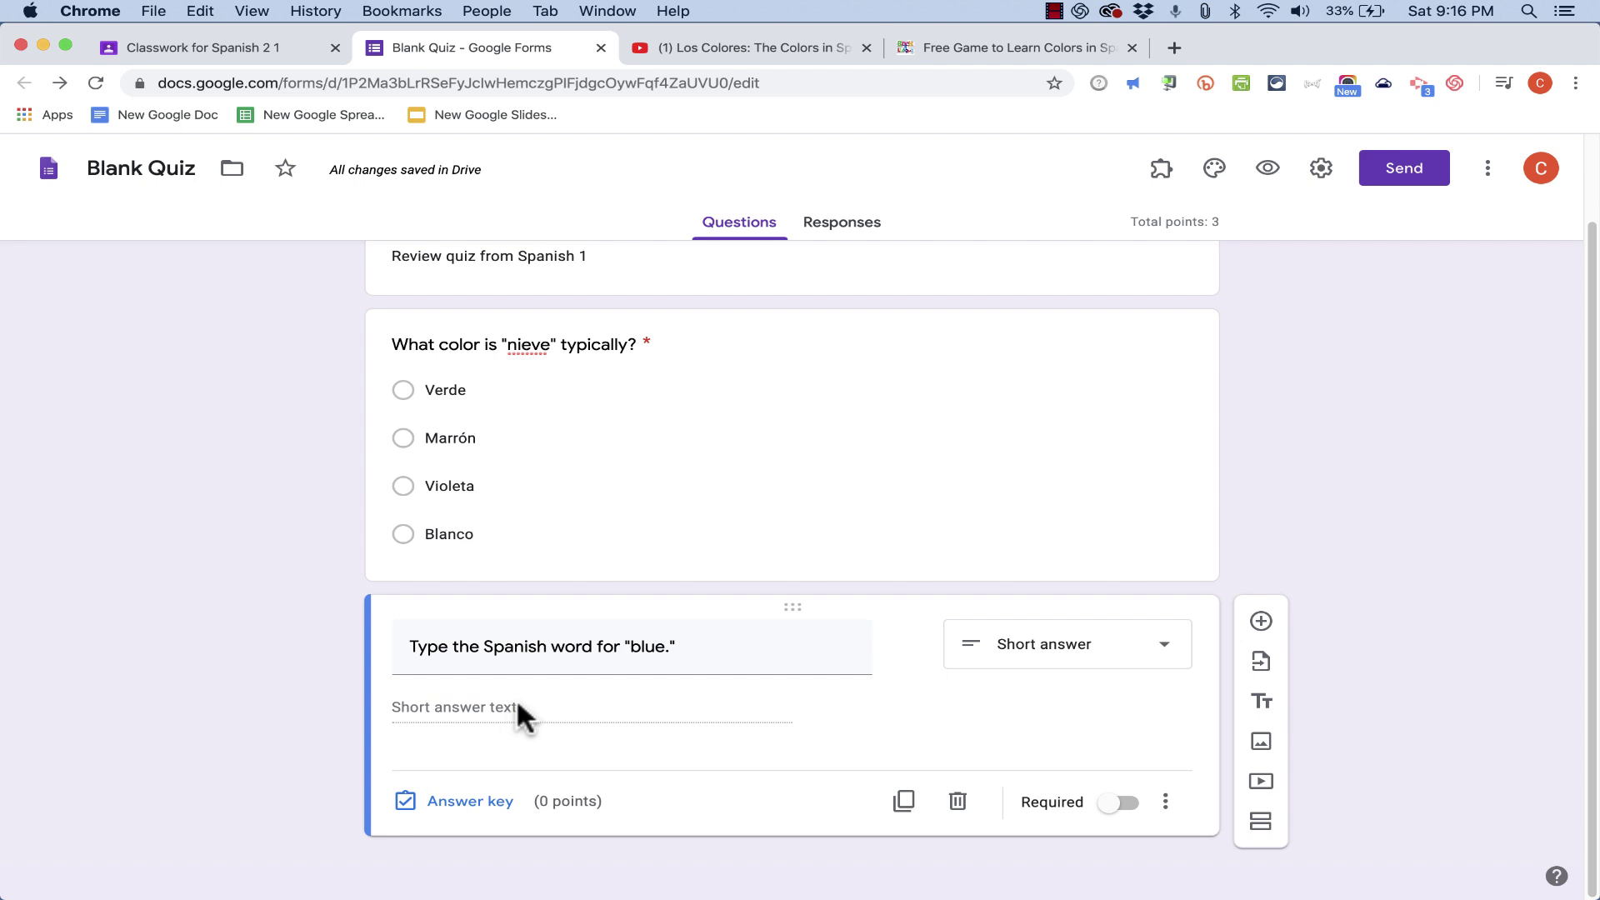
# - Enter azul as the correct answer to the blue question and remove the extra answer field
pyautogui.click(470, 804)
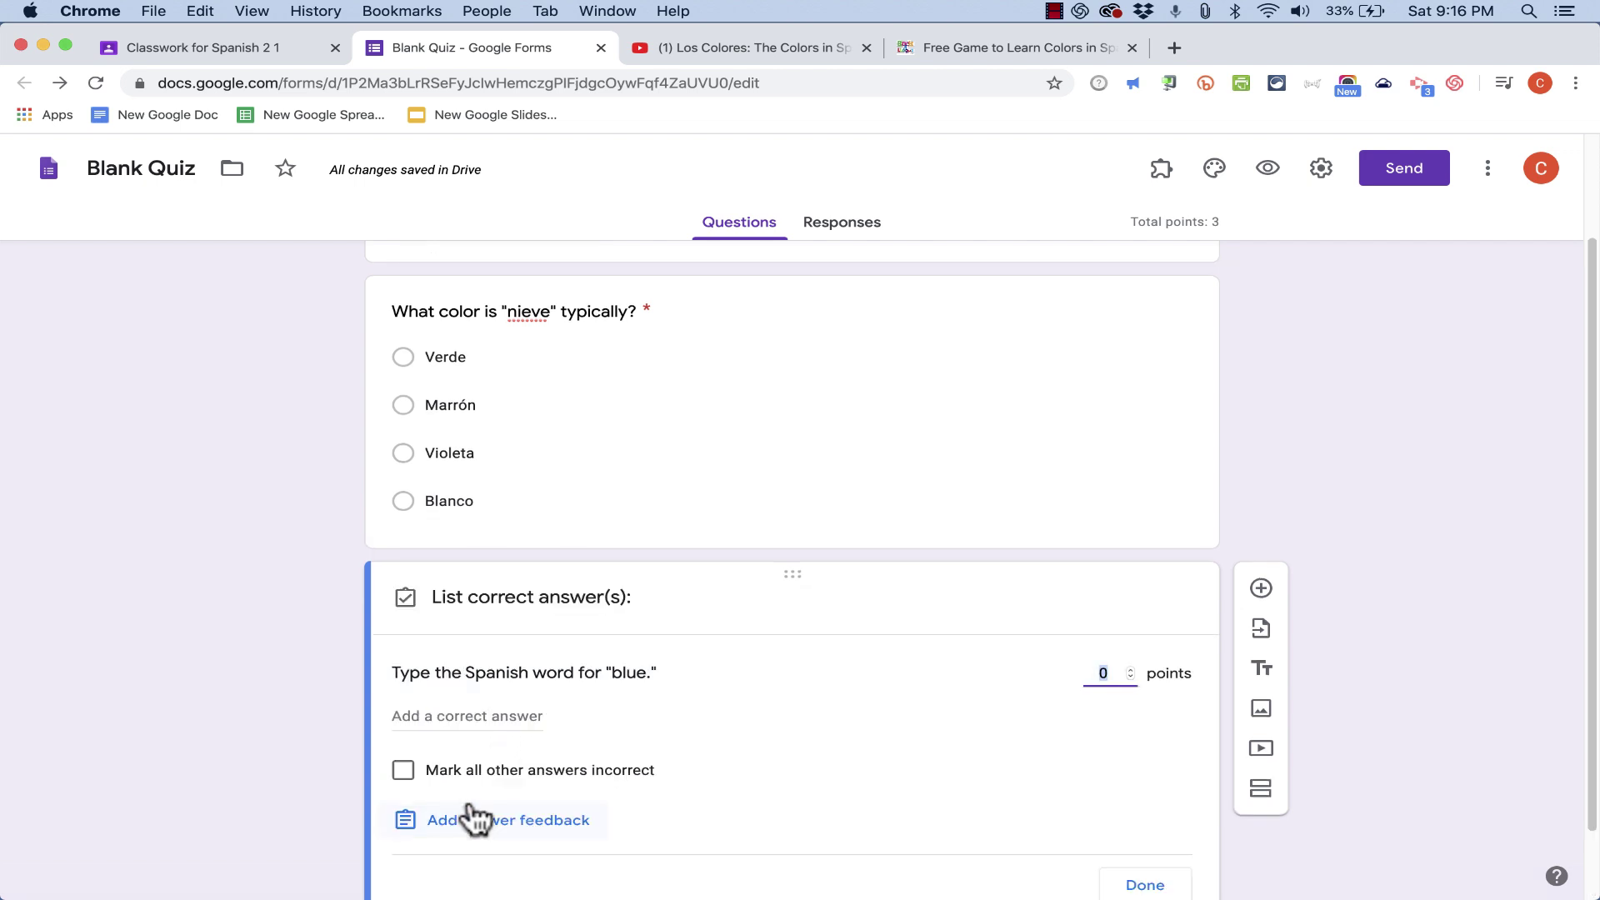
pyautogui.scroll(-1, 527, 828)
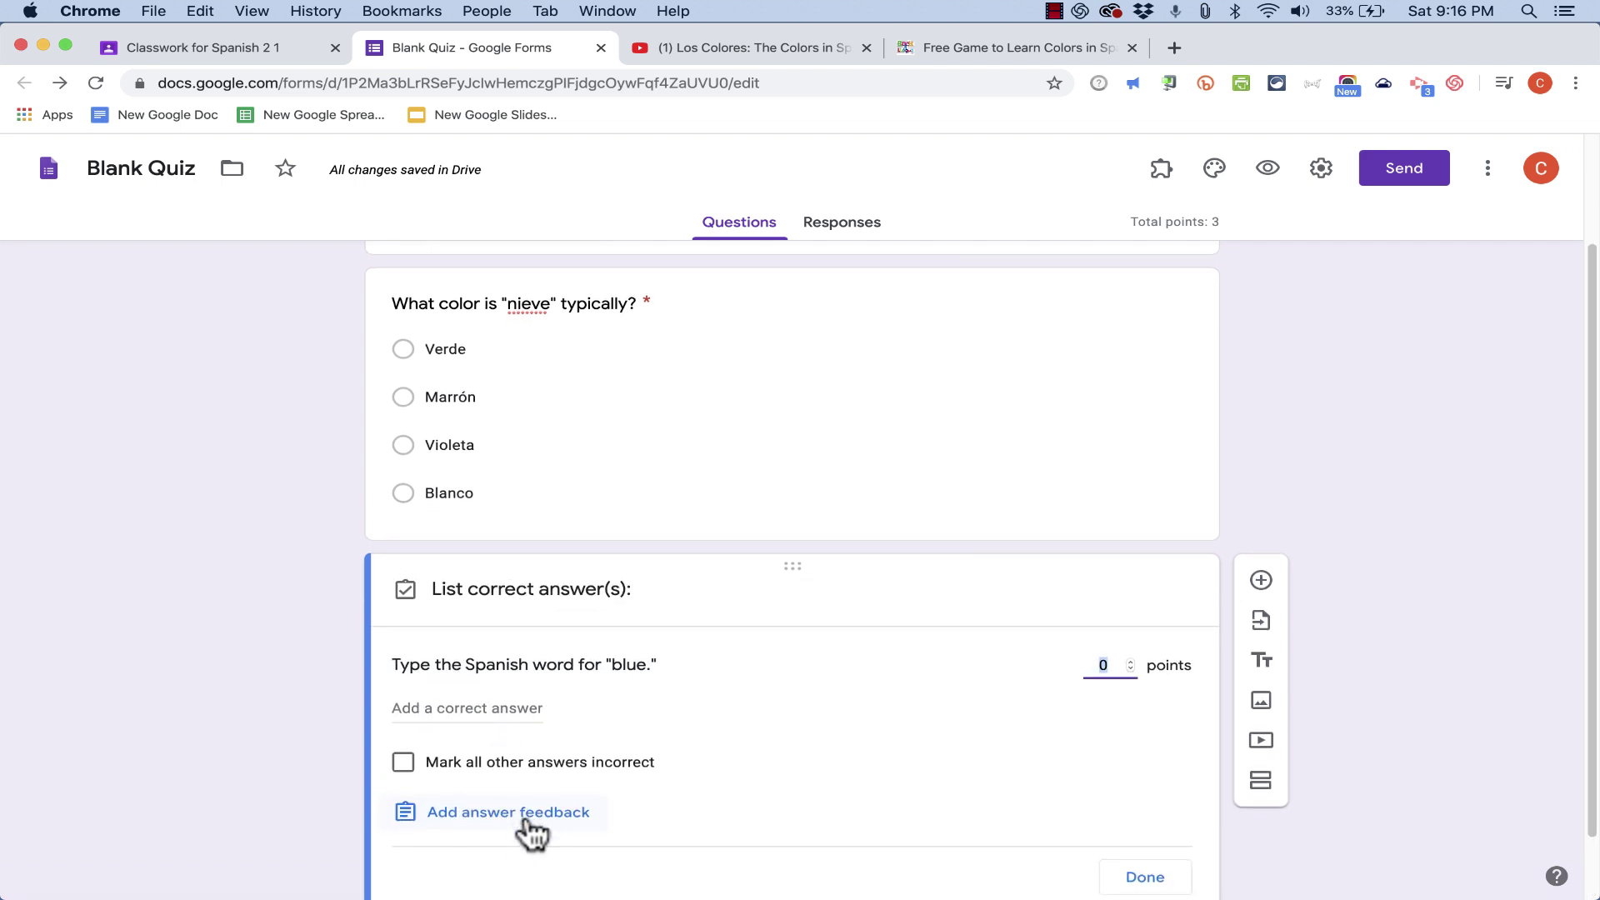
pyautogui.click(439, 704)
pyautogui.write('azul')
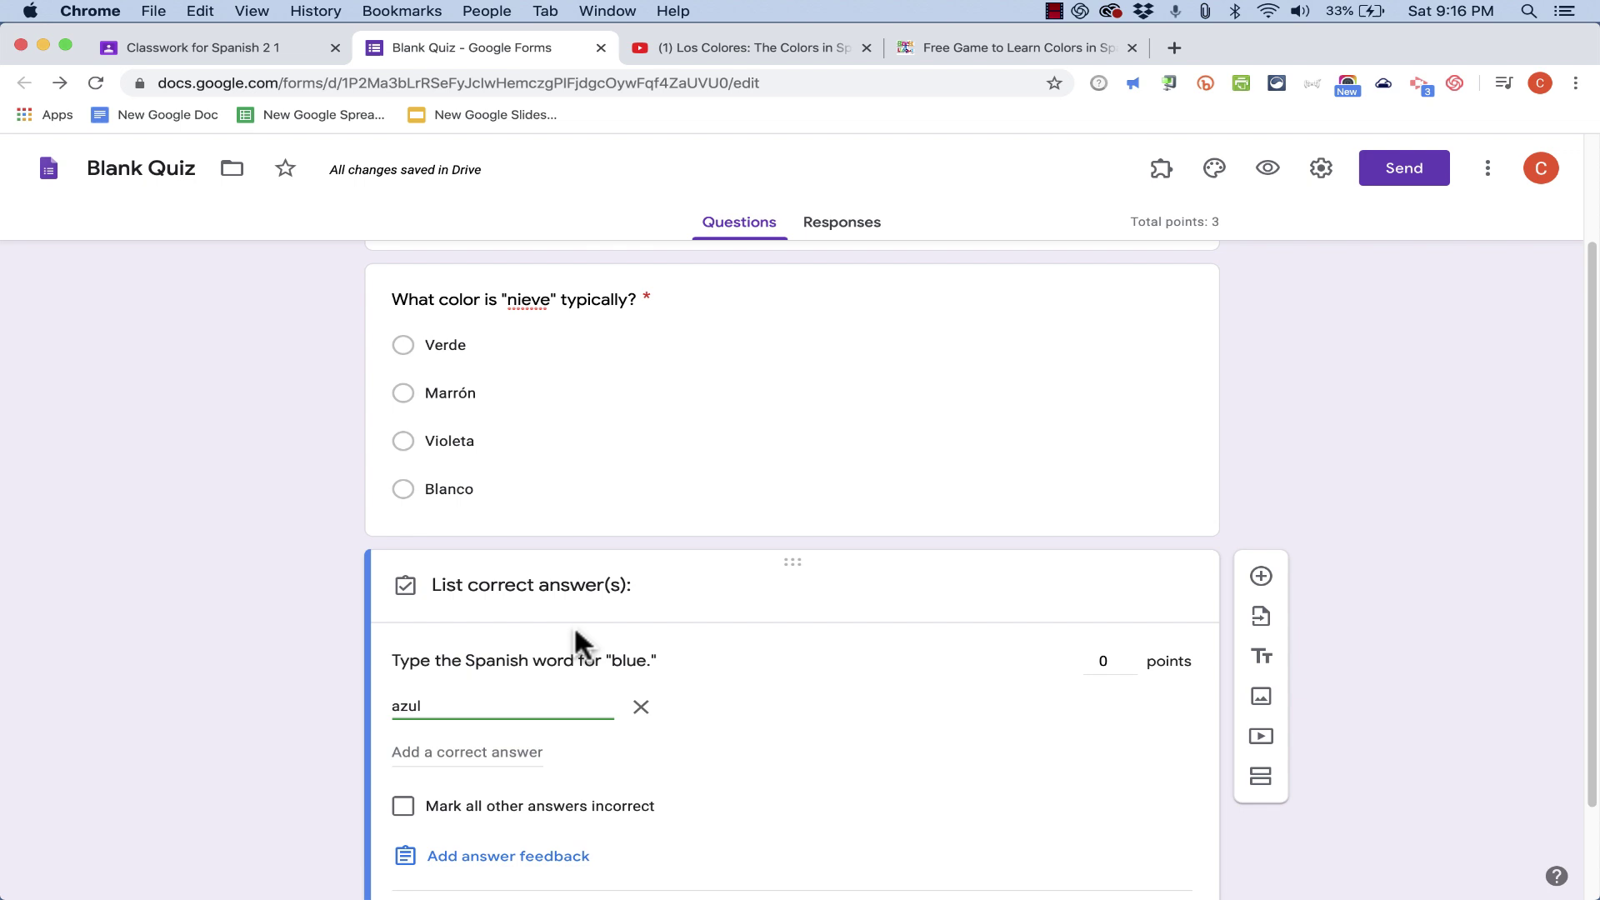
pyautogui.click(482, 752)
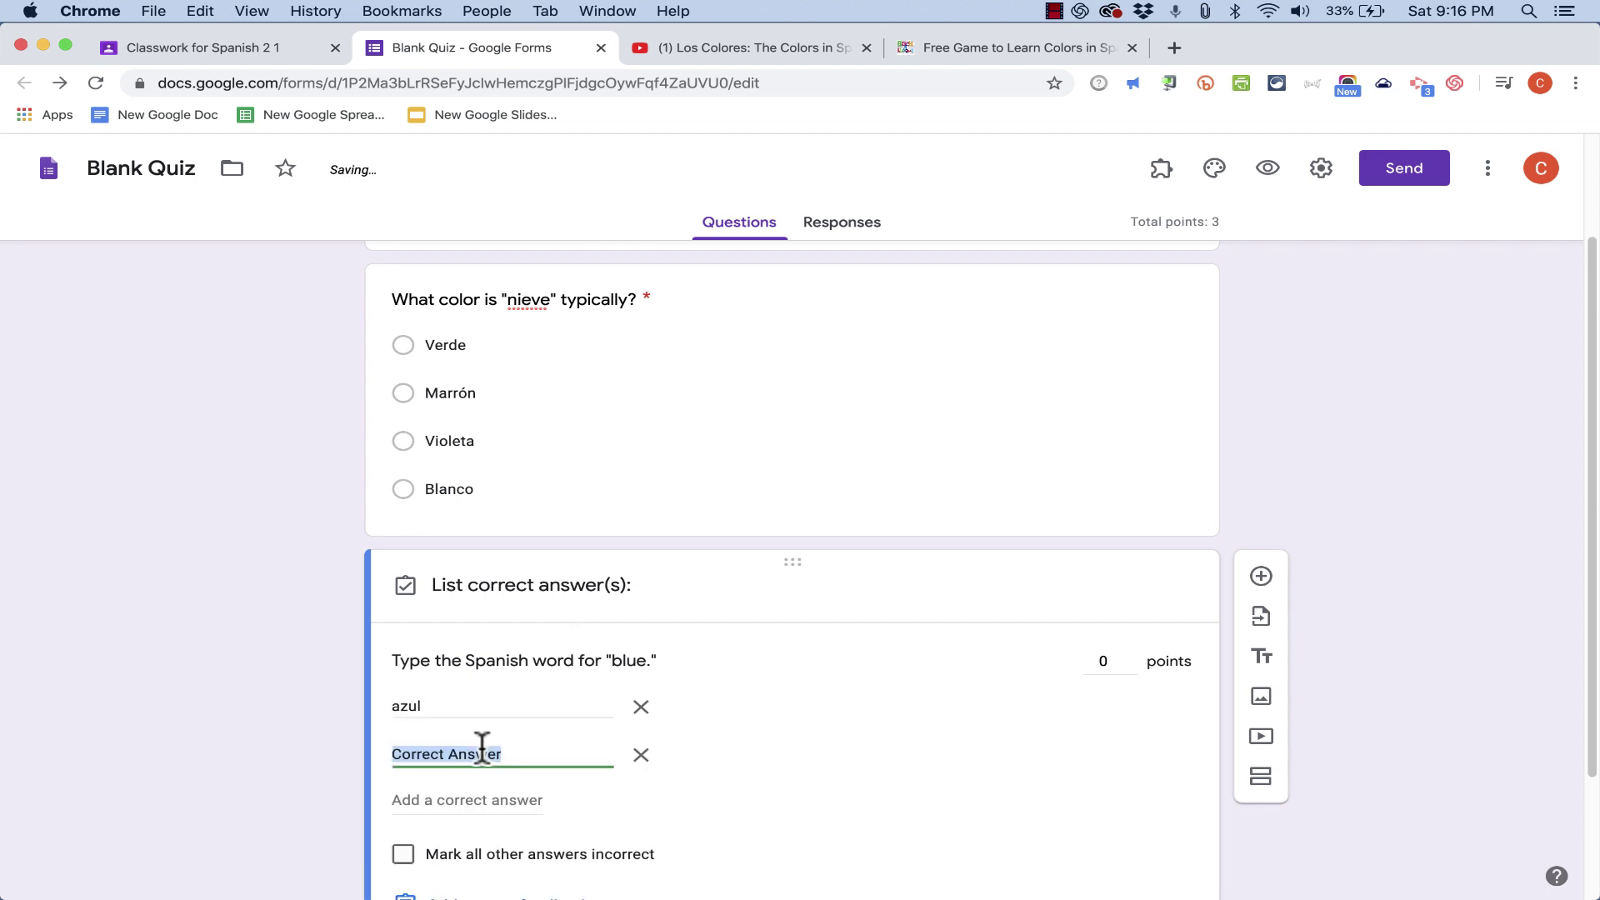
pyautogui.click(640, 755)
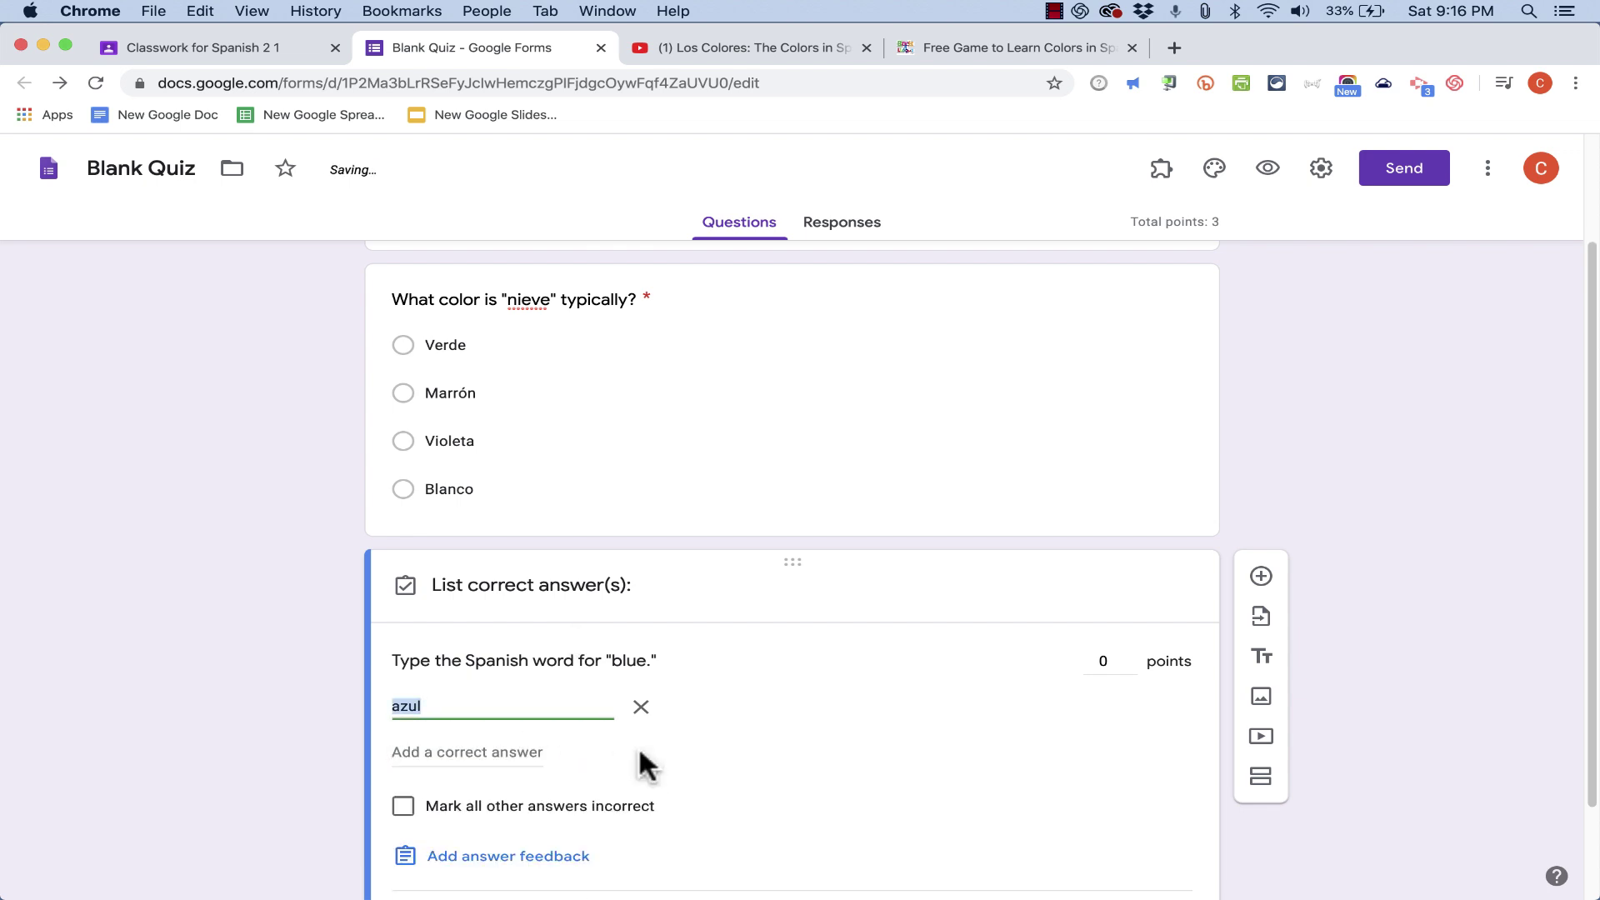
# - Make the blue question worth 3 points and mark all other answers incorrect
pyautogui.click(1102, 660)
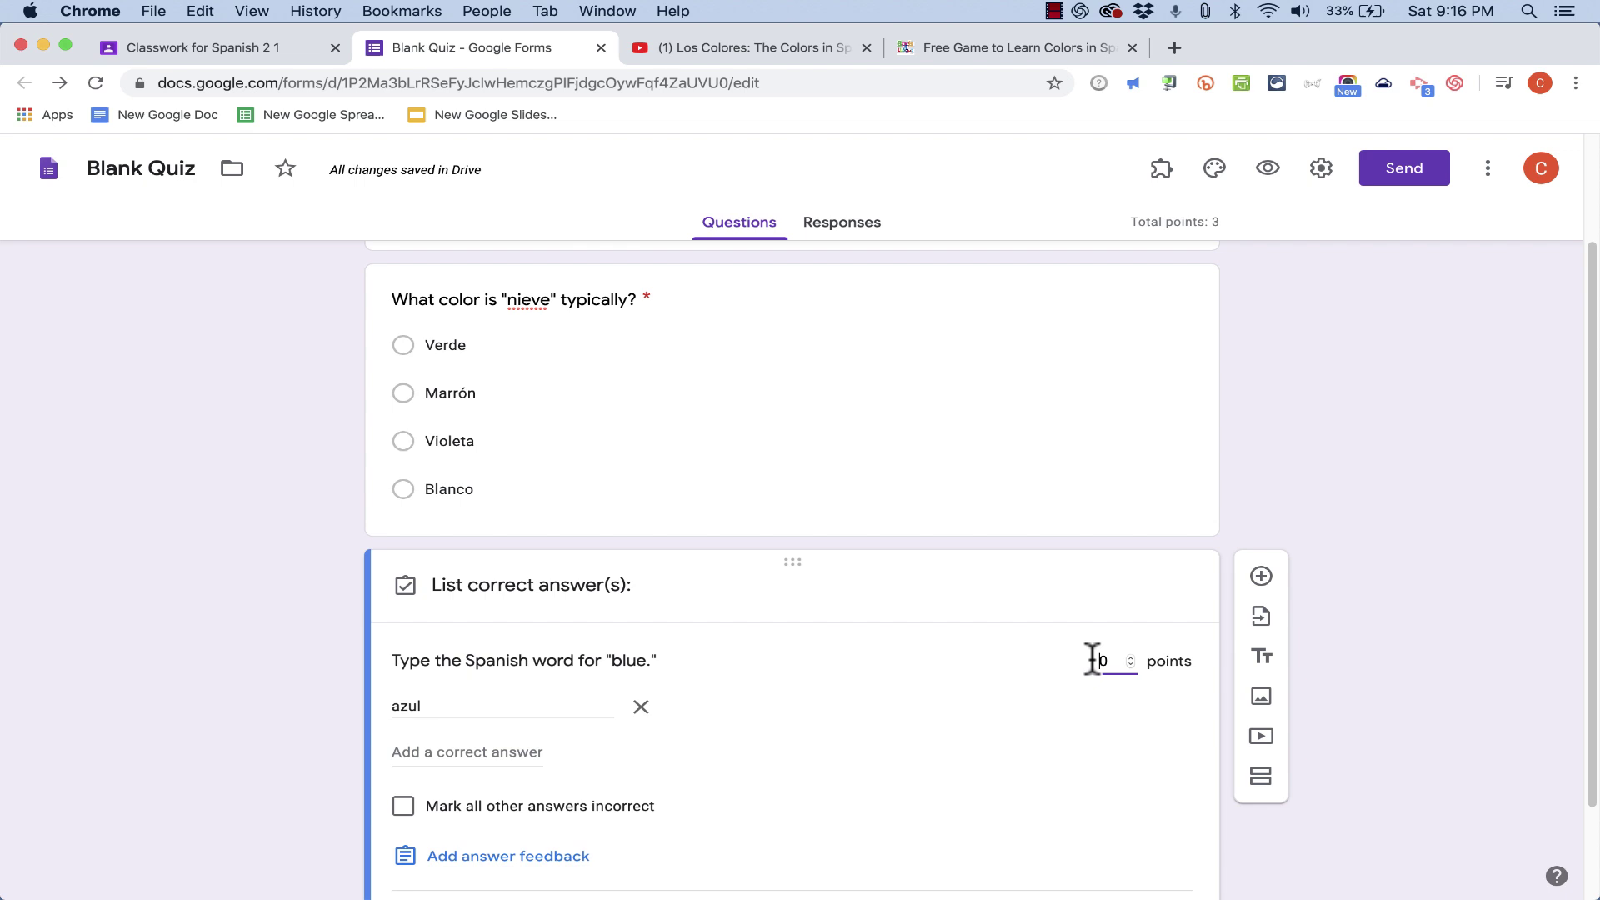
pyautogui.write('3')
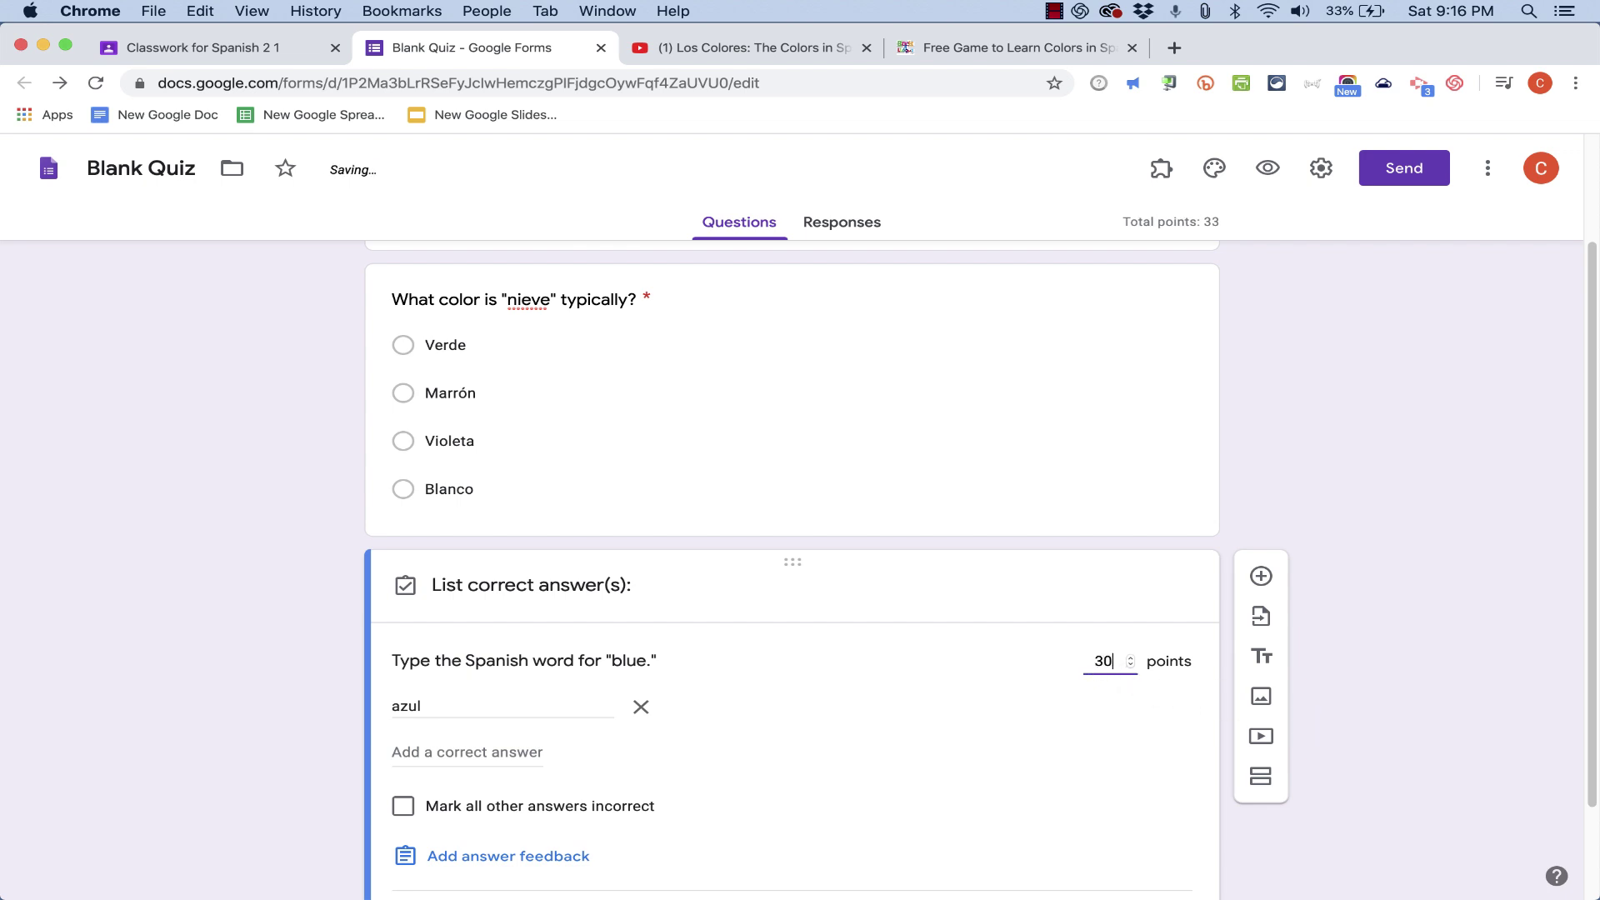
pyautogui.press('Delete')
pyautogui.scroll(-2, 1379, 698)
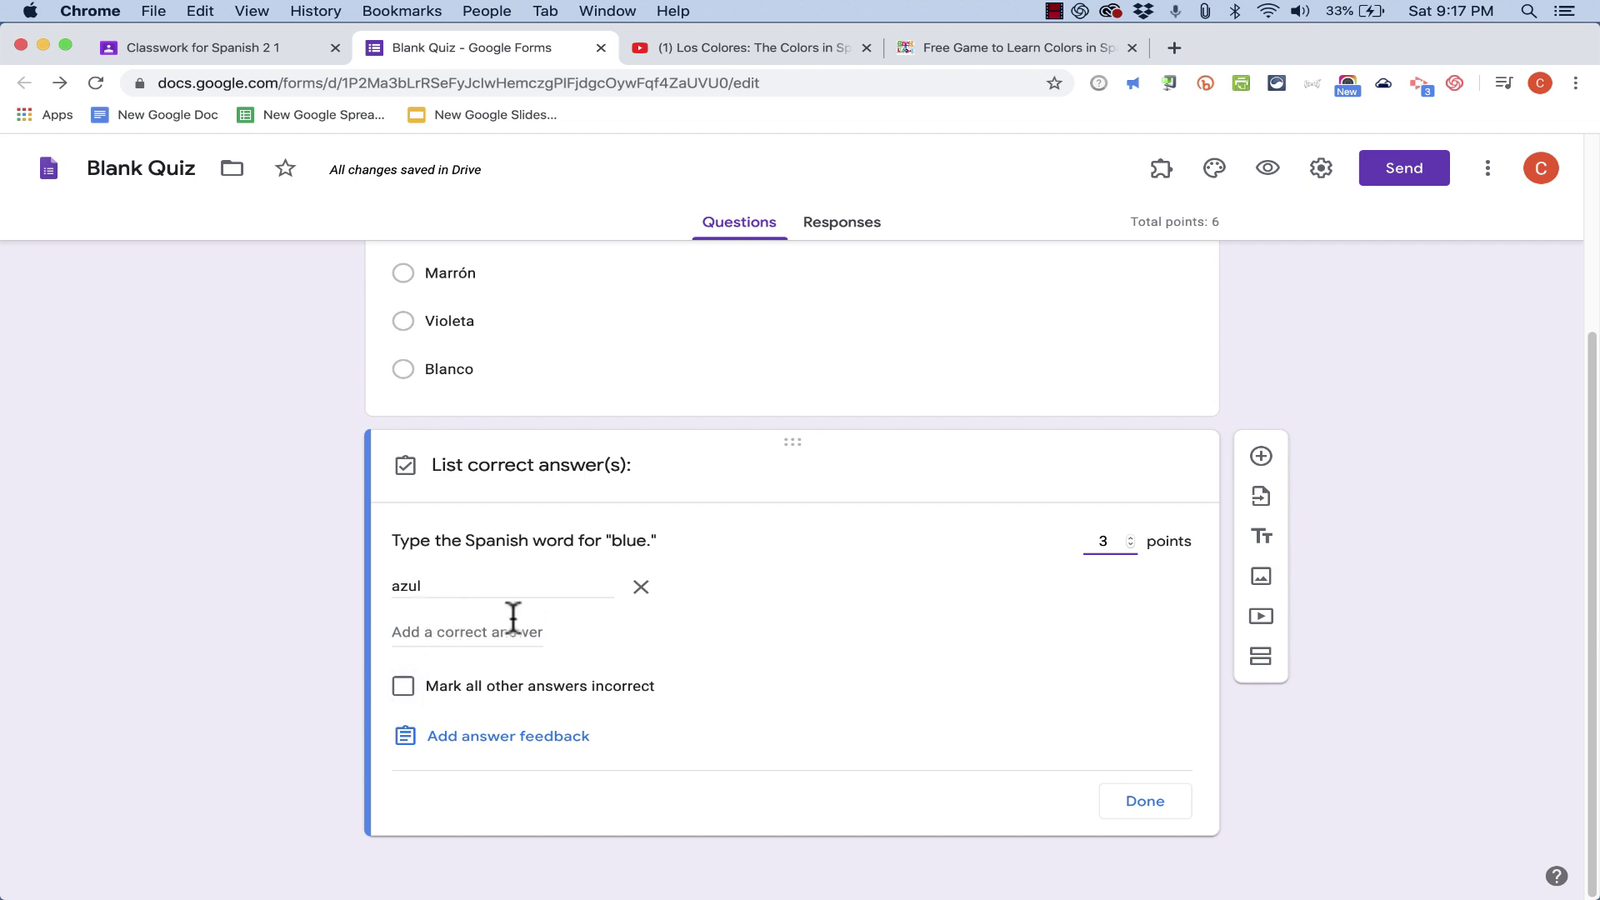
pyautogui.click(405, 687)
pyautogui.click(550, 738)
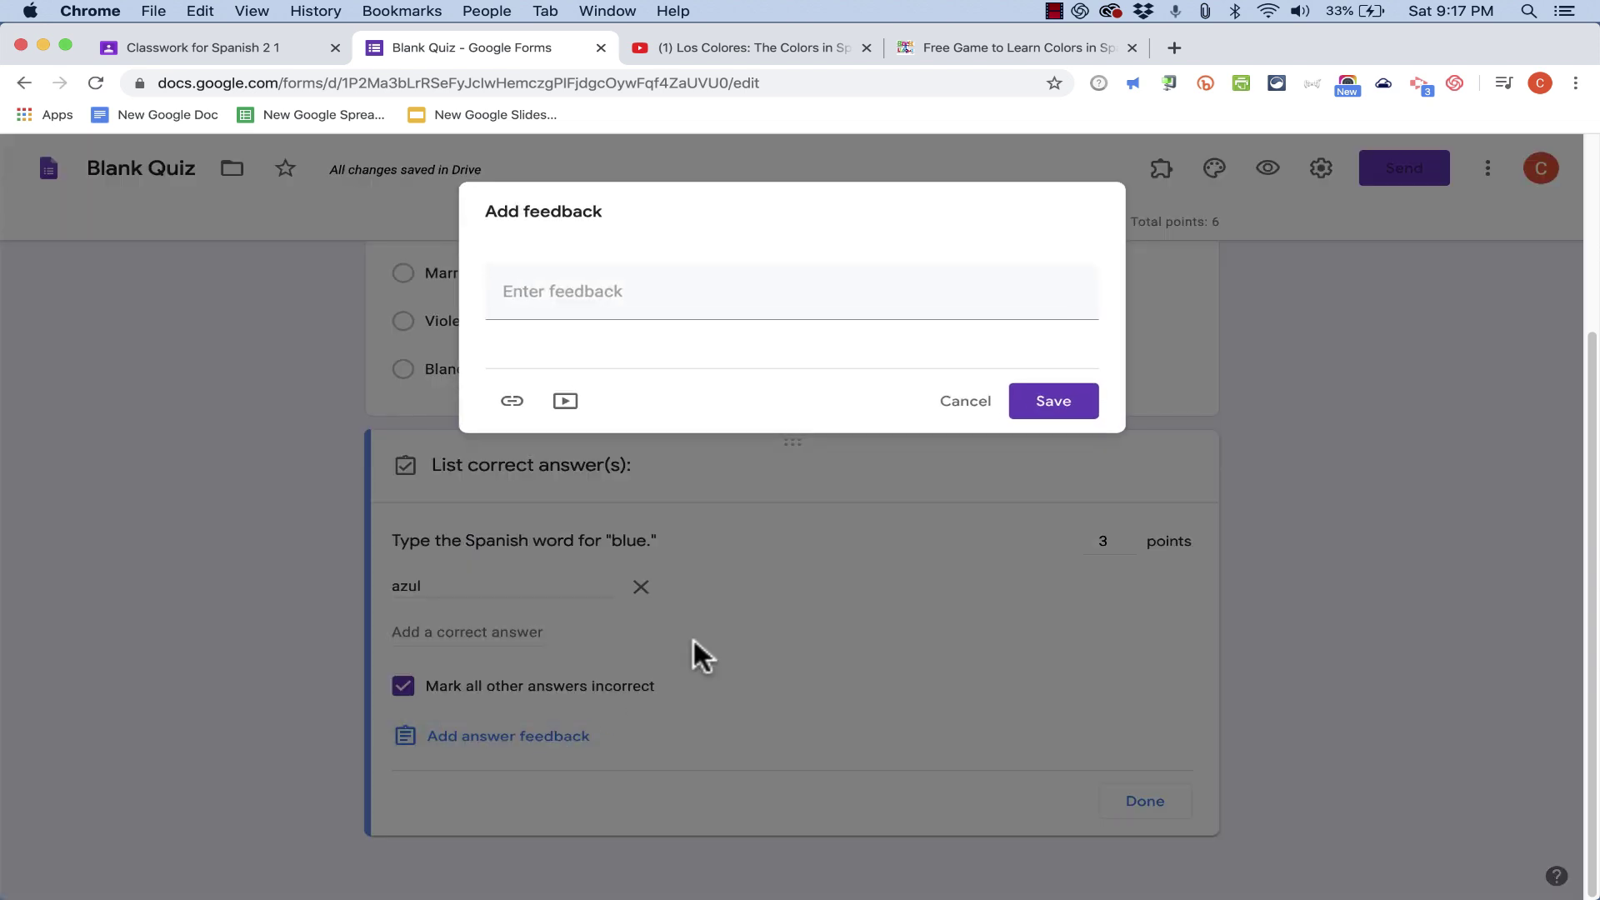
pyautogui.click(968, 408)
# - Insert a new question below the blue question and set its type to Paragraph
pyautogui.click(1147, 806)
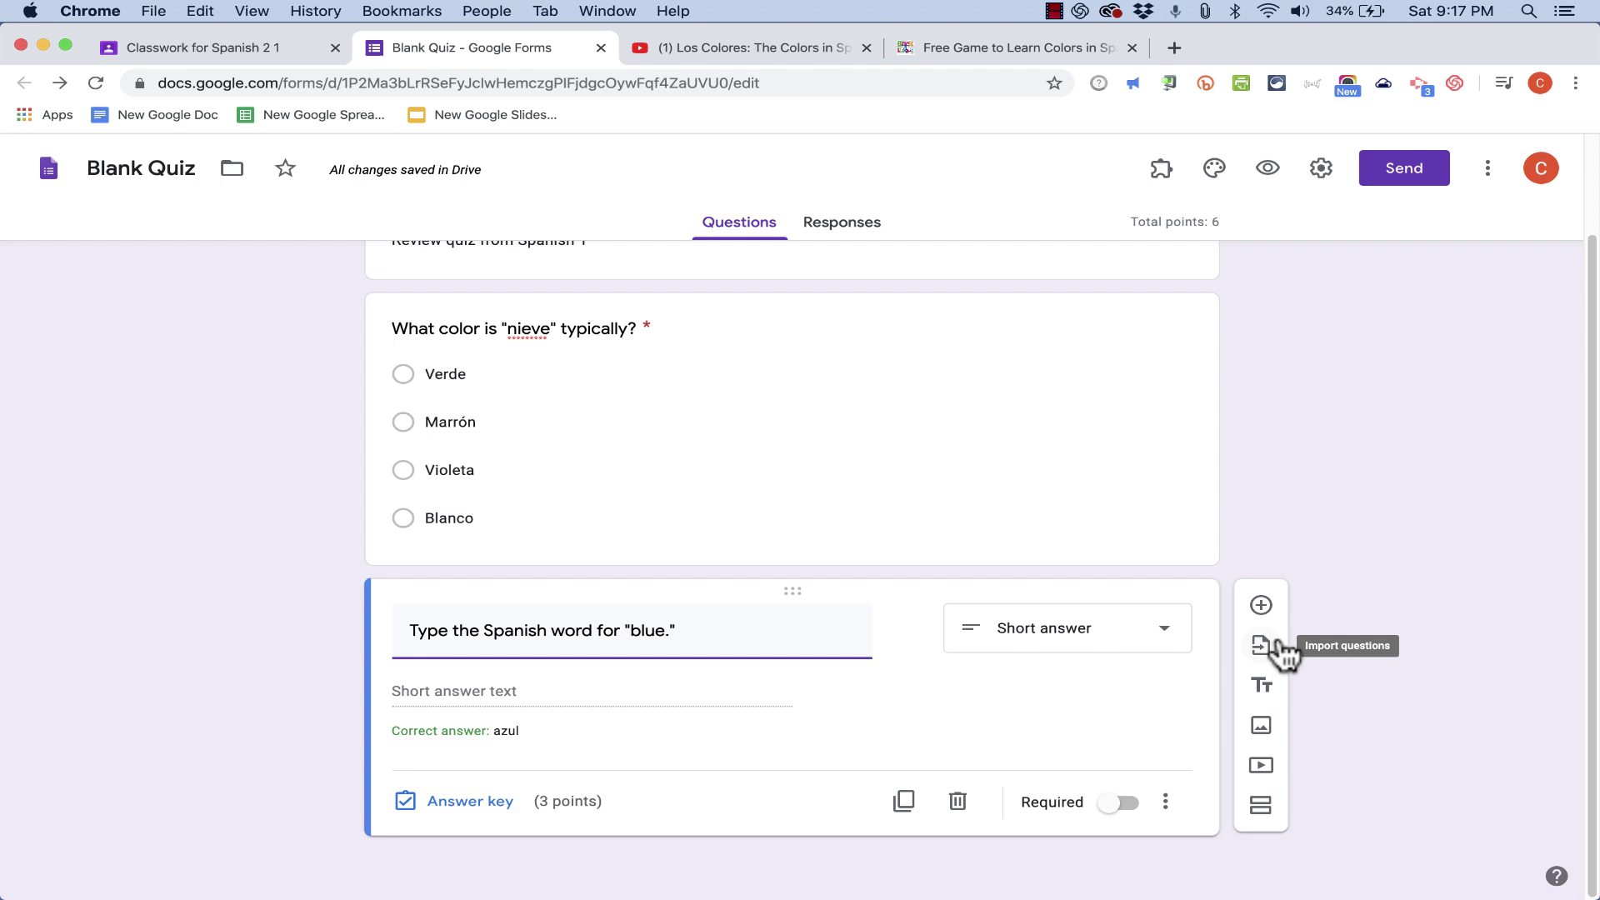
pyautogui.click(1260, 606)
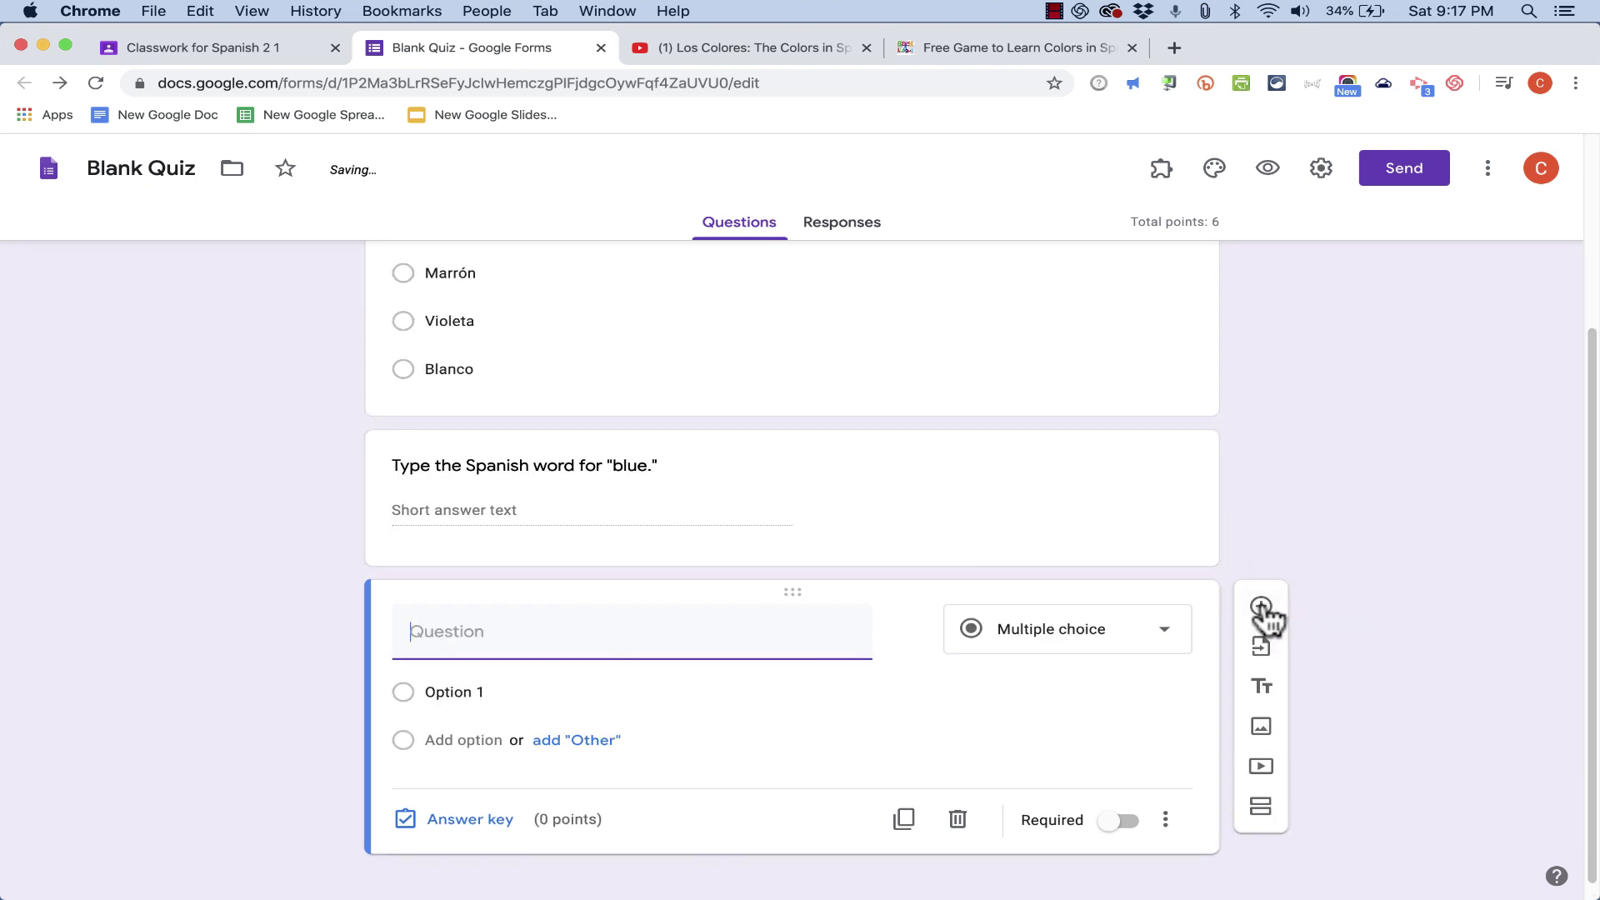
pyautogui.click(1075, 634)
pyautogui.click(1042, 362)
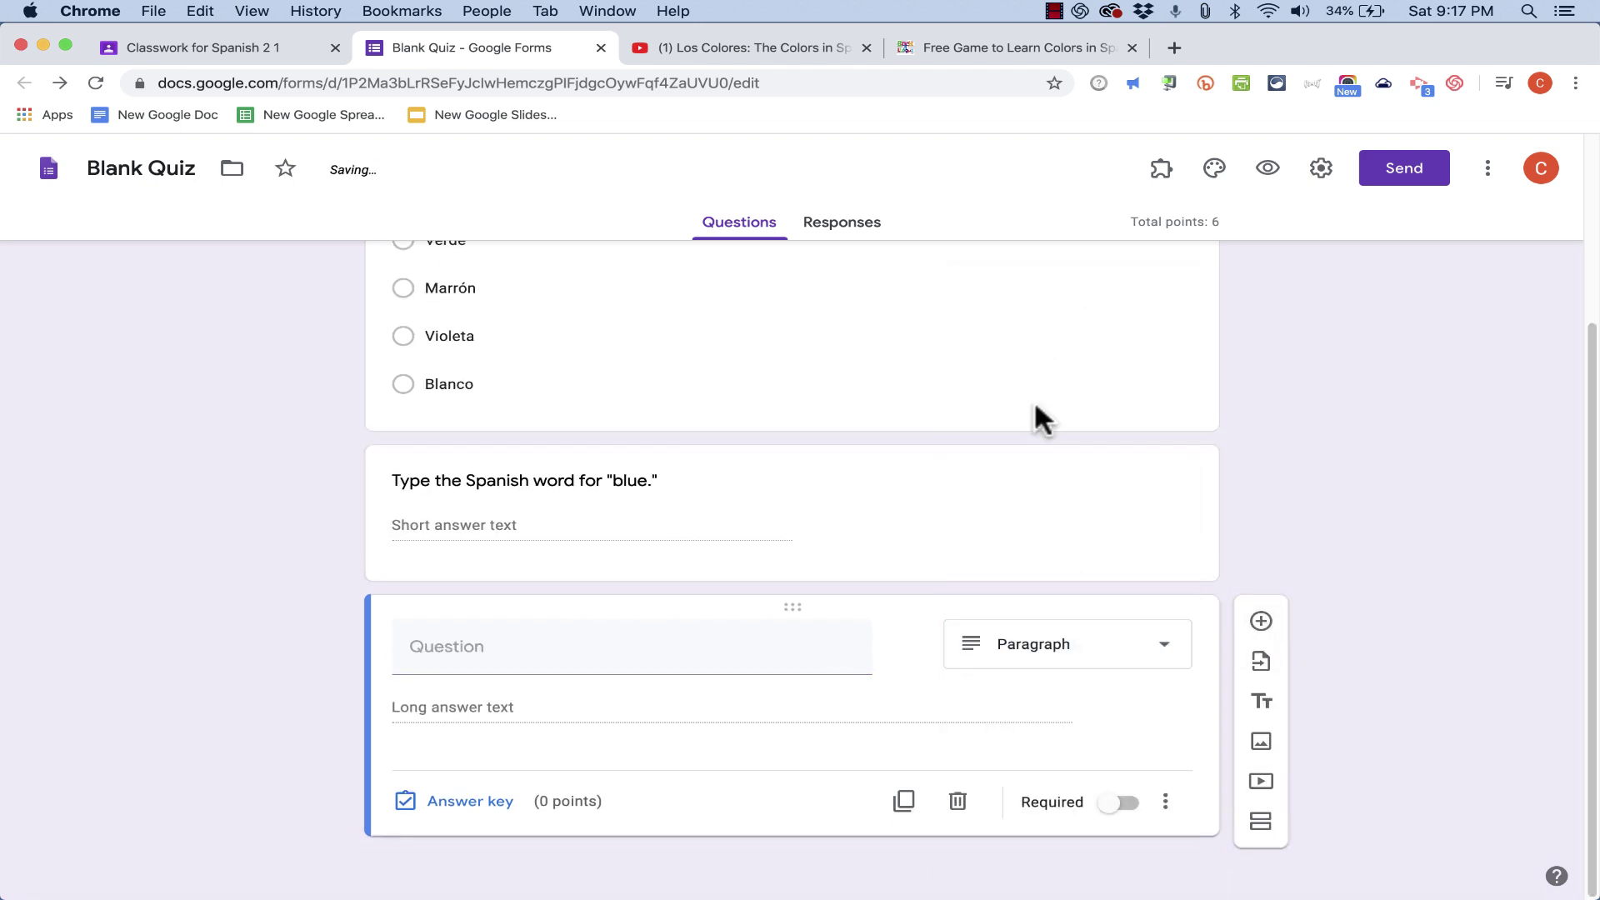
pyautogui.scroll(2, 582, 670)
pyautogui.scroll(-2, 584, 683)
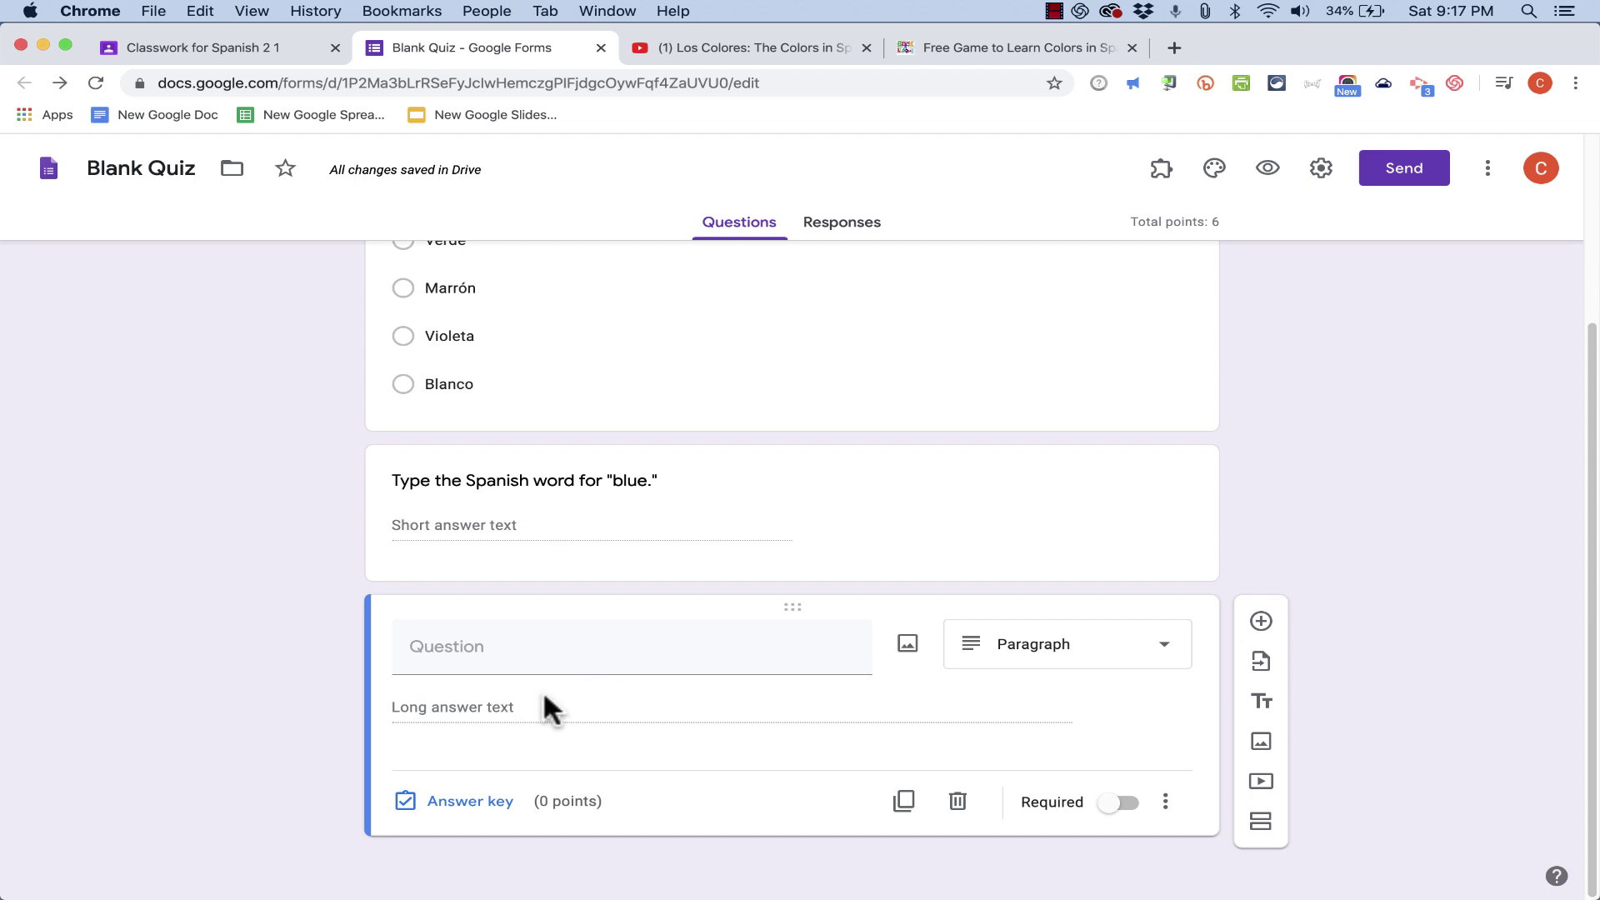
# - Make the new question a checkbox item titled 'Which of these are Spanish colors?'
pyautogui.click(1017, 659)
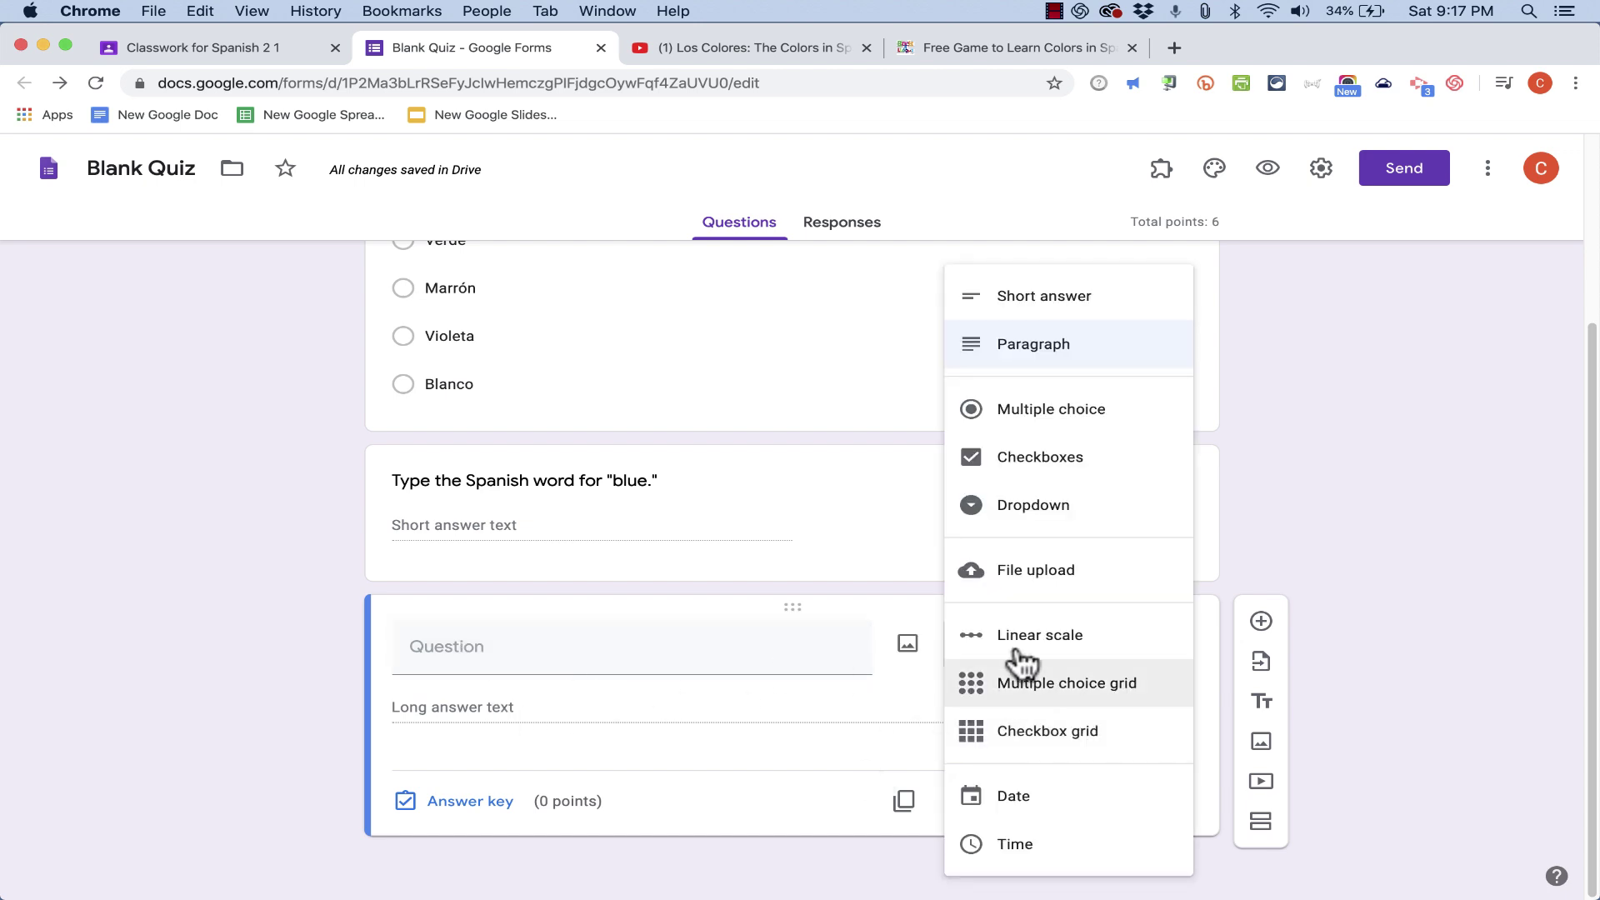
pyautogui.click(1046, 475)
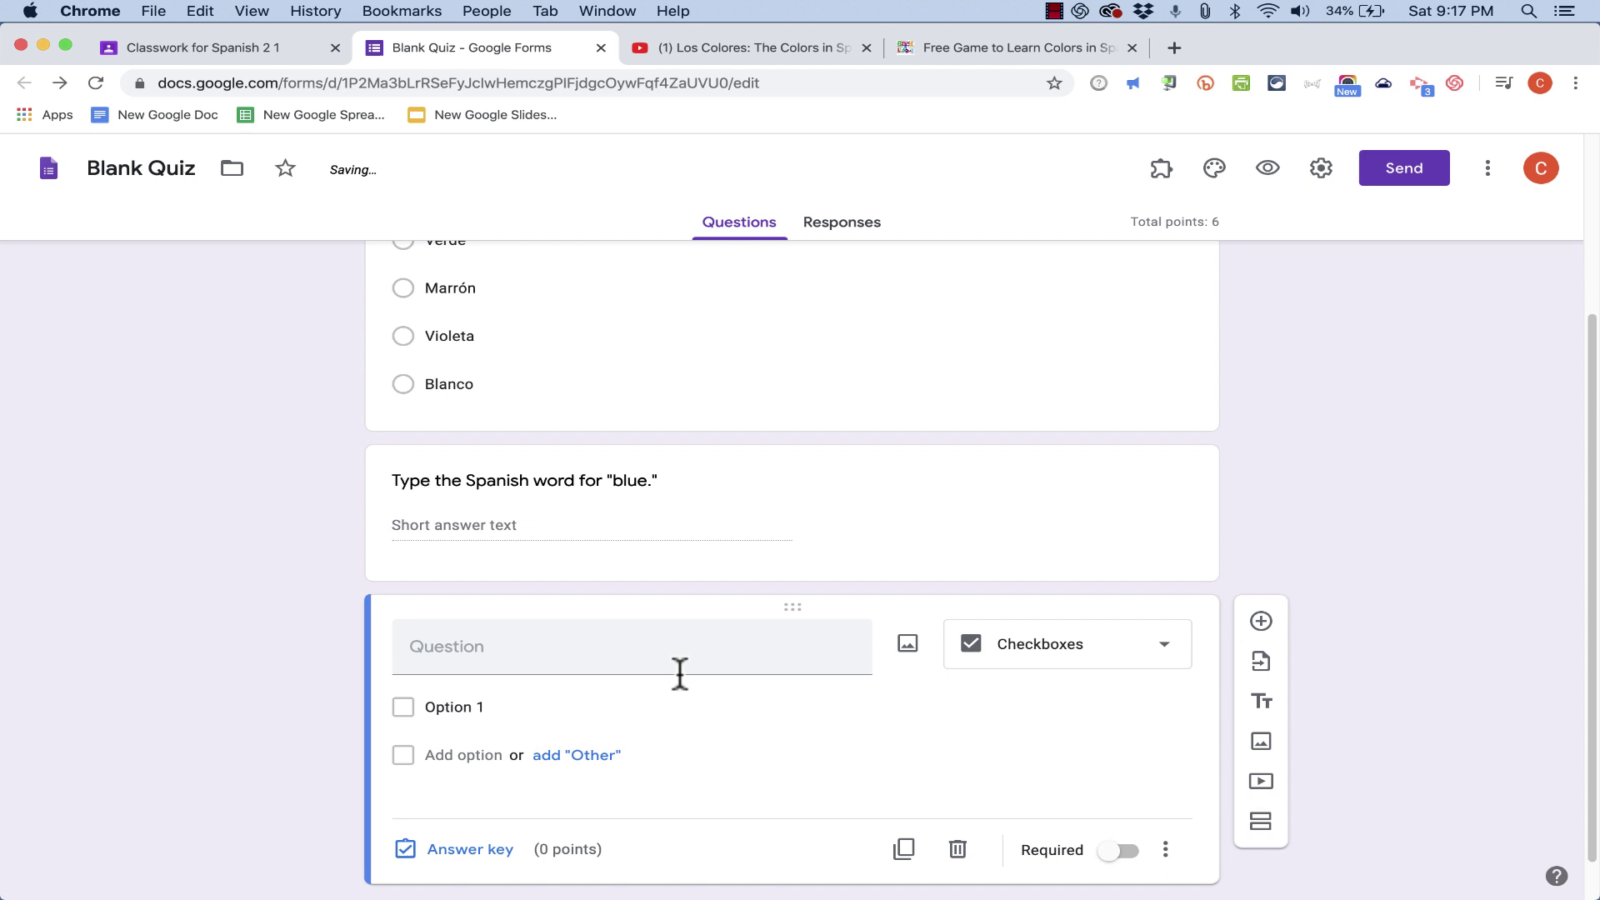
pyautogui.click(597, 652)
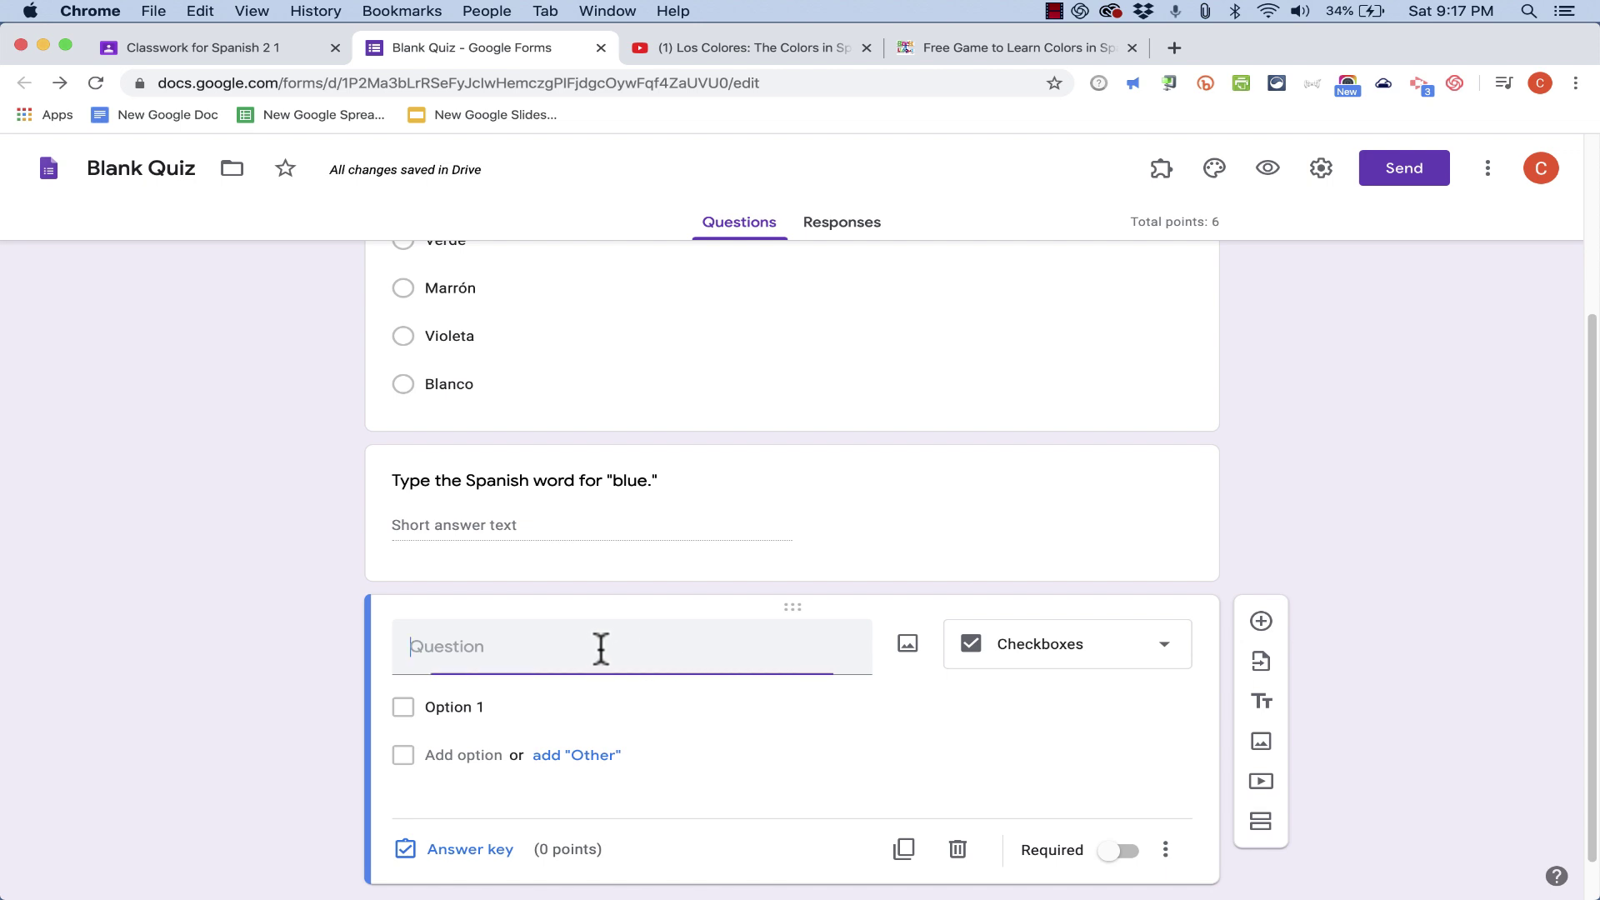
pyautogui.write('Which of these are Spanish colors?')
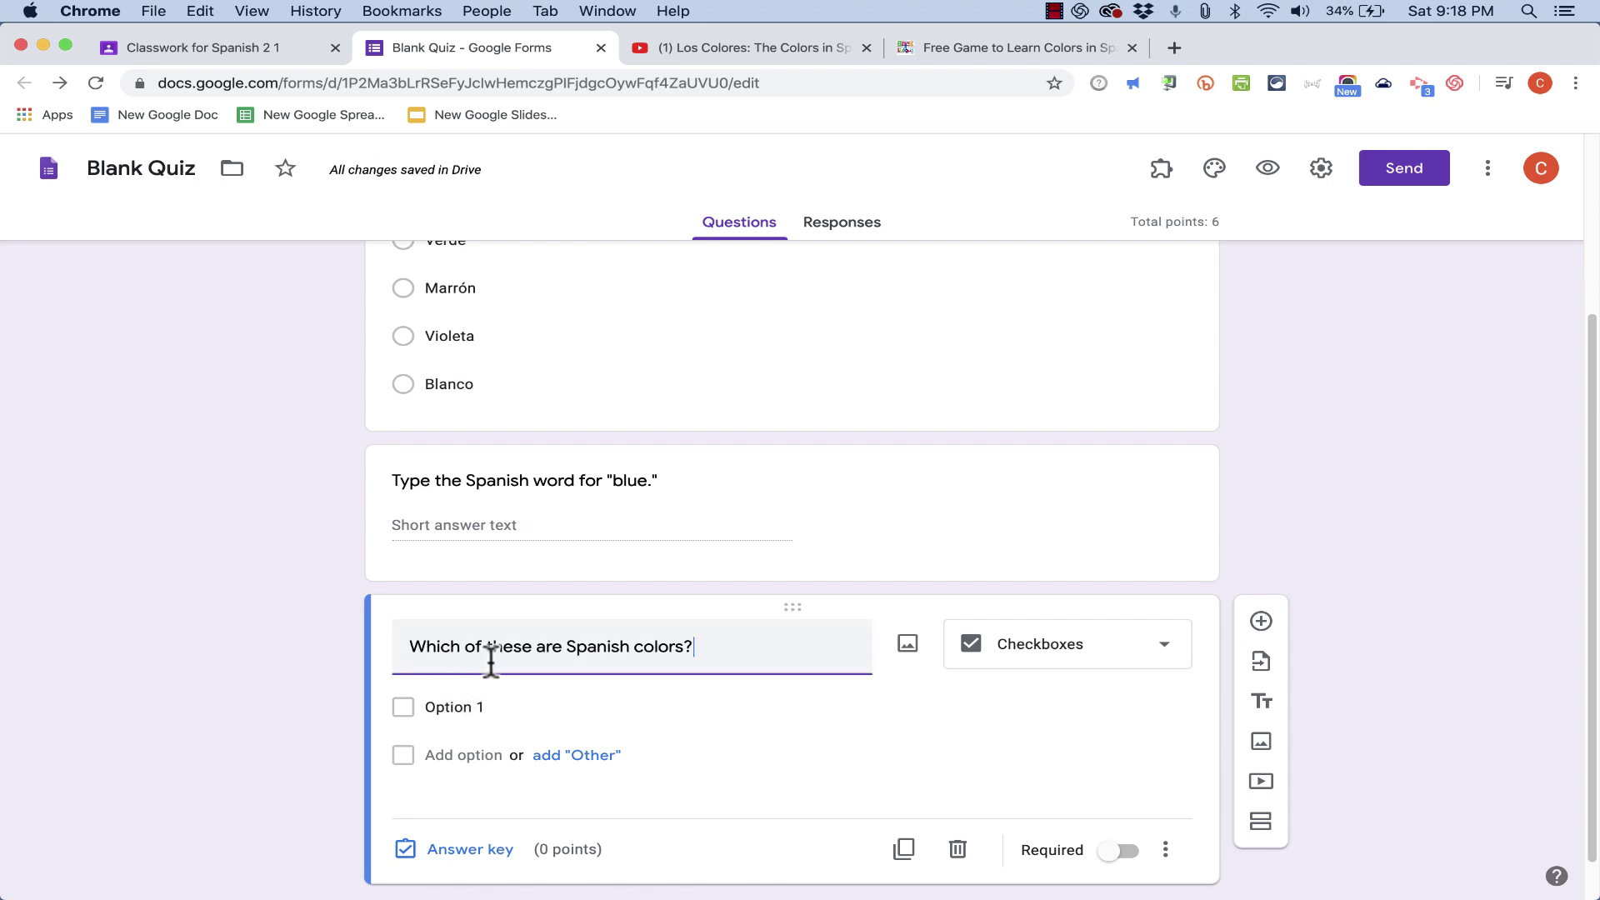
# - Enter the checkbox options Blanco, Cuando, Pepino and Azul
pyautogui.click(430, 718)
pyautogui.click(469, 700)
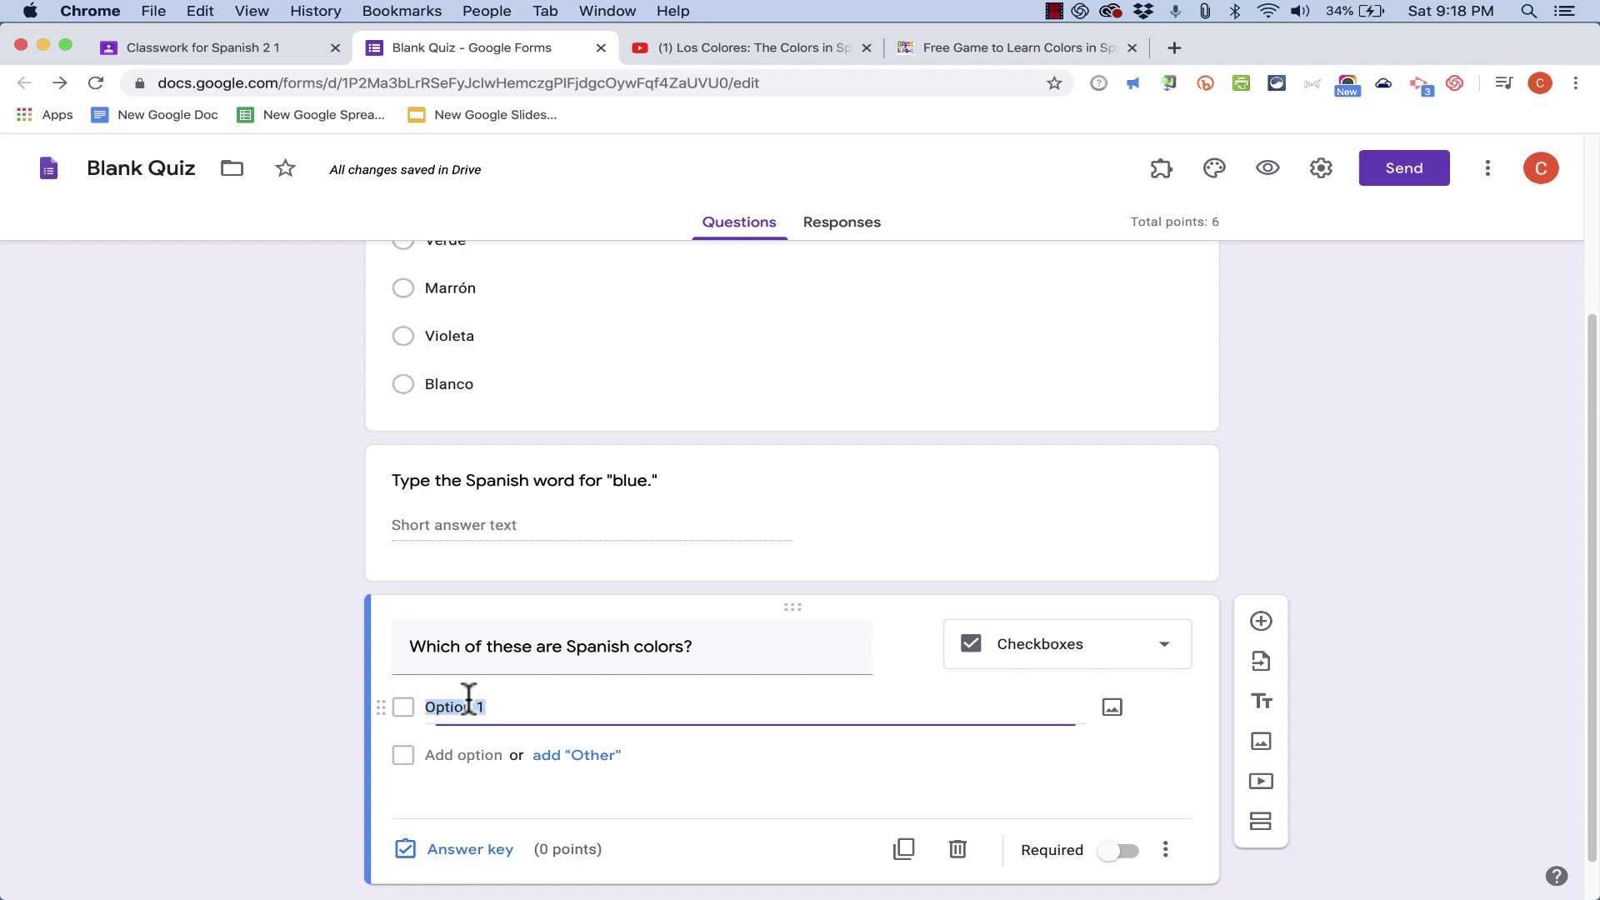
pyautogui.write('Blanco')
pyautogui.press('Return')
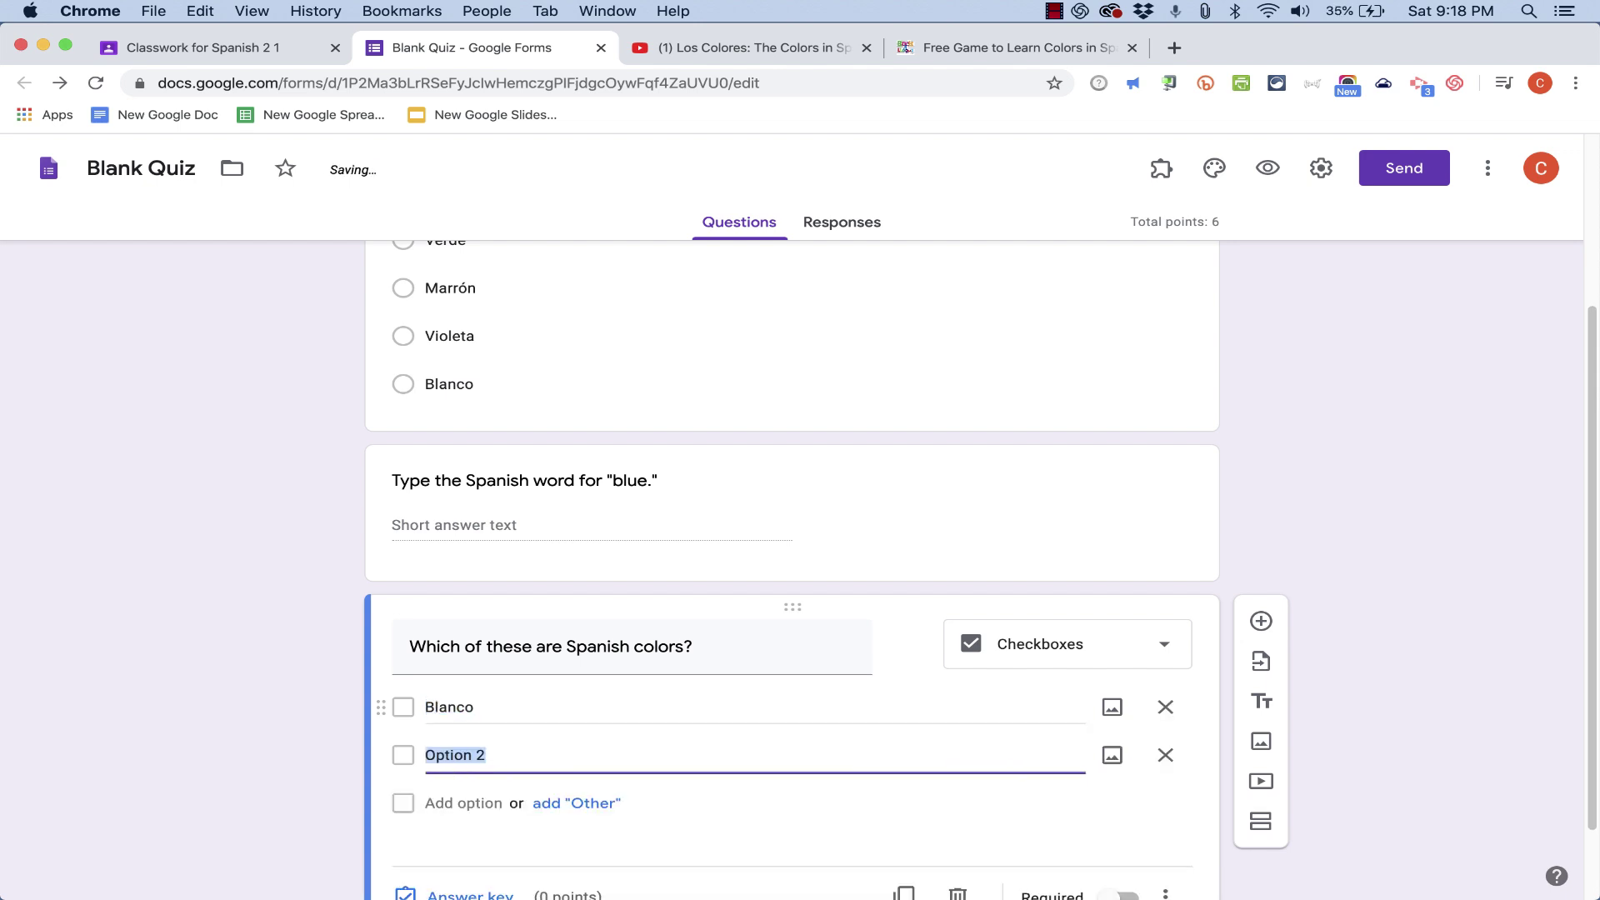
pyautogui.write('Cuando')
pyautogui.press('Return')
pyautogui.write('Pepino')
pyautogui.press('Return')
pyautogui.write('Azul')
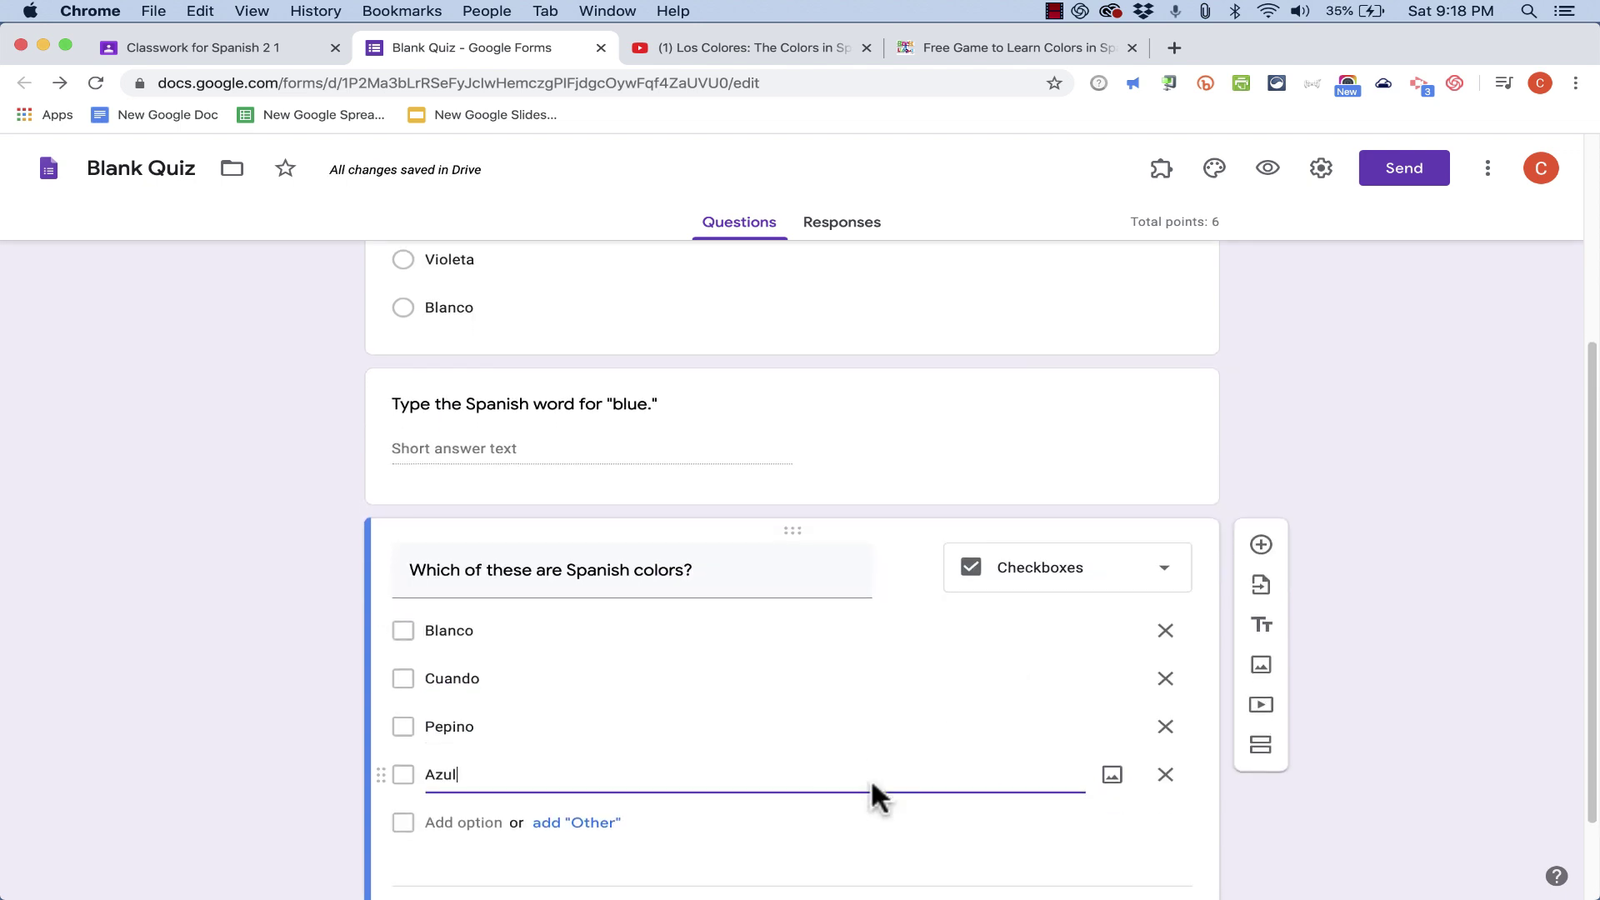
# - Mark Blanco and Azul as the correct answers in the answer key
pyautogui.scroll(-2, 867, 792)
pyautogui.click(468, 846)
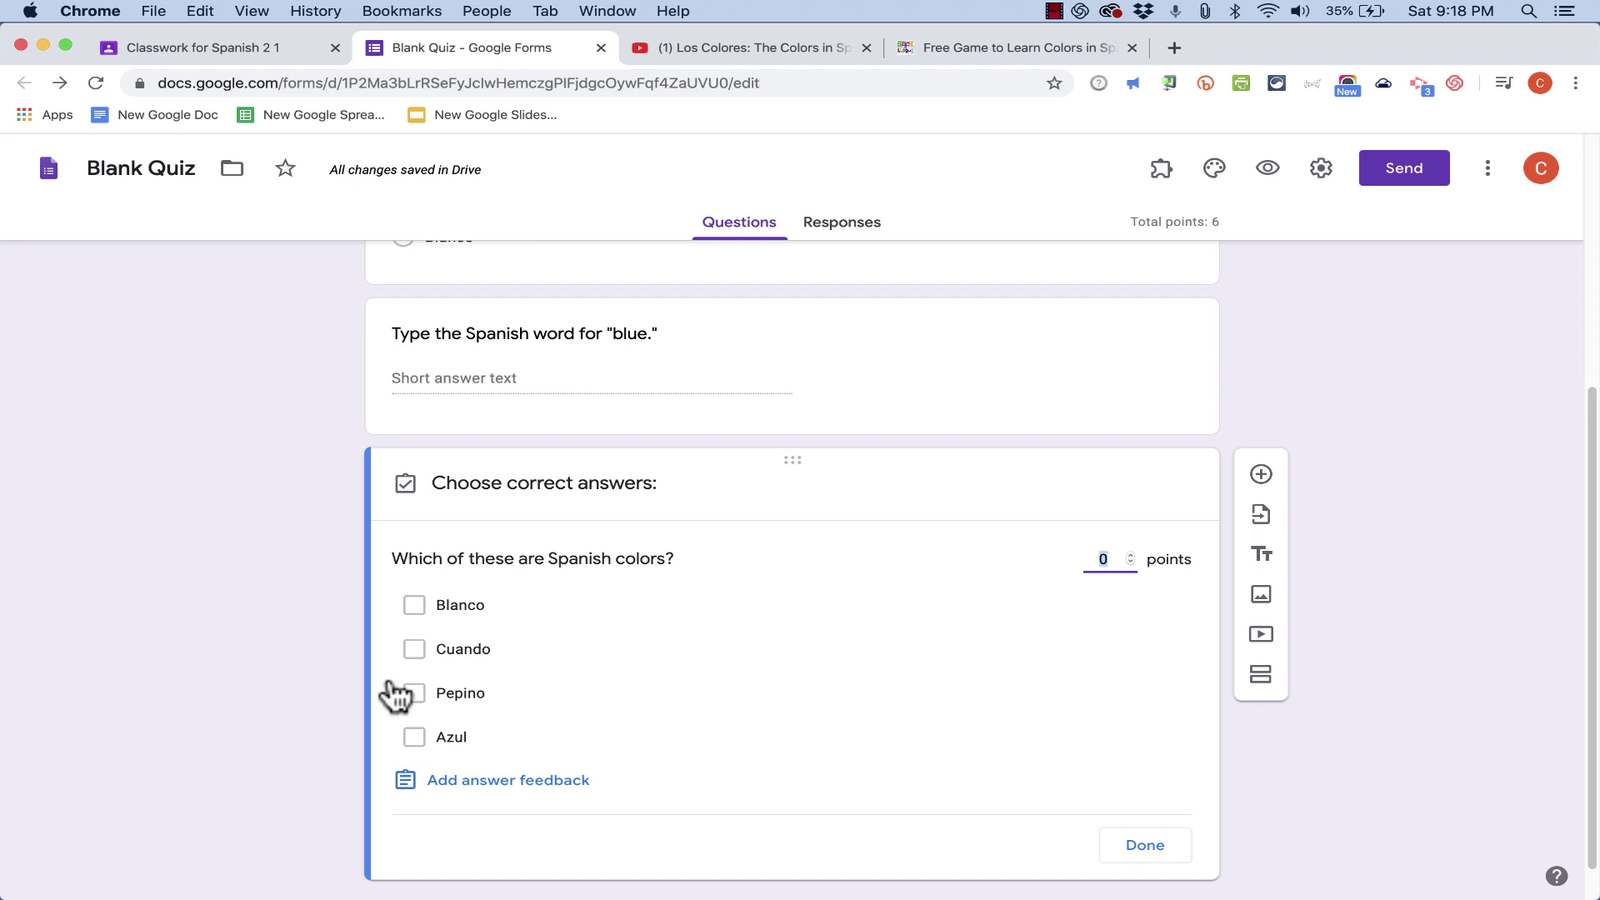
pyautogui.click(414, 605)
pyautogui.click(414, 736)
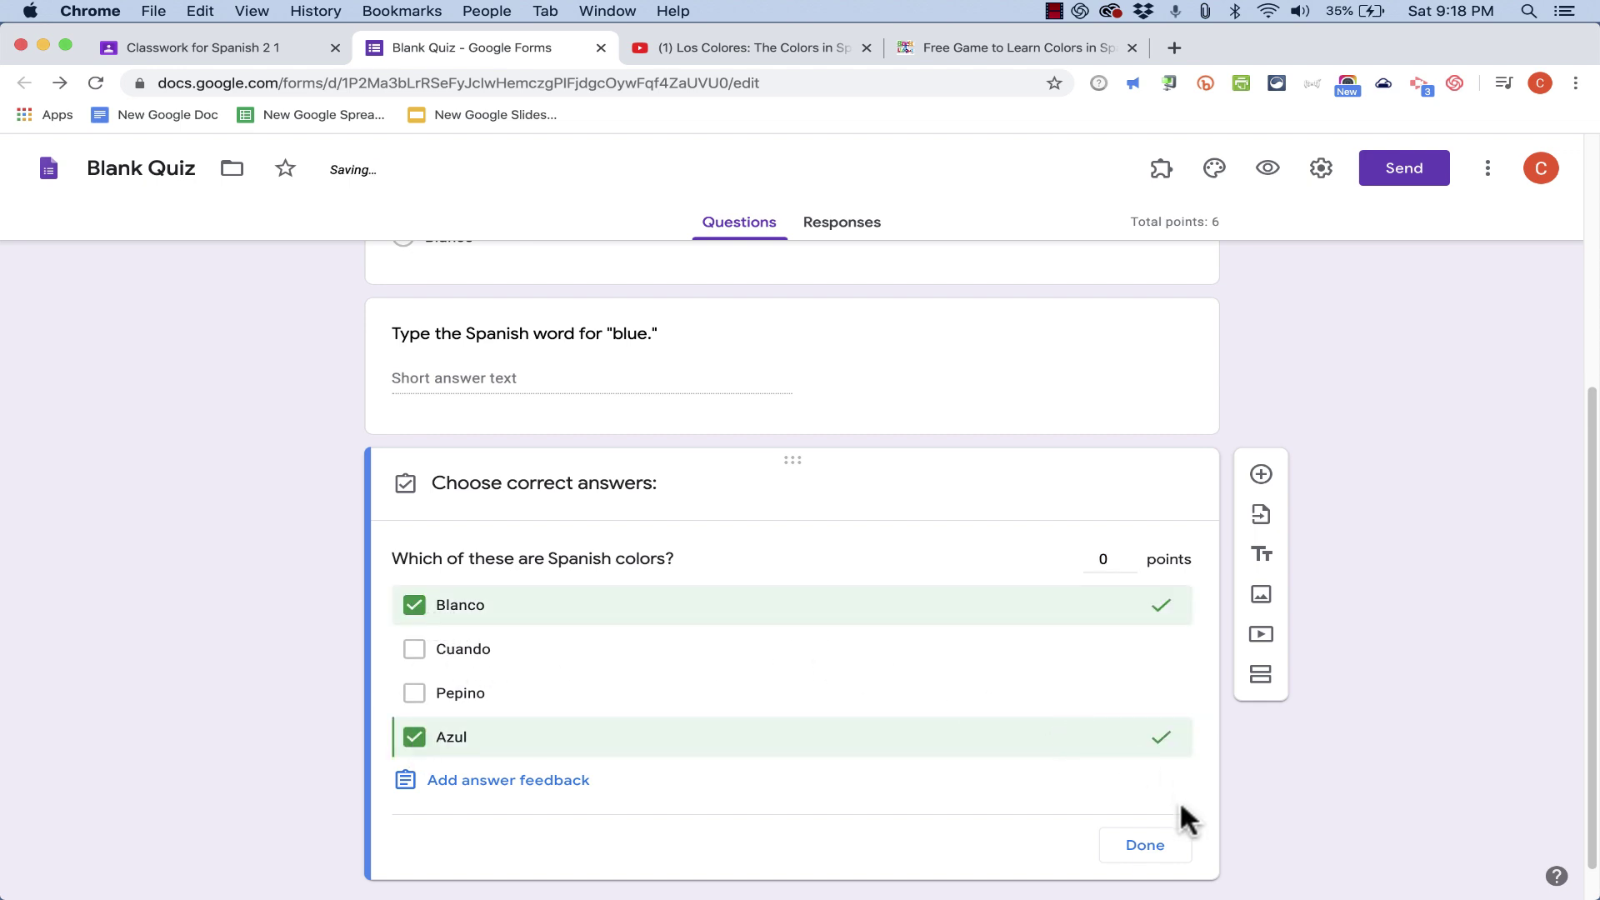
pyautogui.click(1154, 845)
pyautogui.click(1166, 846)
pyautogui.click(886, 611)
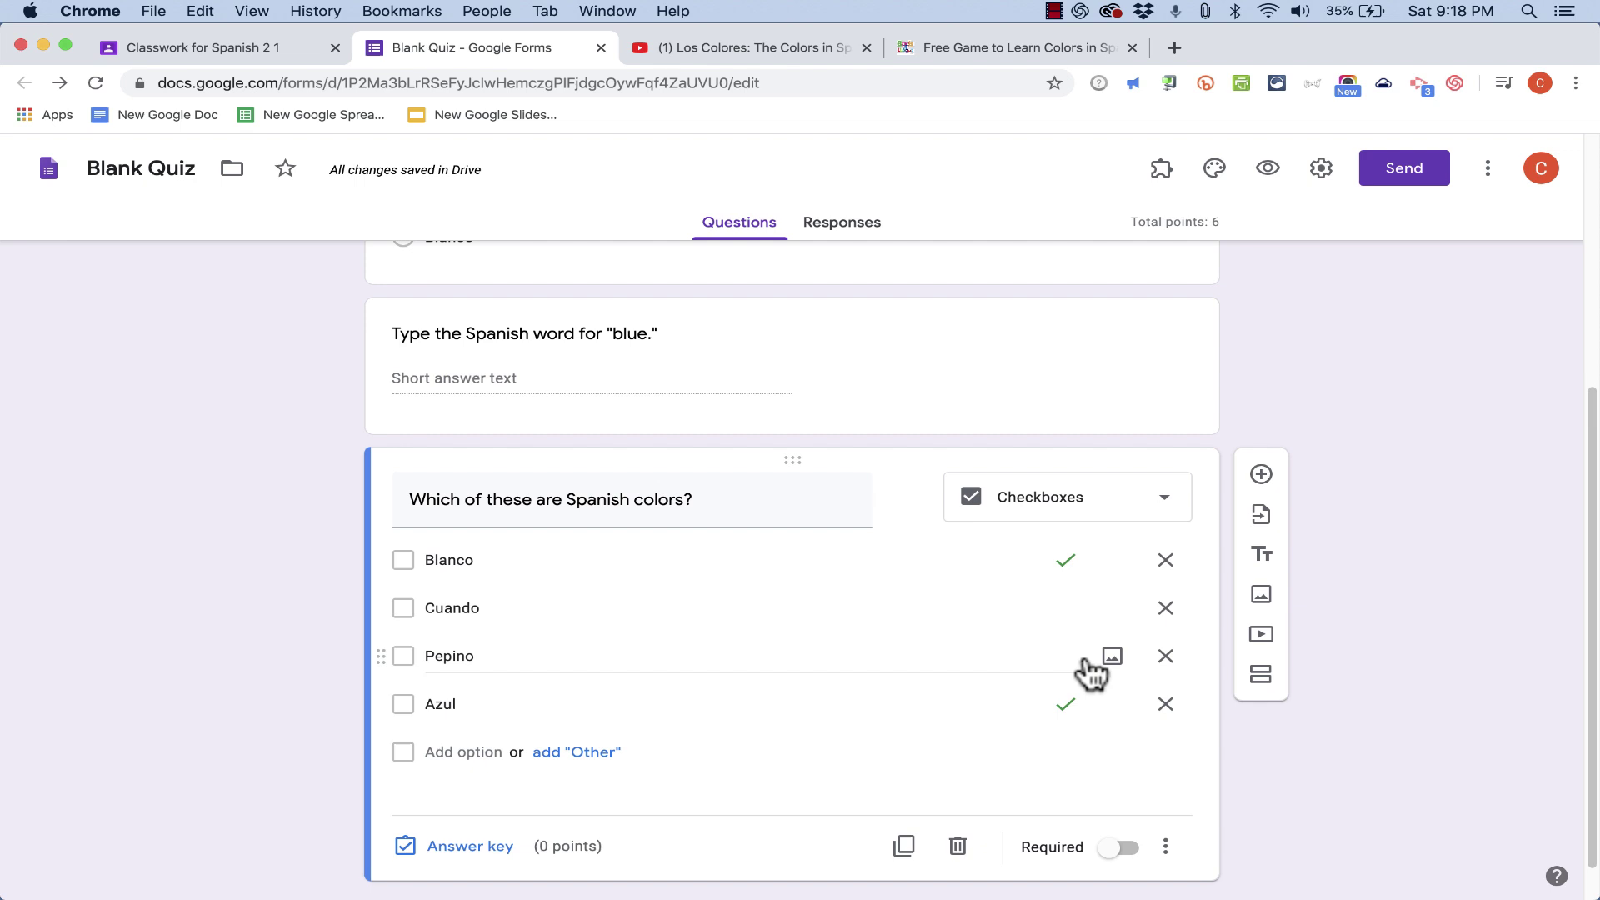
# - Give the checkbox question 4 points in its answer key
pyautogui.scroll(5, 1342, 728)
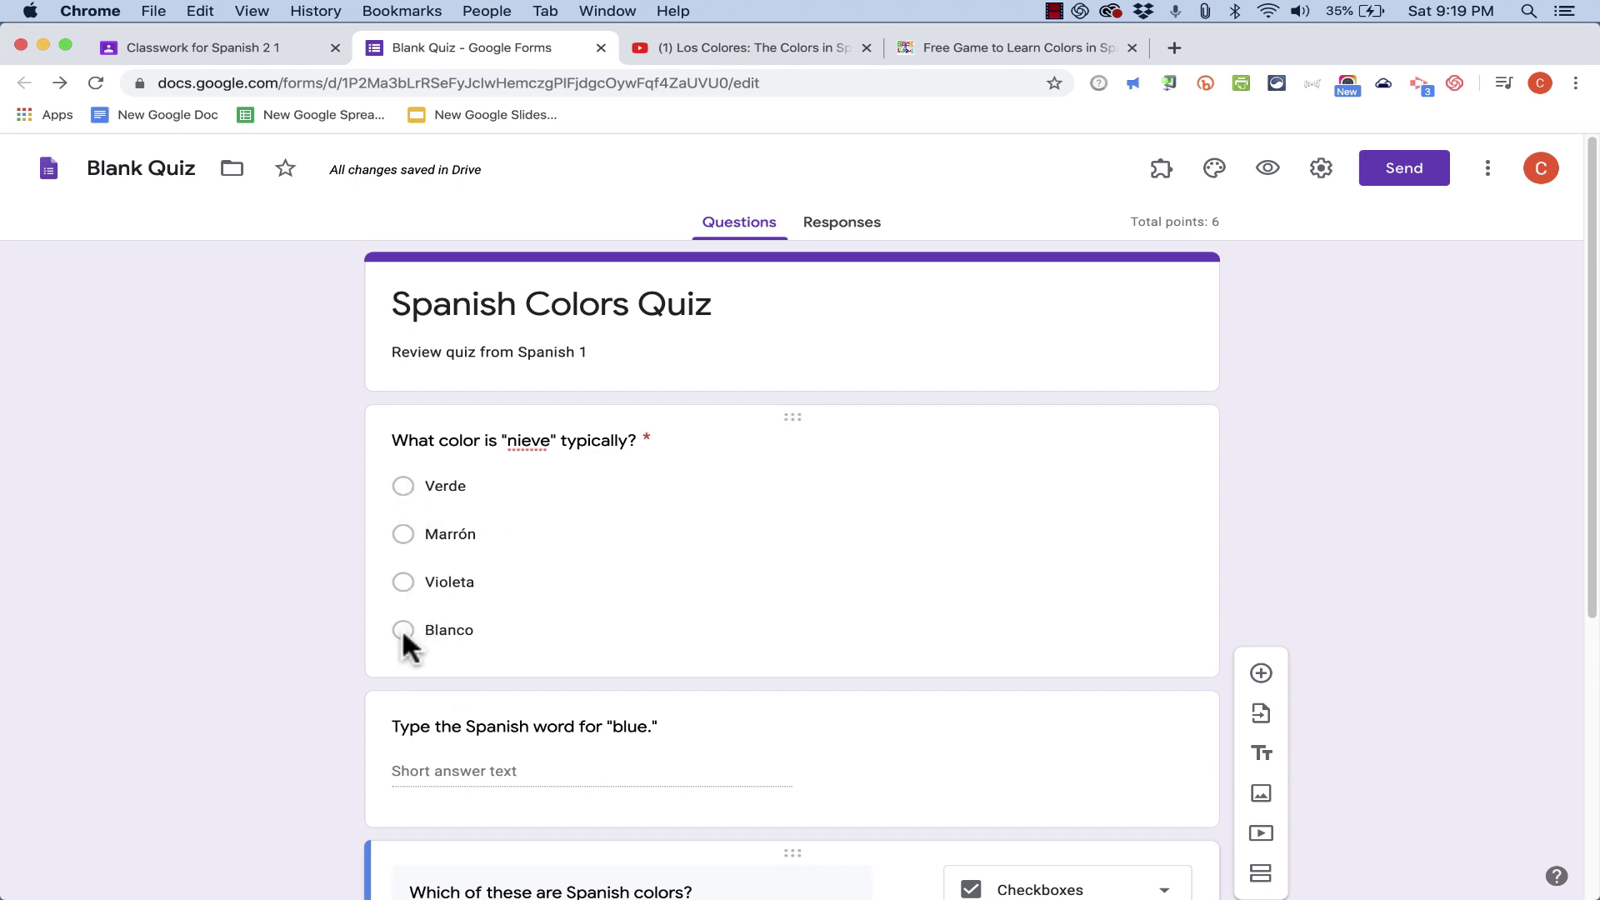
pyautogui.scroll(-1, 1205, 567)
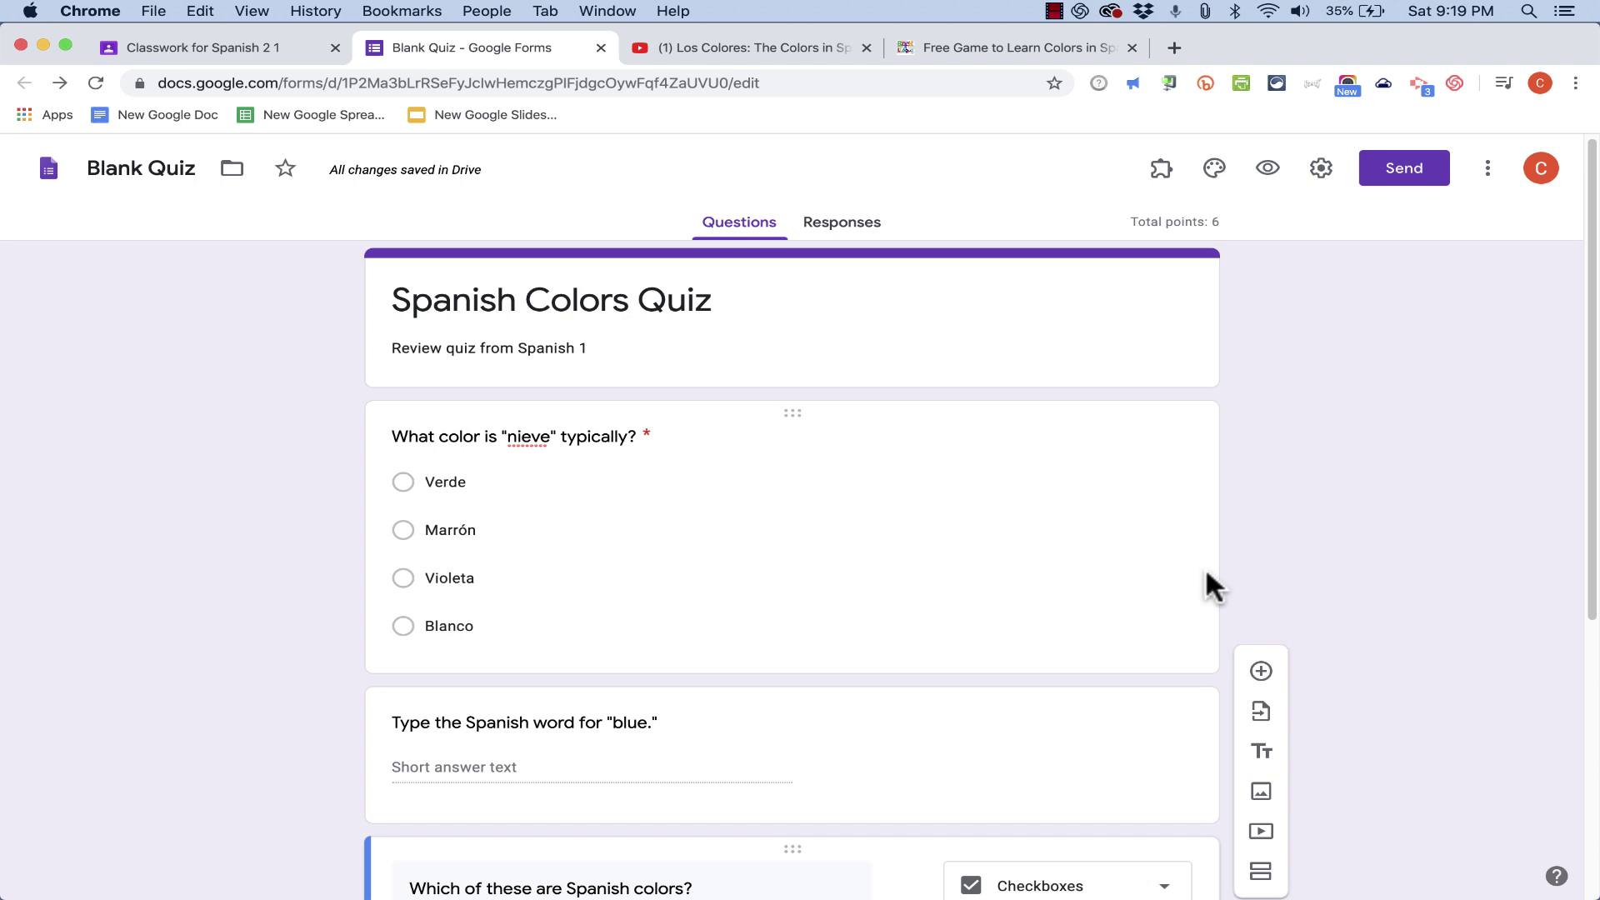
pyautogui.scroll(-5, 1136, 560)
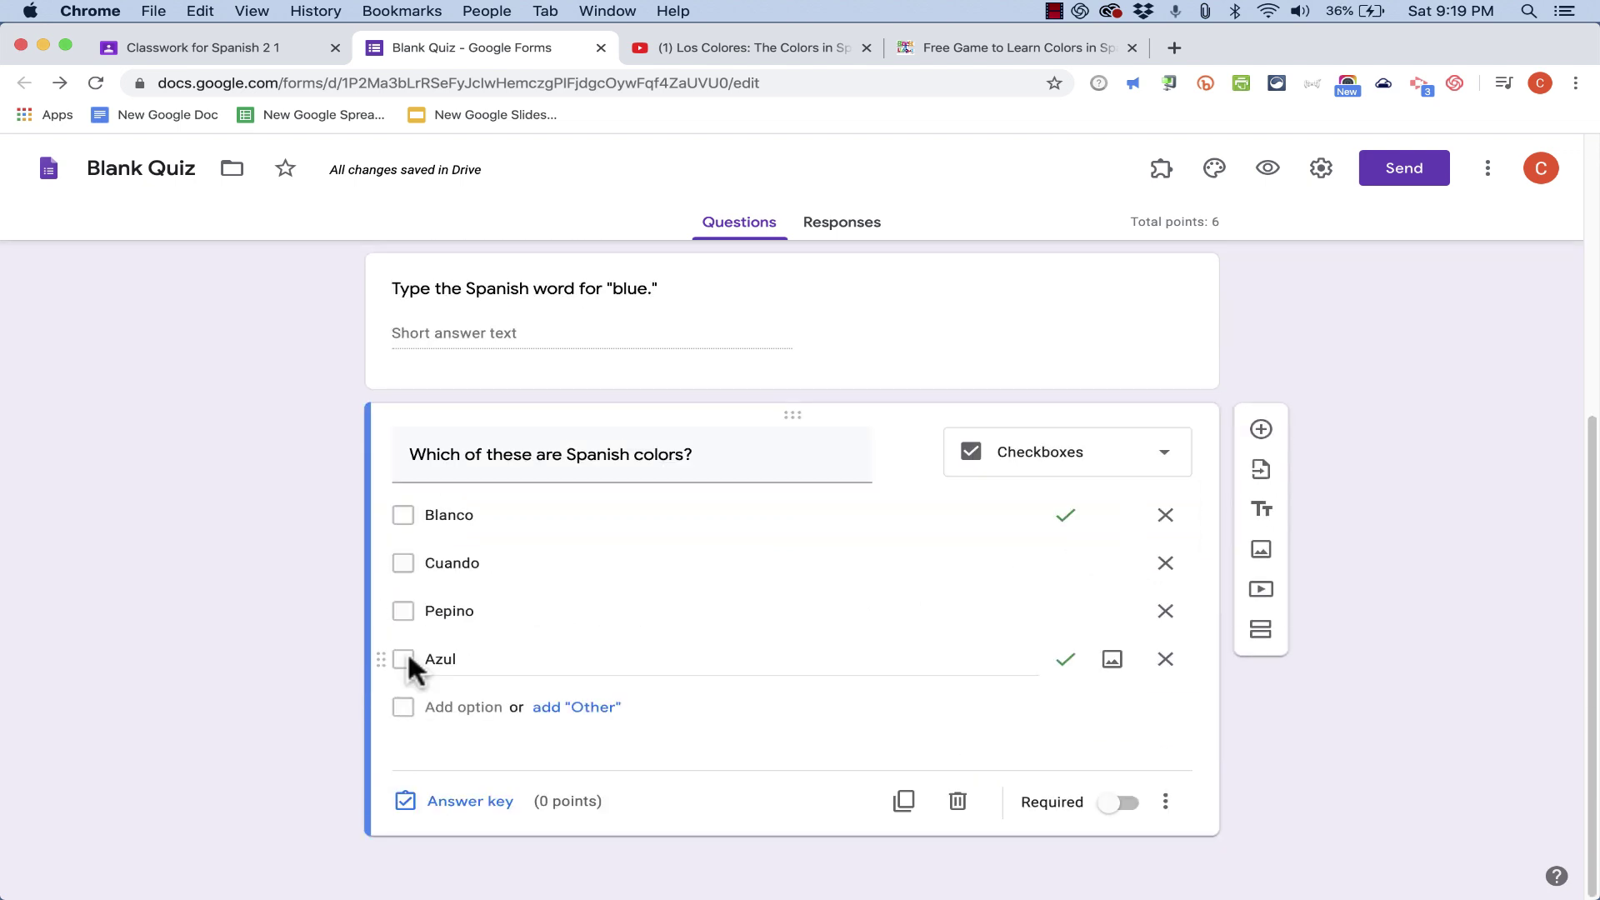
pyautogui.click(406, 658)
pyautogui.doubleClick(431, 659)
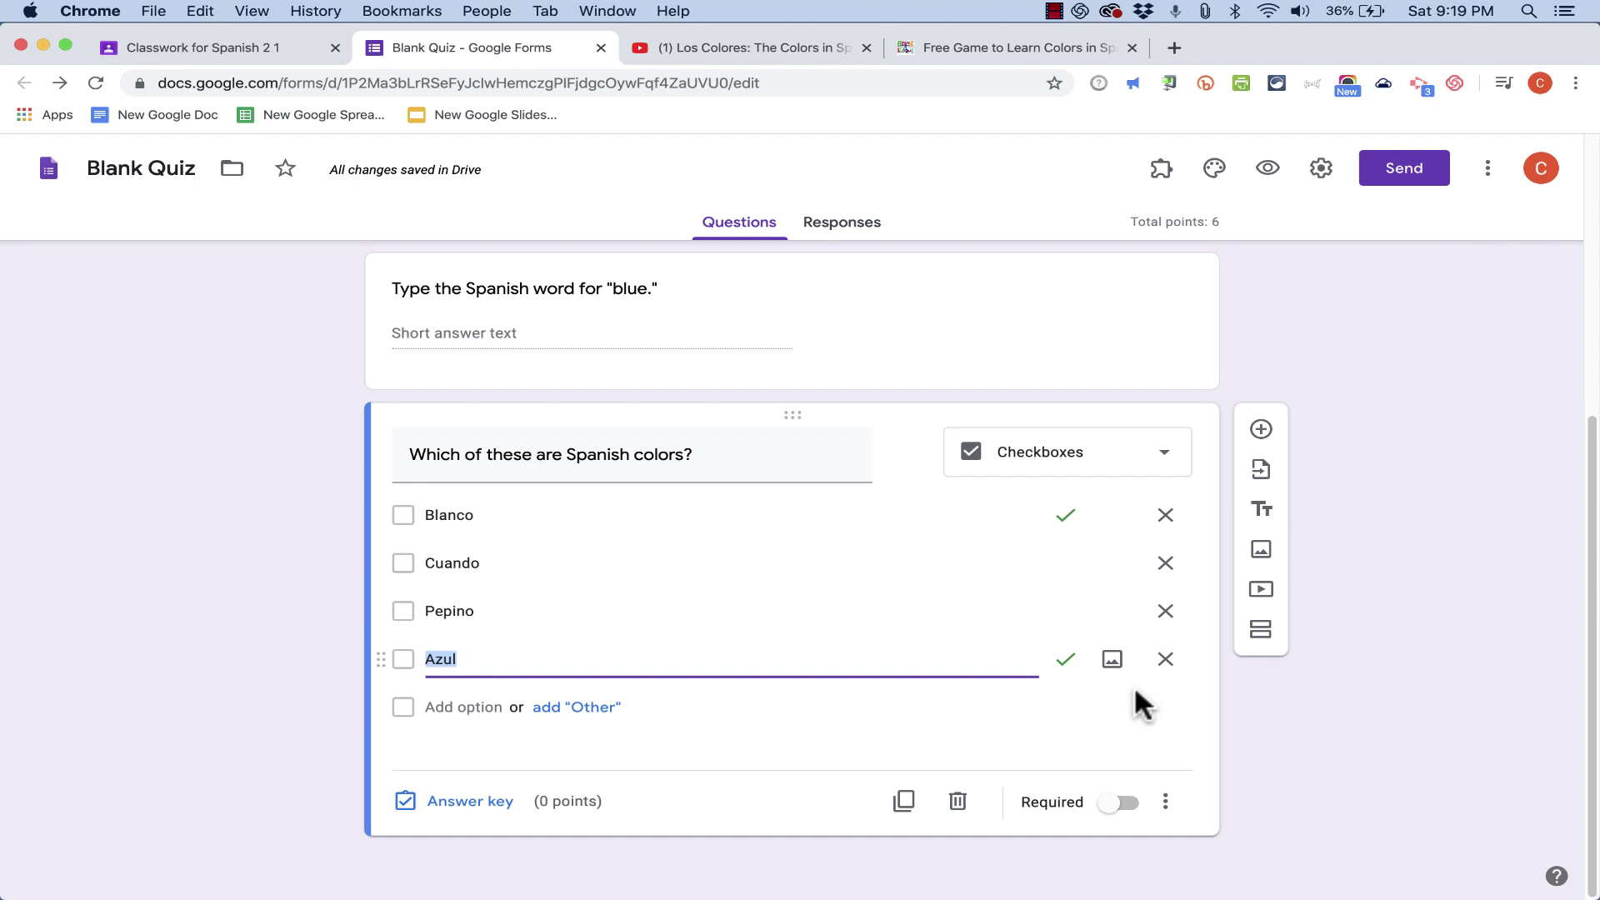
pyautogui.click(470, 801)
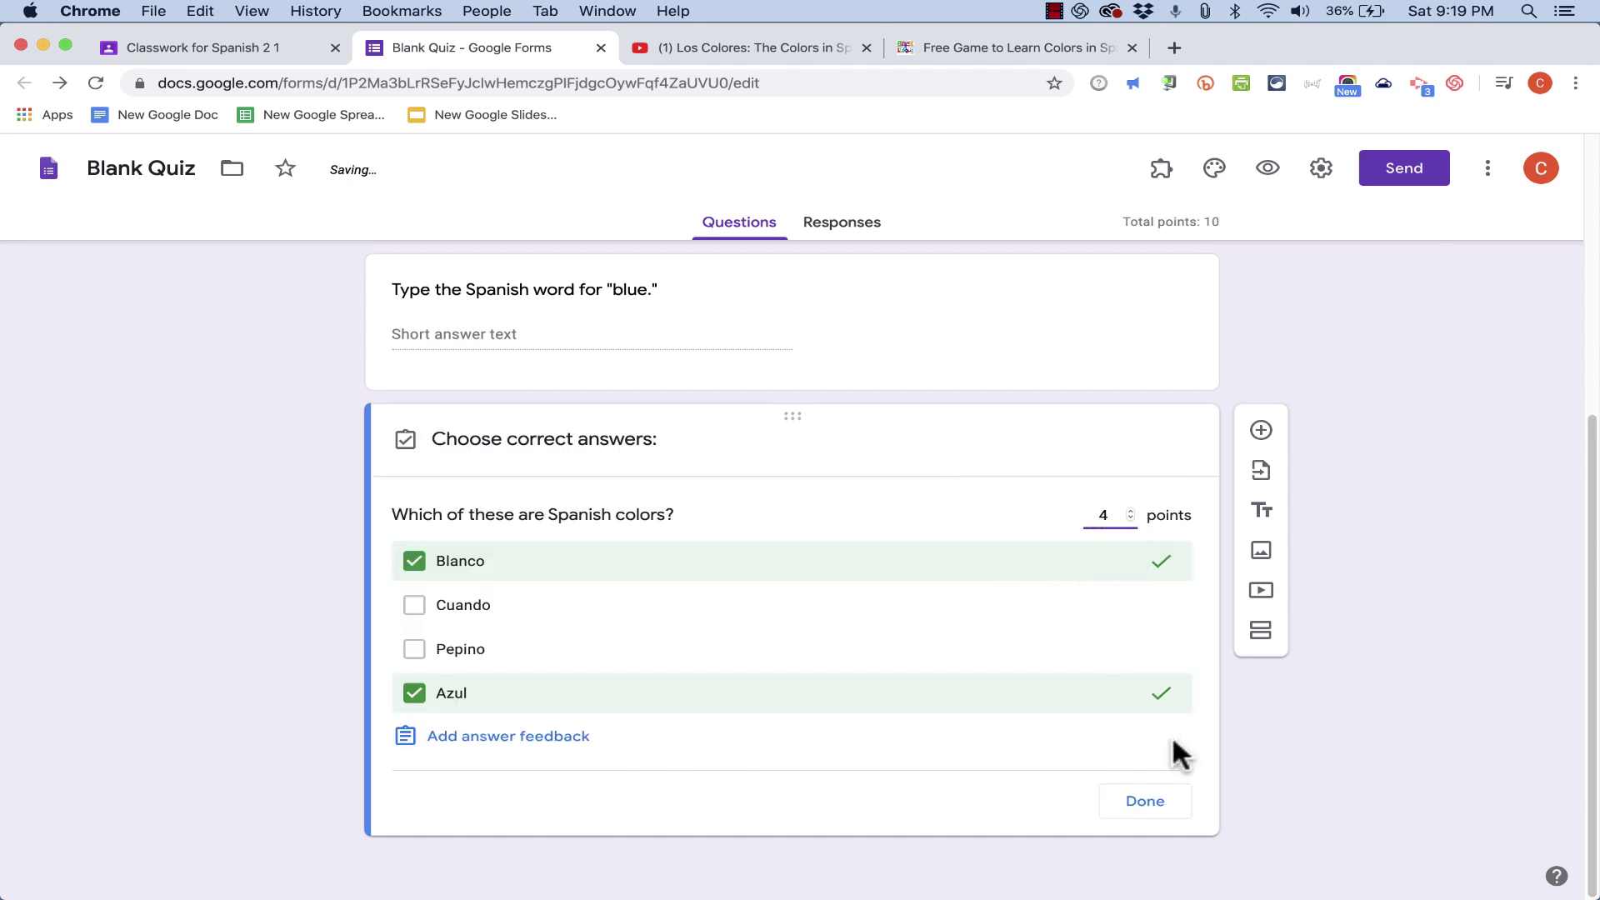
pyautogui.click(1164, 802)
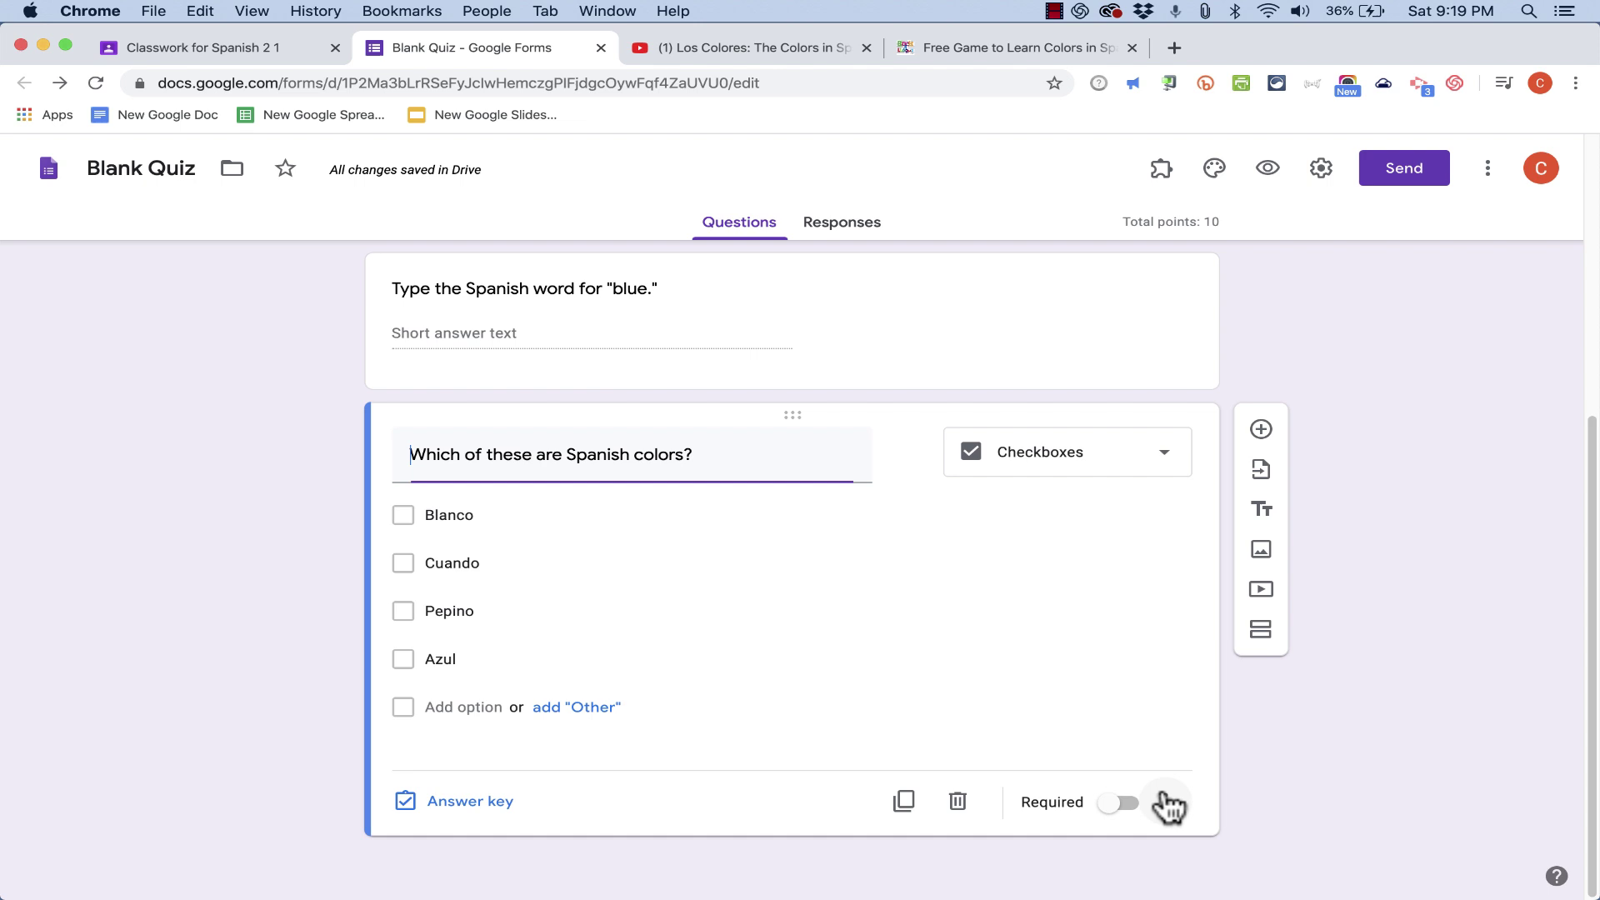
# - Add a new dropdown question below the checkbox item
pyautogui.click(1261, 428)
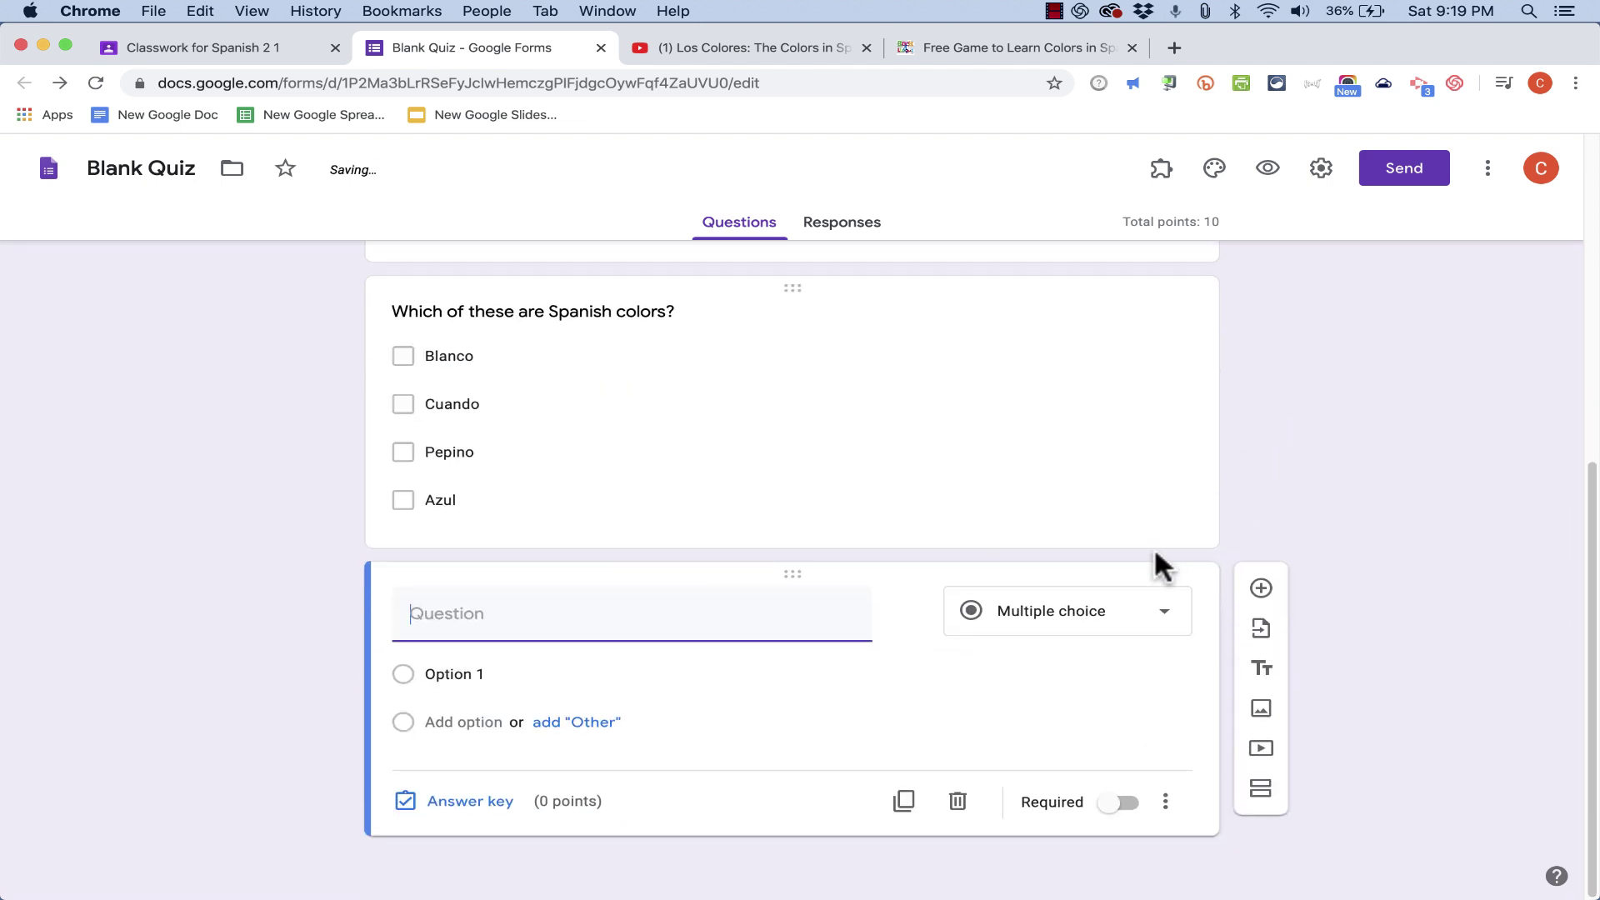
pyautogui.click(1150, 624)
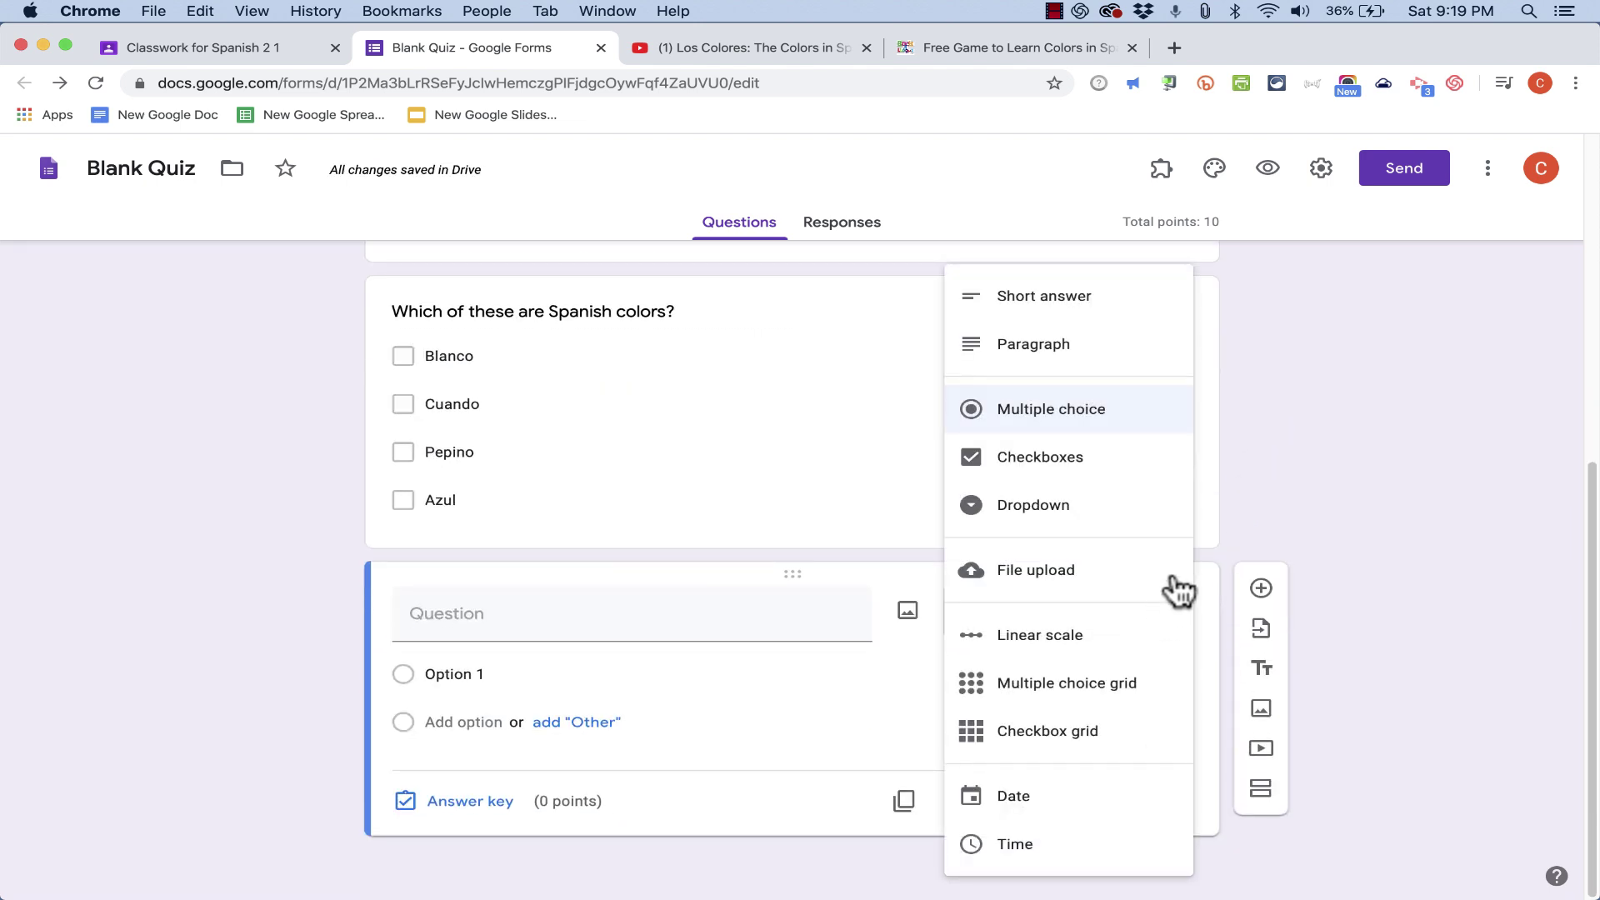
pyautogui.click(1093, 518)
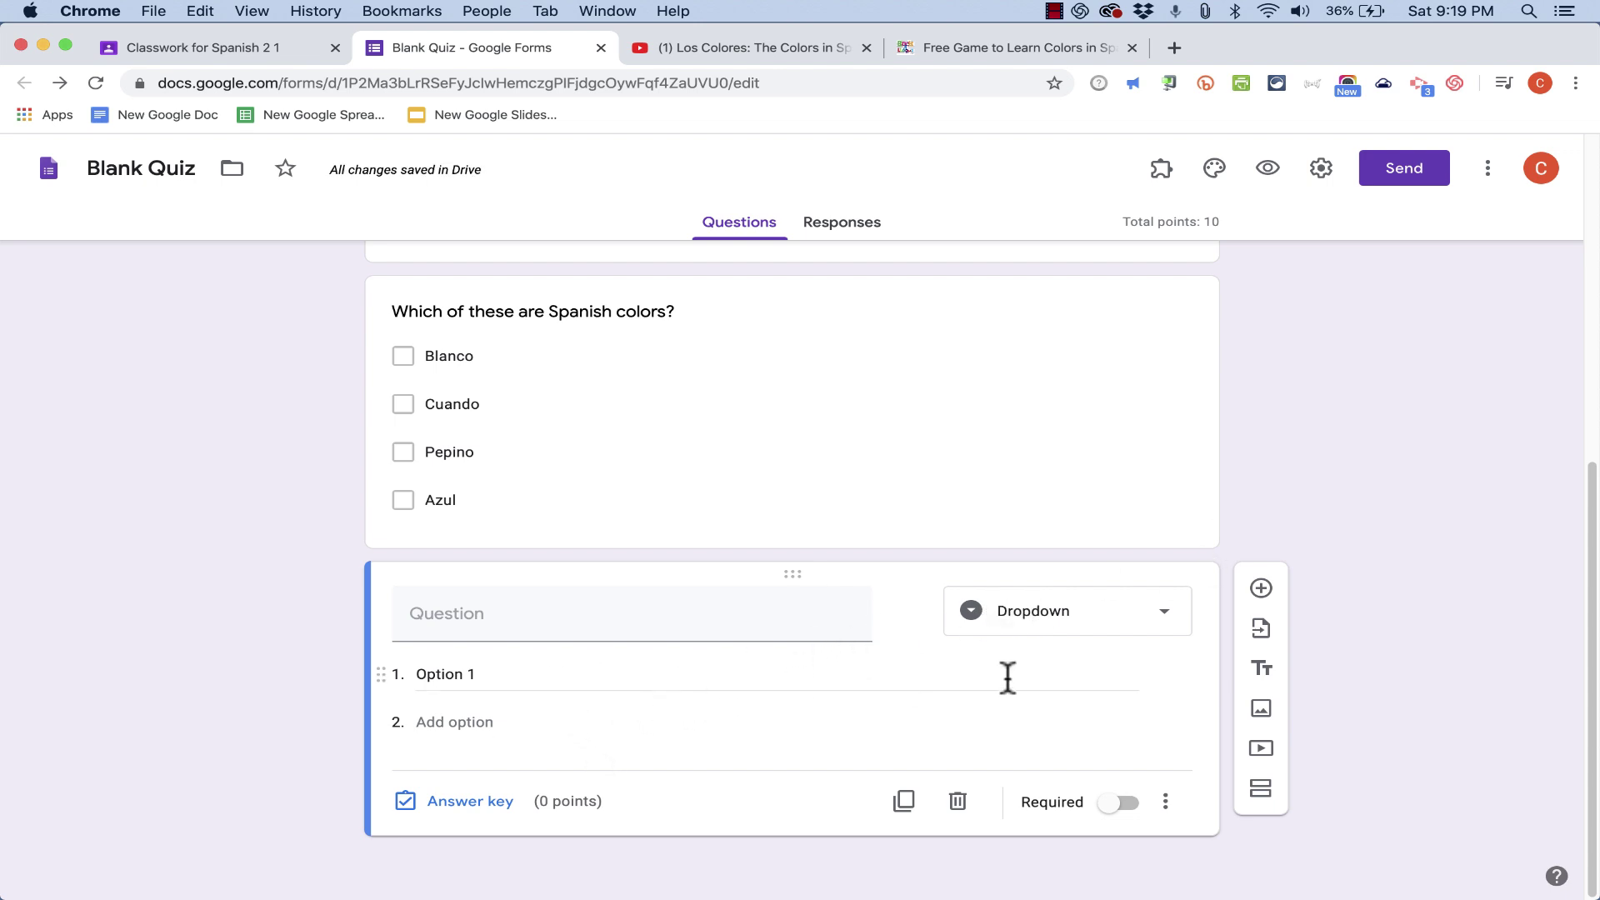
# - Add another question below it set to a 1-to-5 linear scale
pyautogui.click(1260, 588)
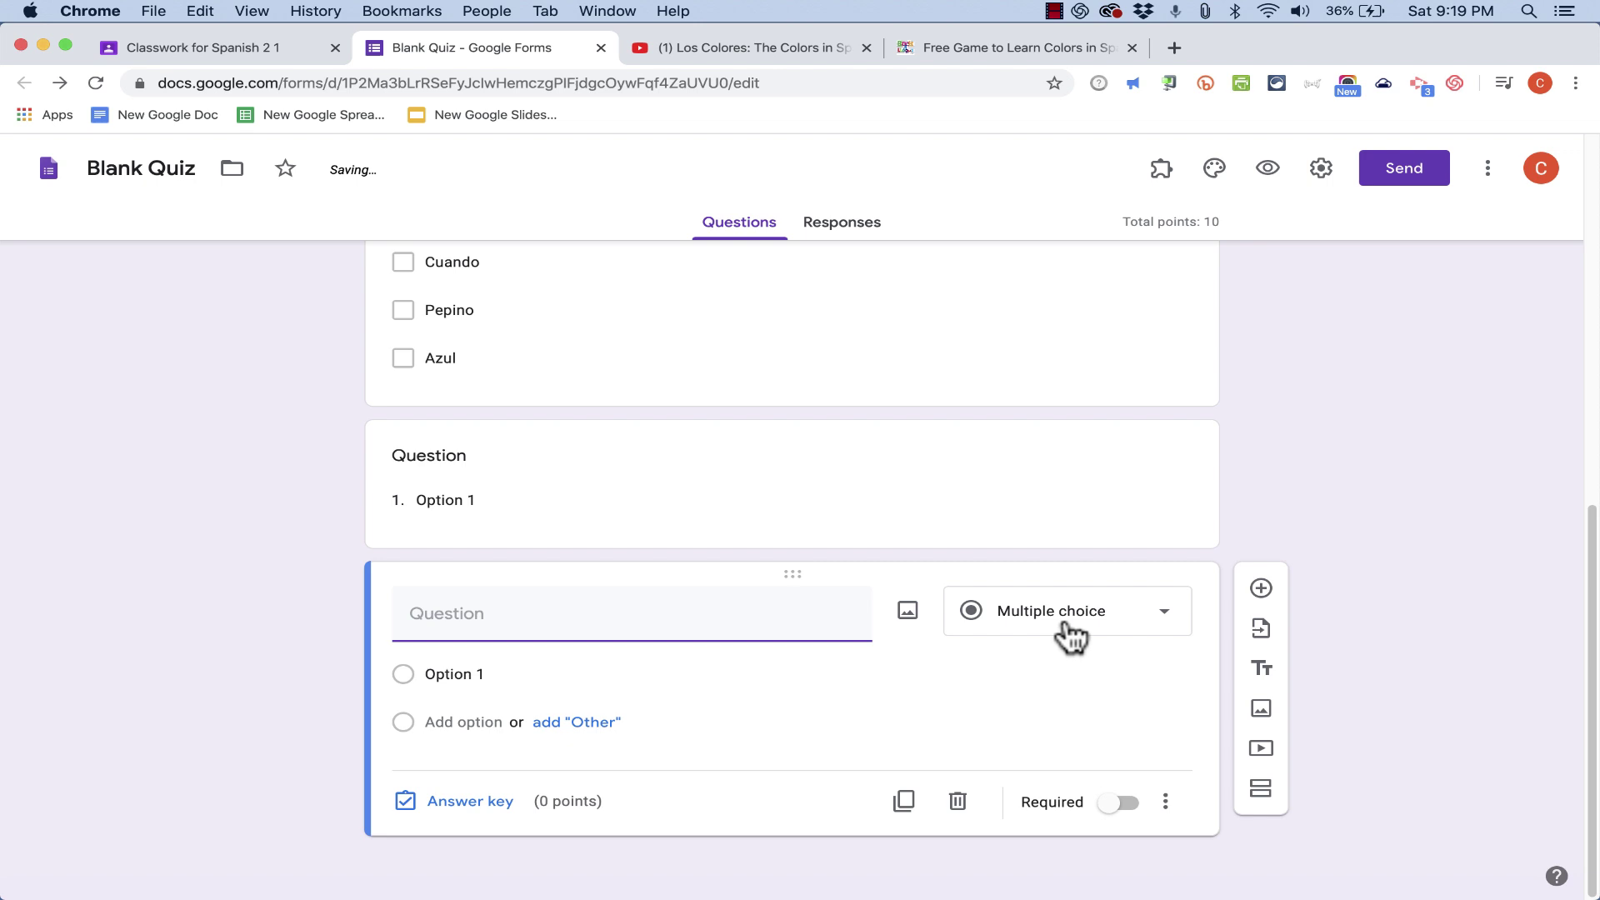
pyautogui.click(1064, 627)
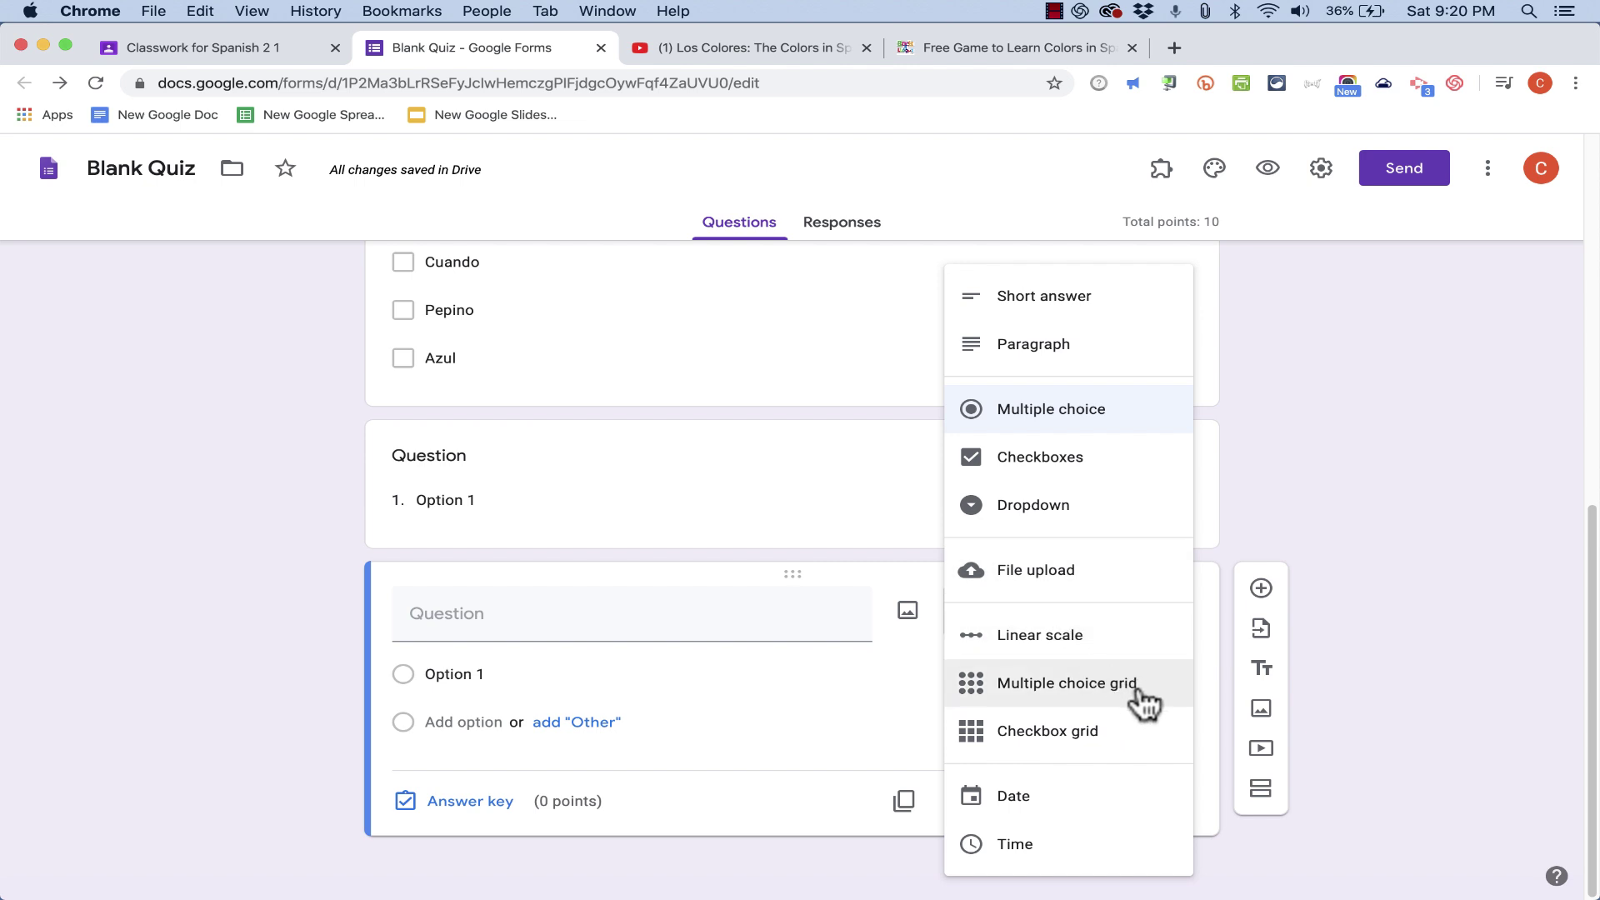
pyautogui.click(1084, 643)
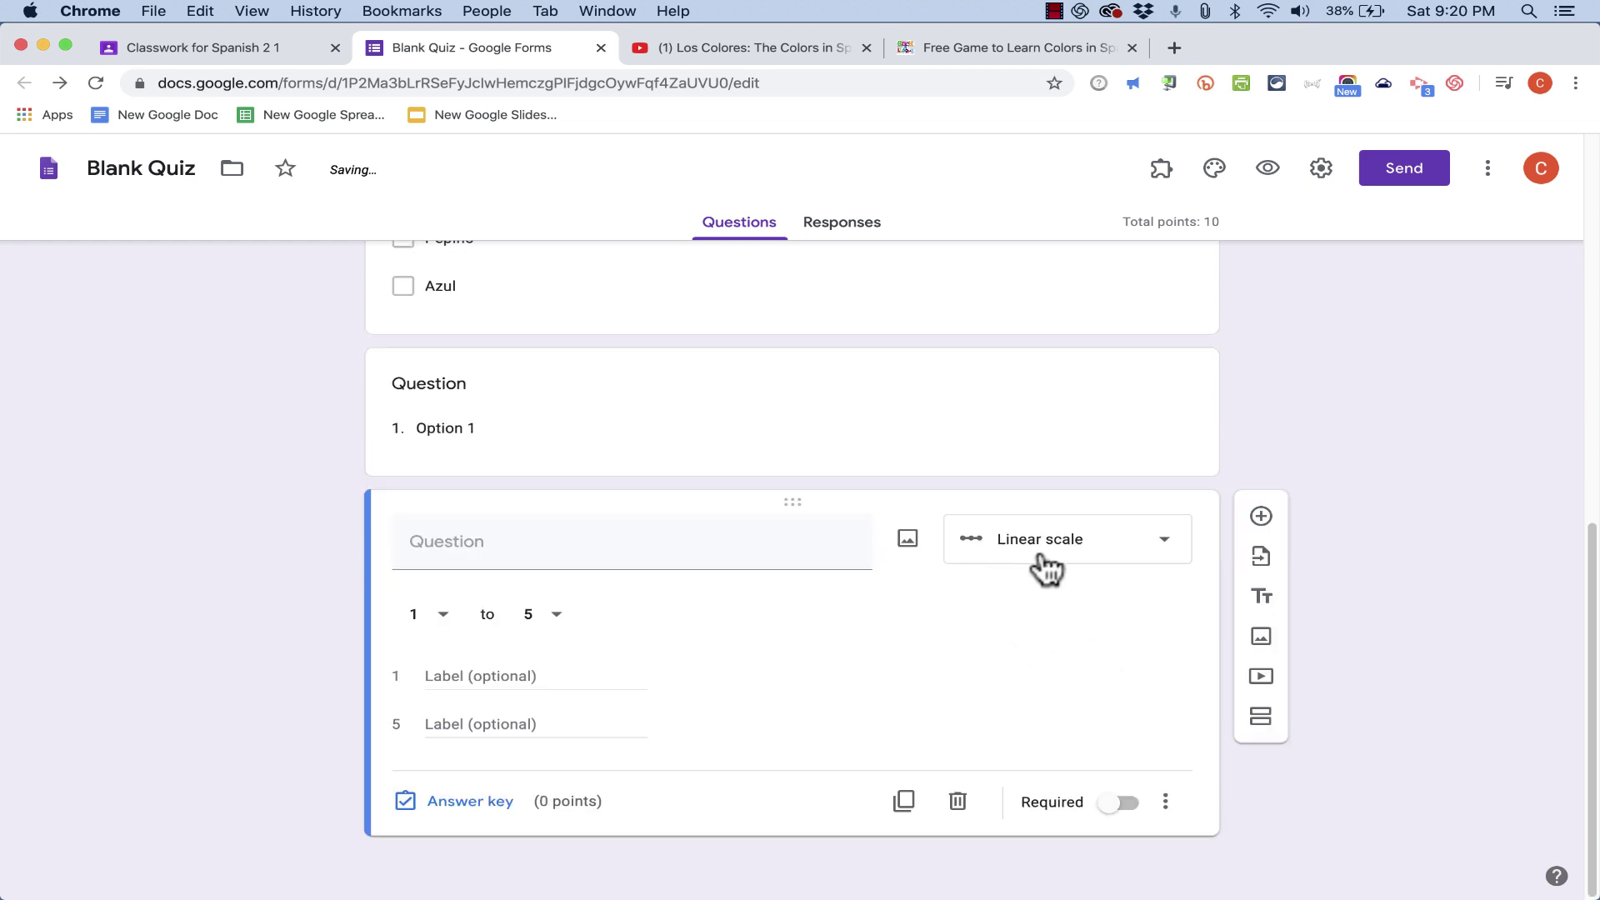
# - Title the scale question 'How well do you know your Spanish colors, from 1-10' and extend it to 10
pyautogui.click(527, 553)
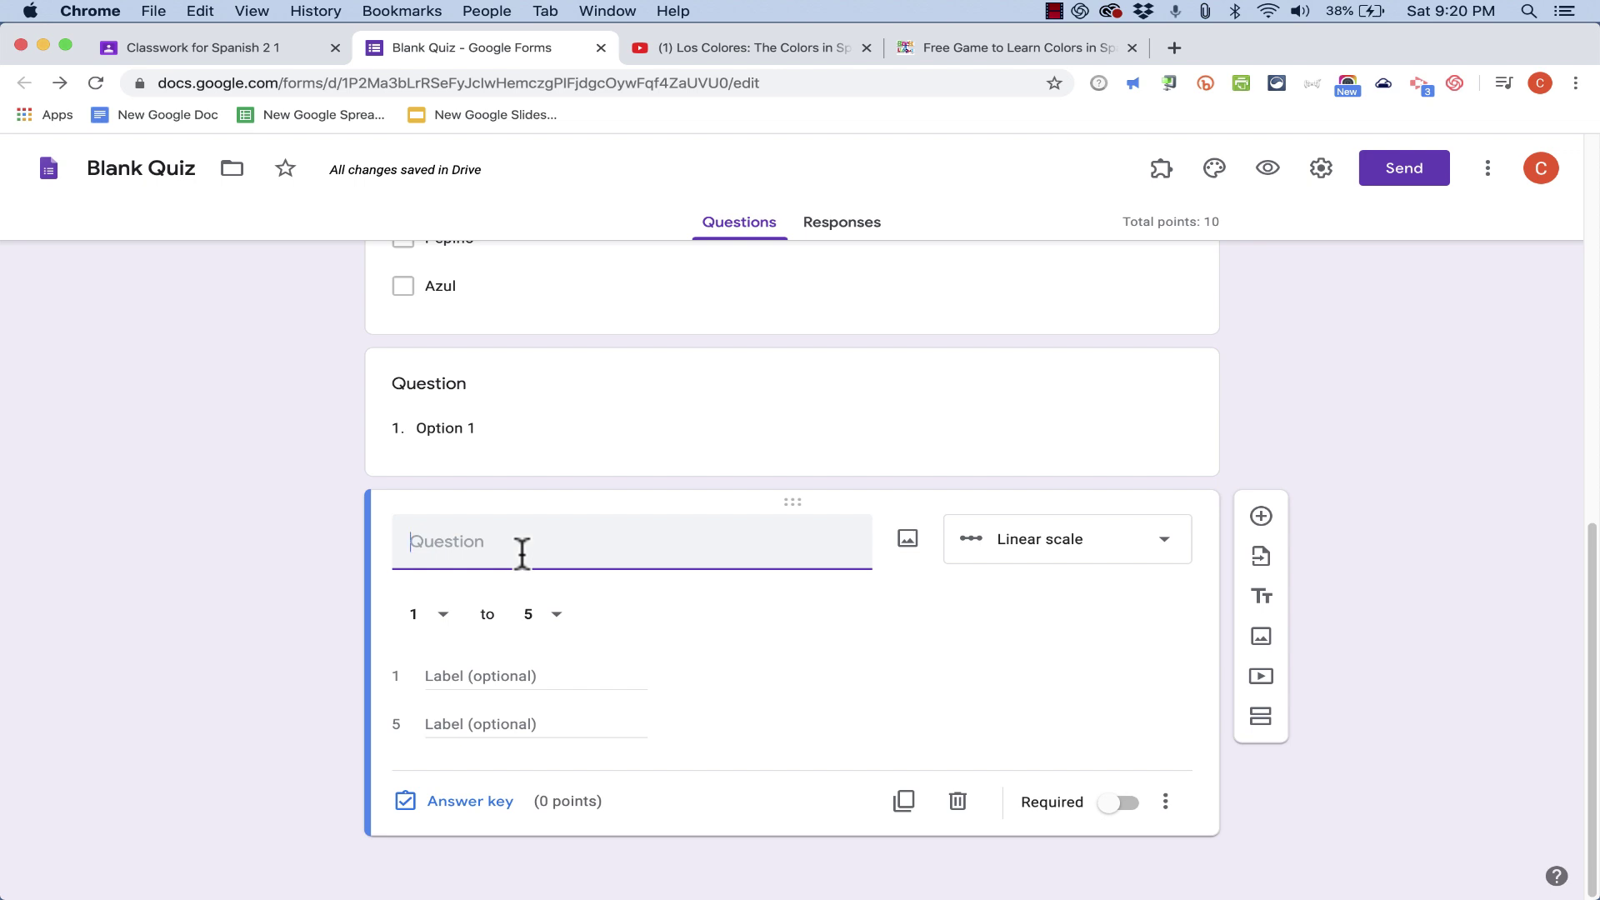
pyautogui.write('How well do you know your Spanish colors, from 1-10?')
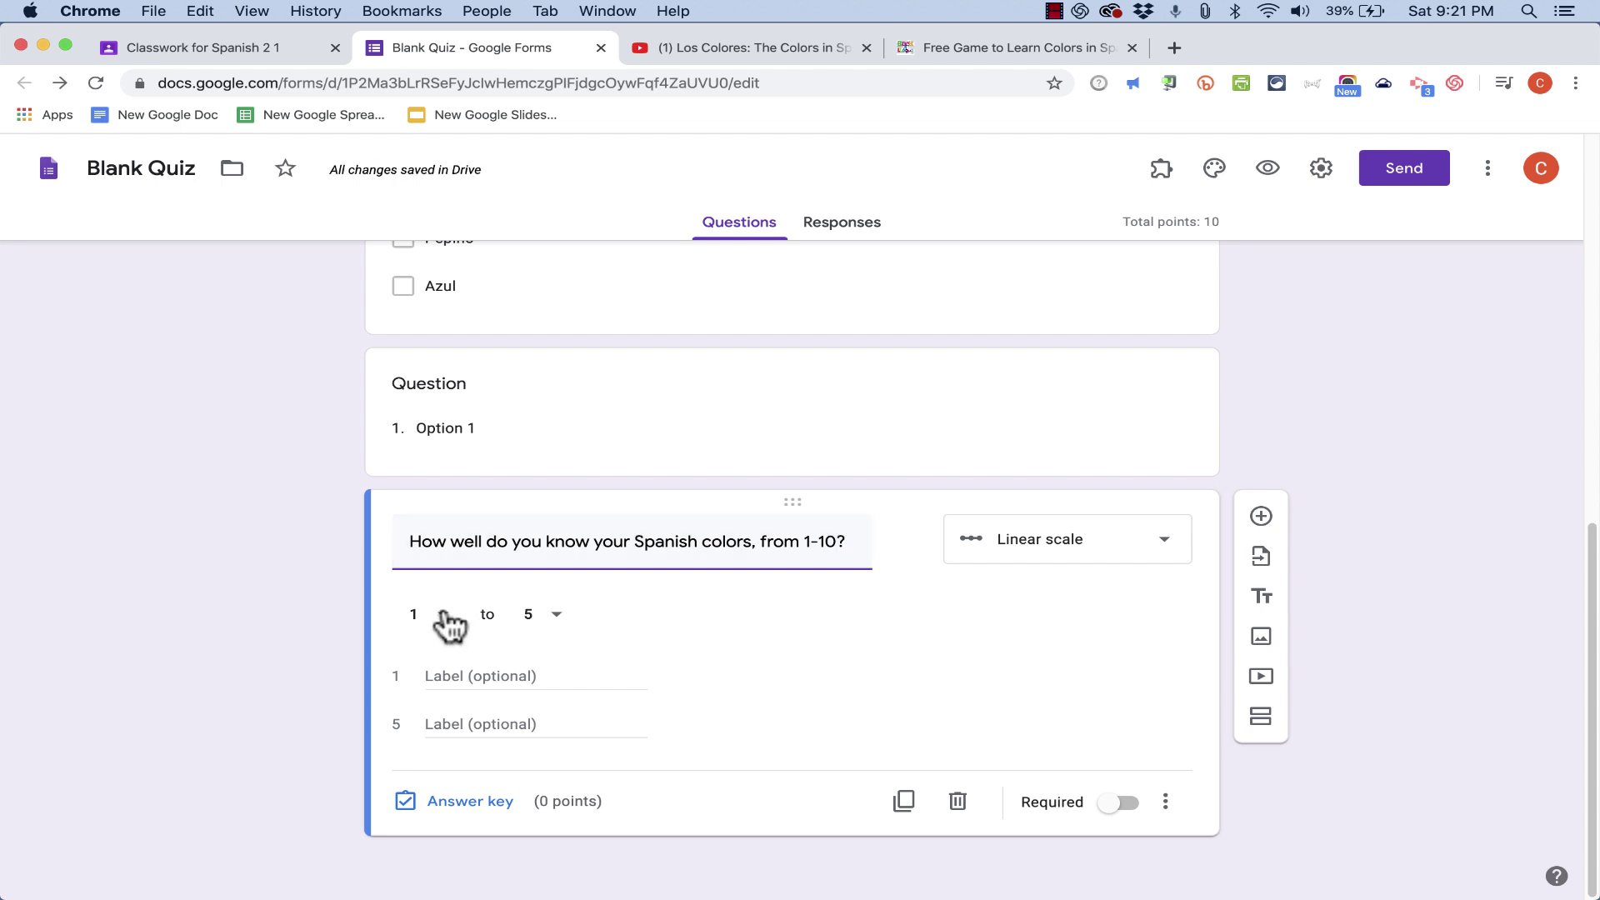
pyautogui.click(552, 618)
pyautogui.click(550, 846)
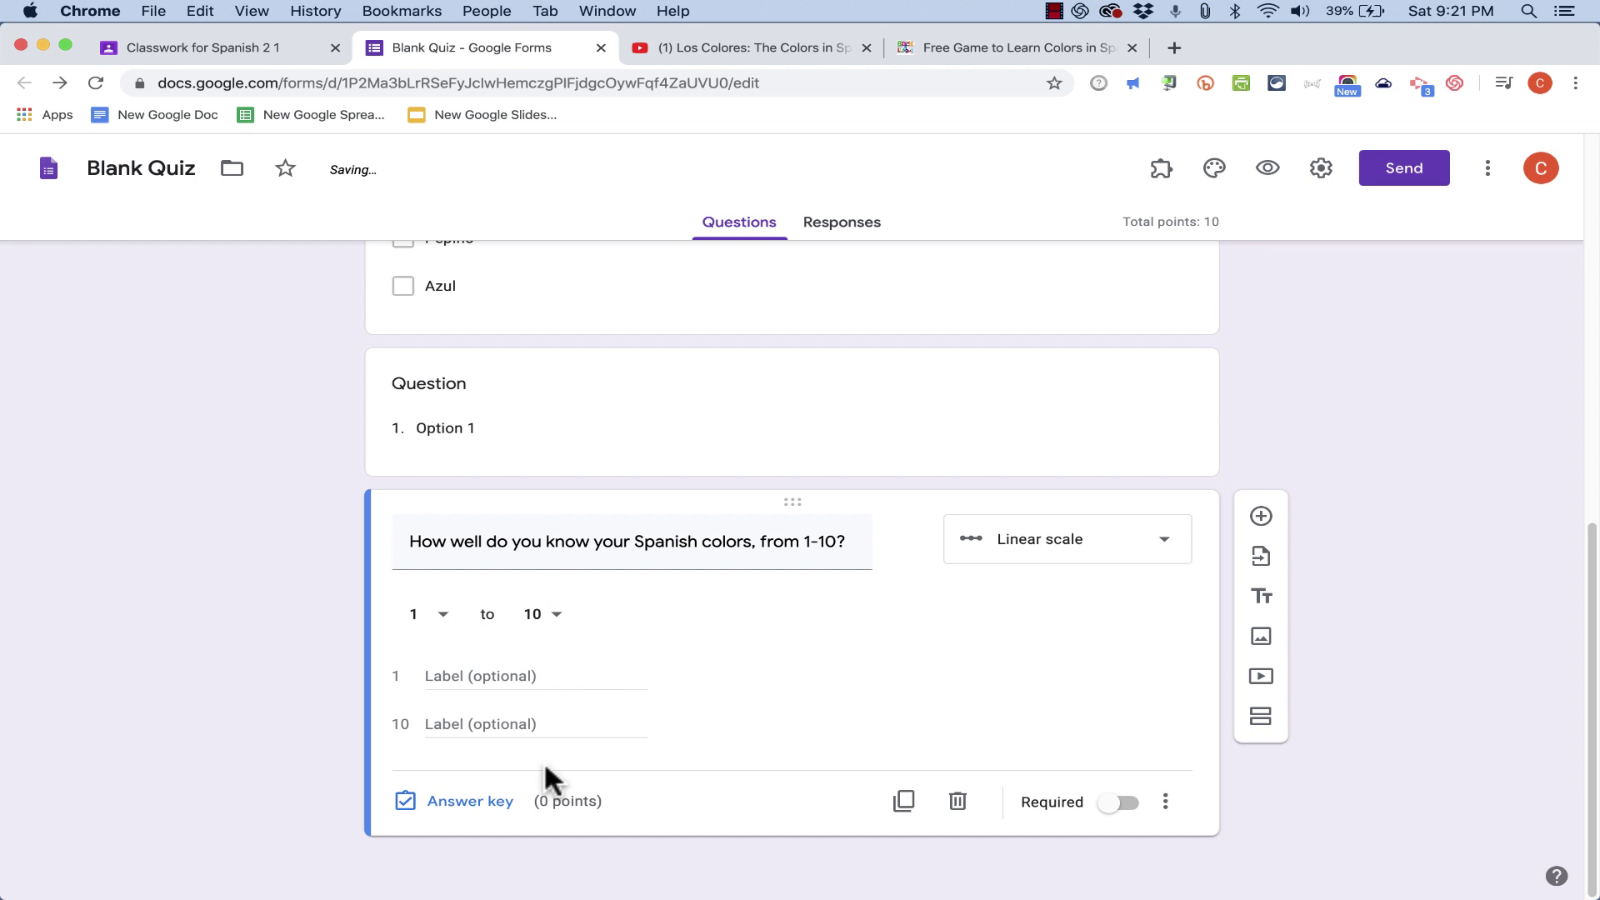
pyautogui.click(552, 623)
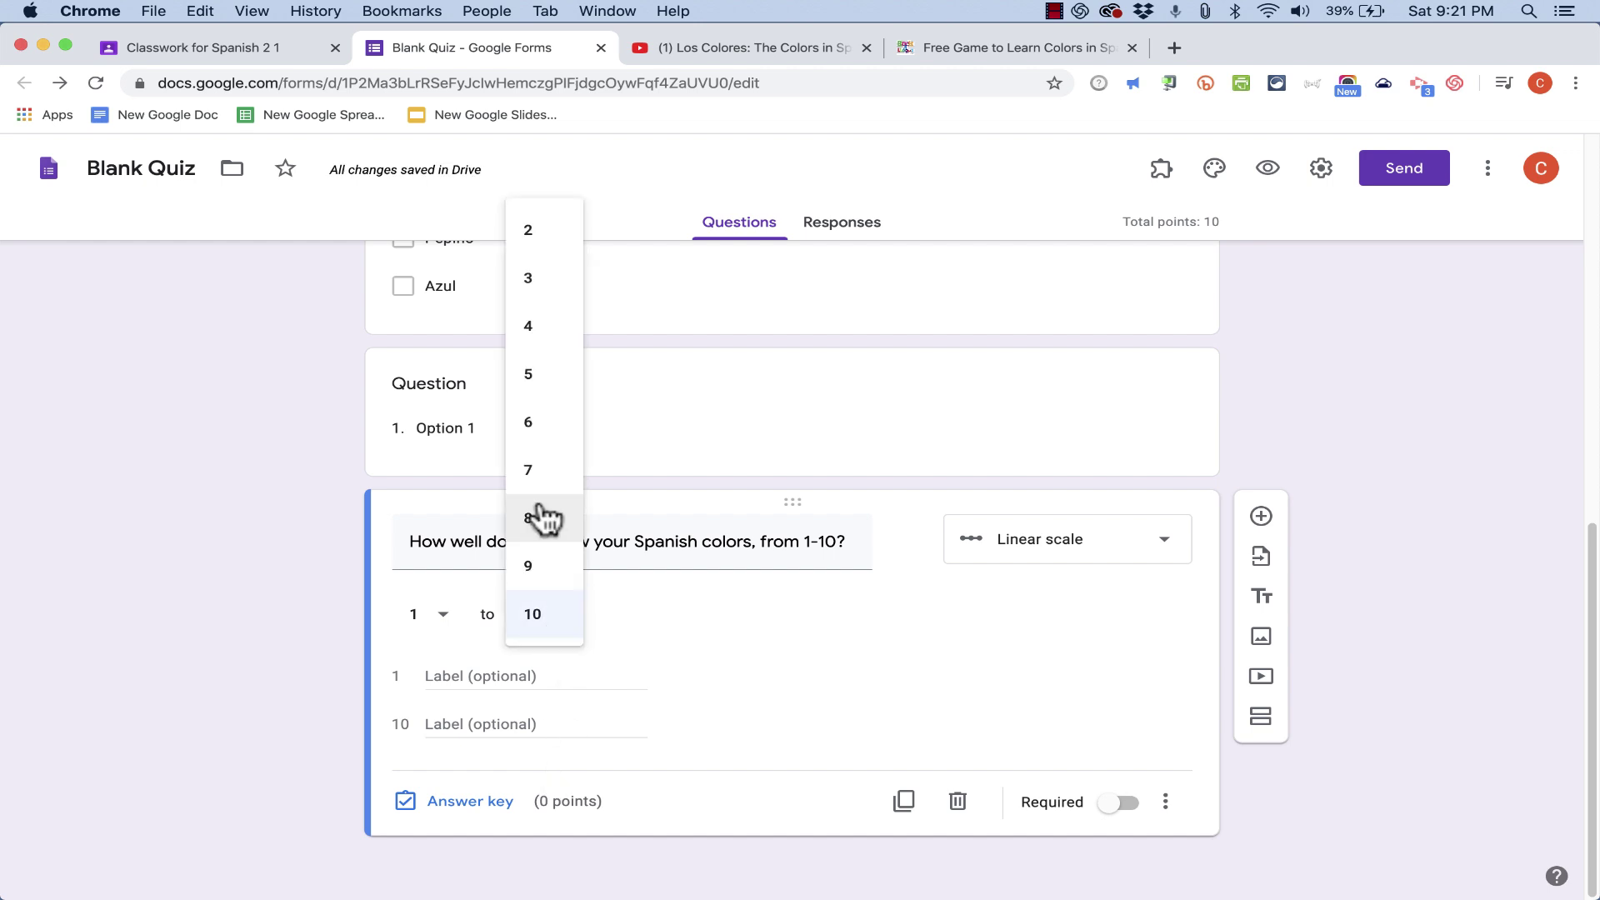
pyautogui.click(552, 623)
# - Label the scale ends 'Not well at all' and 'Very well' and make the question required
pyautogui.click(543, 673)
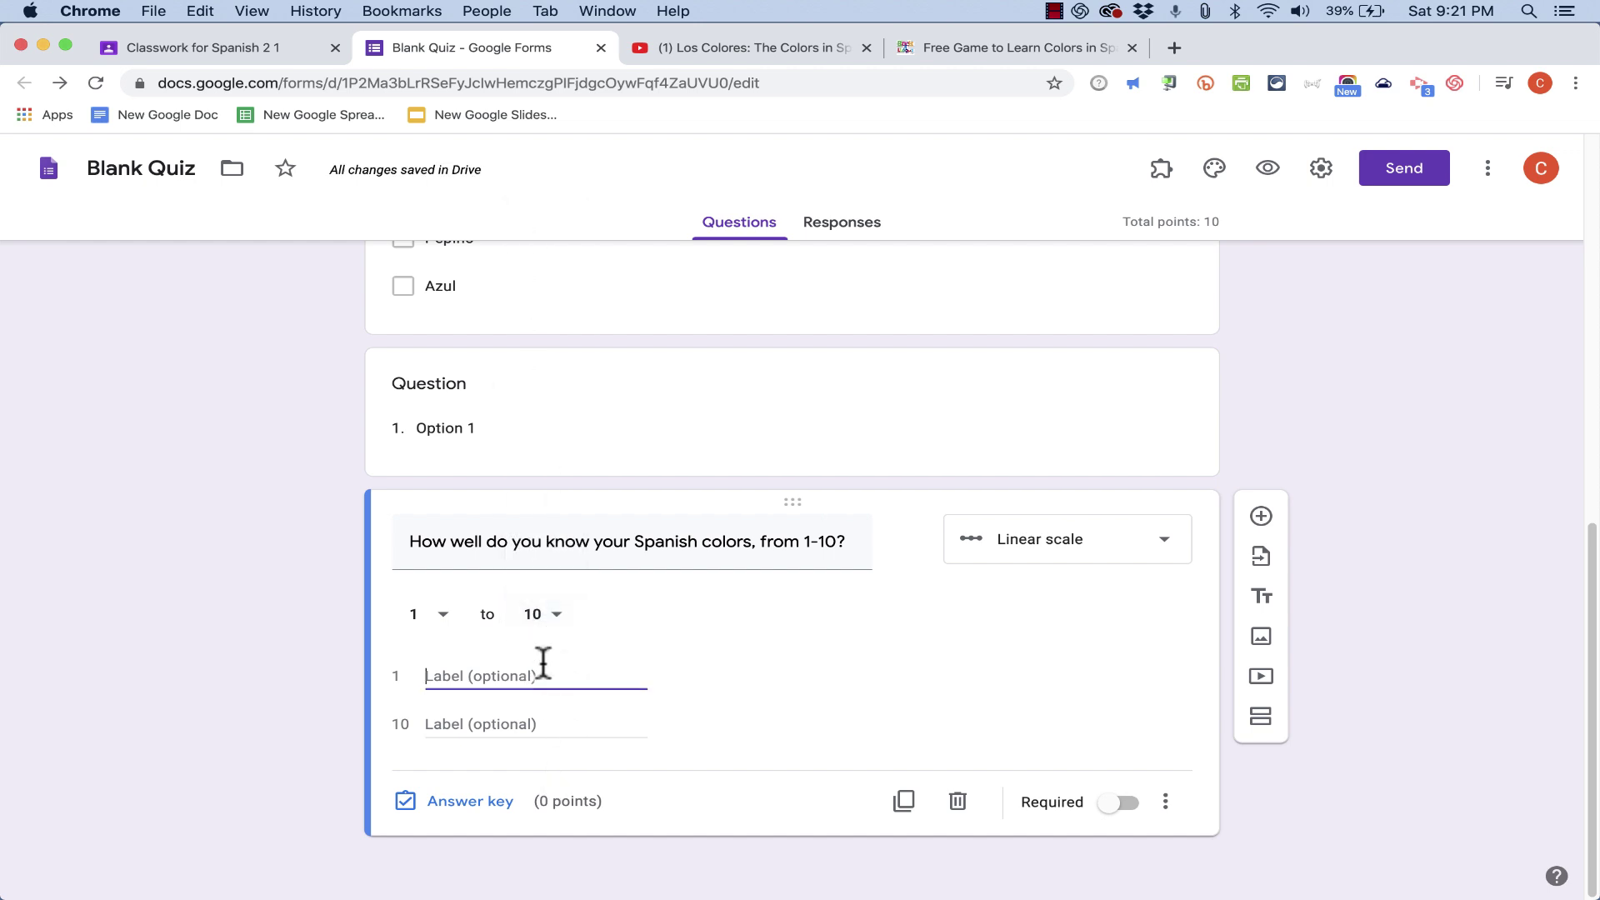
pyautogui.write('Not well at all')
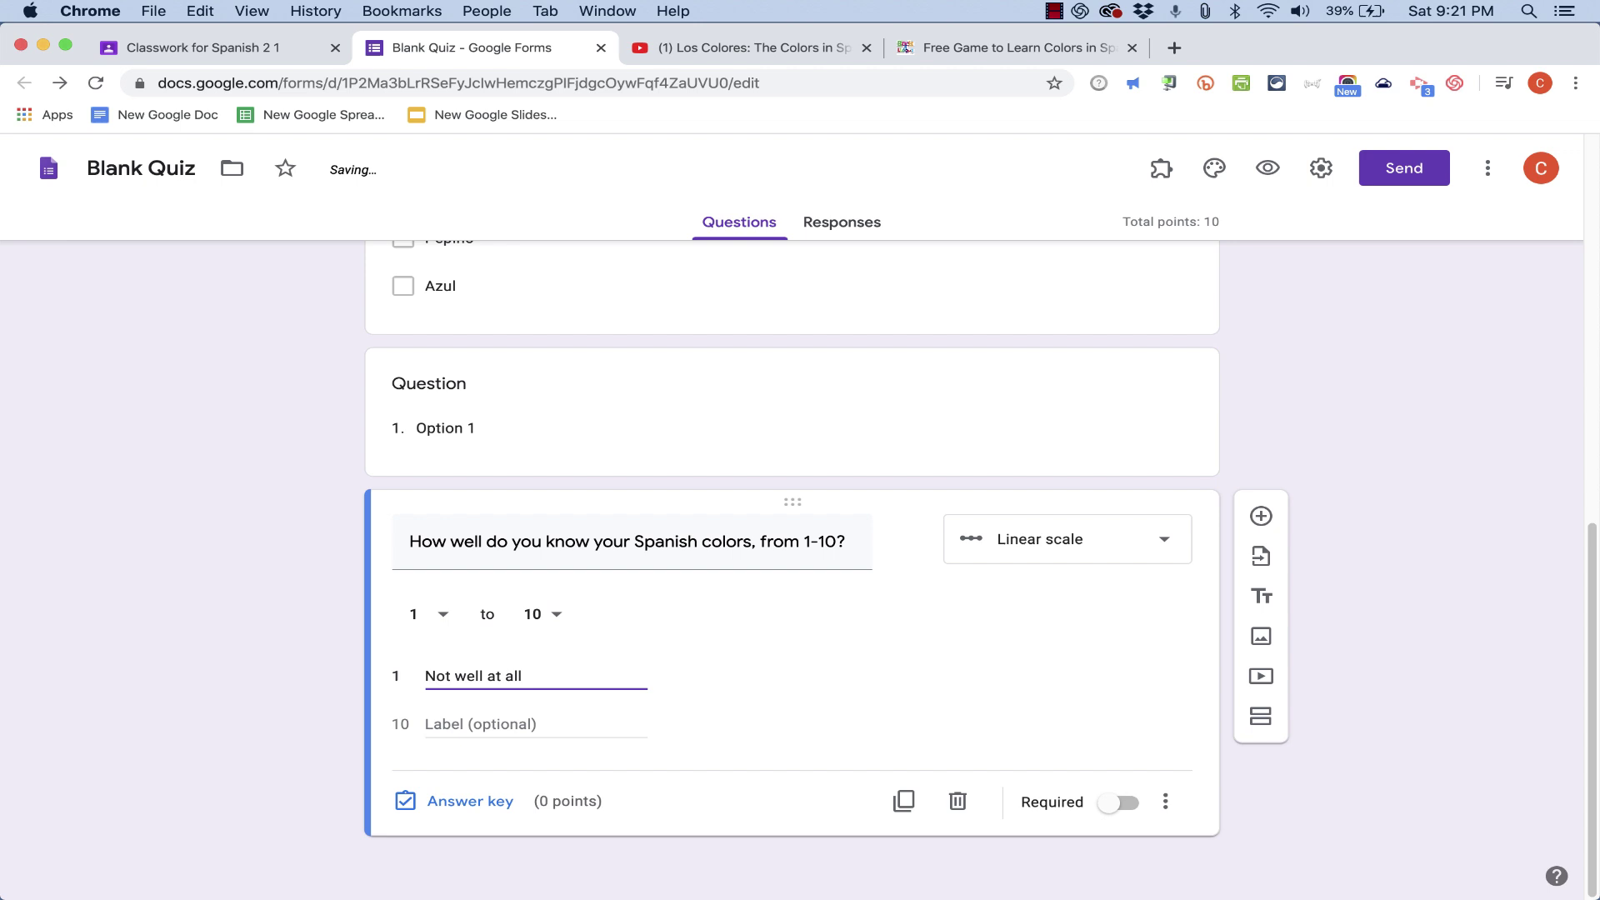
pyautogui.click(505, 722)
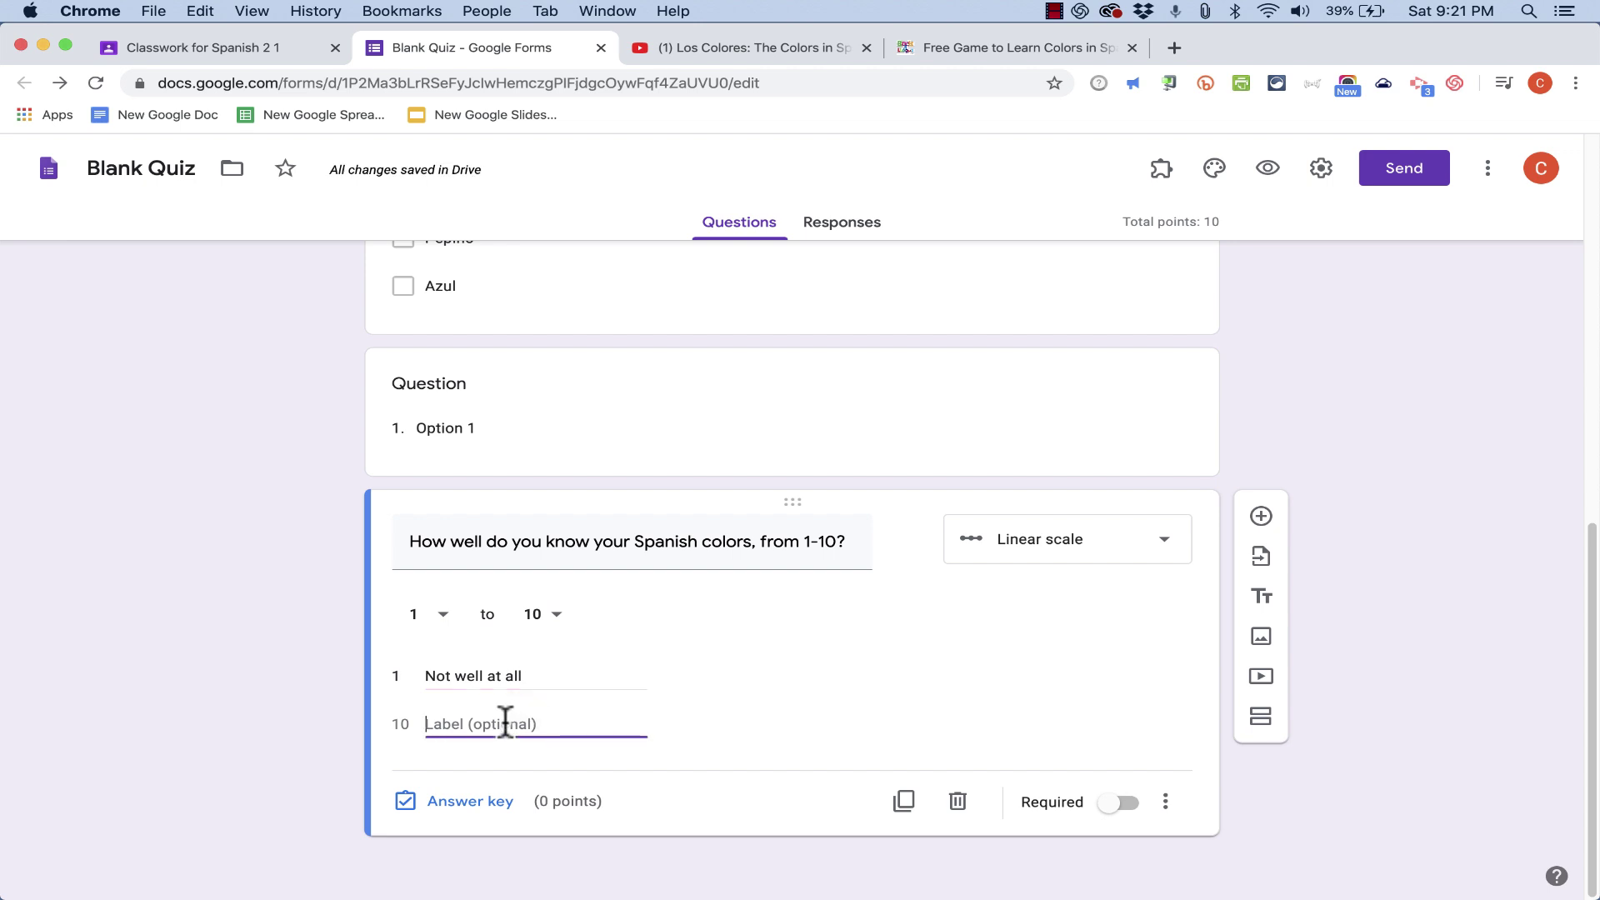
pyautogui.write('Very well')
pyautogui.click(1117, 804)
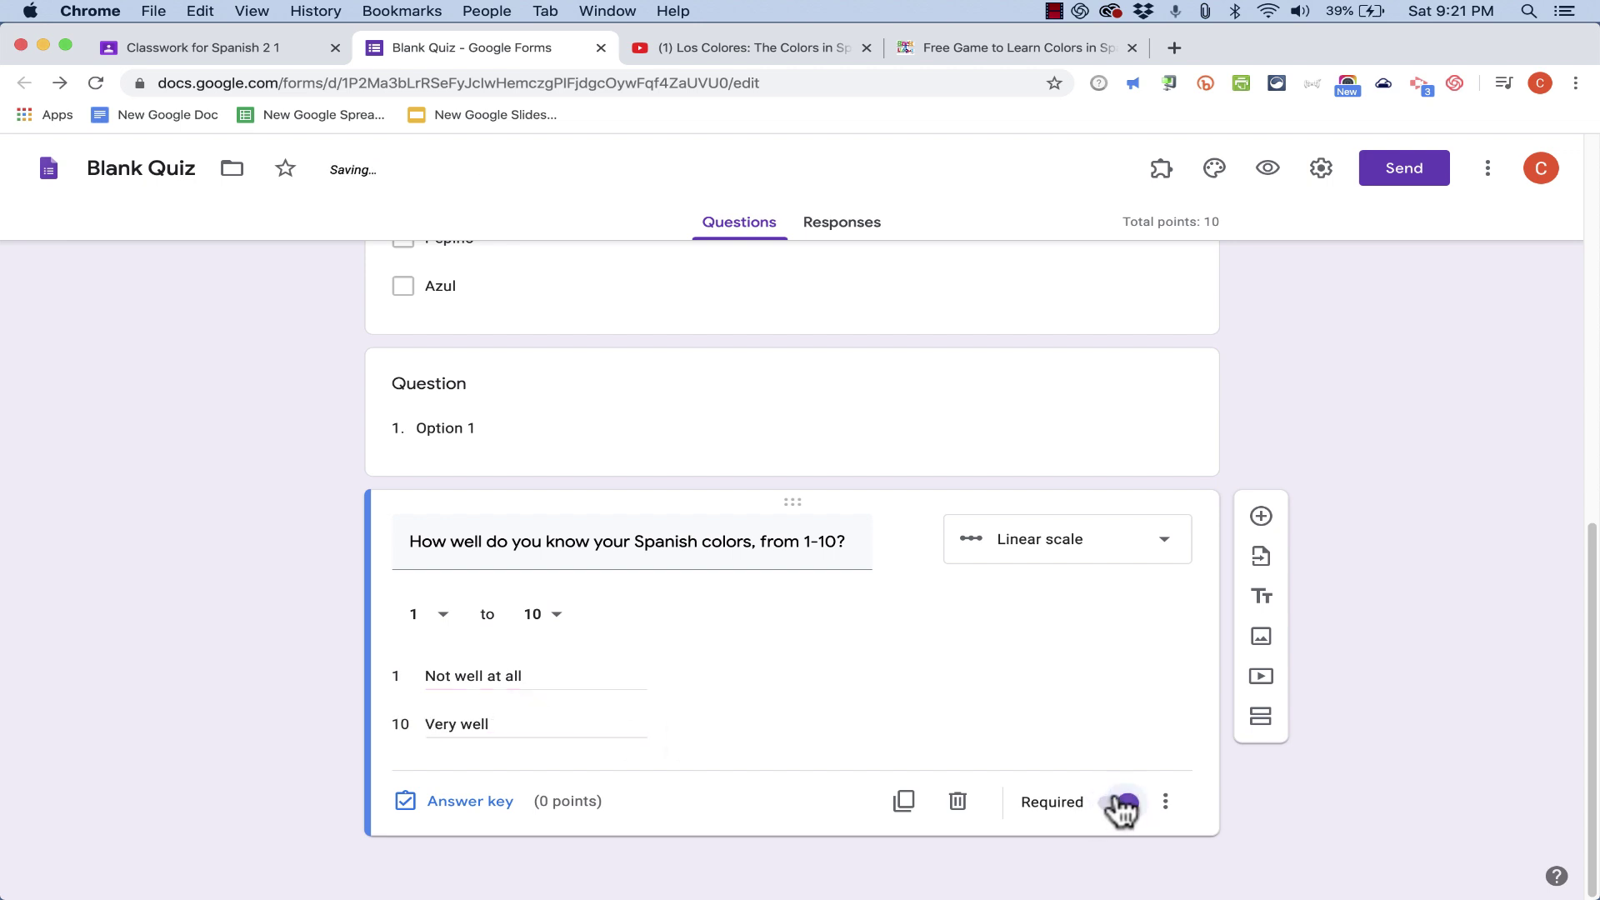
pyautogui.click(486, 797)
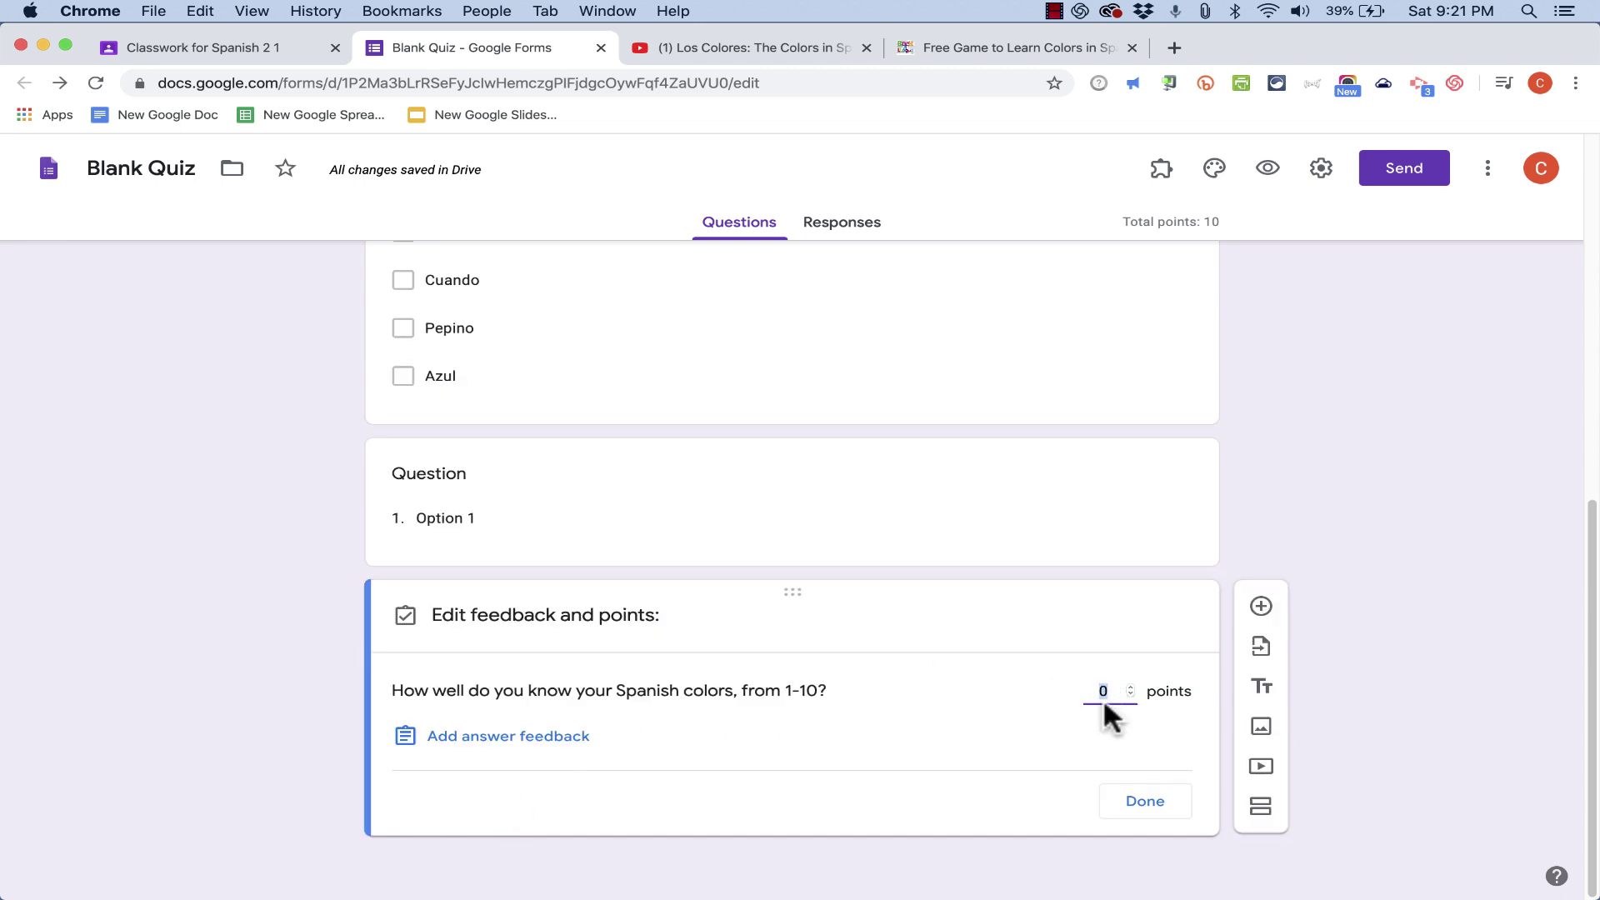
pyautogui.click(1157, 808)
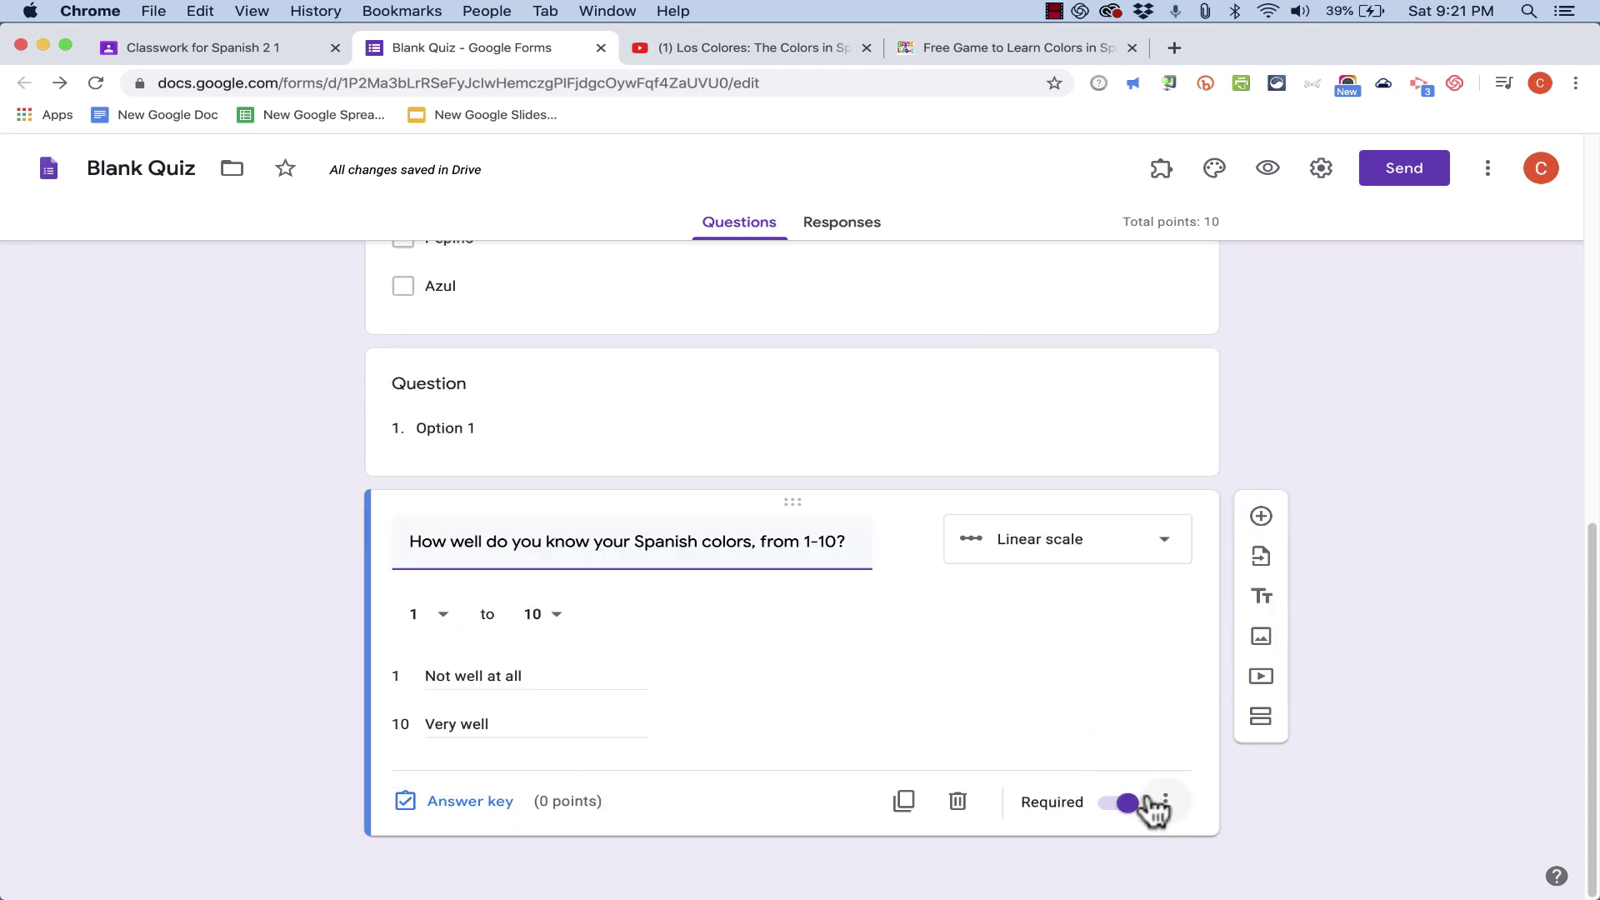
pyautogui.click(1260, 515)
# - Turn the new question into a multiple choice grid and delete the extra blank question
pyautogui.click(1151, 623)
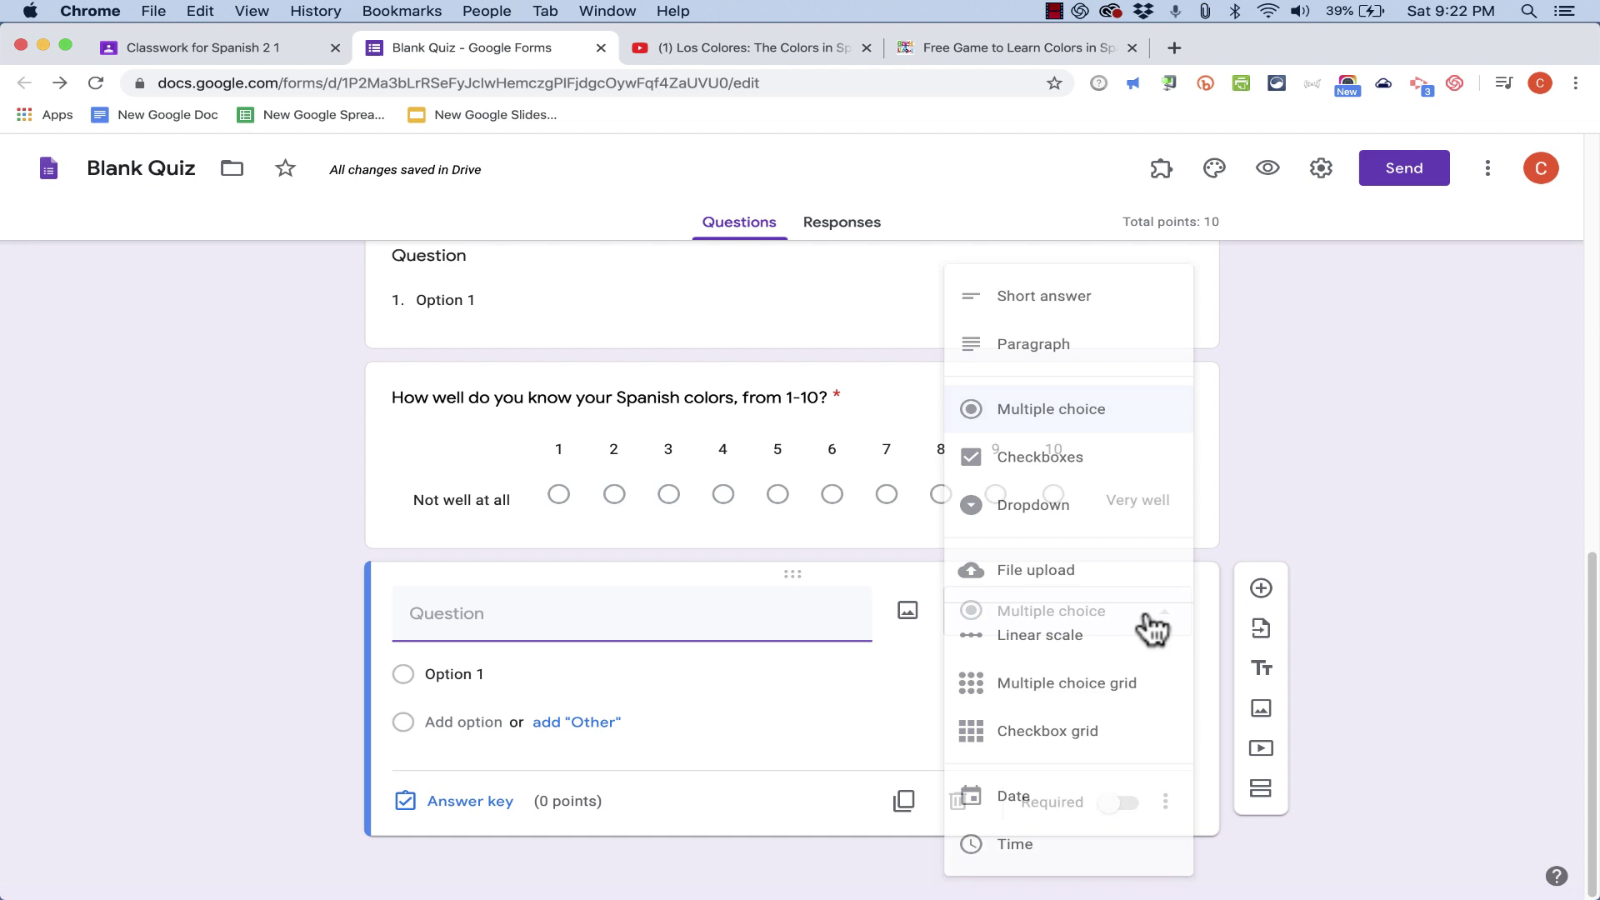
pyautogui.click(1114, 683)
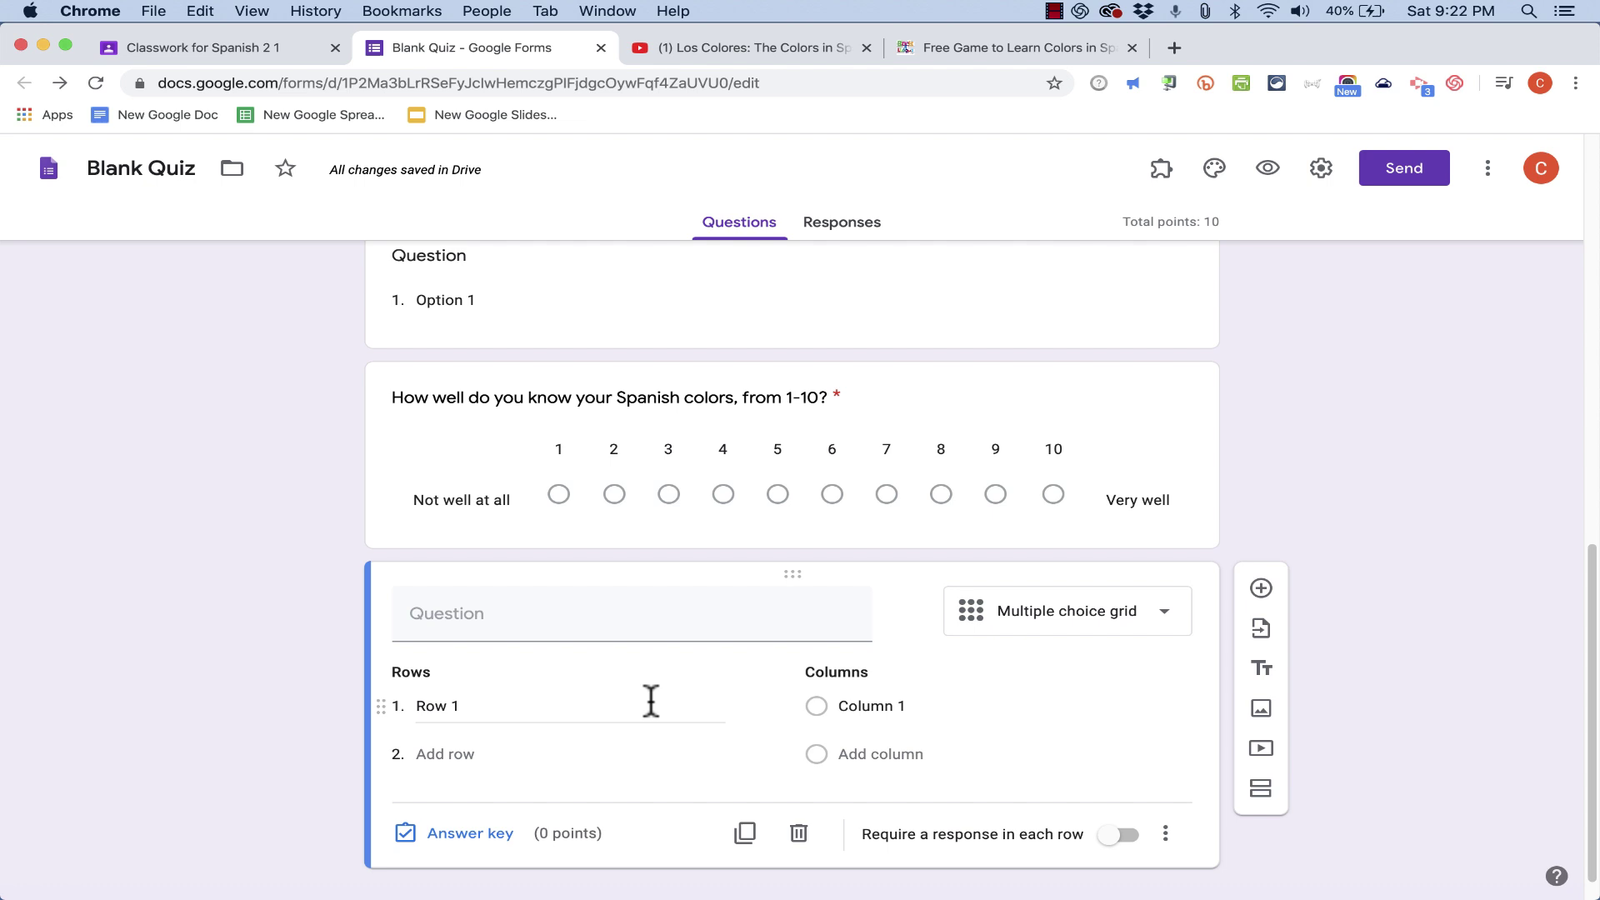
pyautogui.click(798, 833)
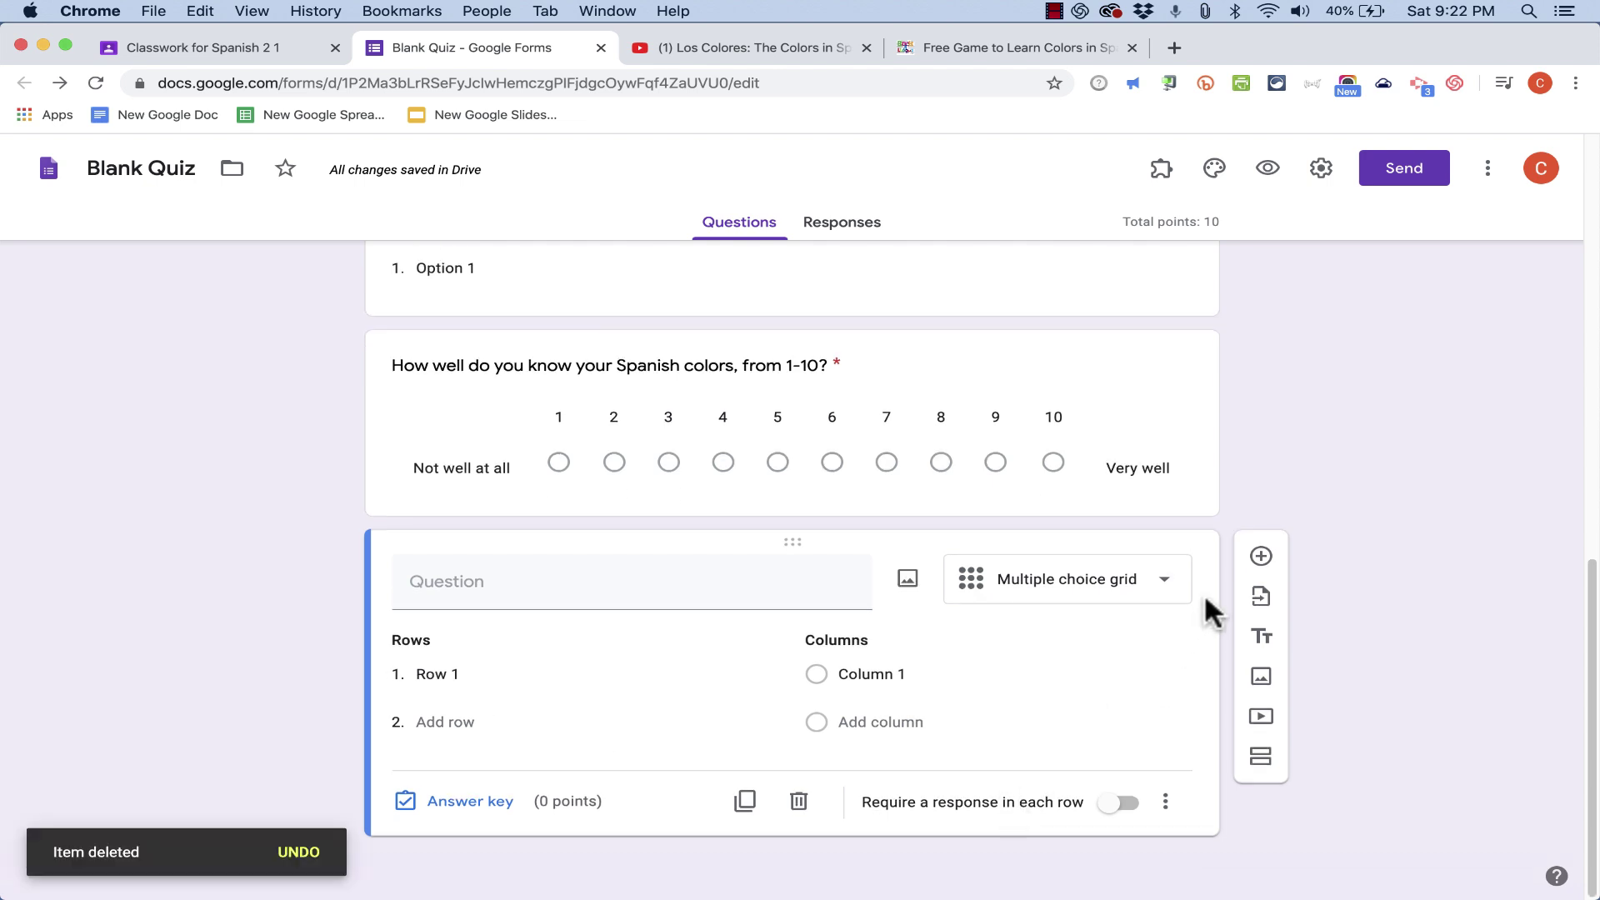
# - Add another question below the grid and set it to Checkbox grid
pyautogui.click(1260, 556)
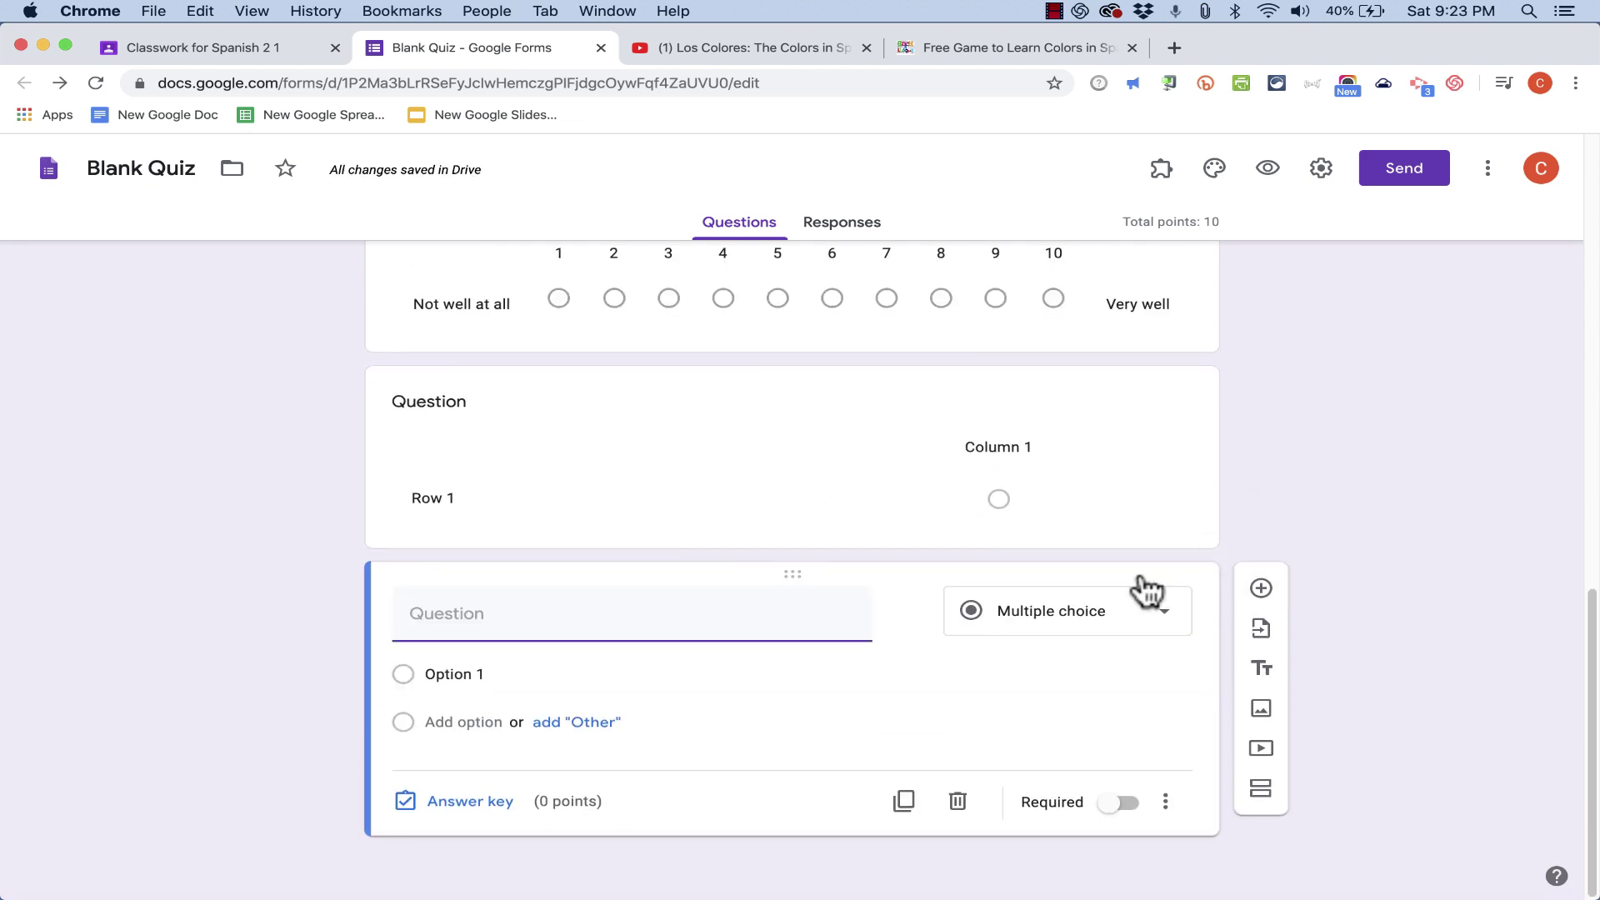
pyautogui.click(1114, 626)
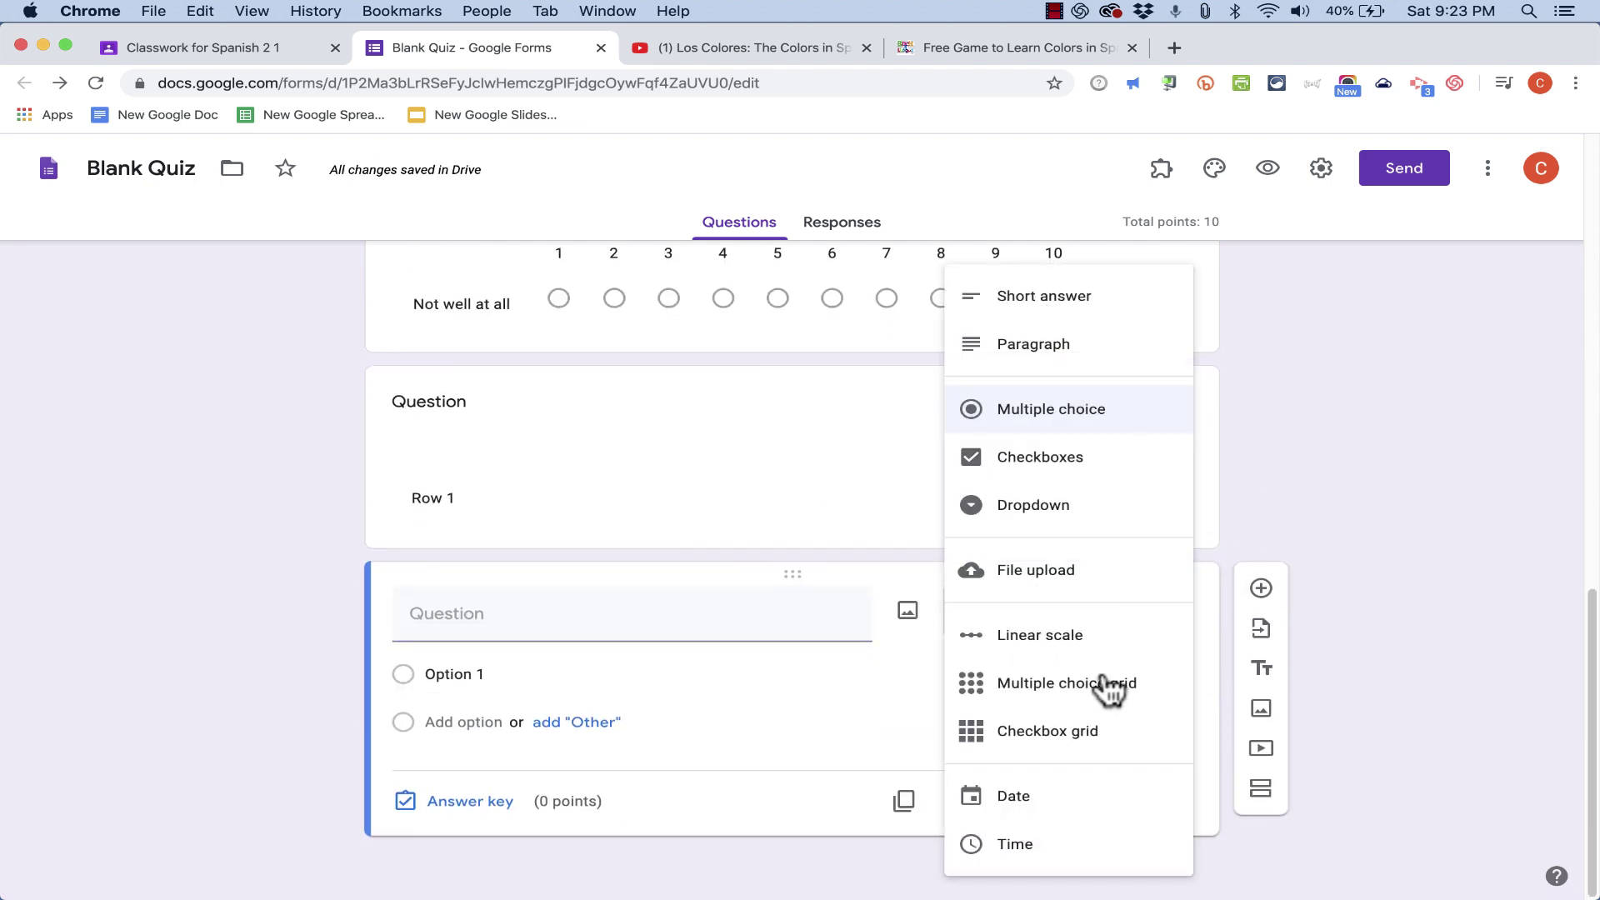
pyautogui.click(1098, 755)
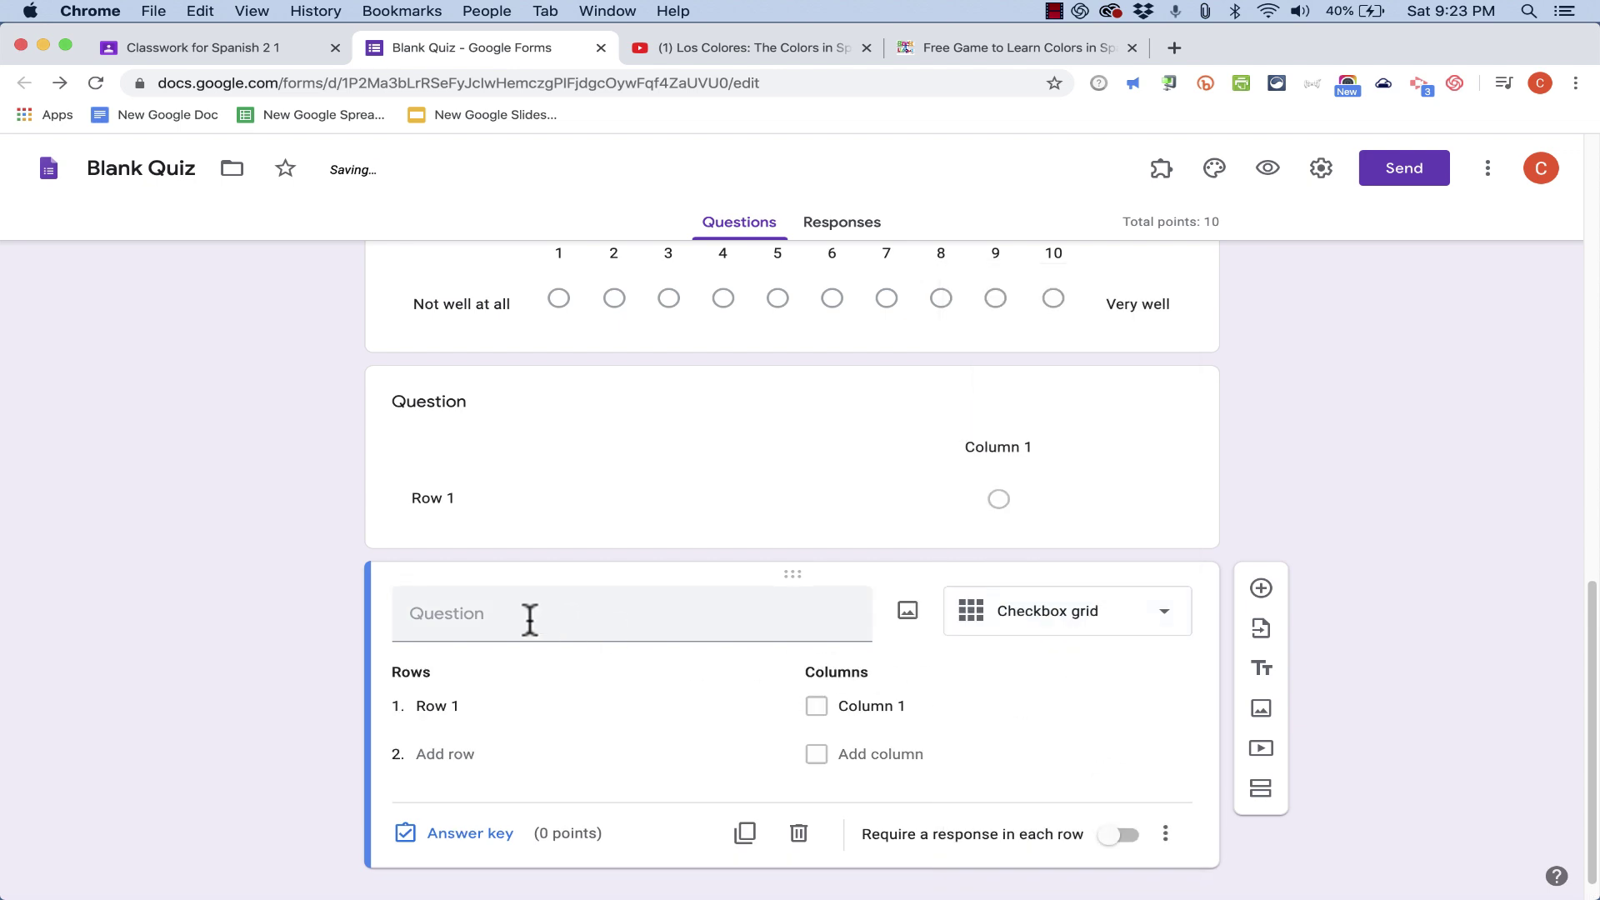
pyautogui.click(1112, 500)
pyautogui.click(1067, 764)
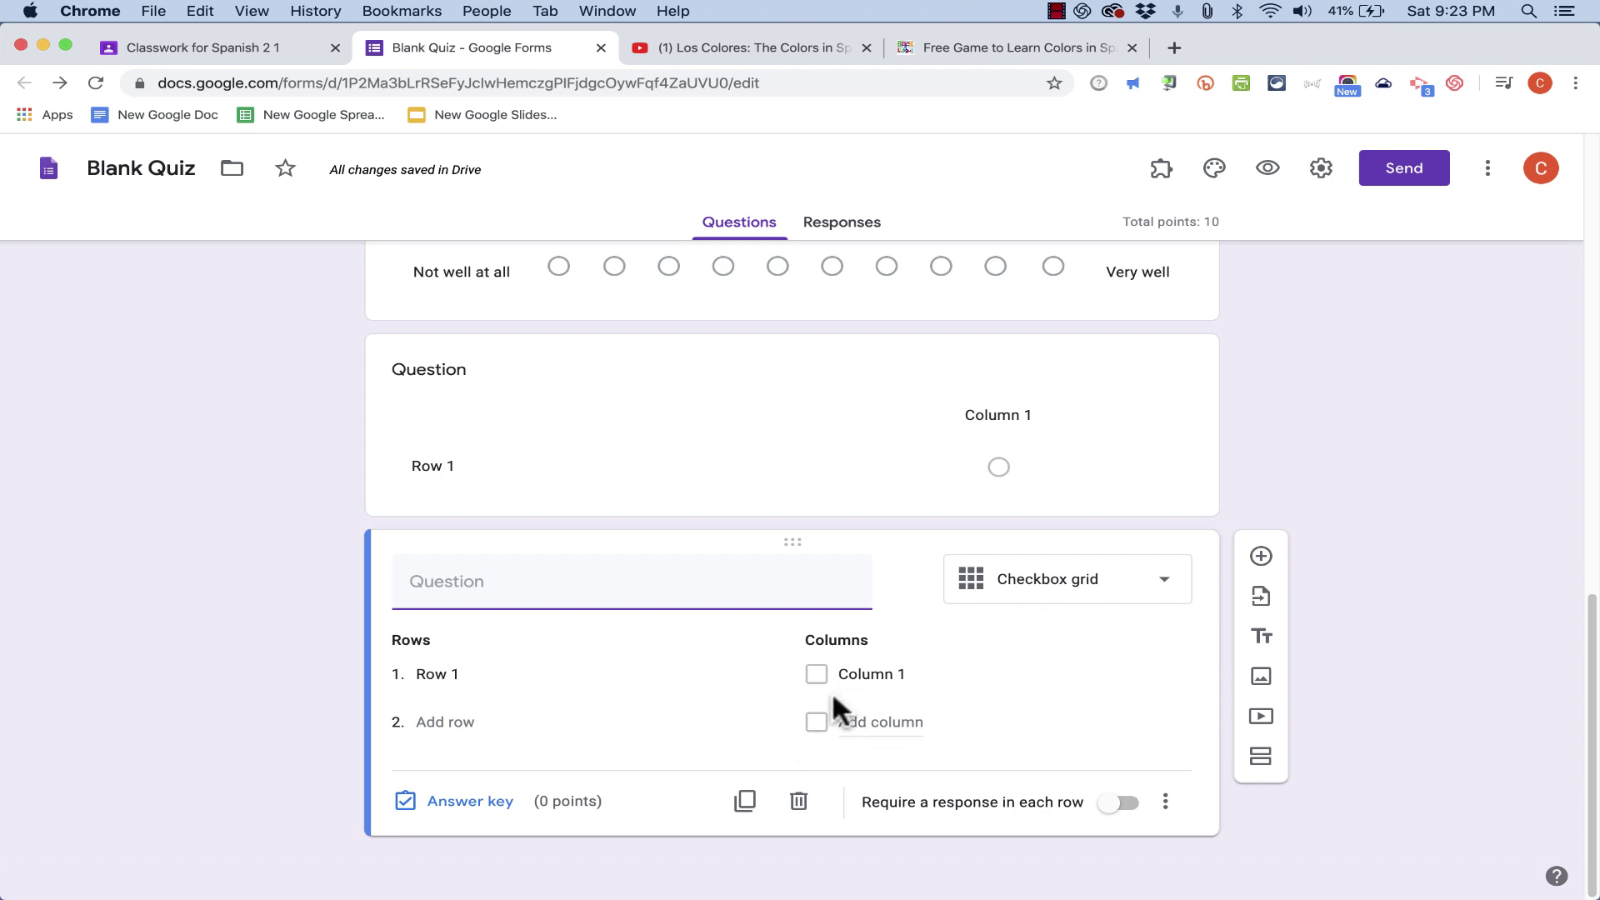
pyautogui.scroll(15, 1083, 747)
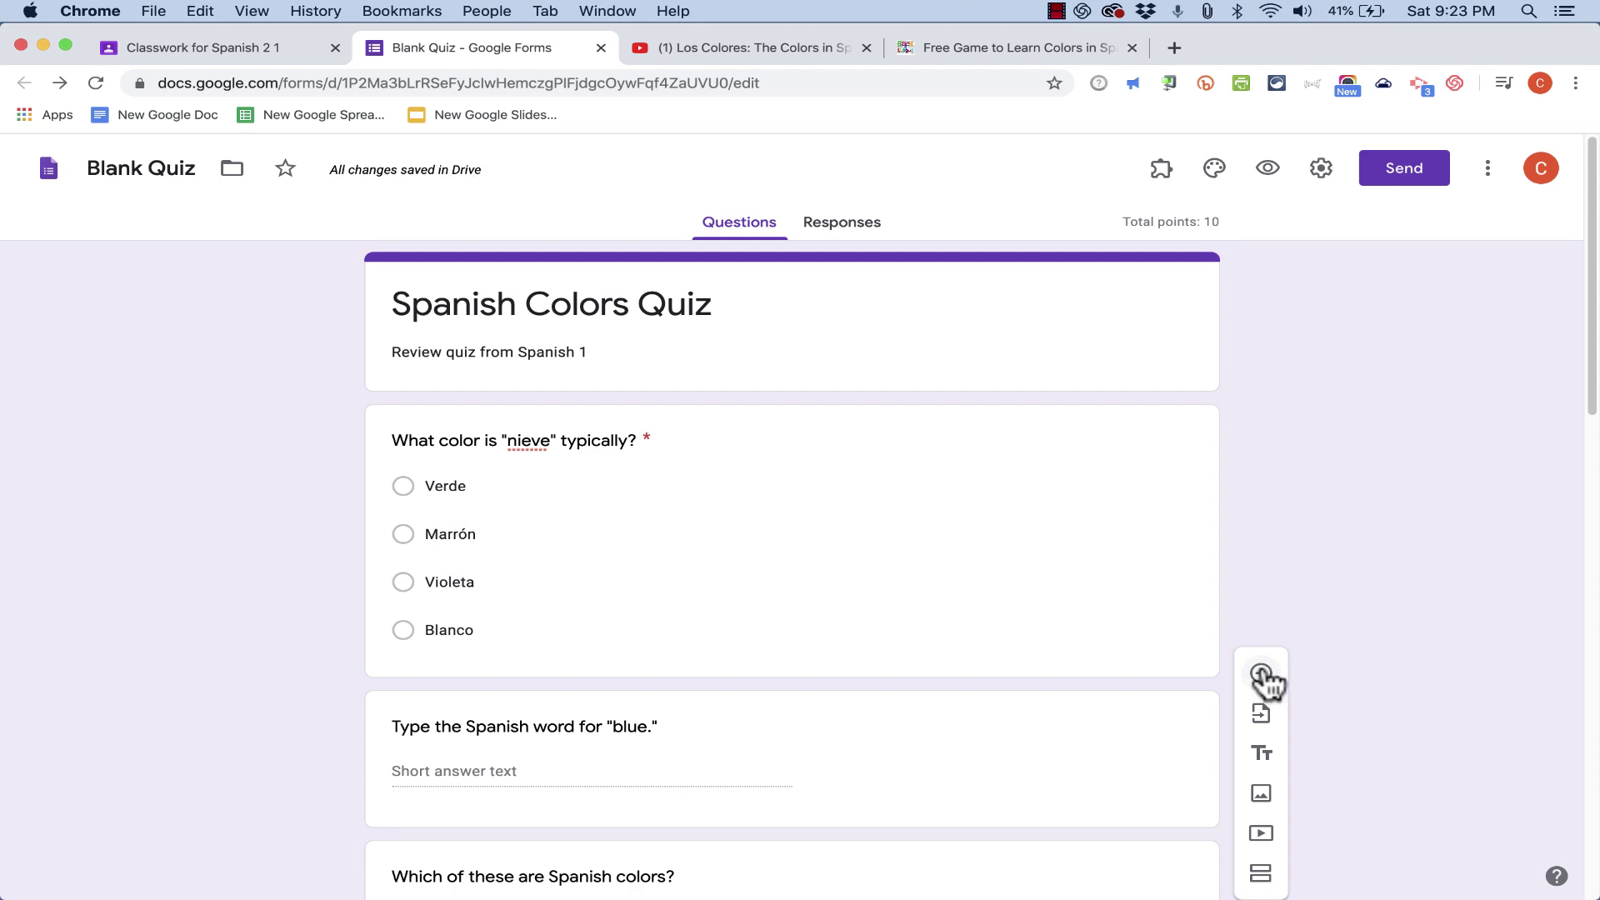
pyautogui.click(1259, 715)
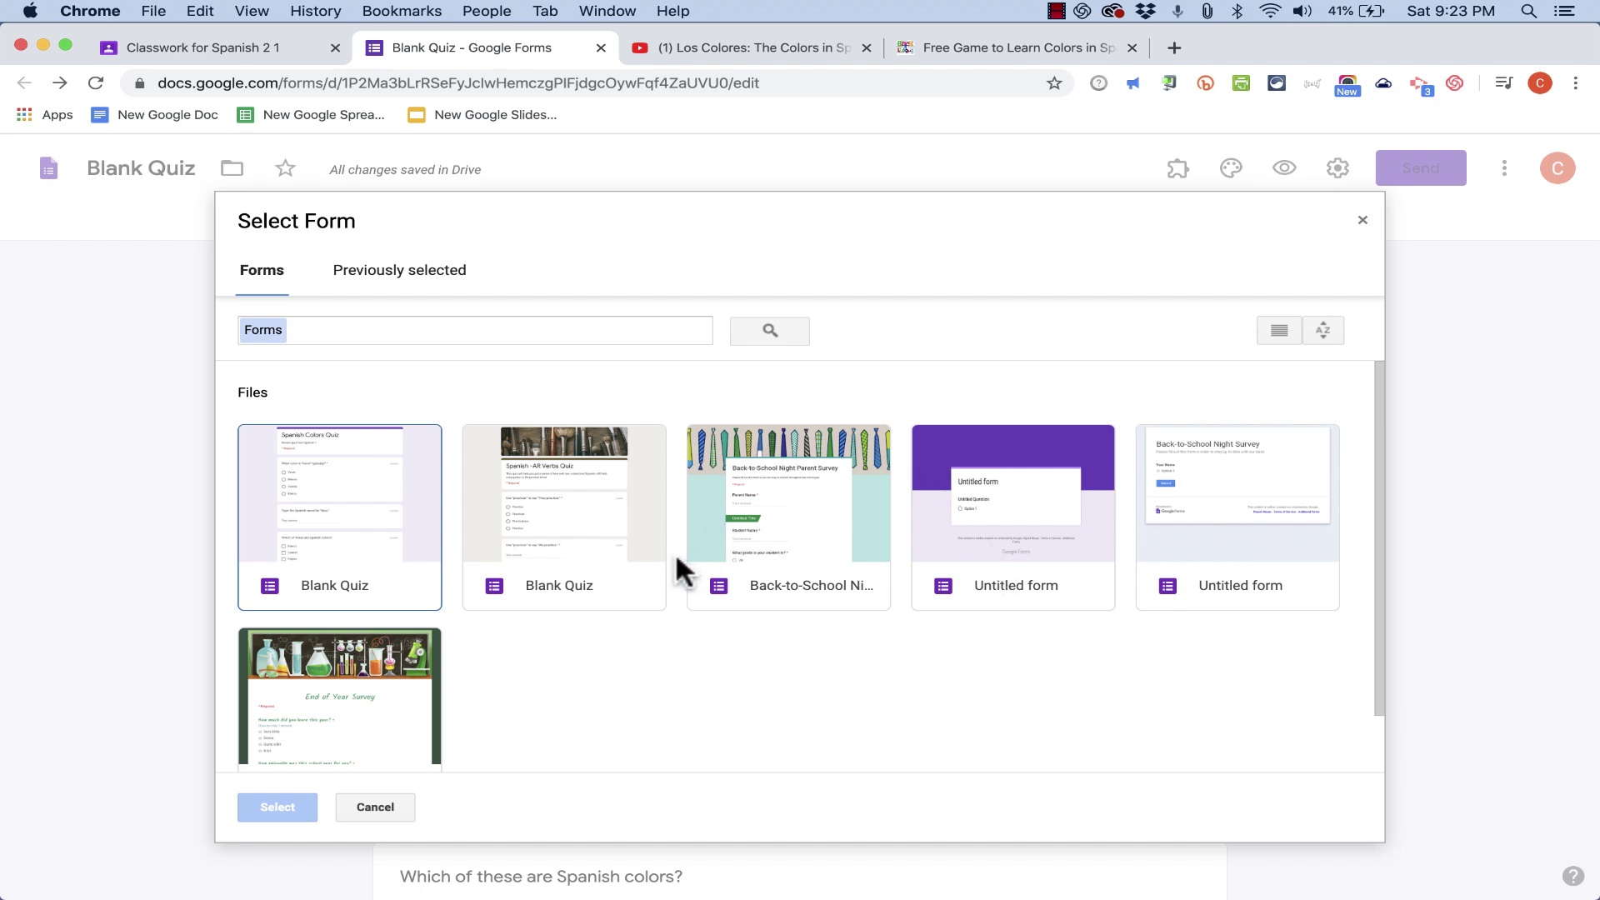
pyautogui.click(771, 544)
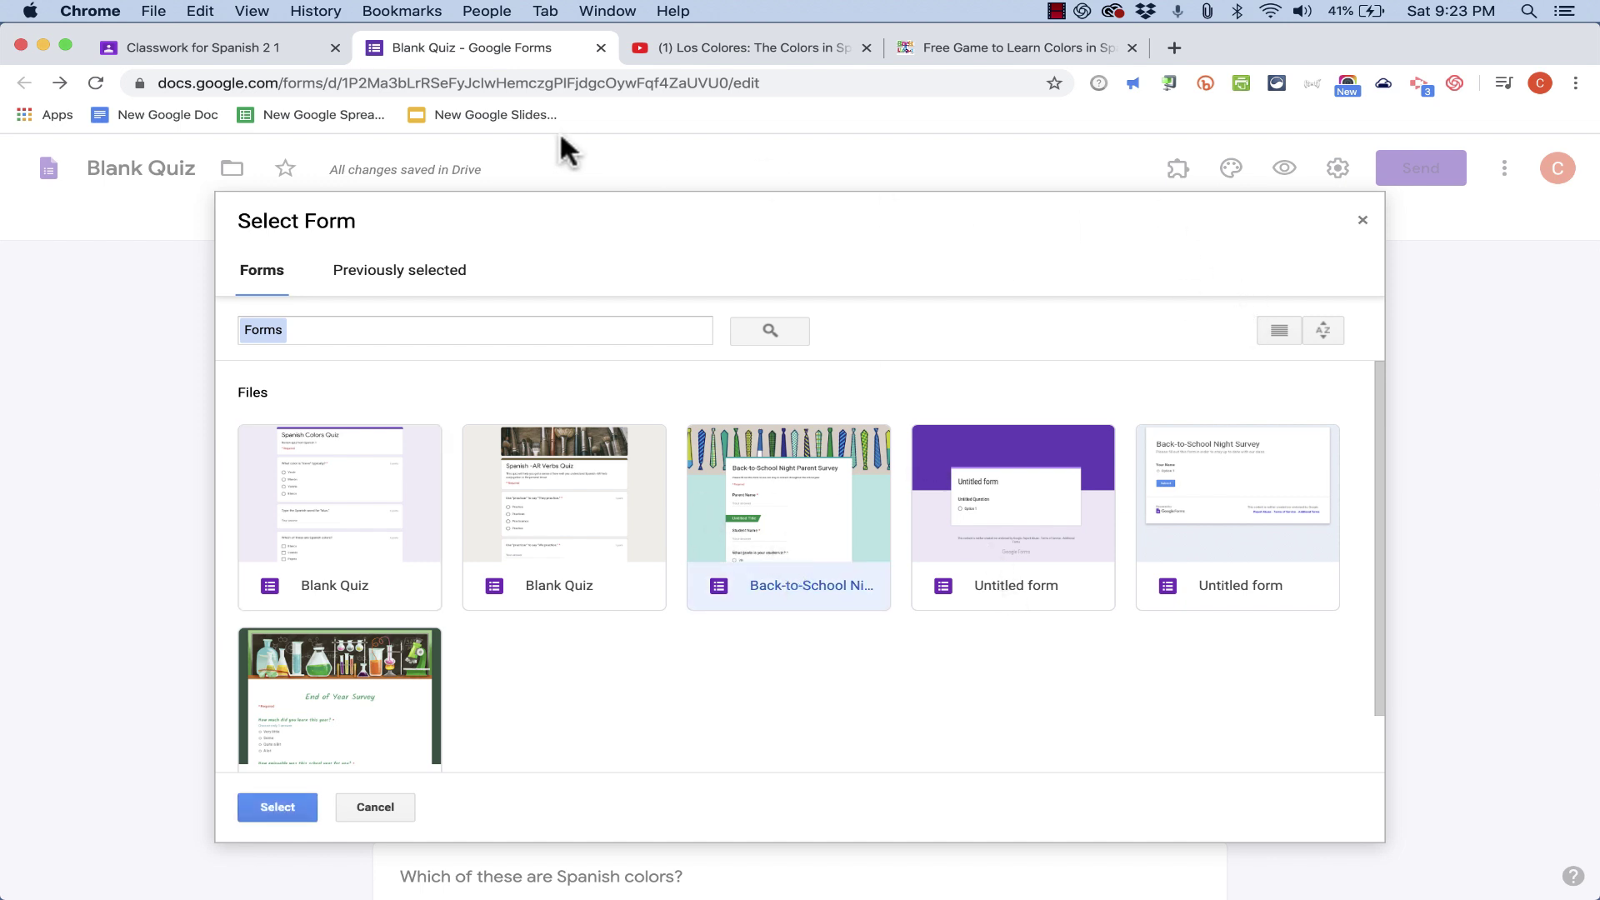
pyautogui.click(1360, 226)
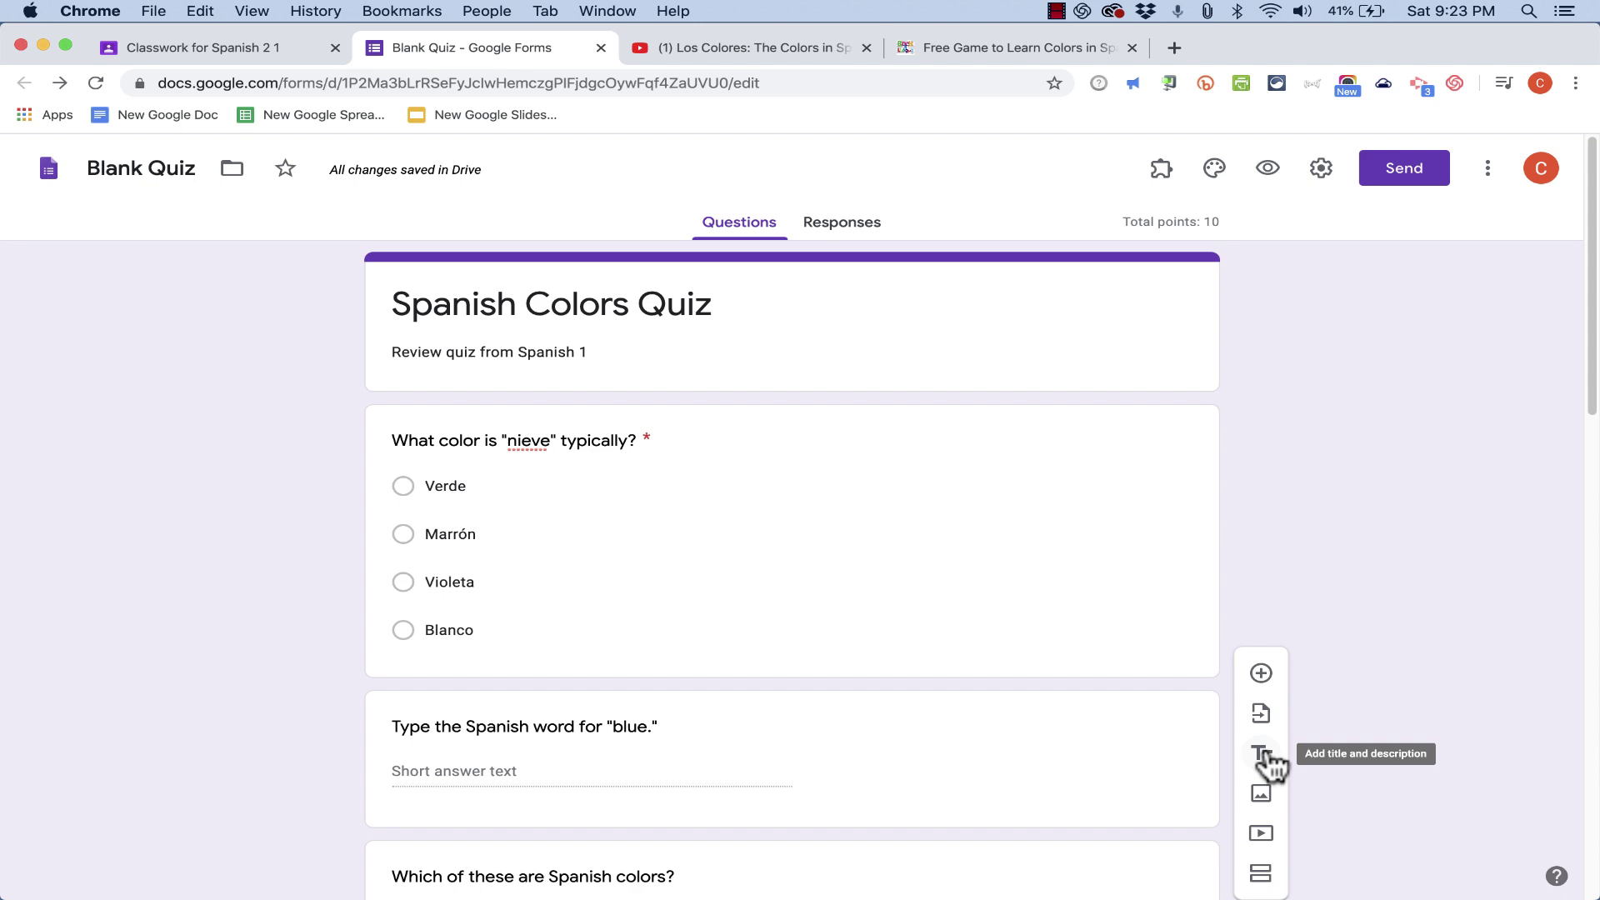
pyautogui.tripleClick(446, 302)
pyautogui.click(338, 453)
pyautogui.scroll(-3, 489, 445)
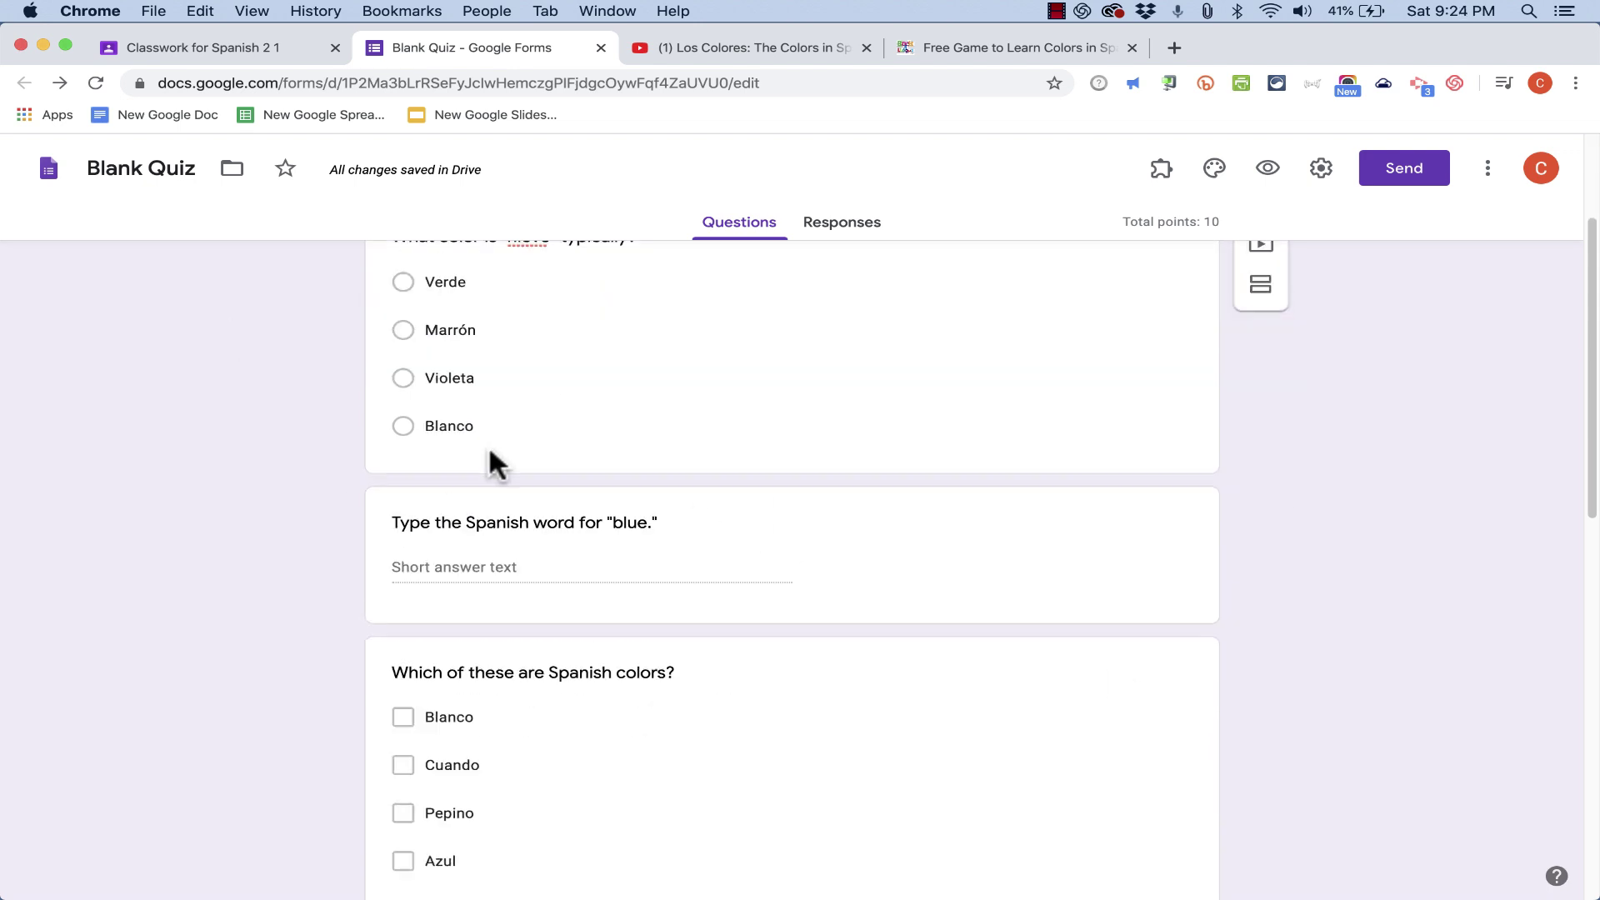
pyautogui.scroll(-10, 488, 445)
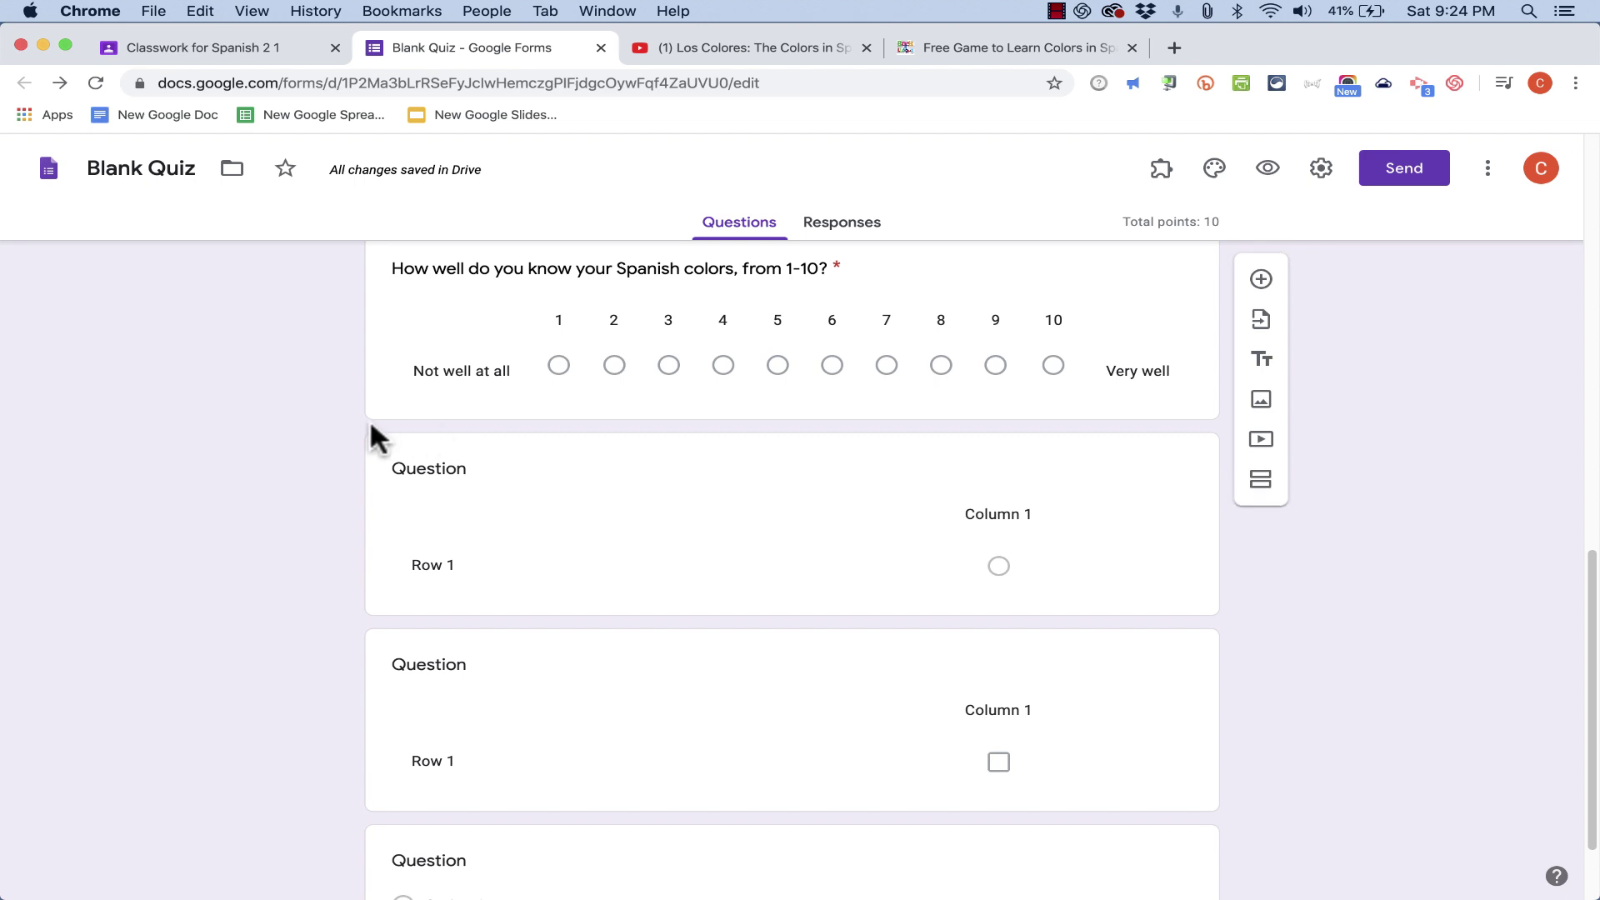
pyautogui.scroll(-2, 688, 699)
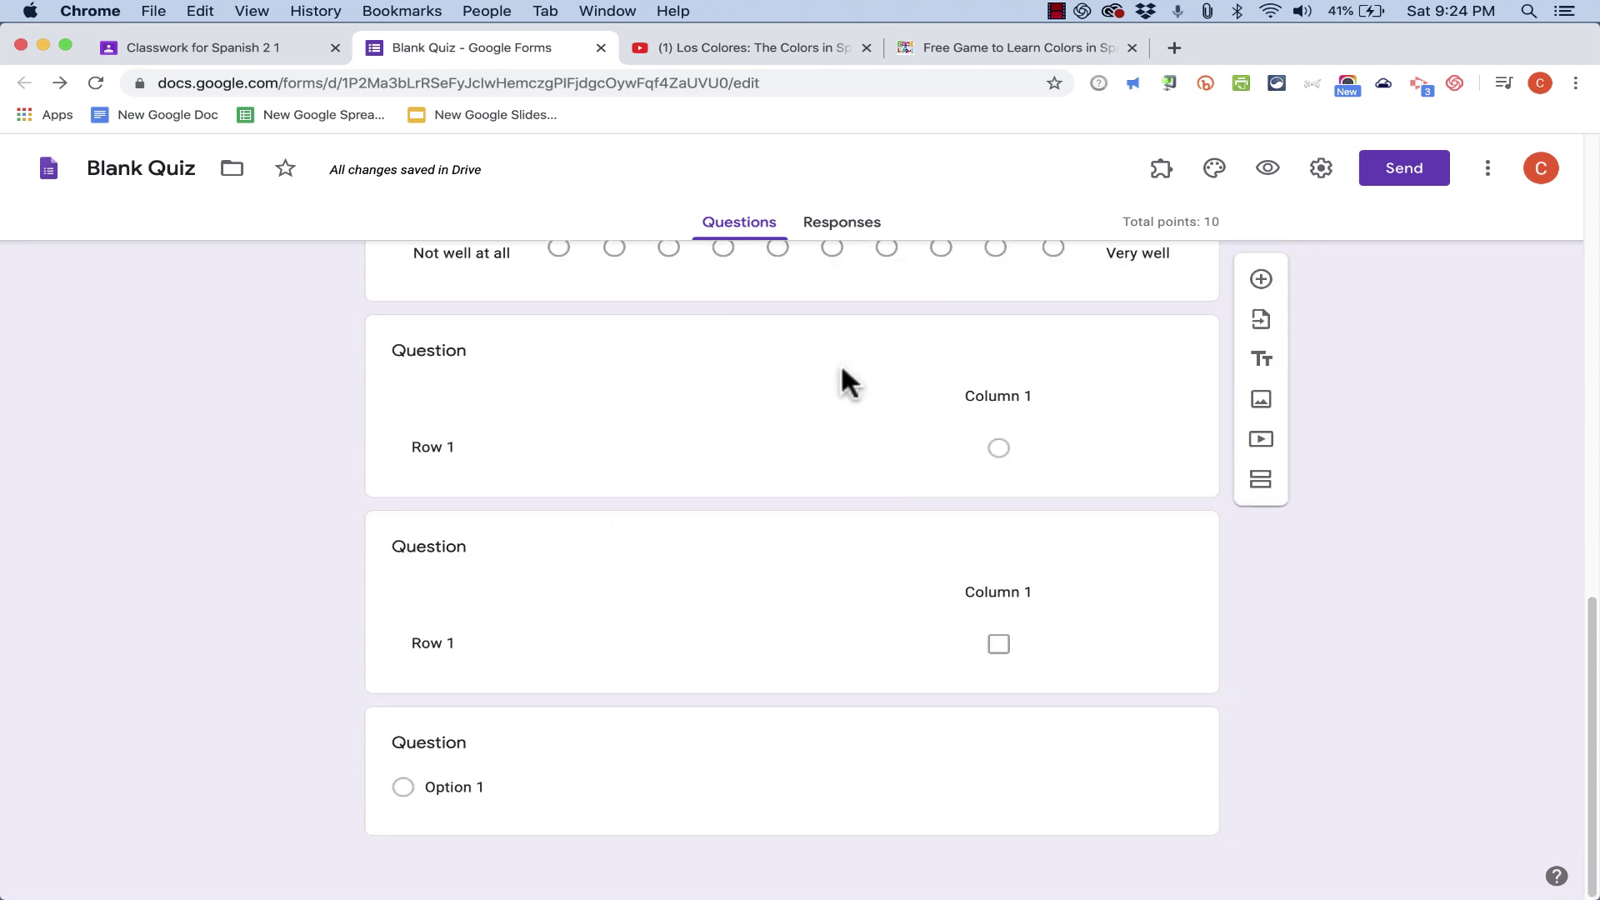
pyautogui.click(1261, 363)
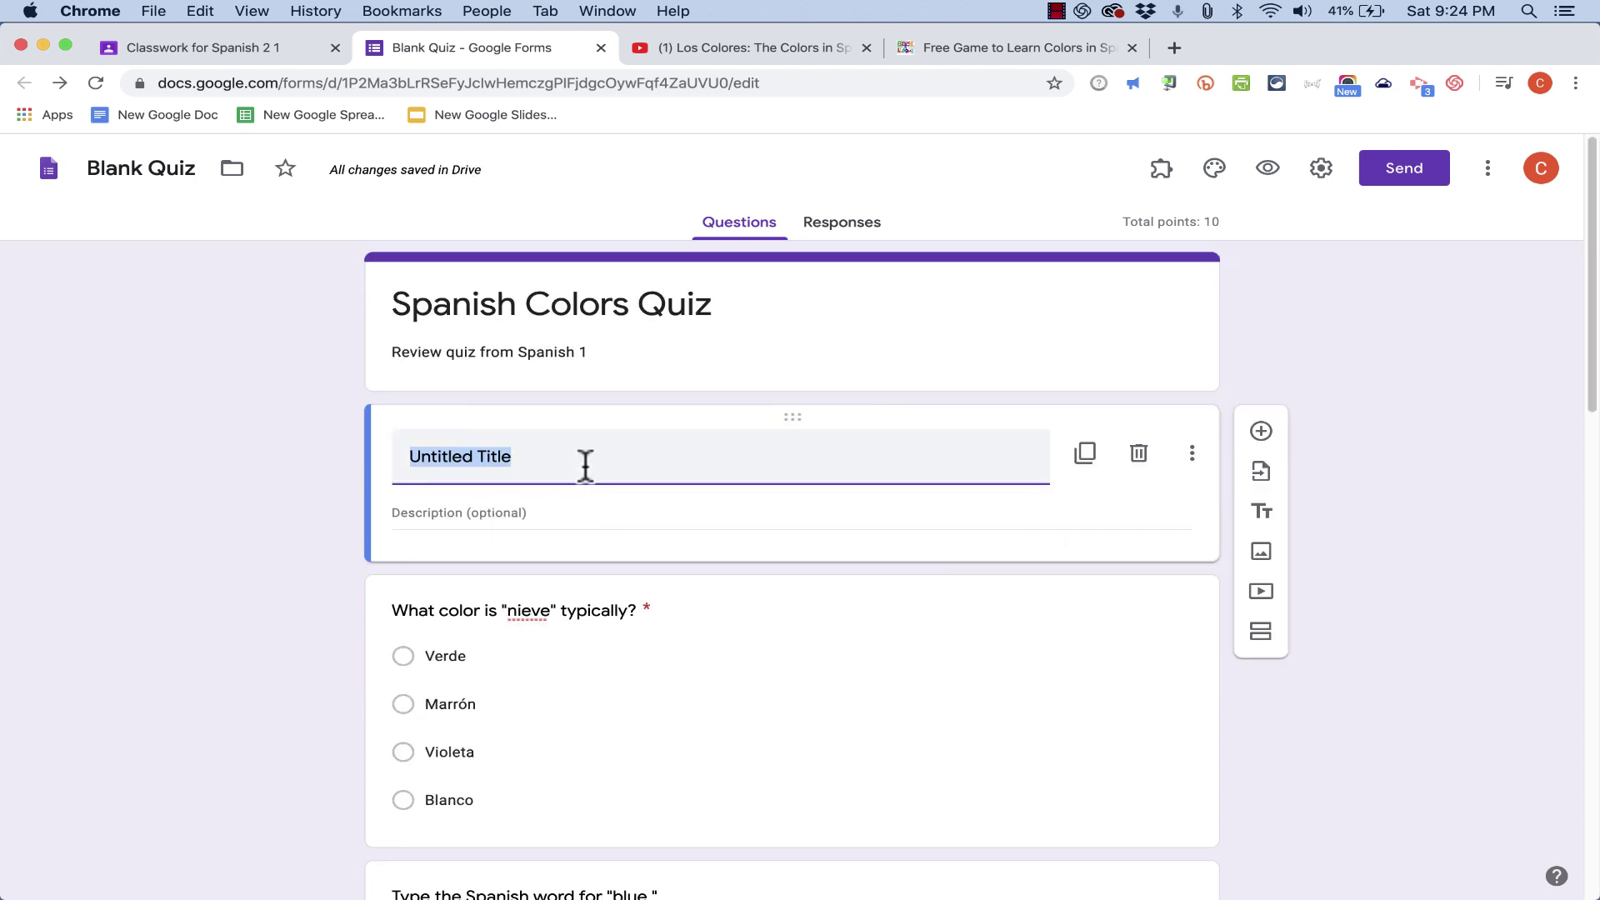
pyautogui.write('asdfasfd')
pyautogui.click(500, 509)
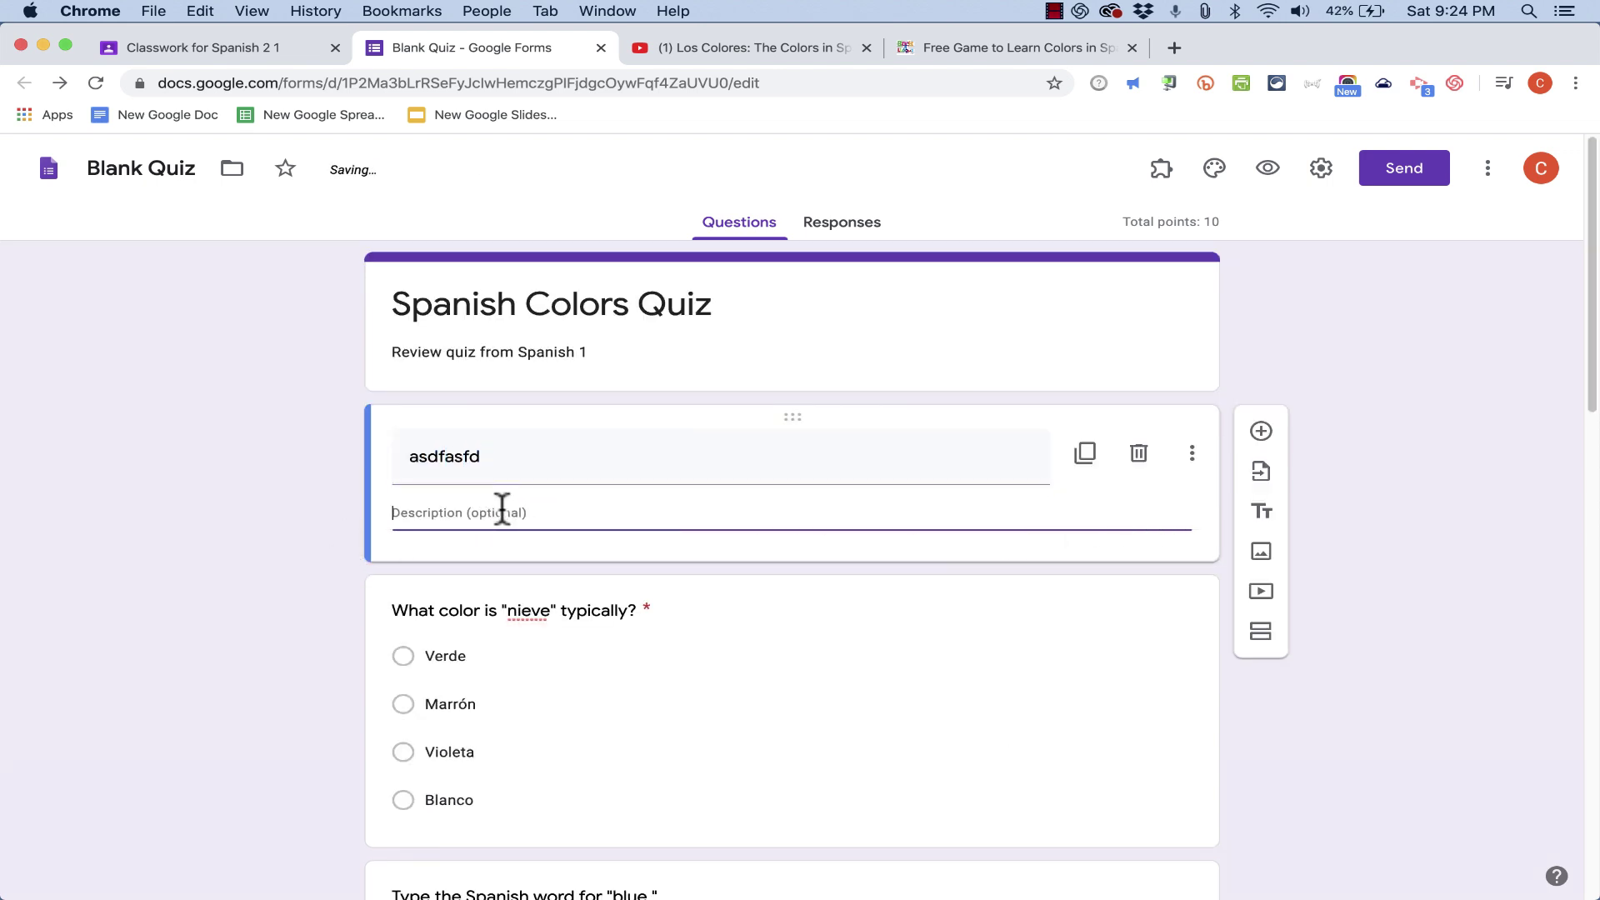
pyautogui.write('asdfasdf')
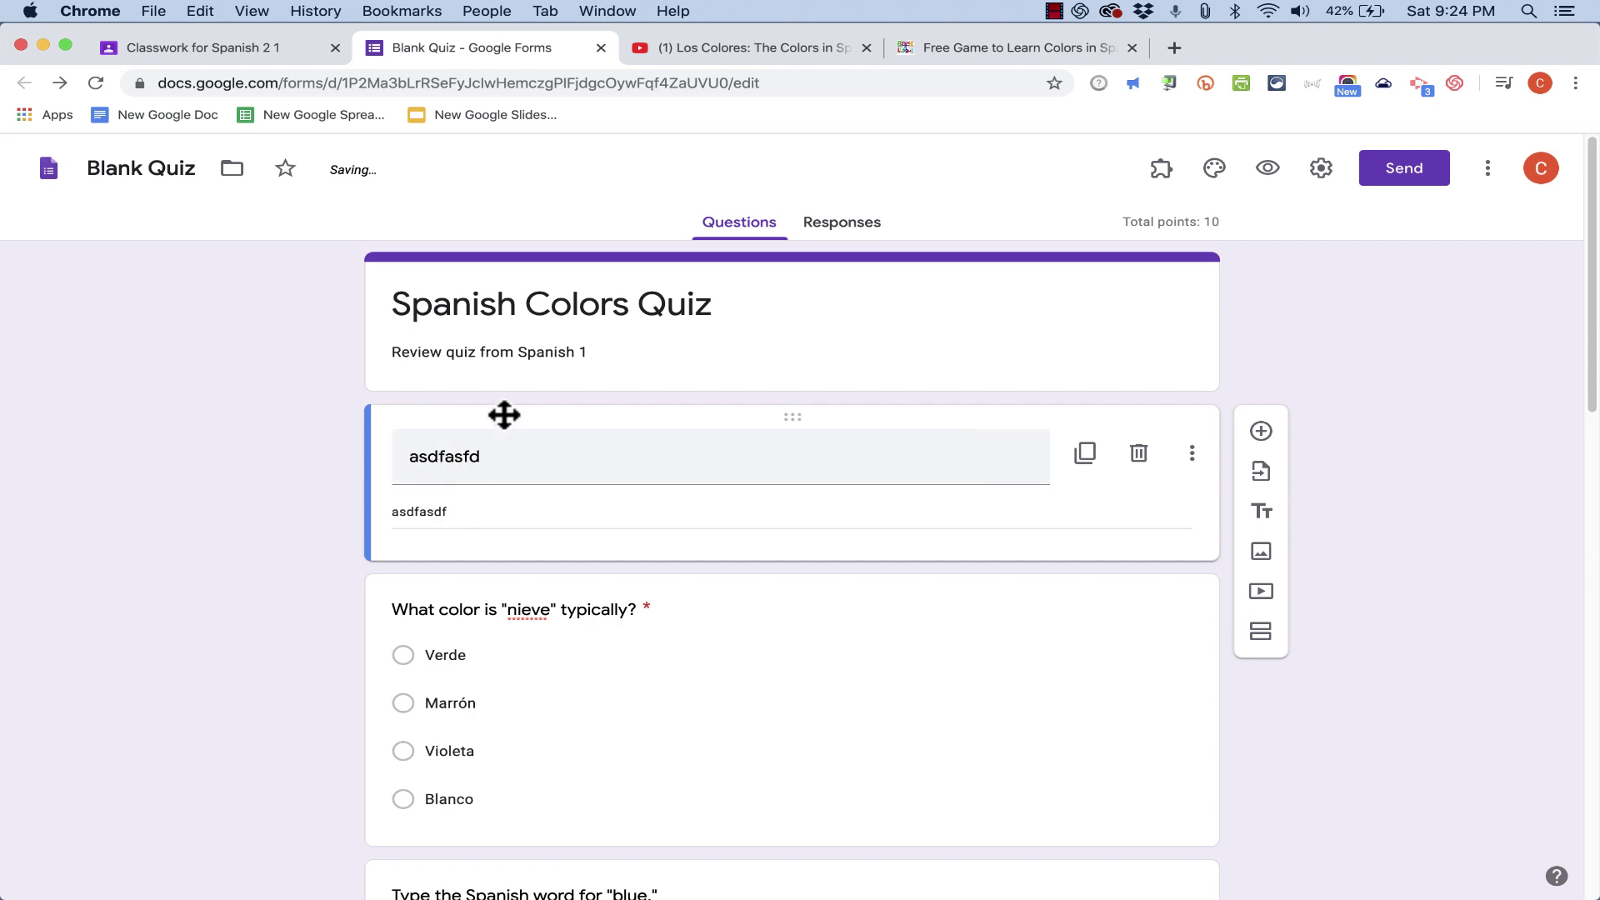
pyautogui.moveTo(797, 421); pyautogui.dragTo(818, 667)
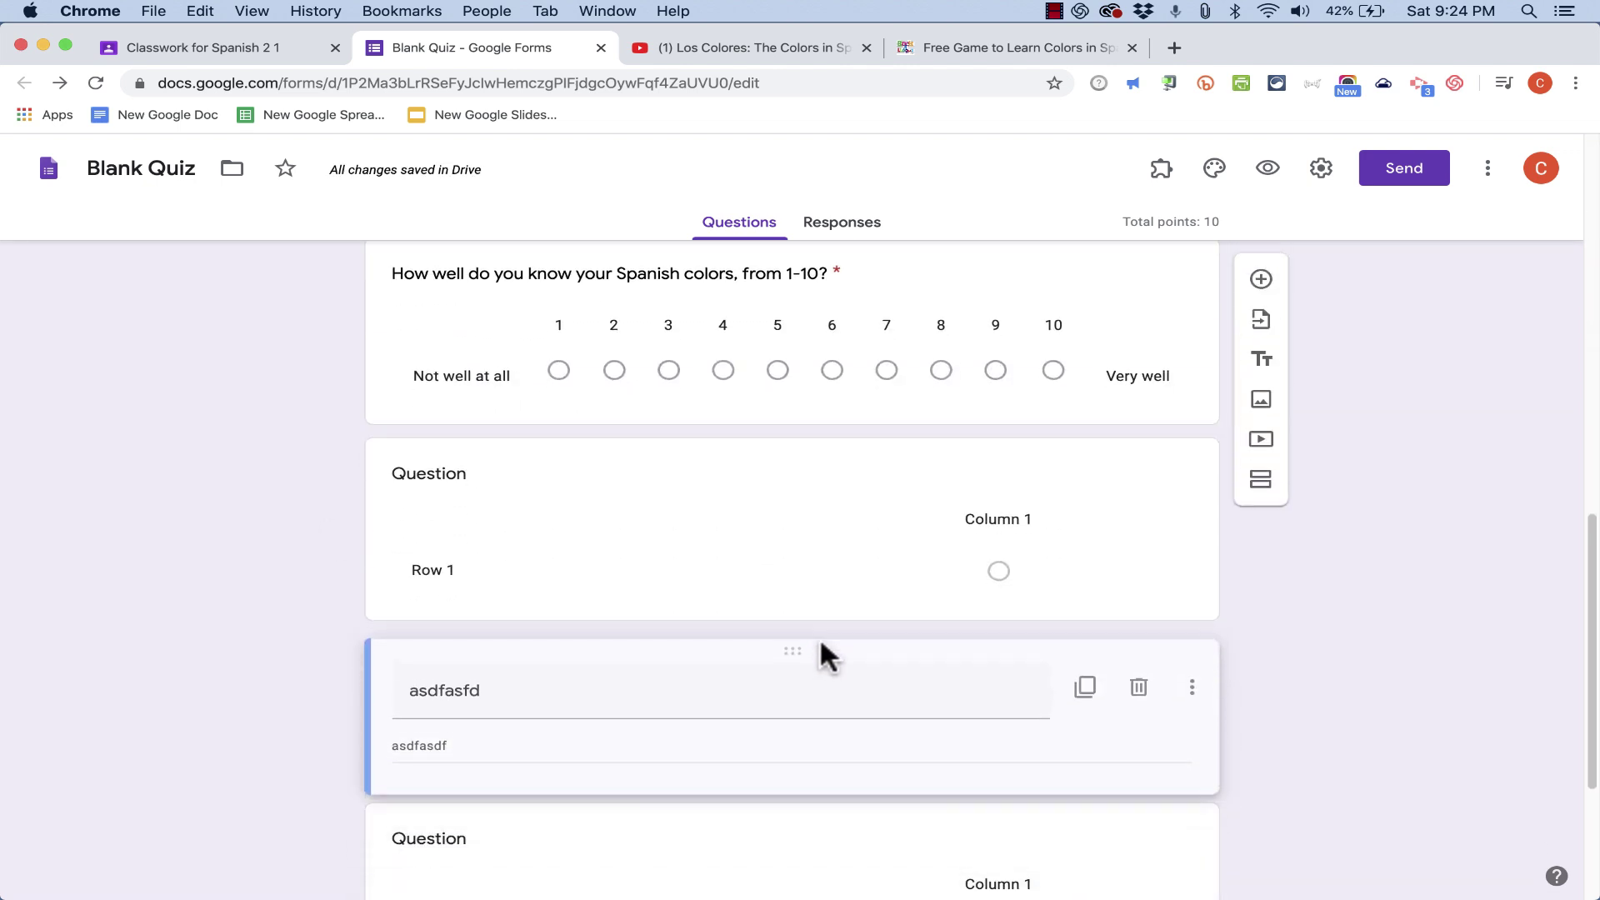
pyautogui.click(834, 676)
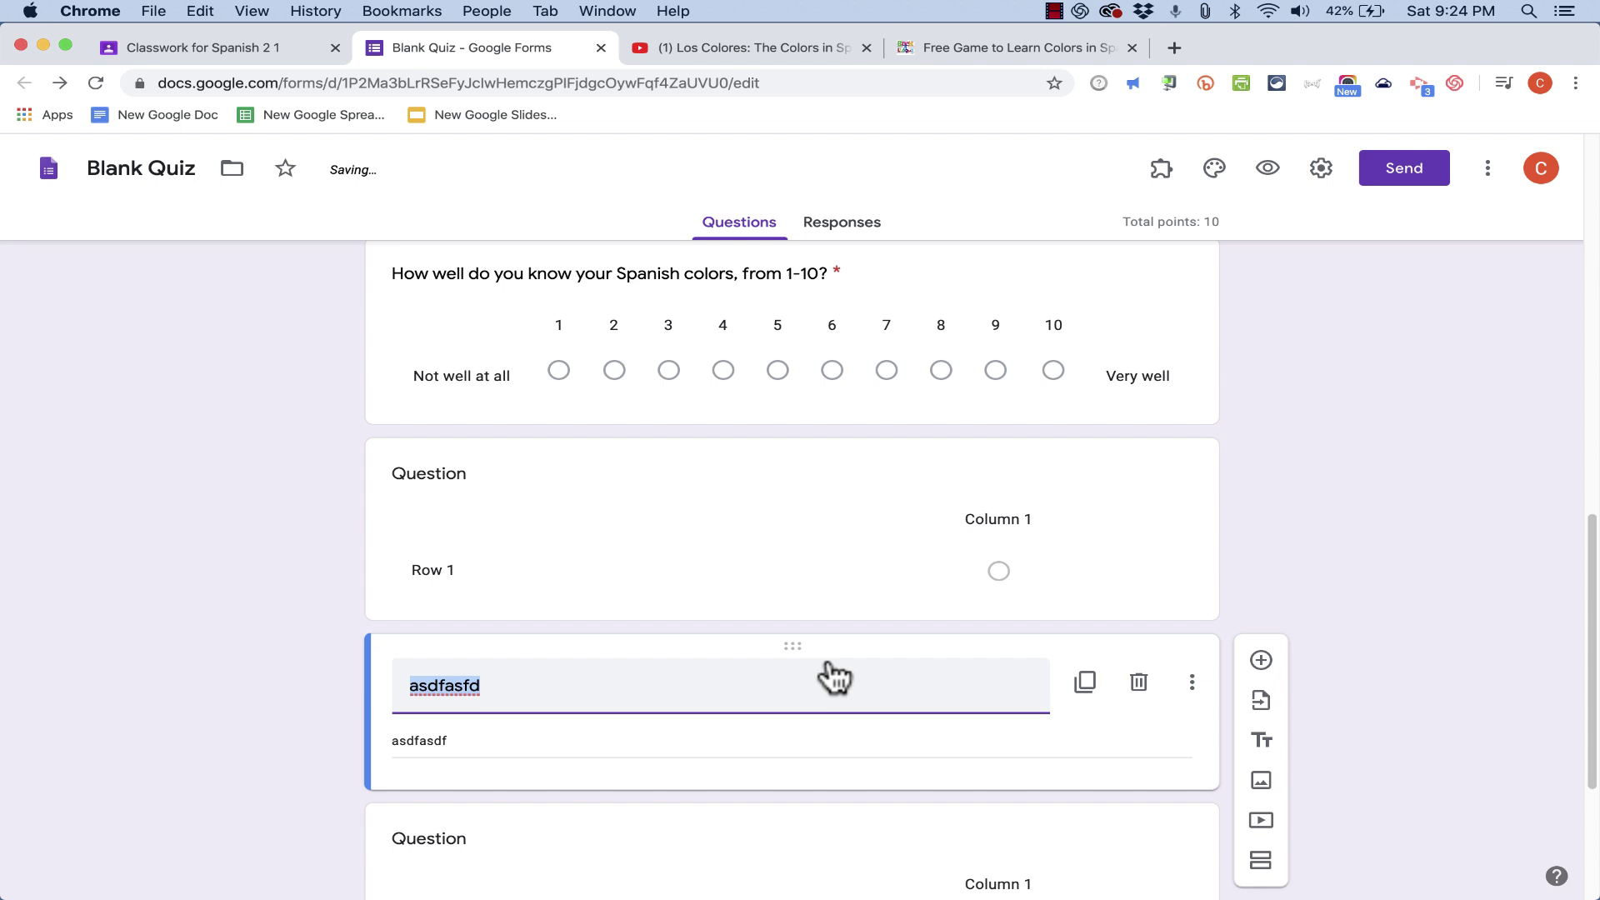
pyautogui.click(1139, 683)
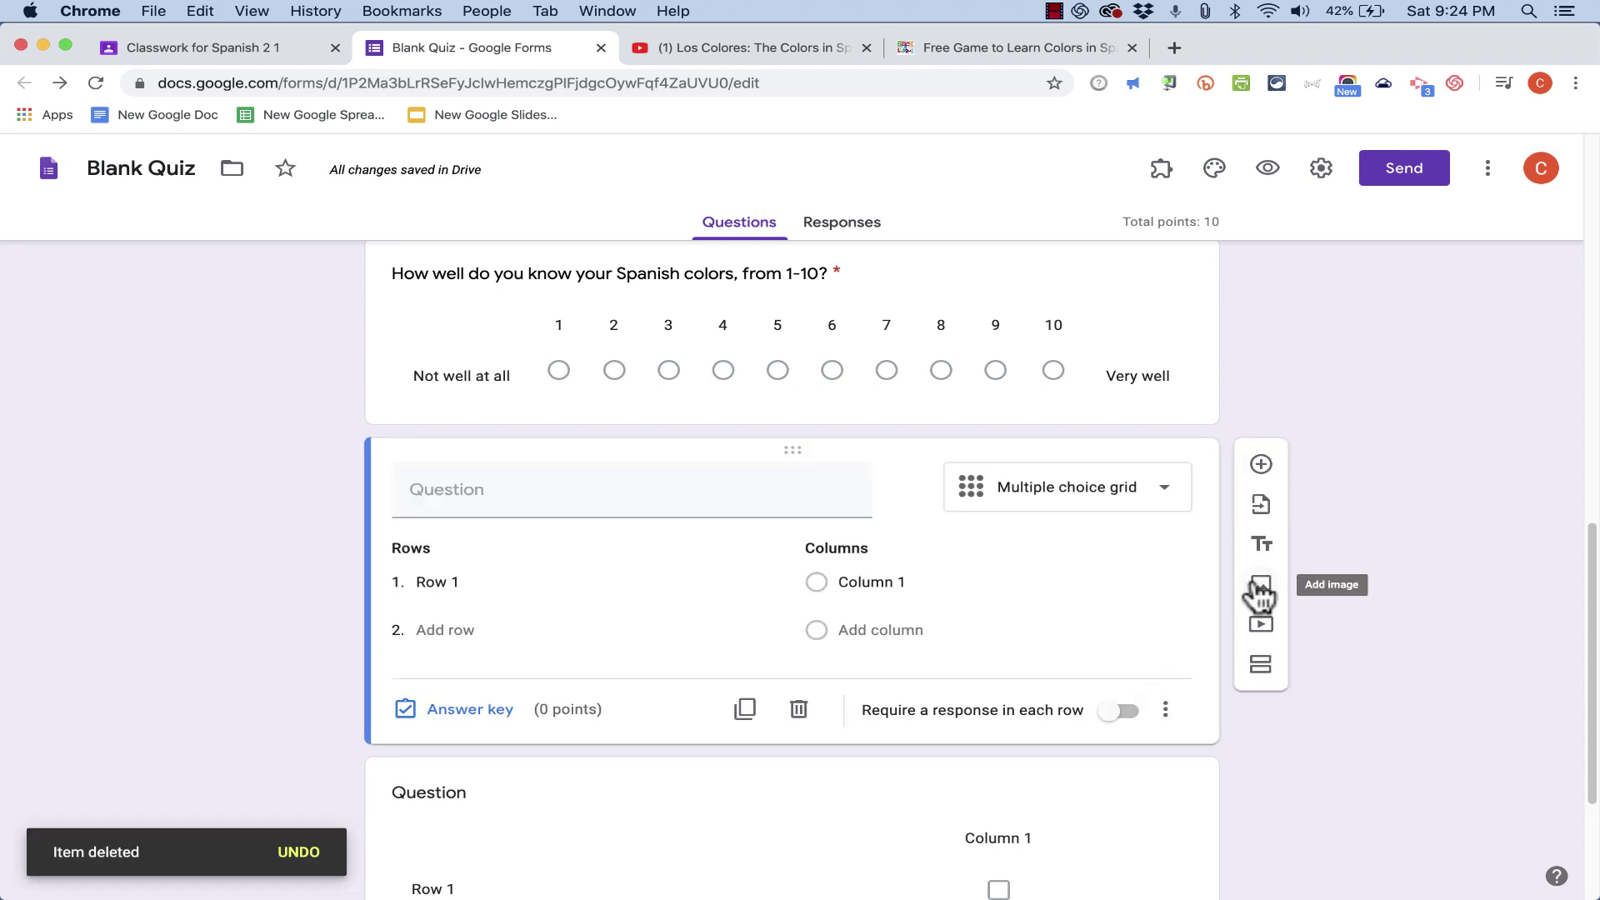
# - Insert a web image of colourful plastic balls, searched as 'colors', below the title card, titled 'Los colores'
pyautogui.scroll(10, 1258, 593)
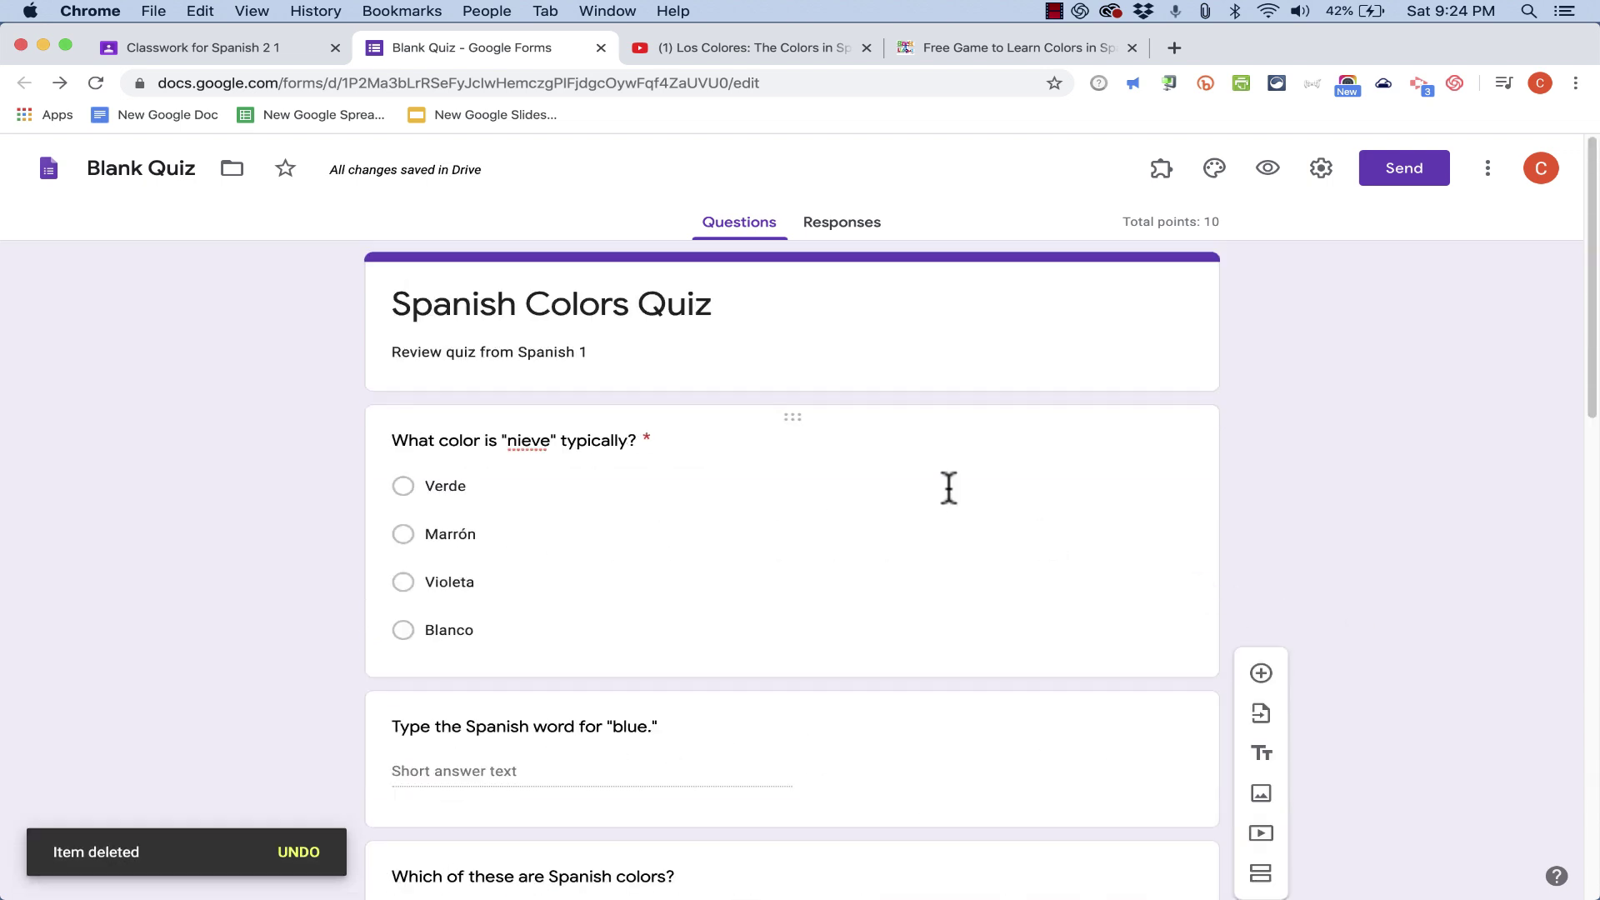
pyautogui.click(708, 383)
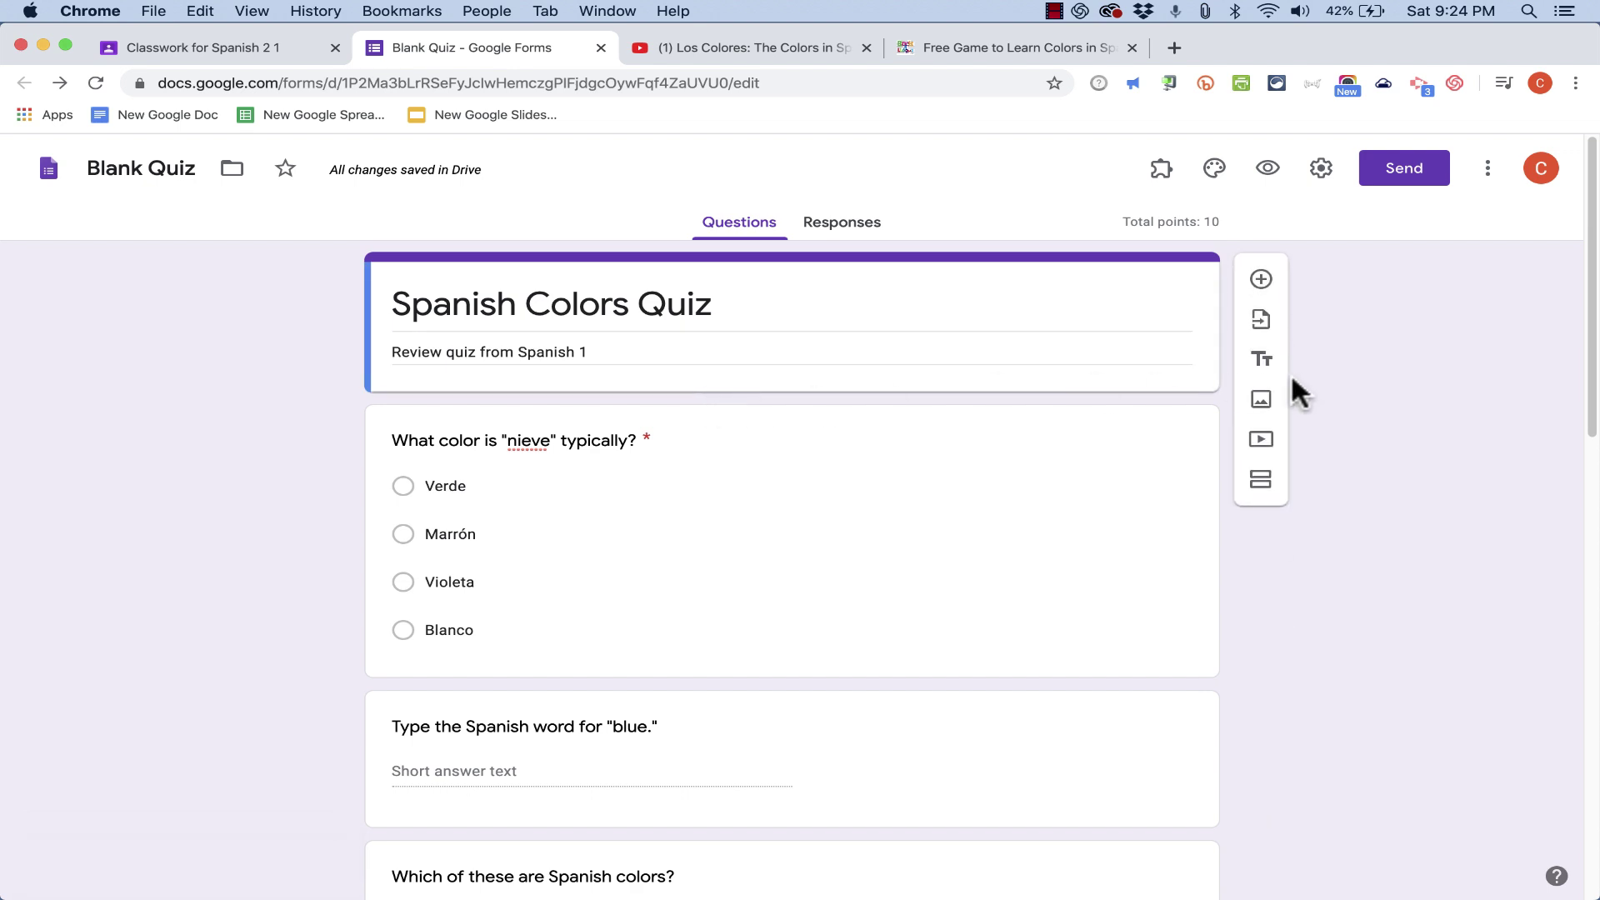
pyautogui.click(1259, 402)
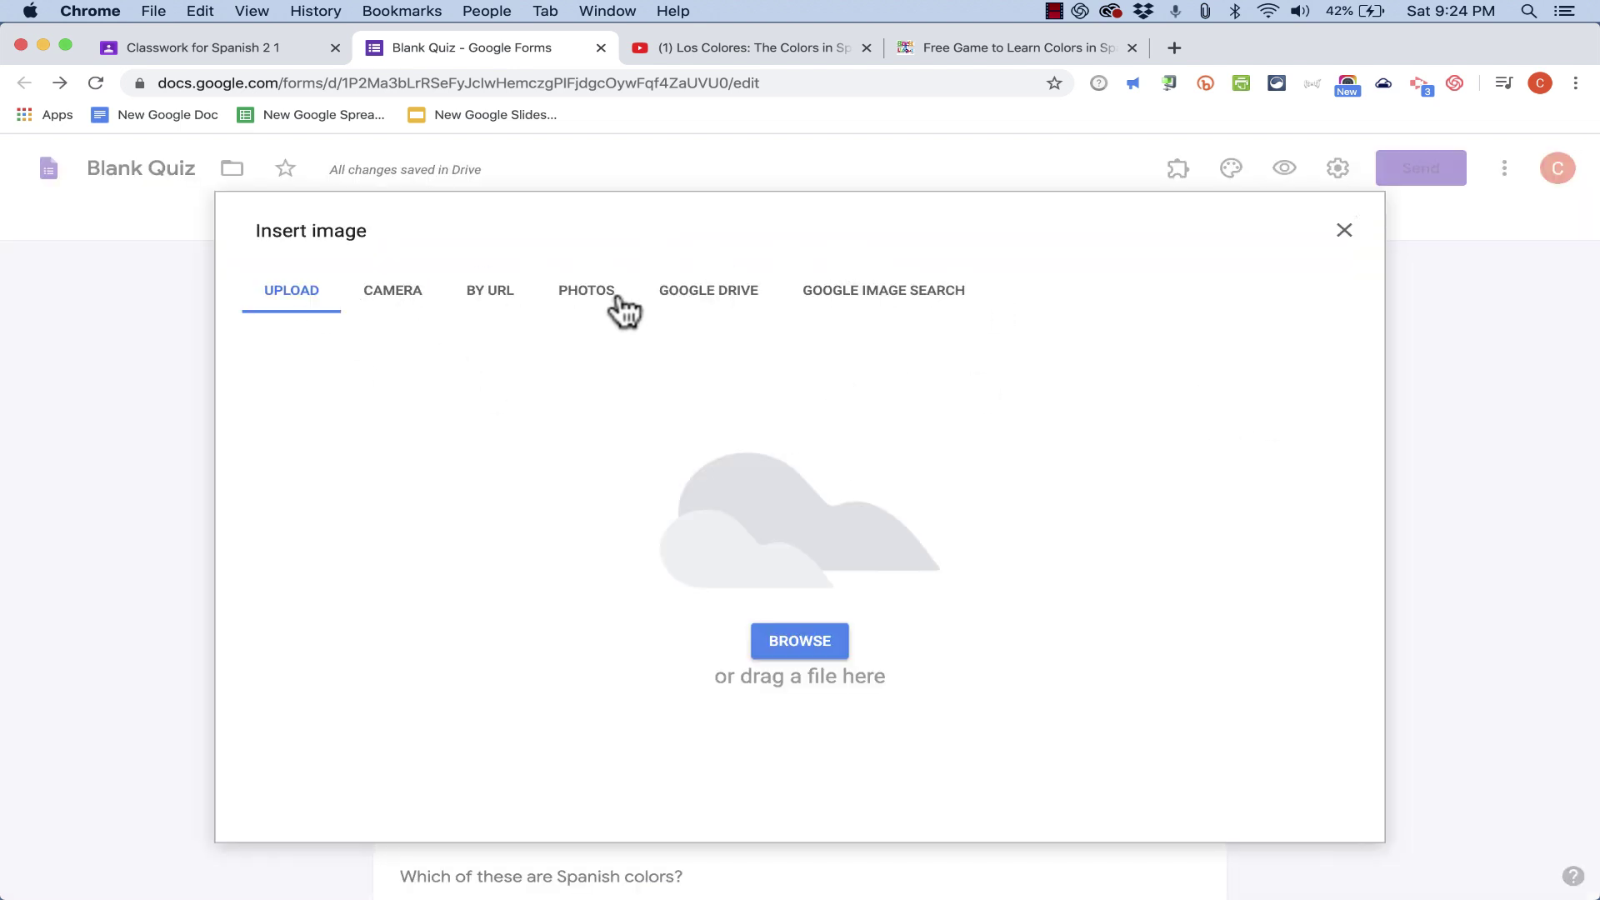
pyautogui.click(911, 300)
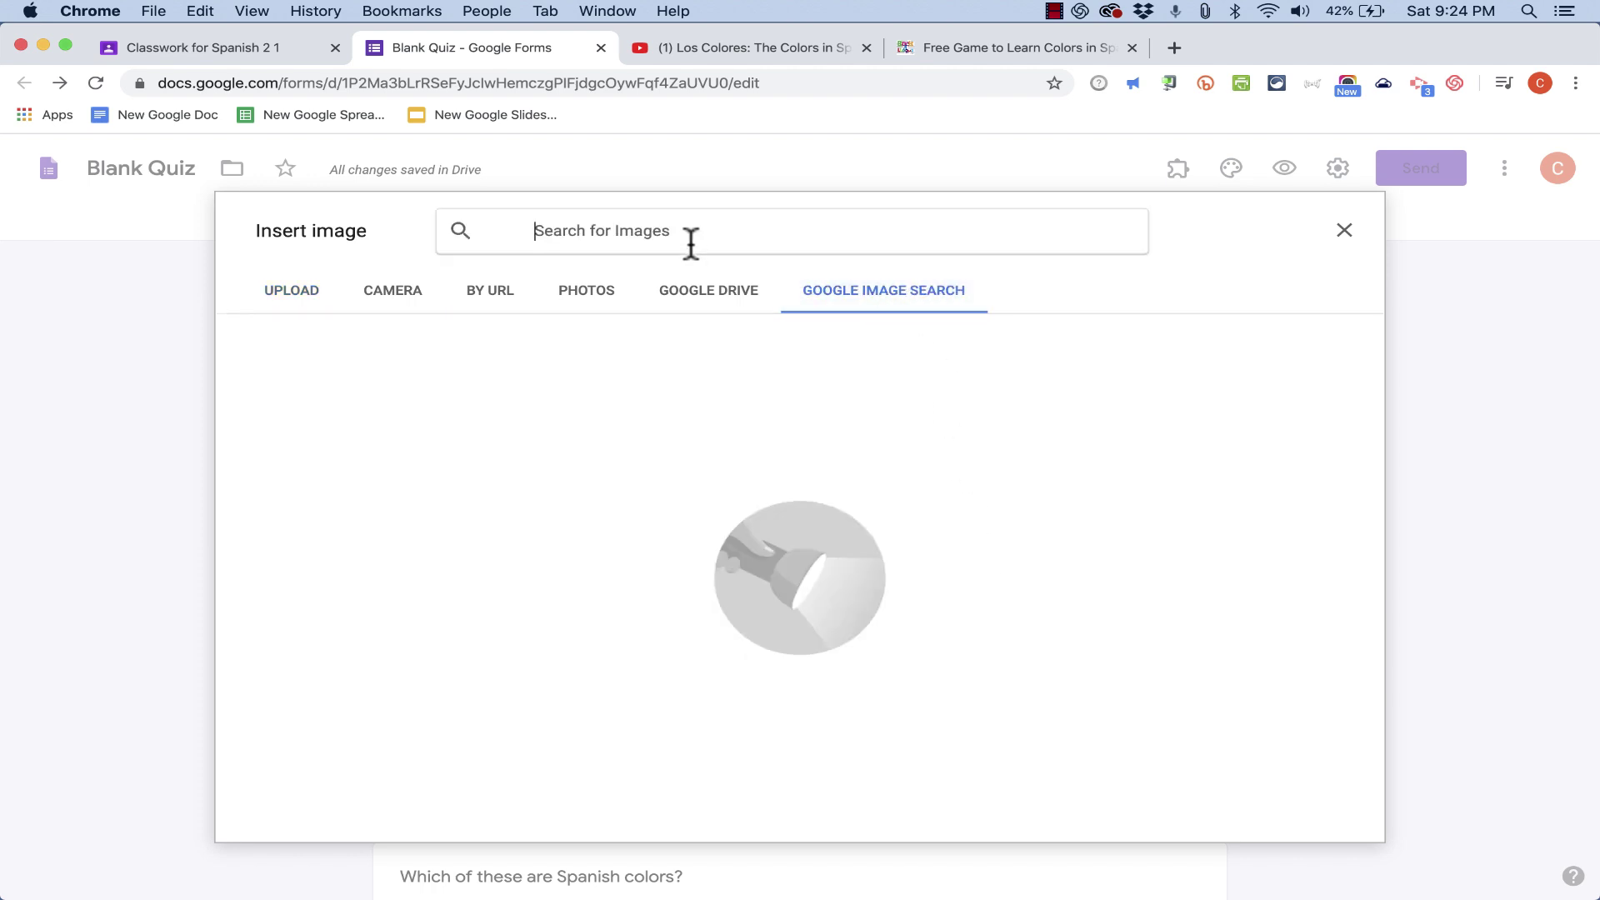
pyautogui.write('colors')
pyautogui.press('Return')
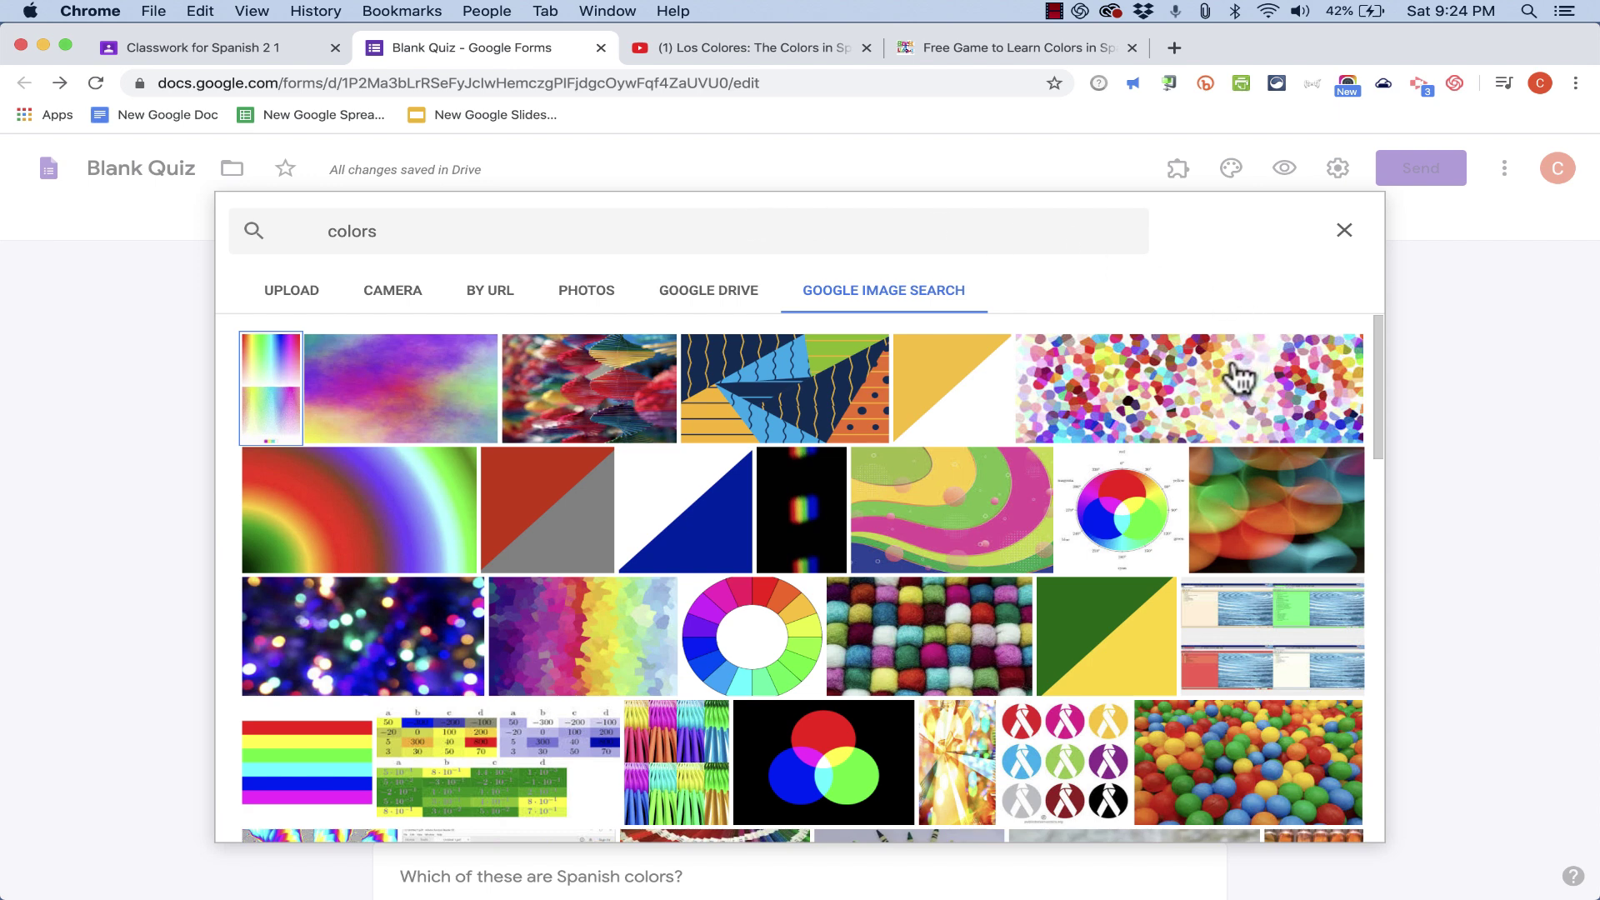
pyautogui.click(1241, 762)
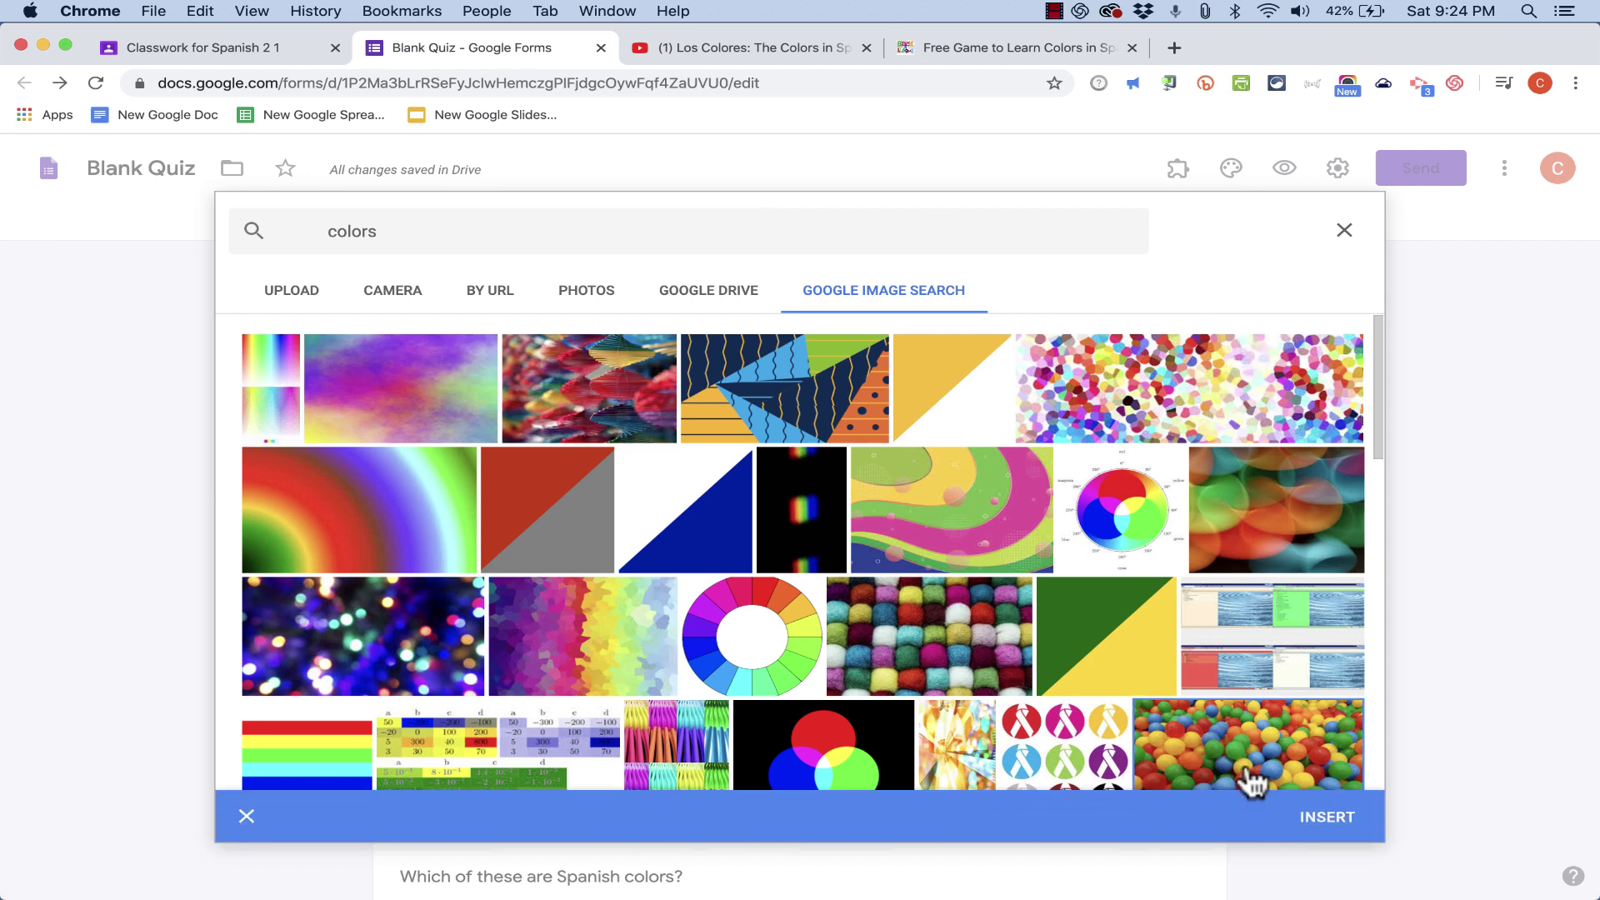
pyautogui.click(1329, 818)
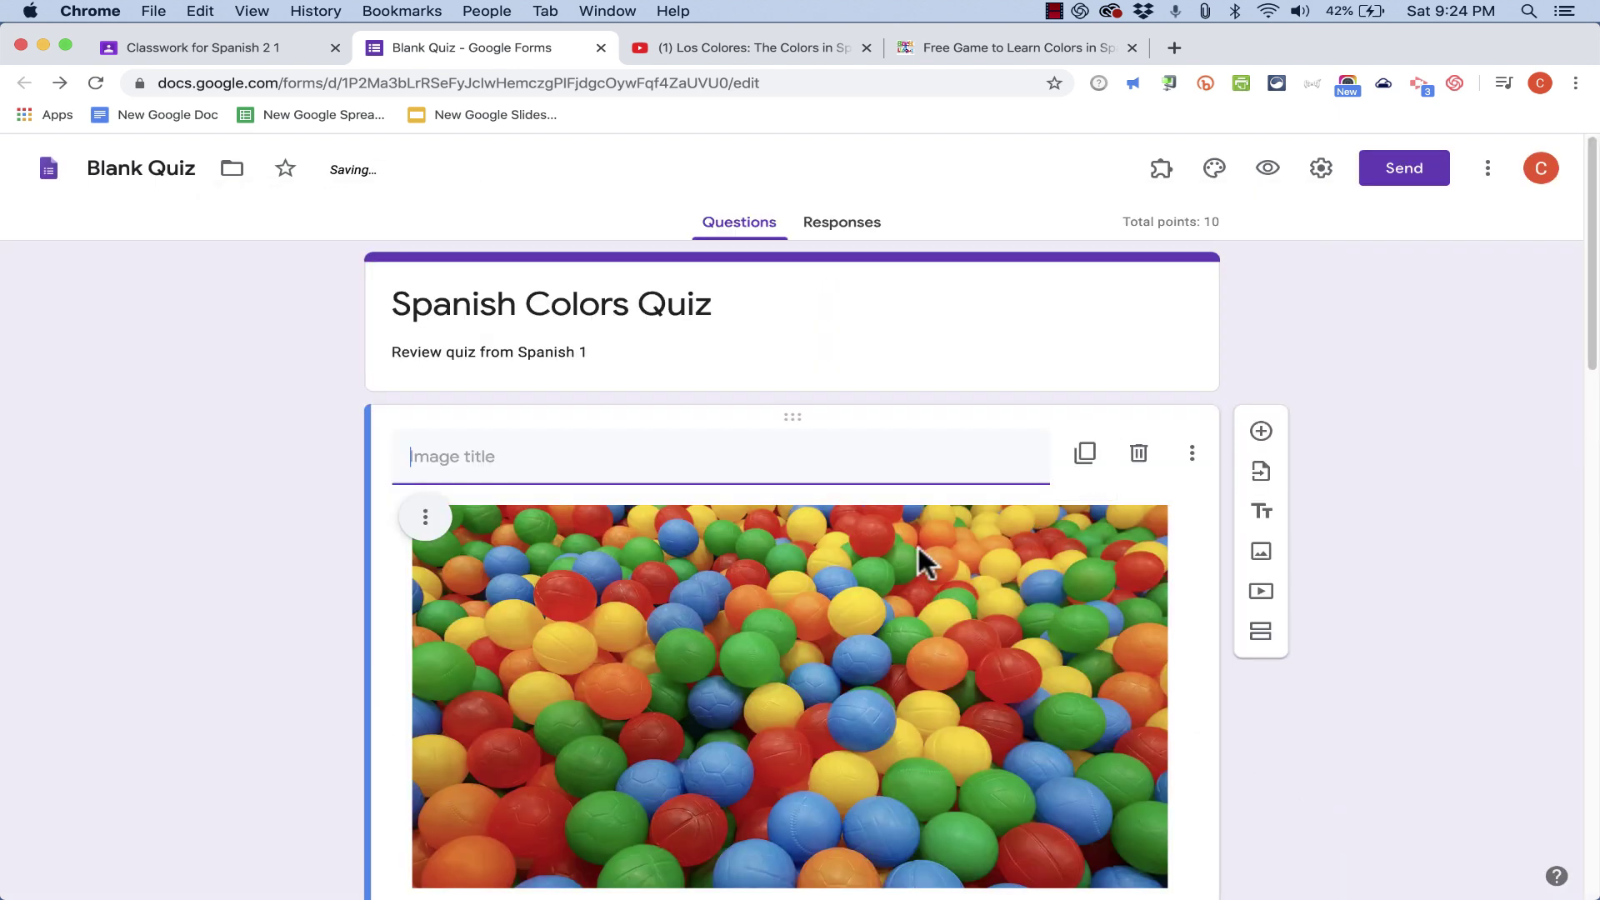
pyautogui.write('Los colores')
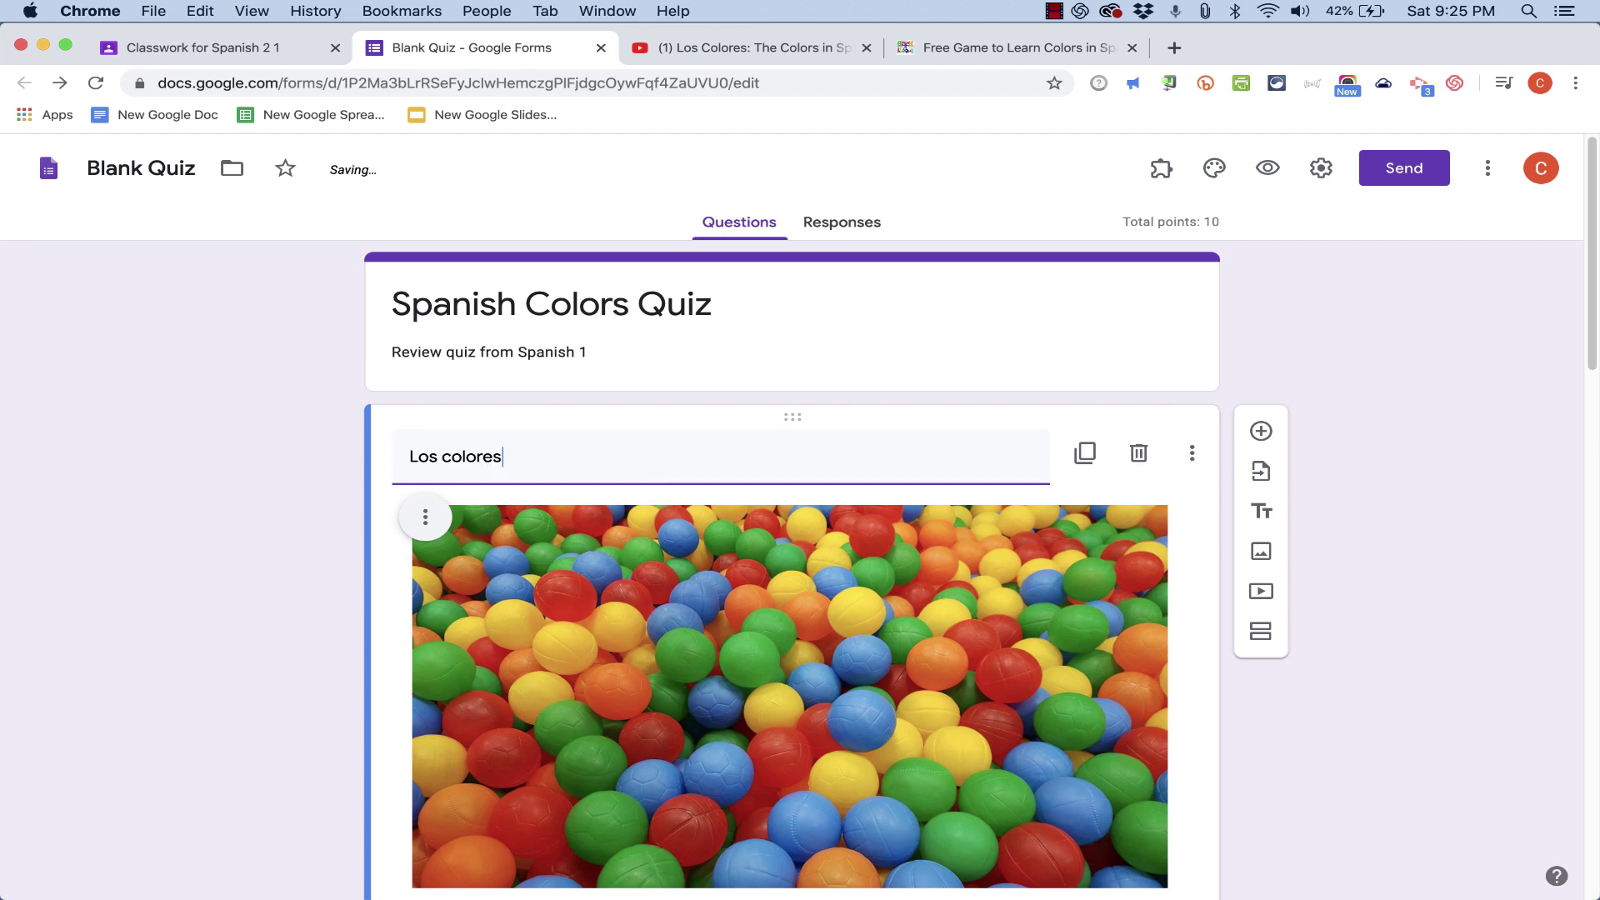
pyautogui.scroll(-1, 1200, 654)
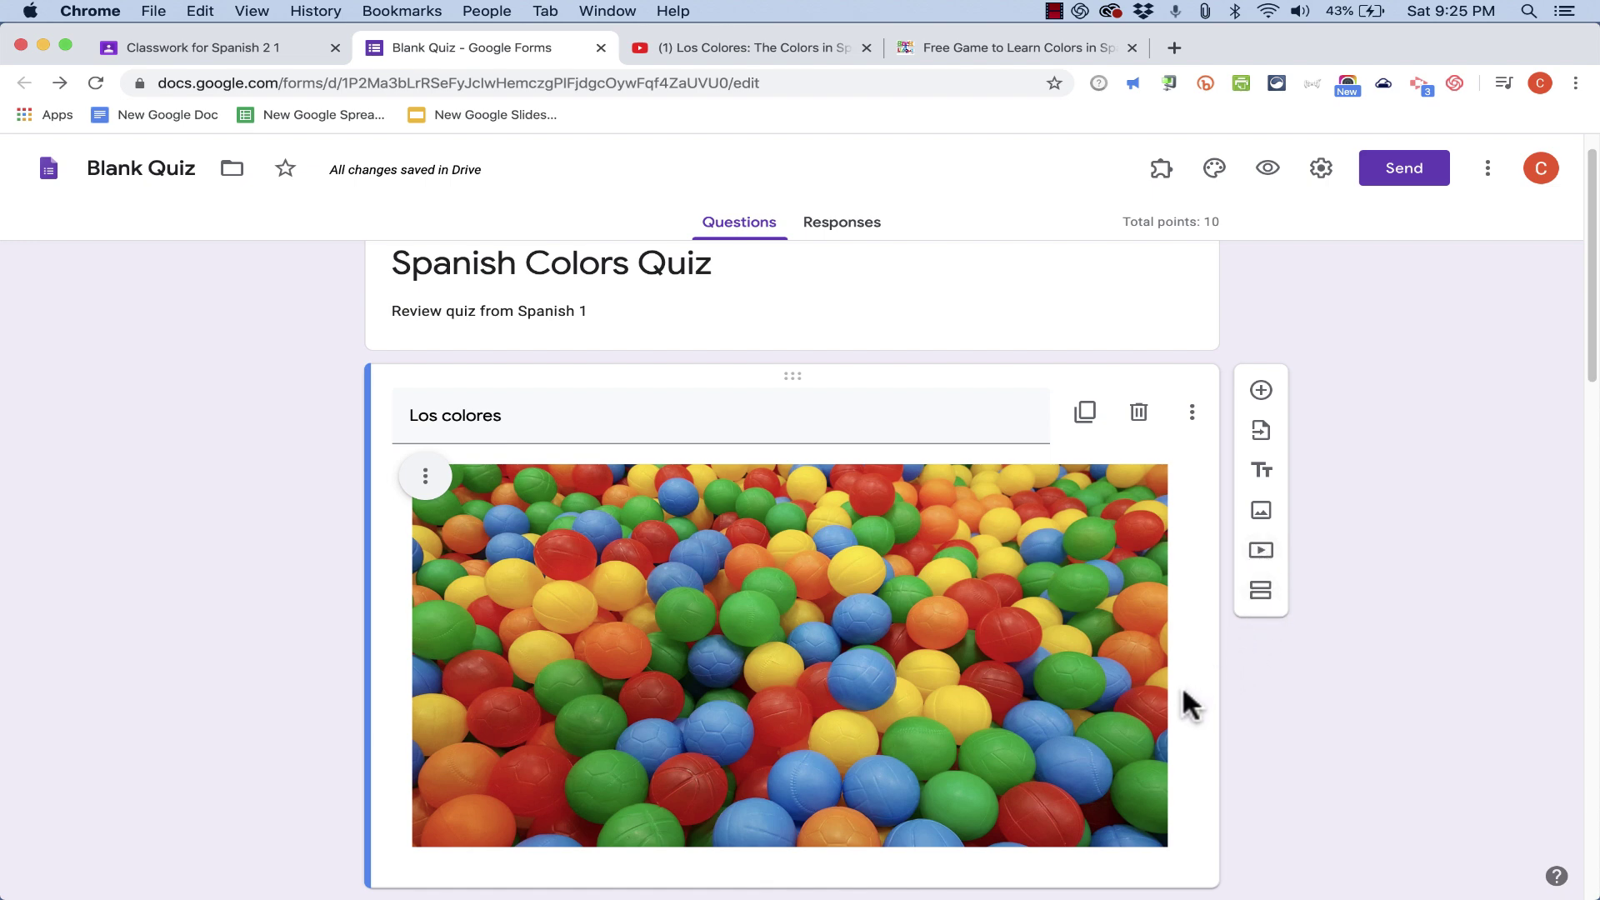
# - Merge the untitled second section into the one above with Merge with above
pyautogui.scroll(-10, 1257, 614)
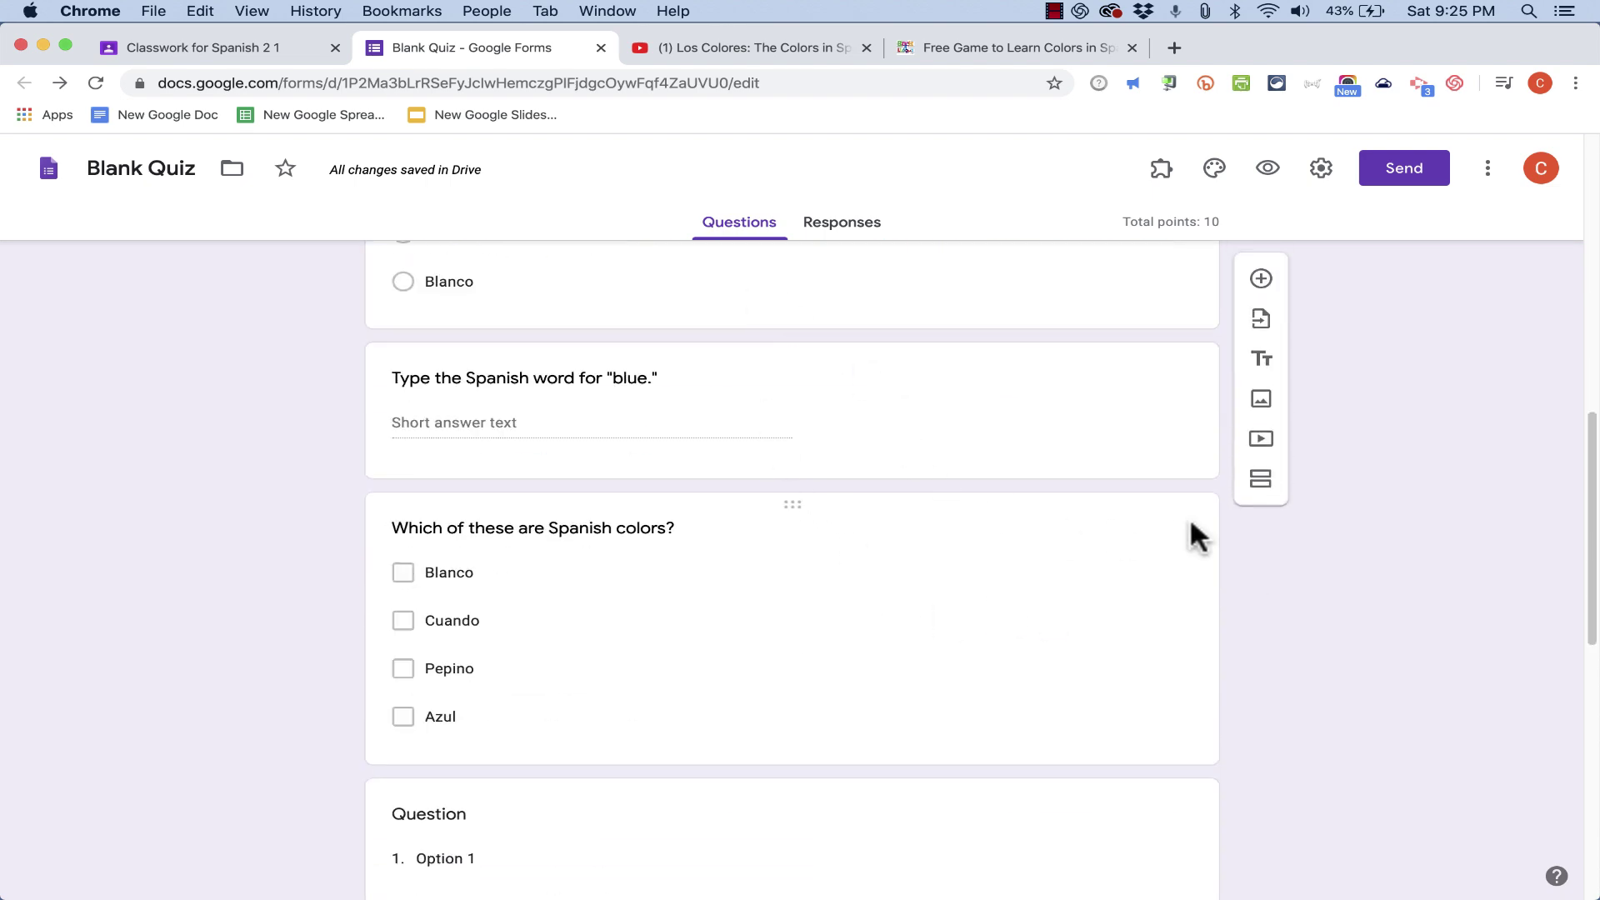
pyautogui.click(1262, 483)
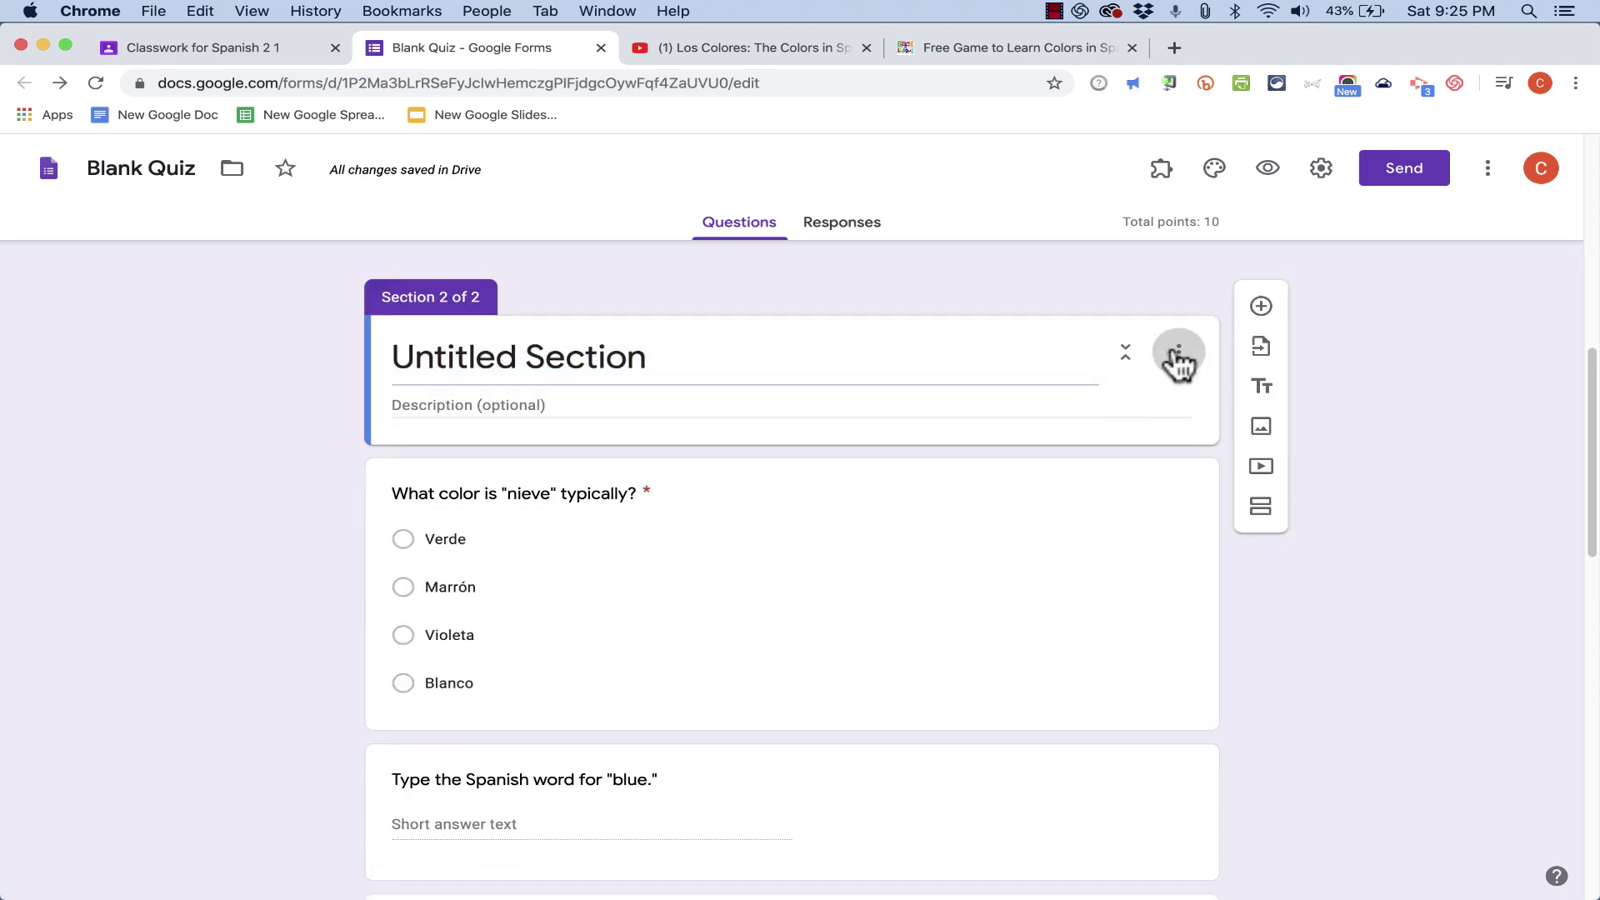
pyautogui.scroll(3, 1179, 360)
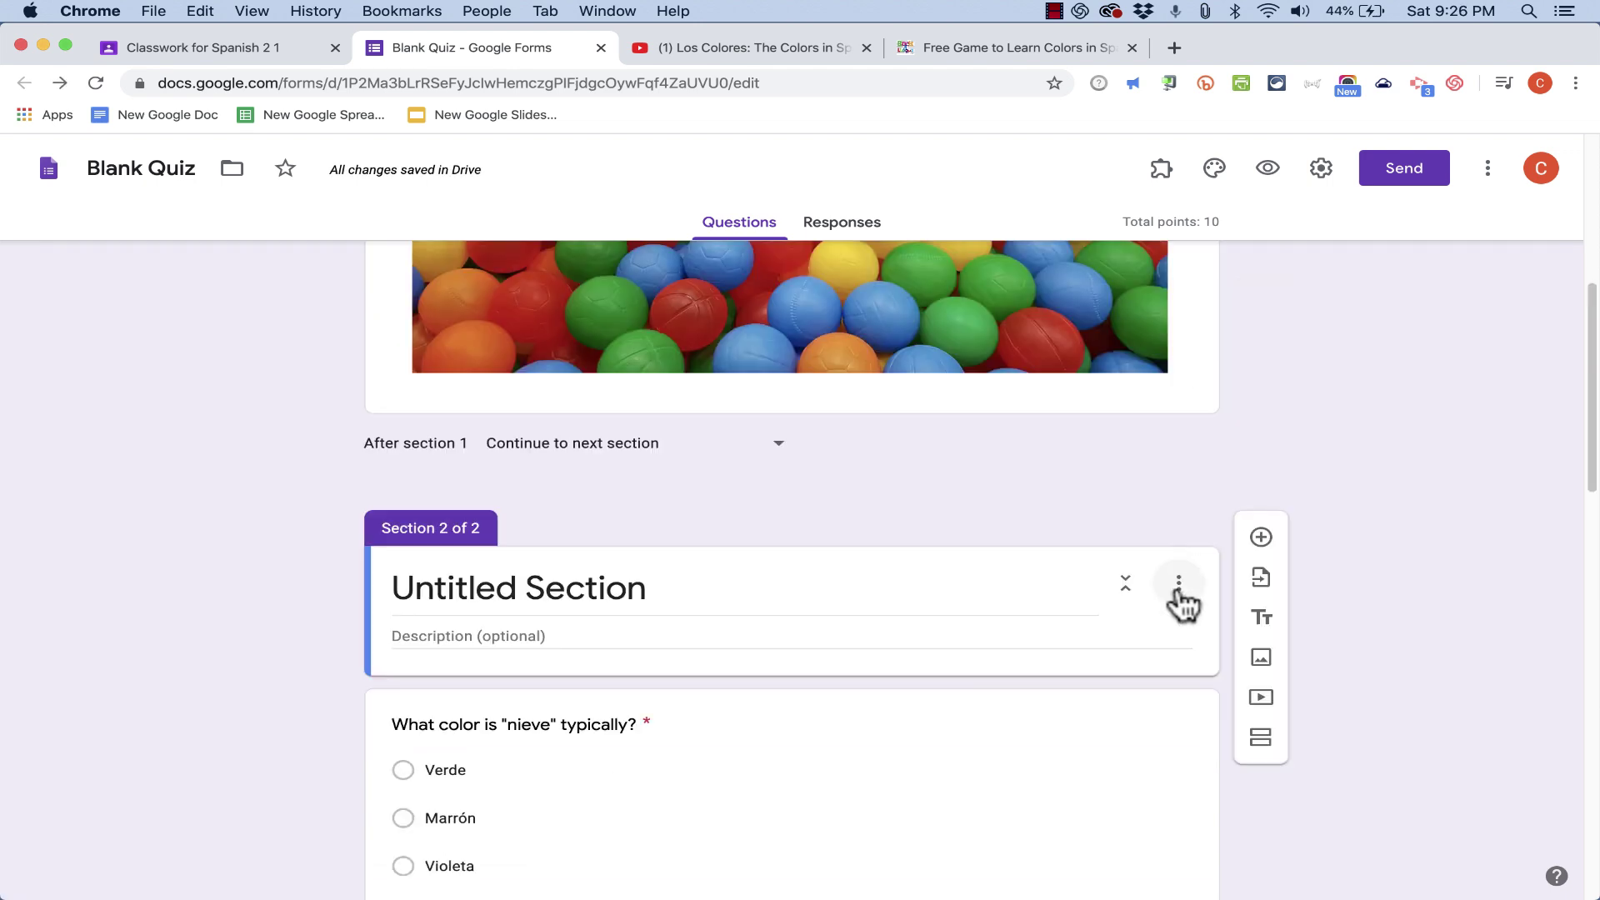
pyautogui.click(1179, 583)
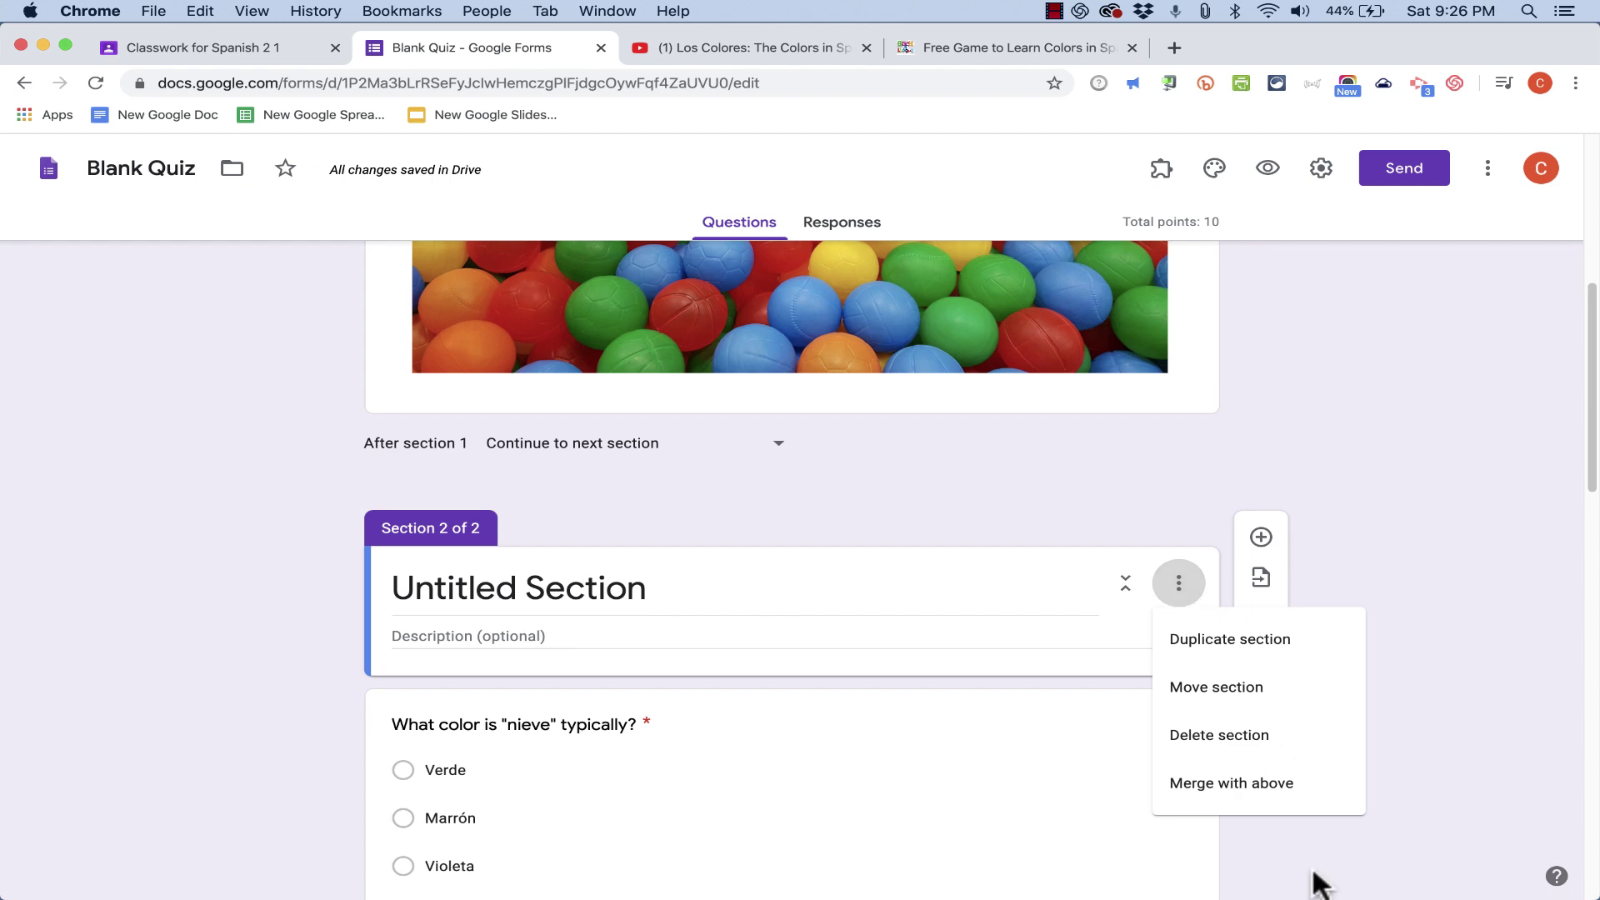
pyautogui.click(1243, 792)
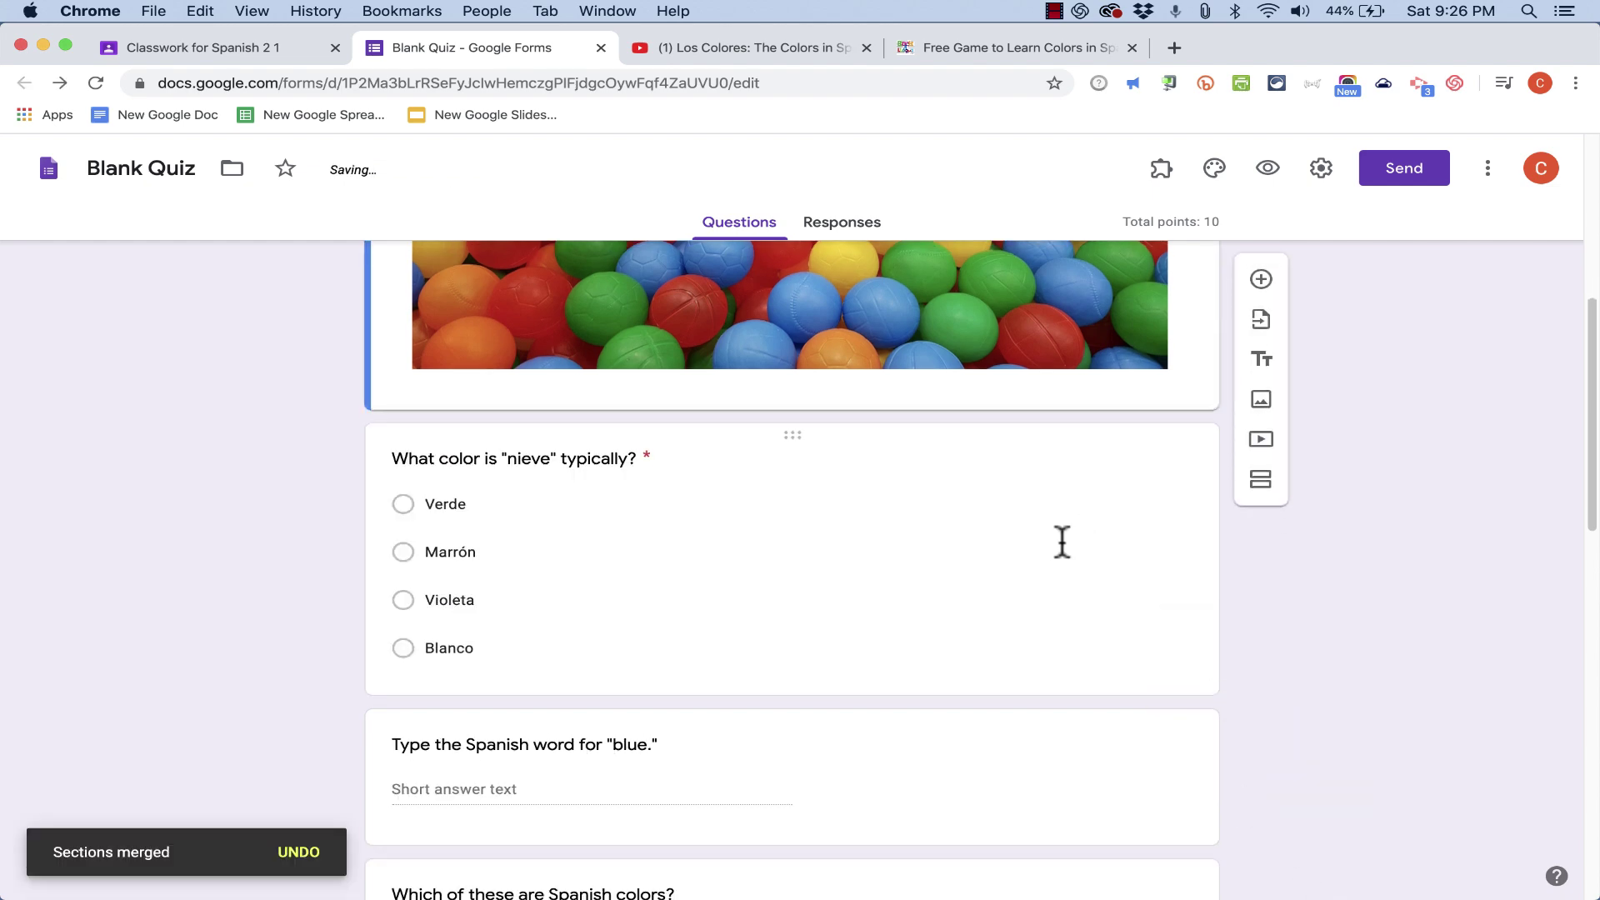
pyautogui.scroll(5, 1057, 543)
pyautogui.scroll(-7, 1057, 543)
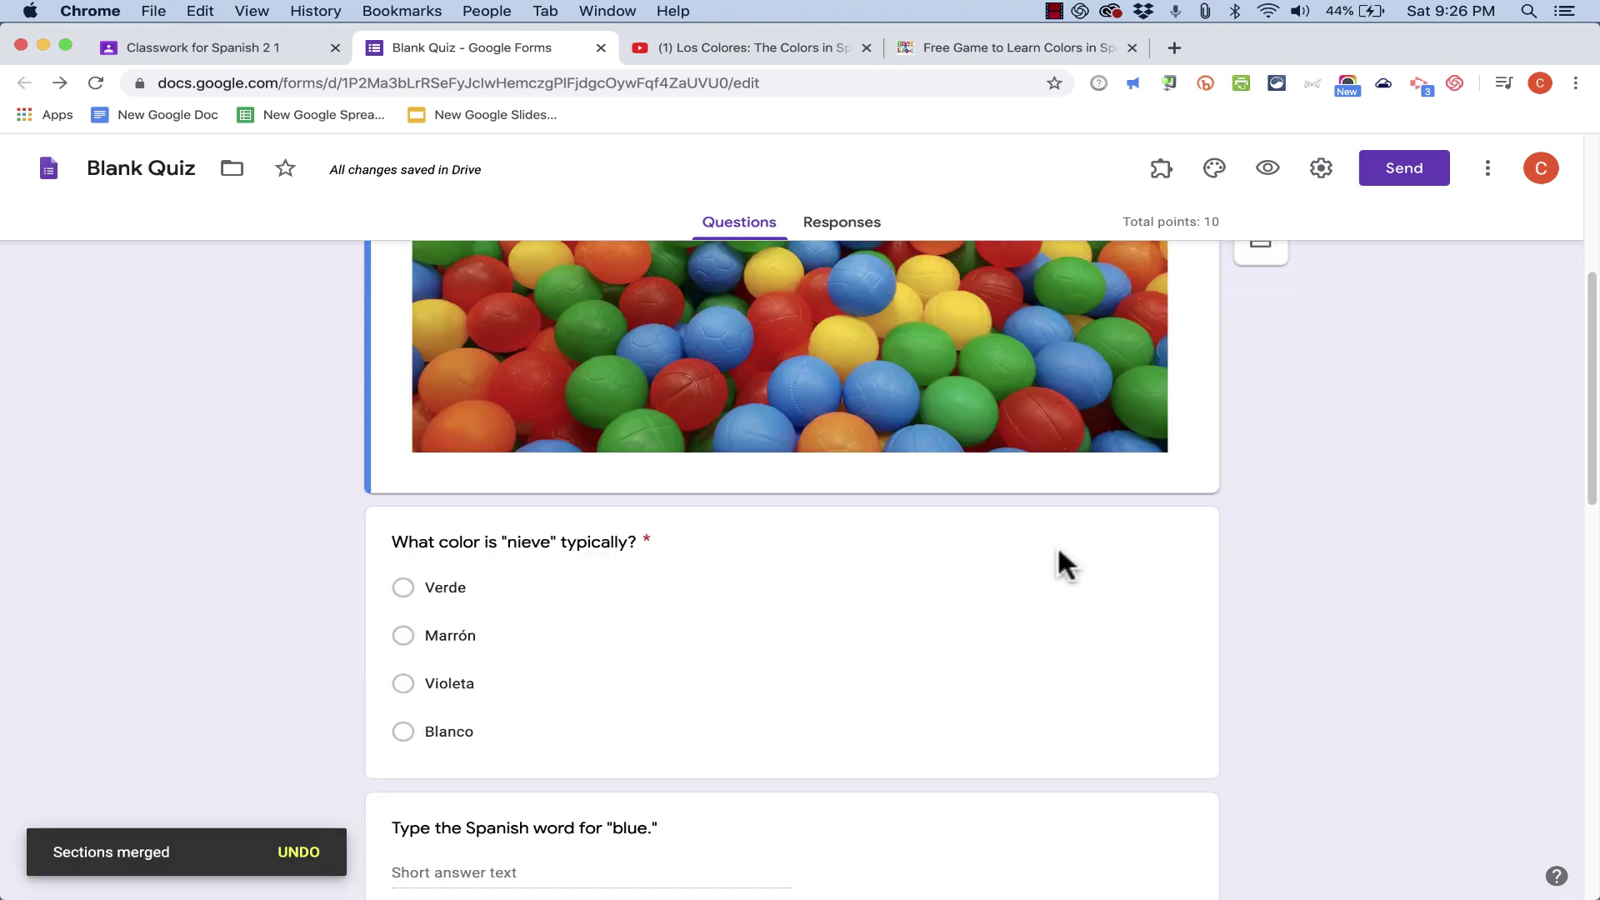
pyautogui.scroll(7, 1058, 545)
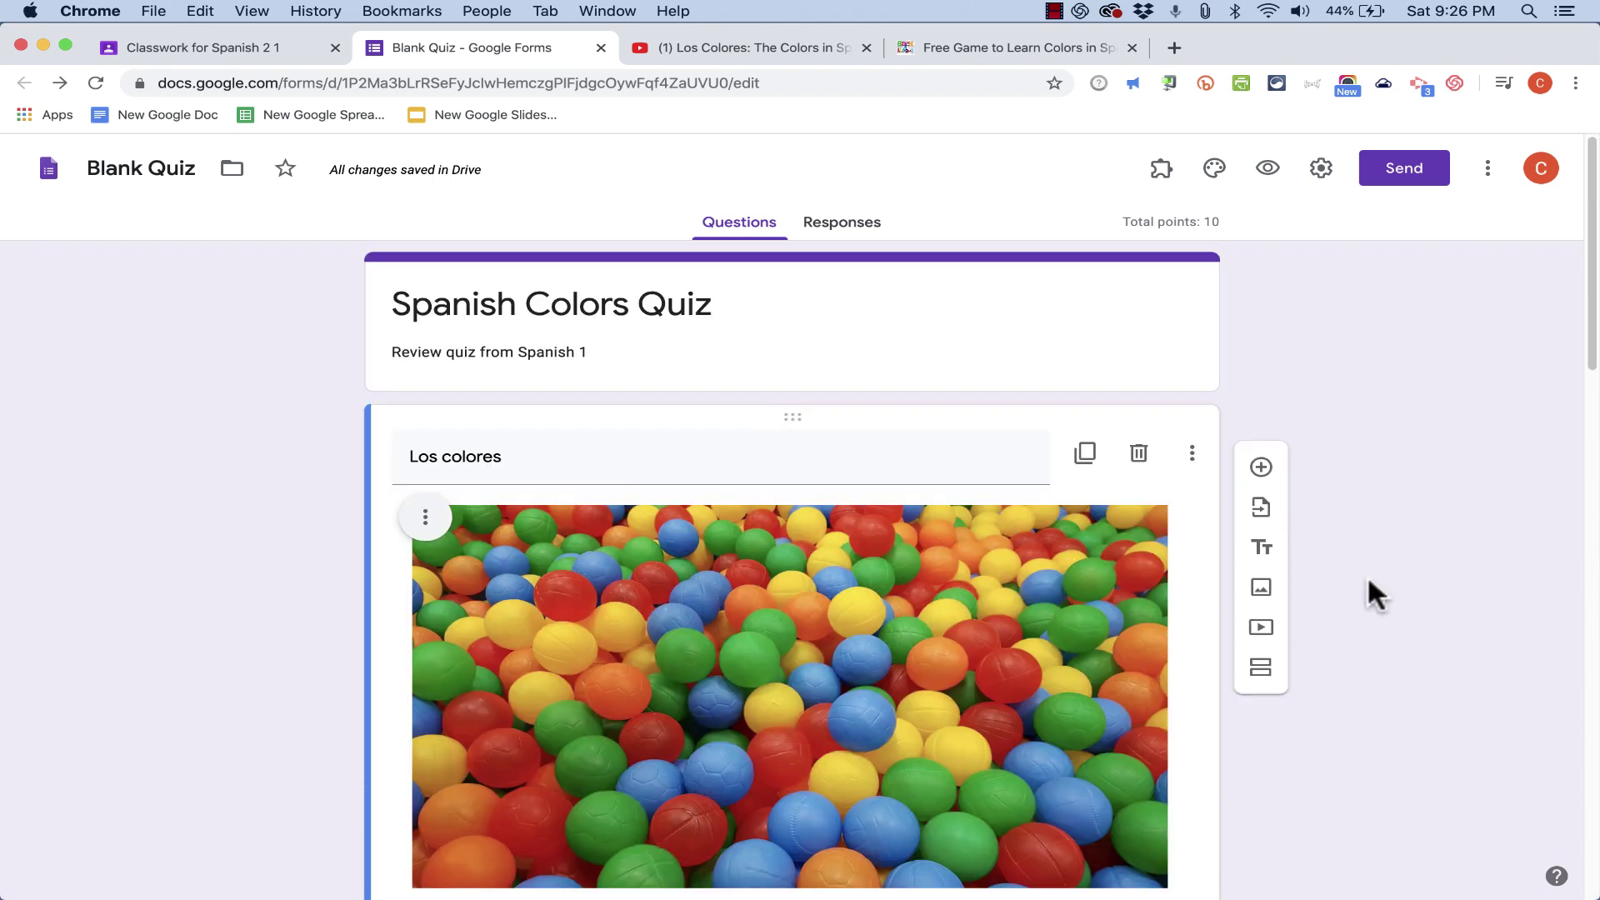
# - Duplicate the colors checkbox question and change its options to Marrón, Cómodo, Amarillo, Azul
pyautogui.scroll(-8, 1367, 579)
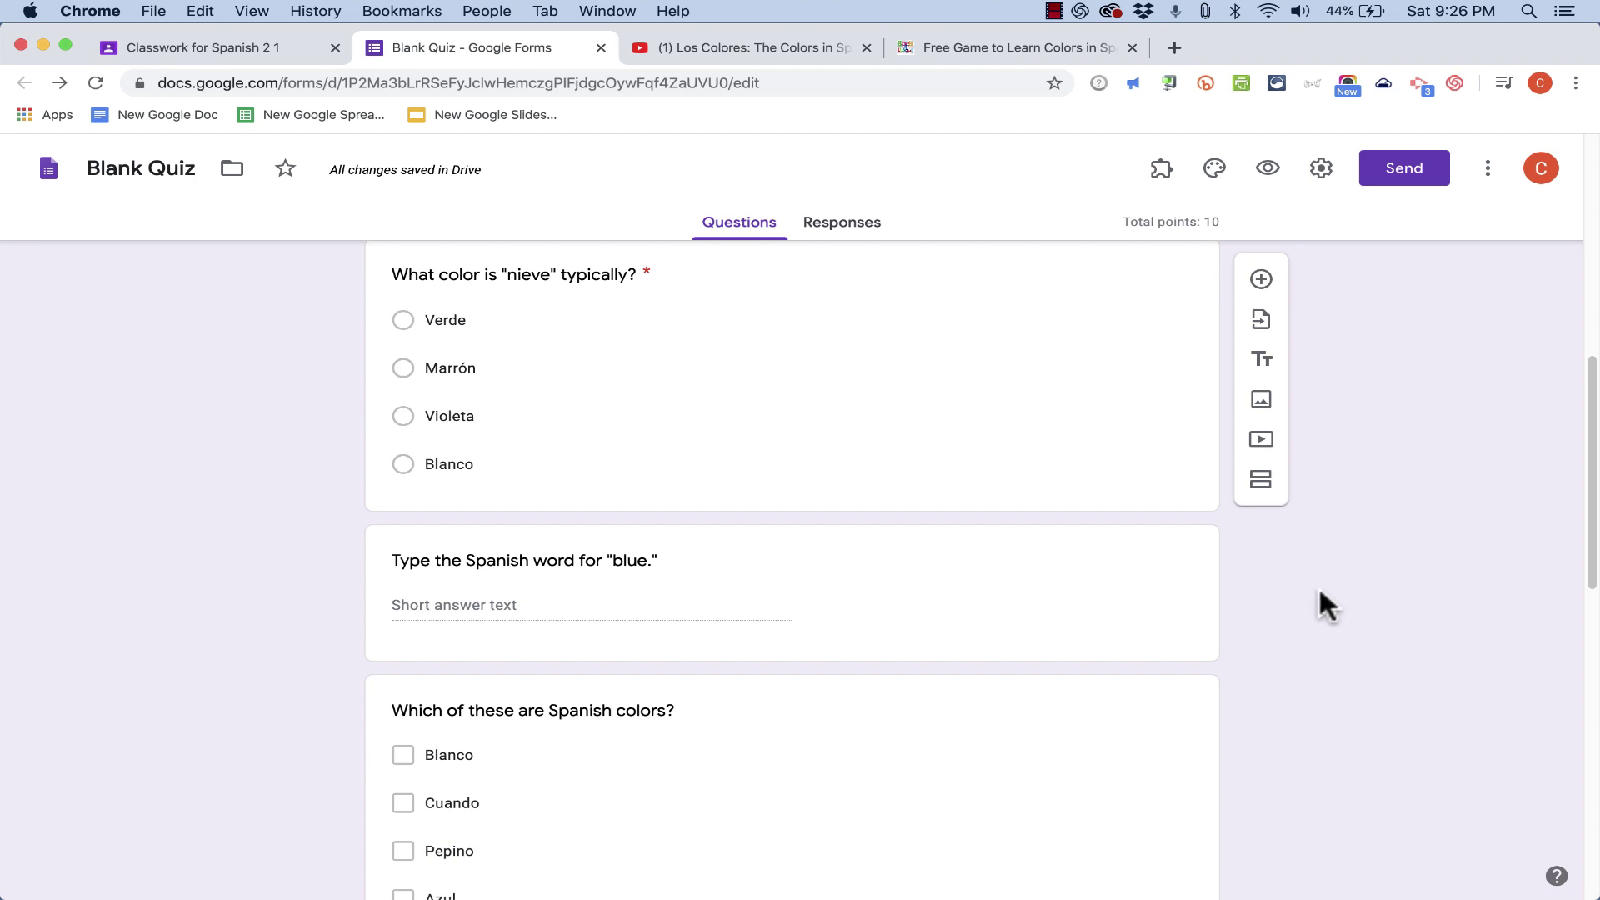
pyautogui.scroll(-4, 1319, 591)
pyautogui.click(1038, 548)
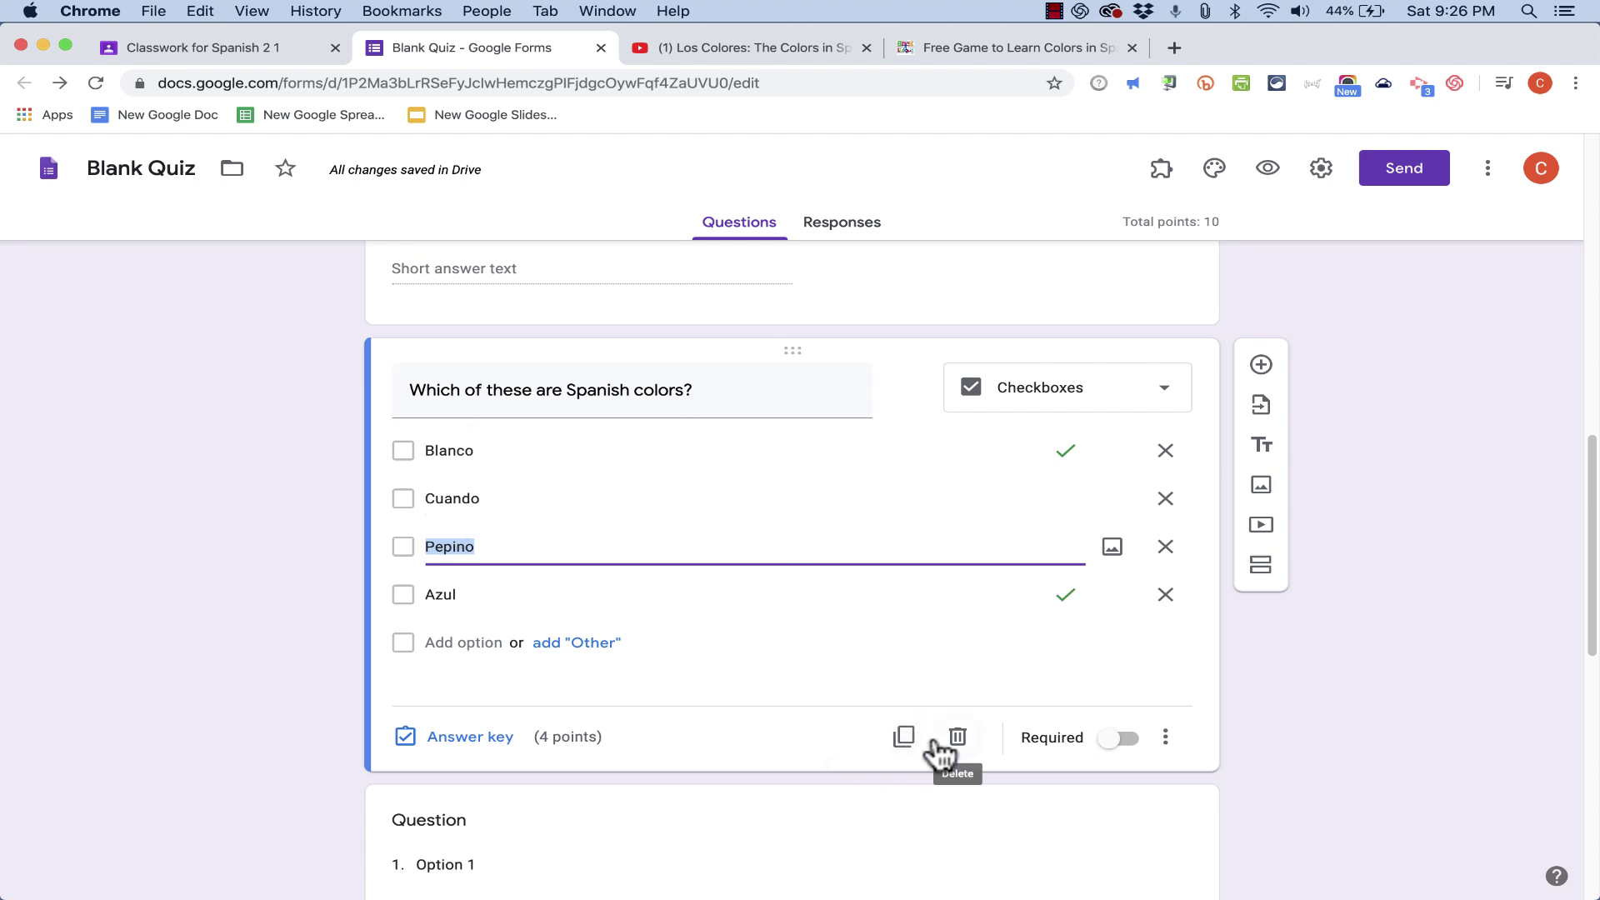
pyautogui.click(907, 741)
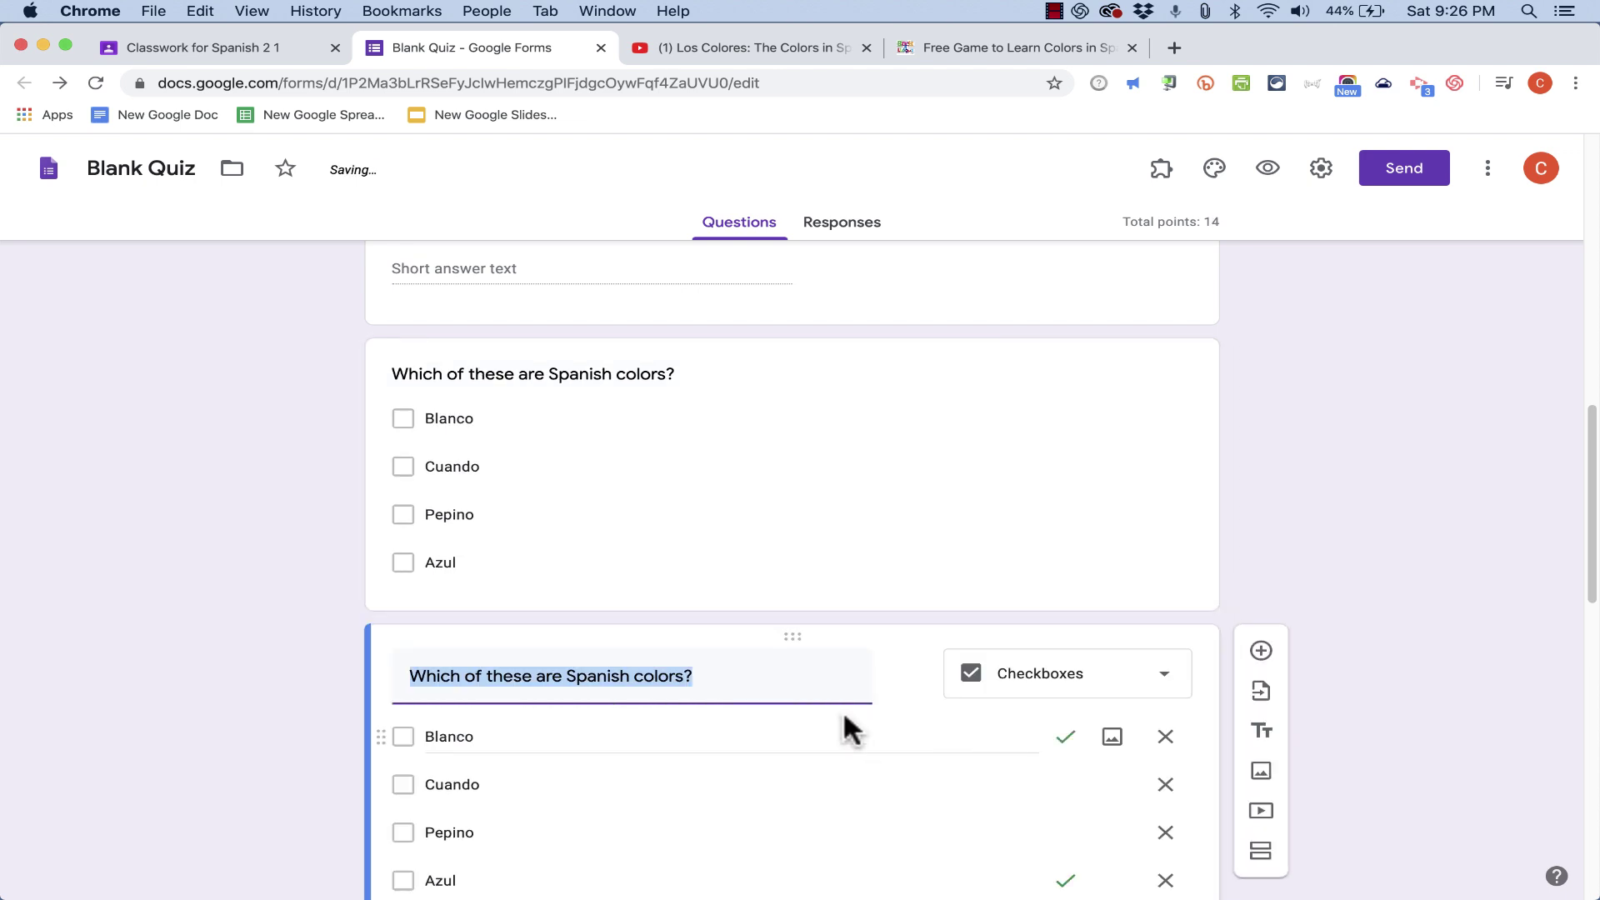
pyautogui.scroll(-3, 839, 714)
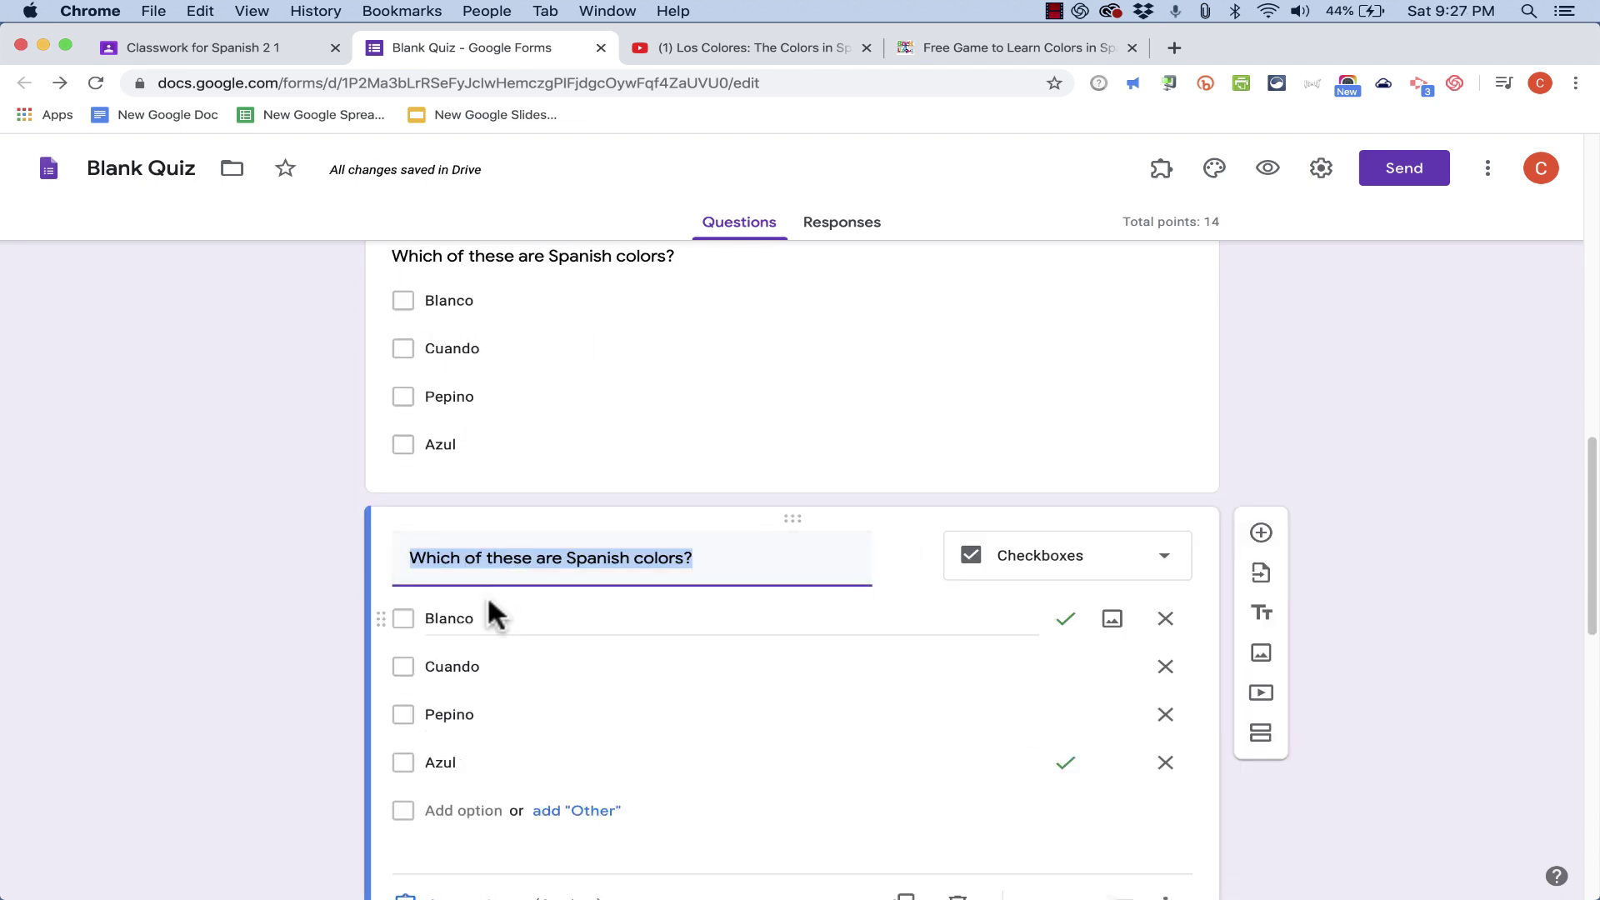
pyautogui.doubleClick(475, 618)
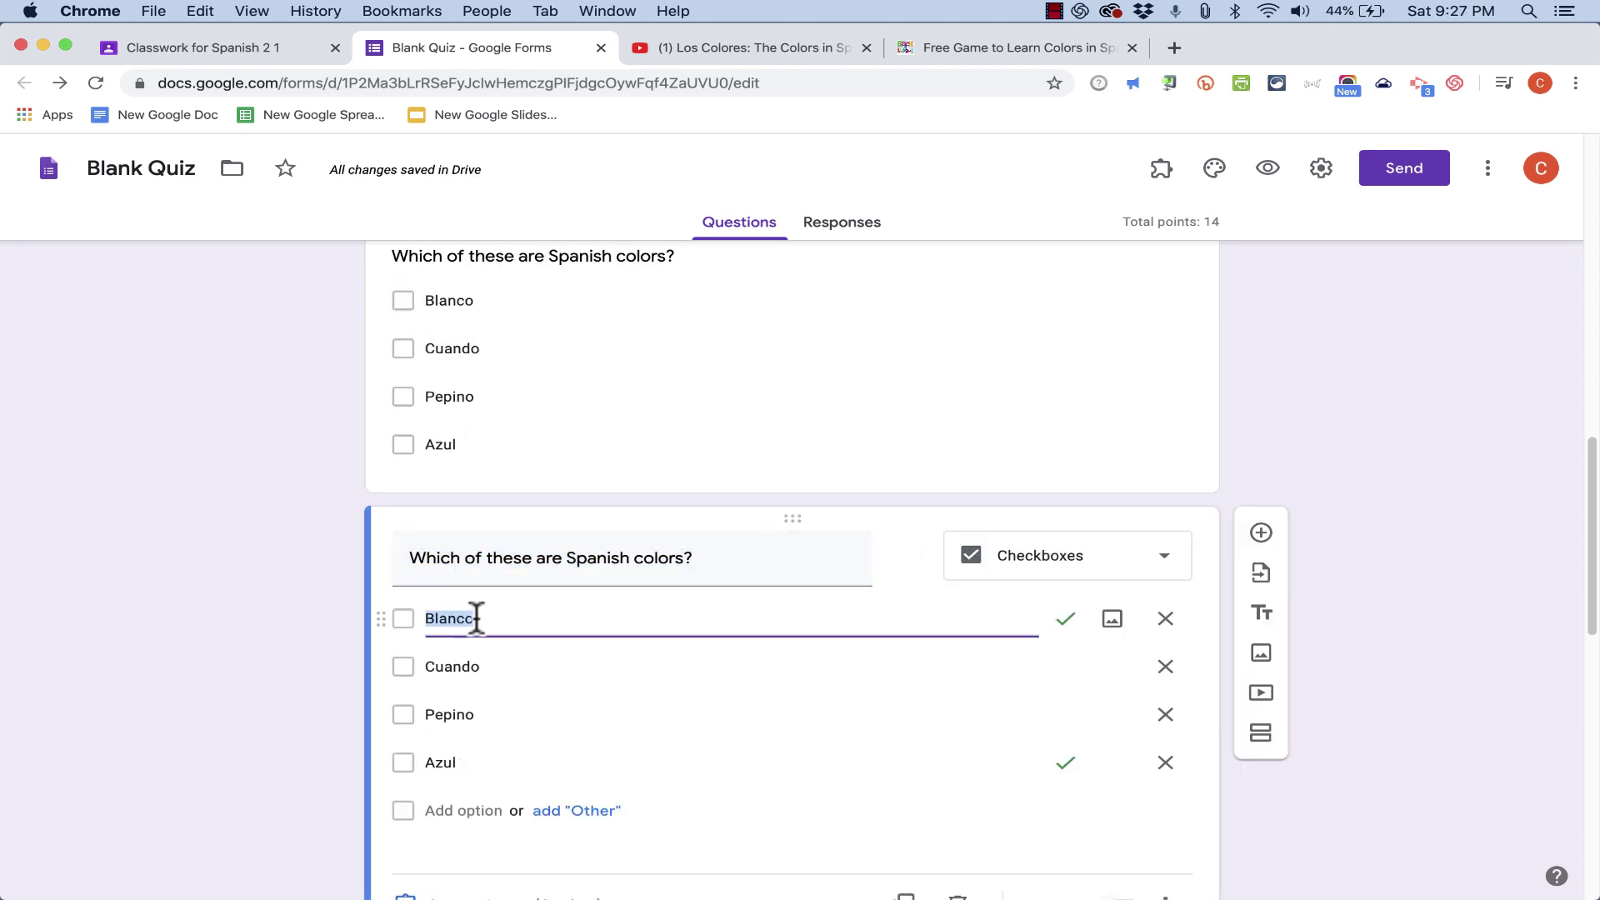
pyautogui.write('Marrón')
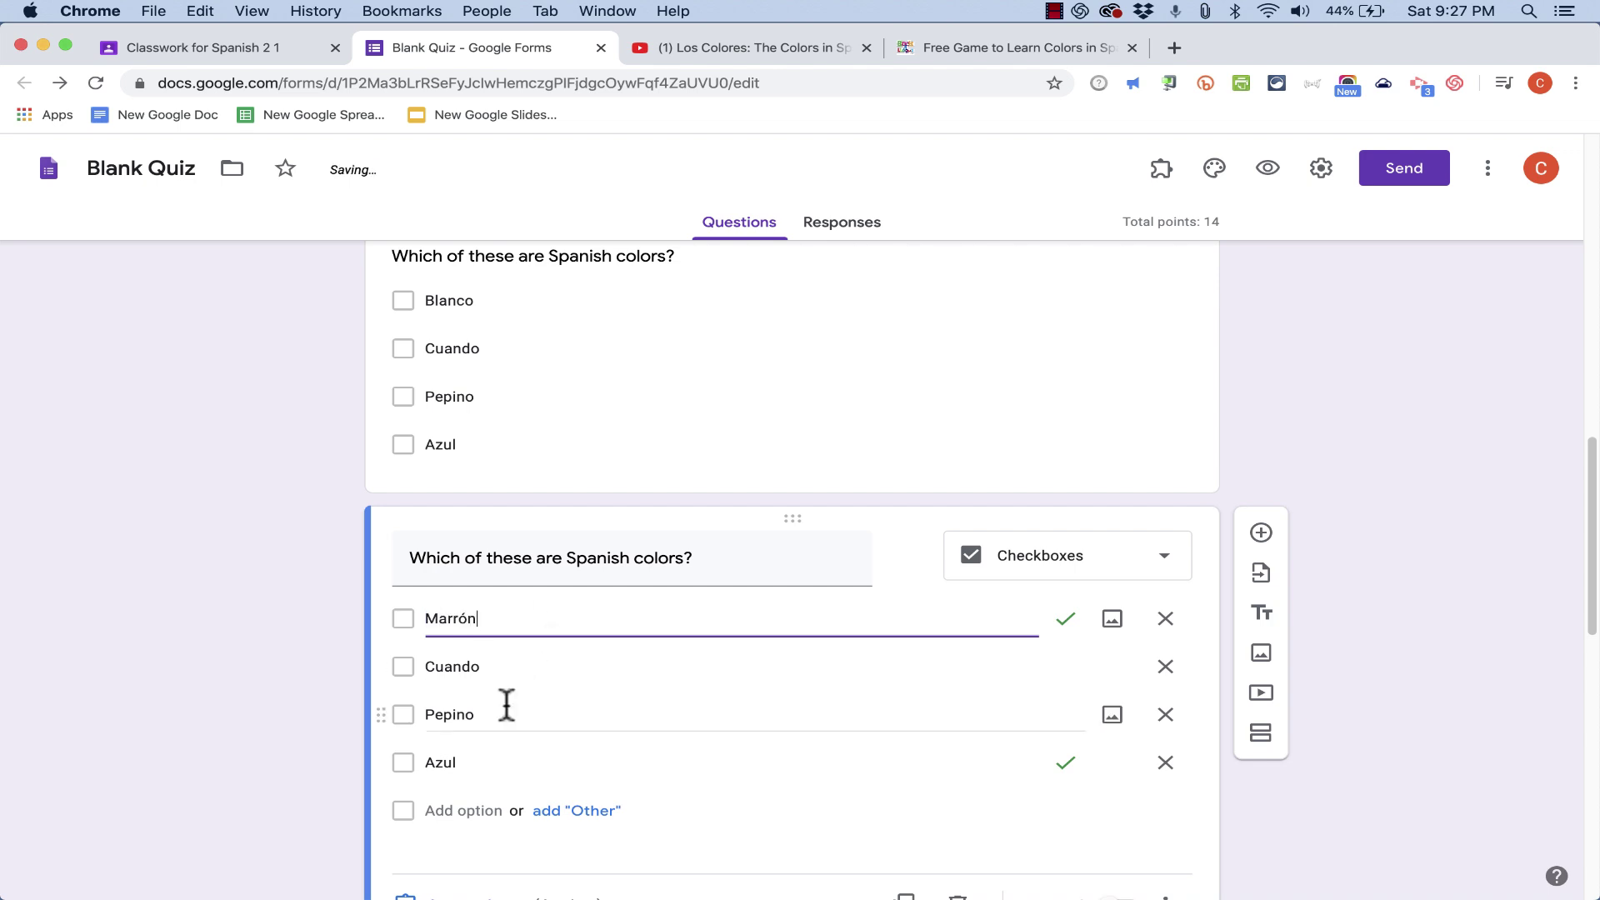
pyautogui.doubleClick(477, 714)
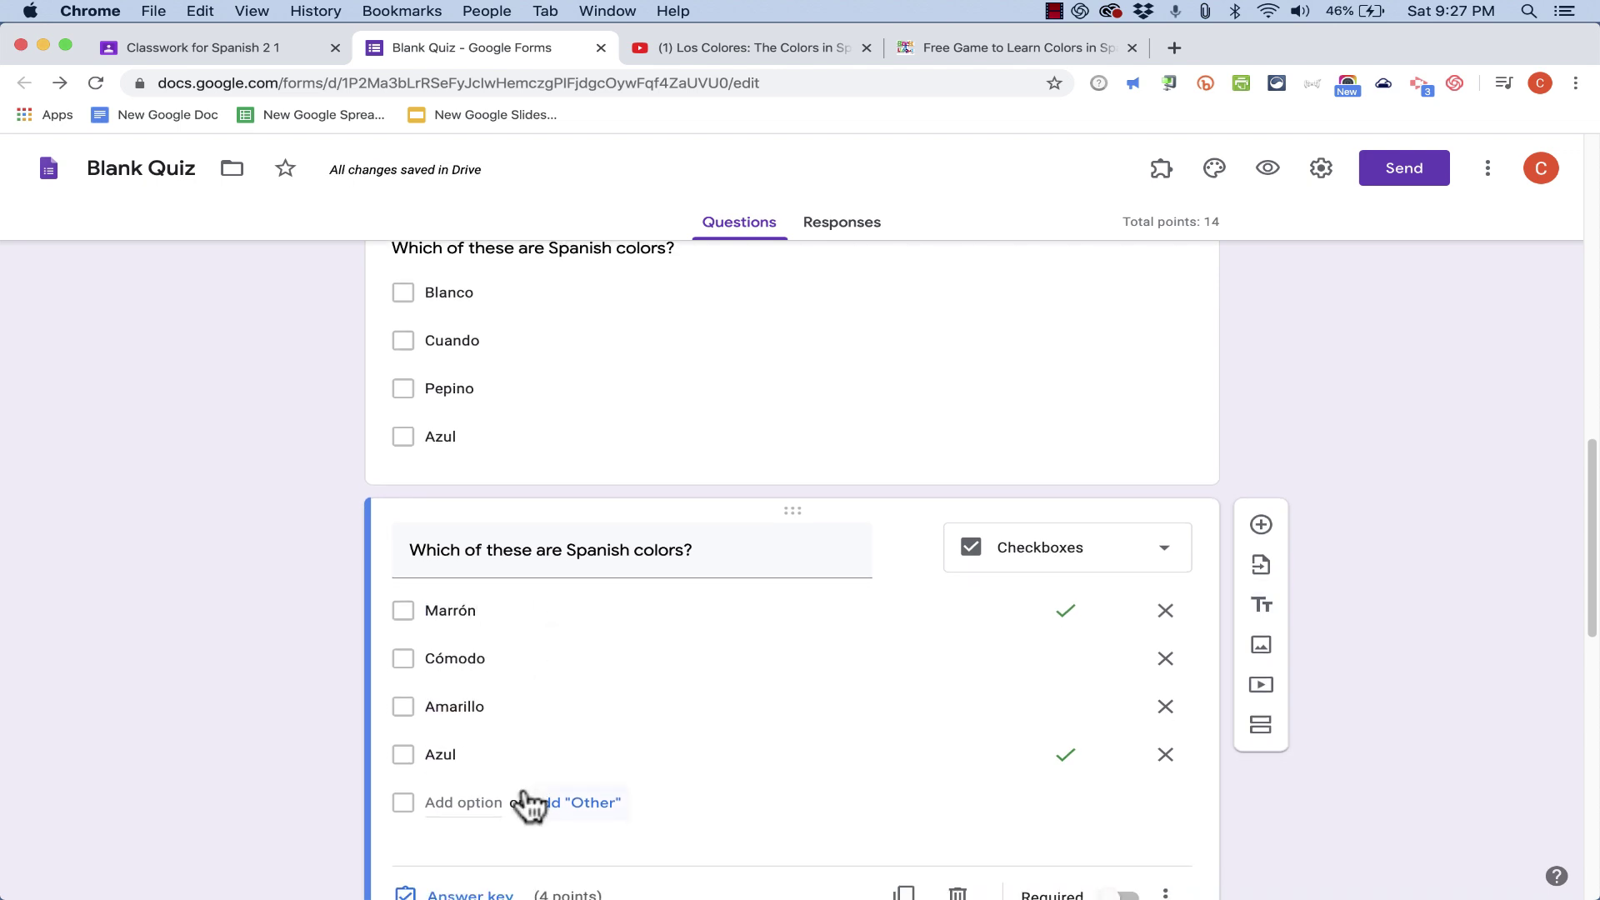
# - Credit Marrón, Amarillo and Azul in the copy's answer key and make it required
pyautogui.scroll(-2, 528, 801)
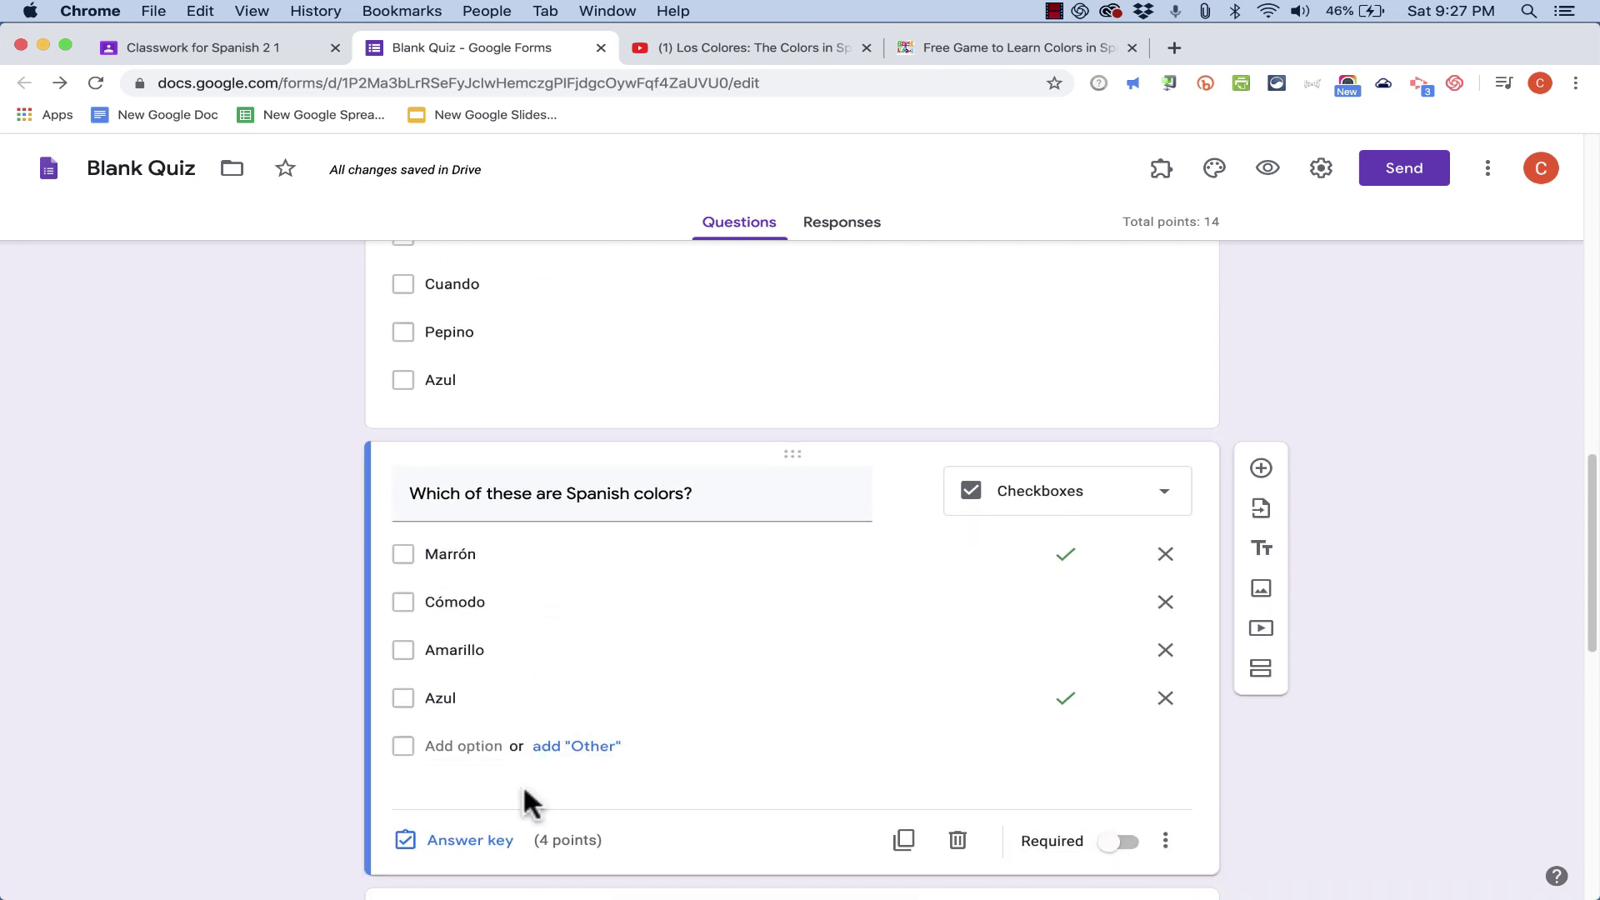
pyautogui.click(471, 840)
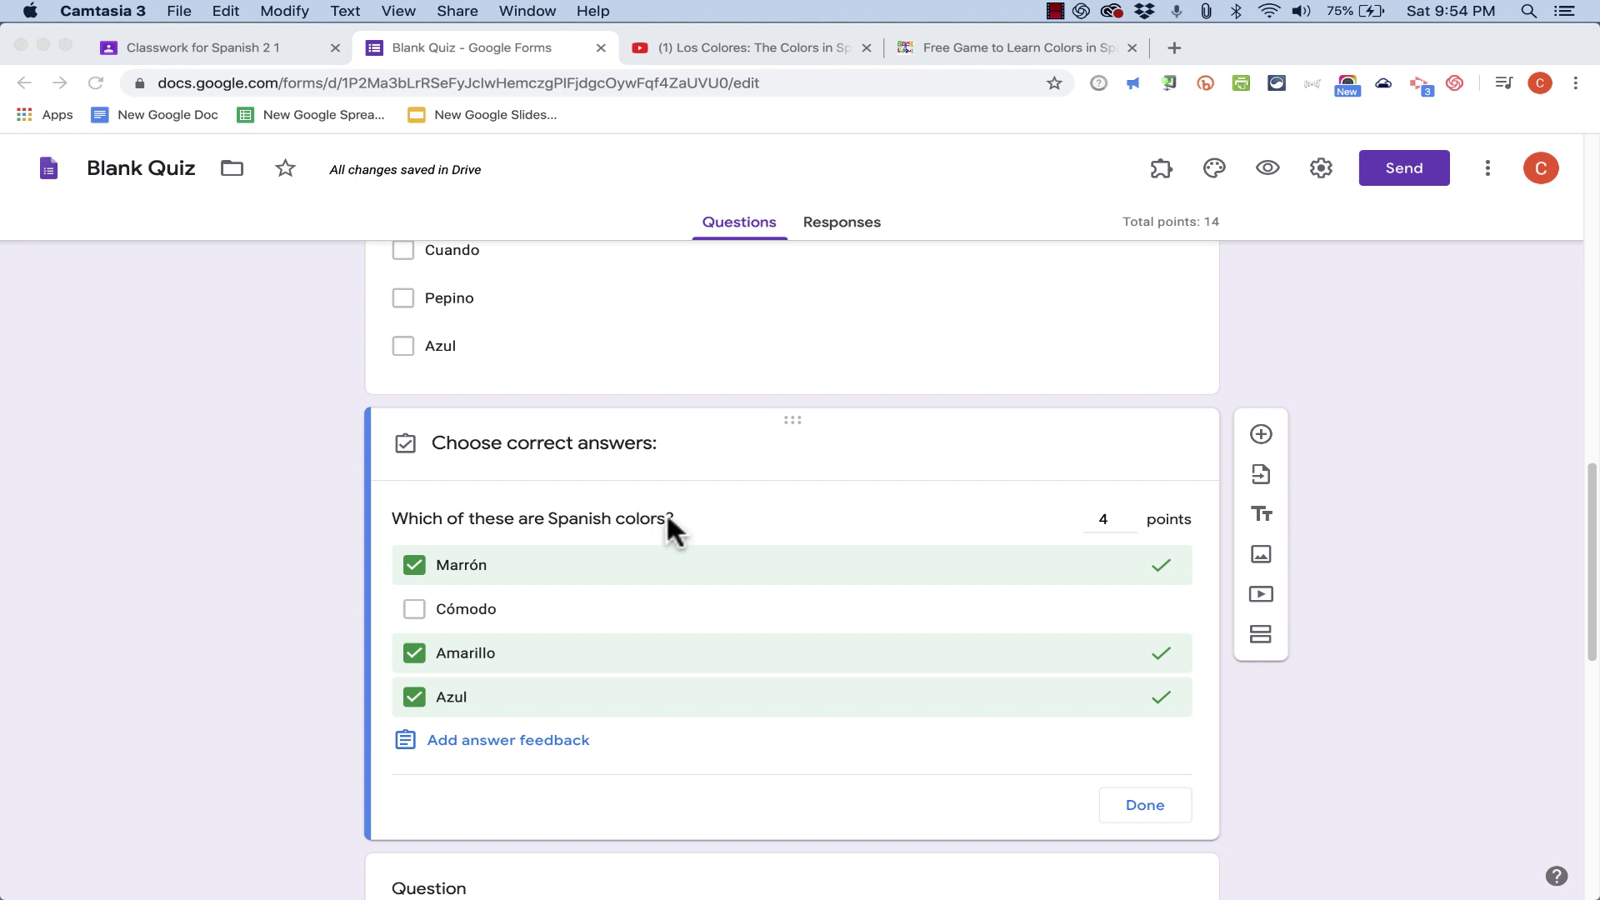
pyautogui.click(1143, 805)
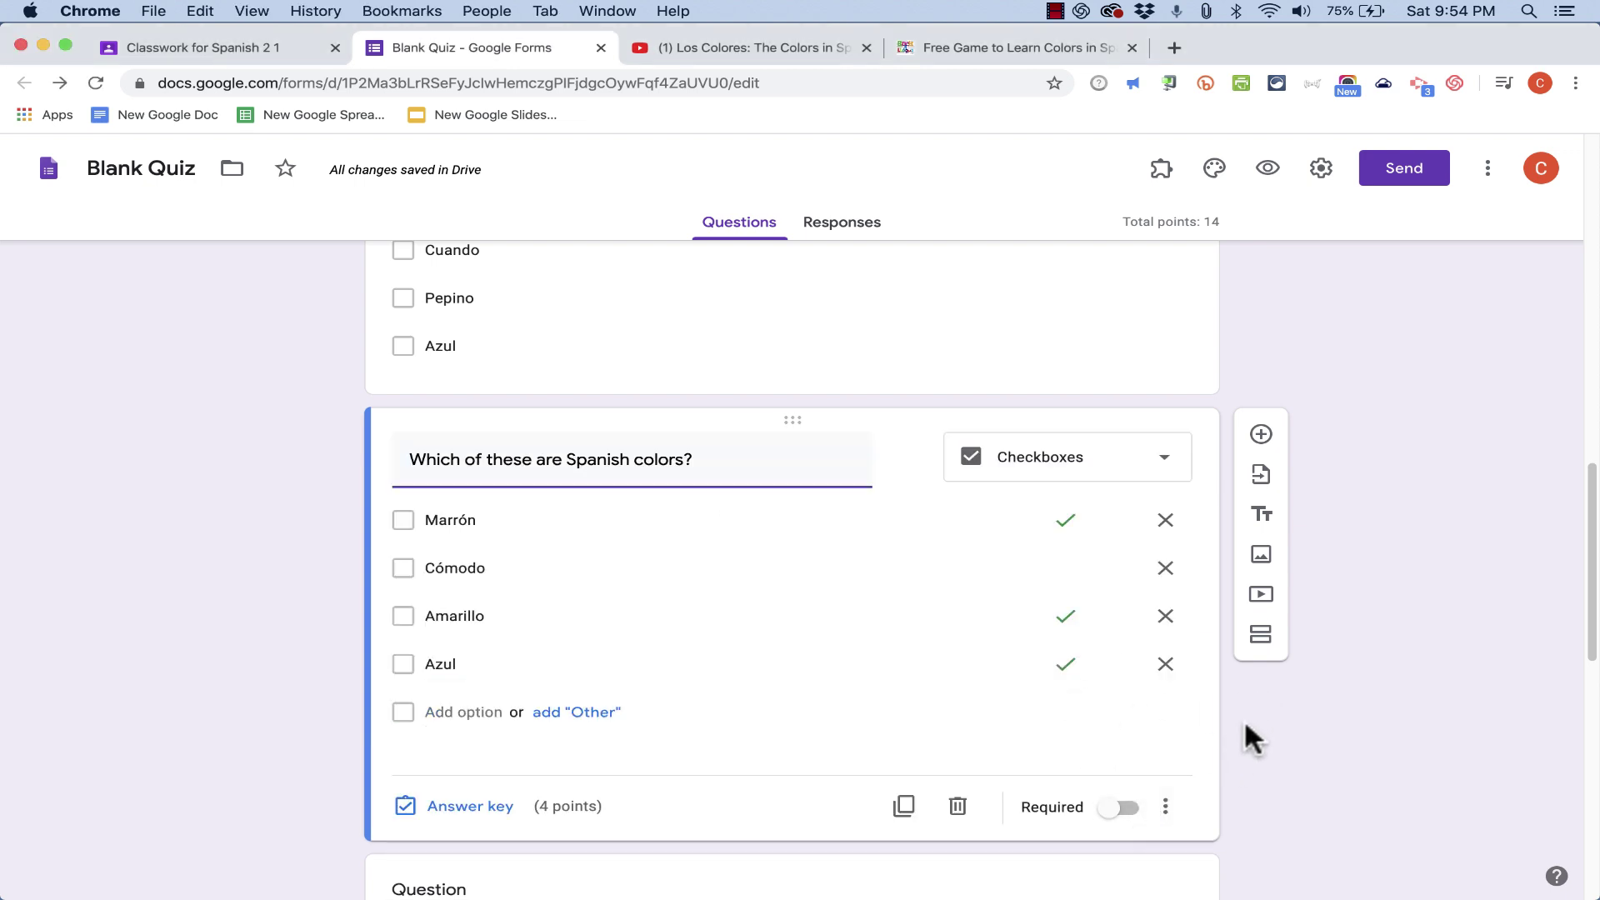
pyautogui.click(1122, 810)
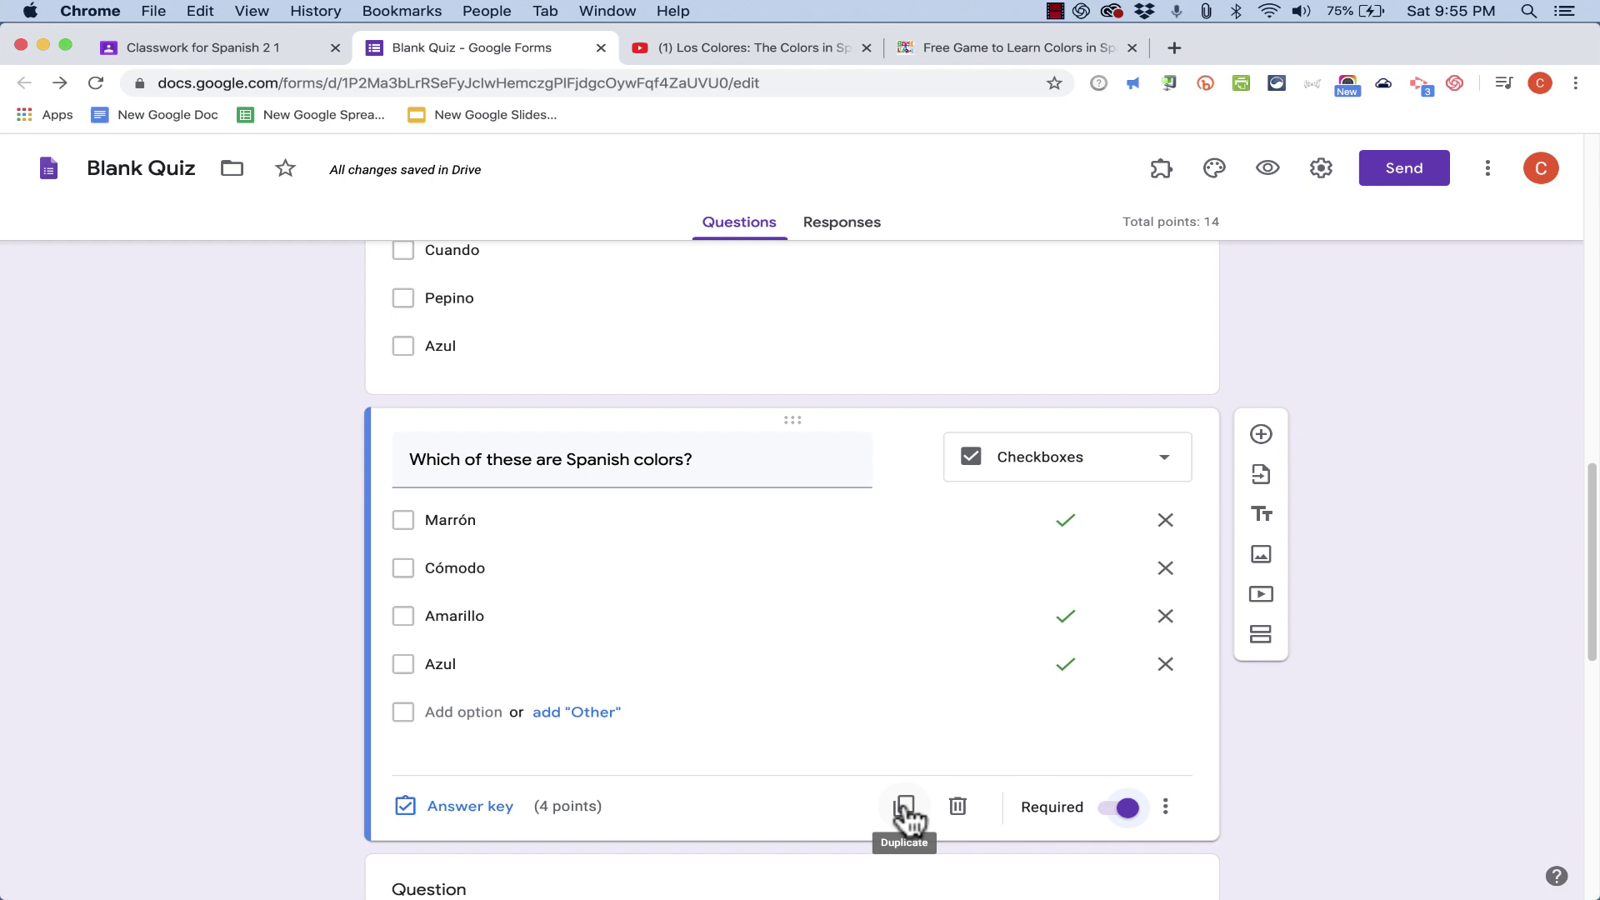
pyautogui.scroll(15, 946, 697)
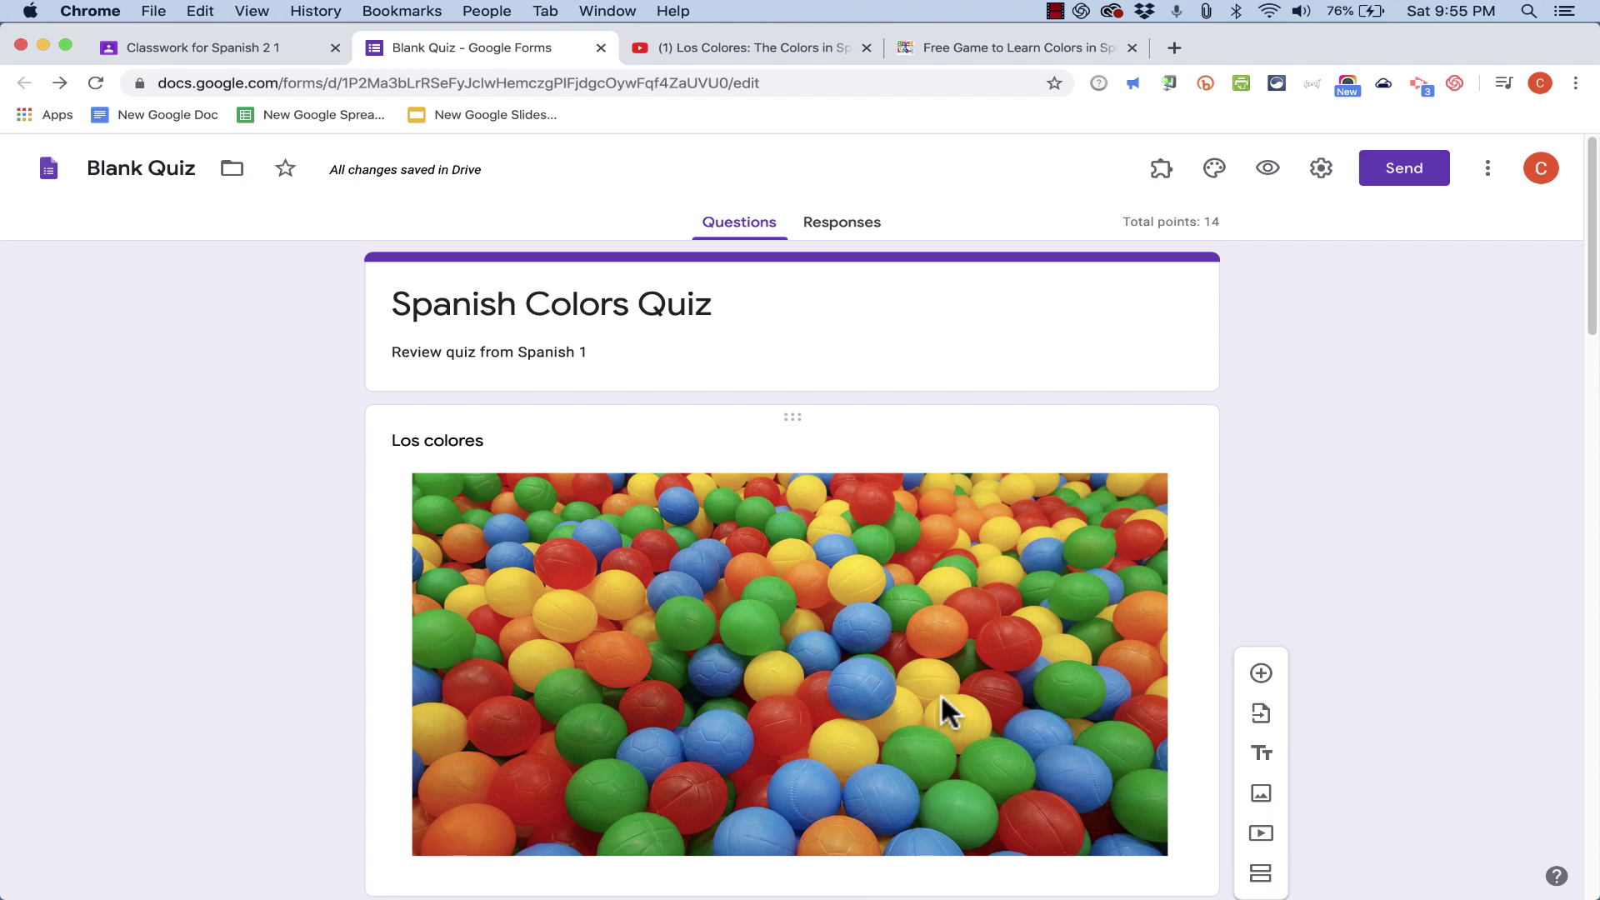
# - Switch to the Responses tab to see the quiz's 0 responses so far
pyautogui.click(843, 238)
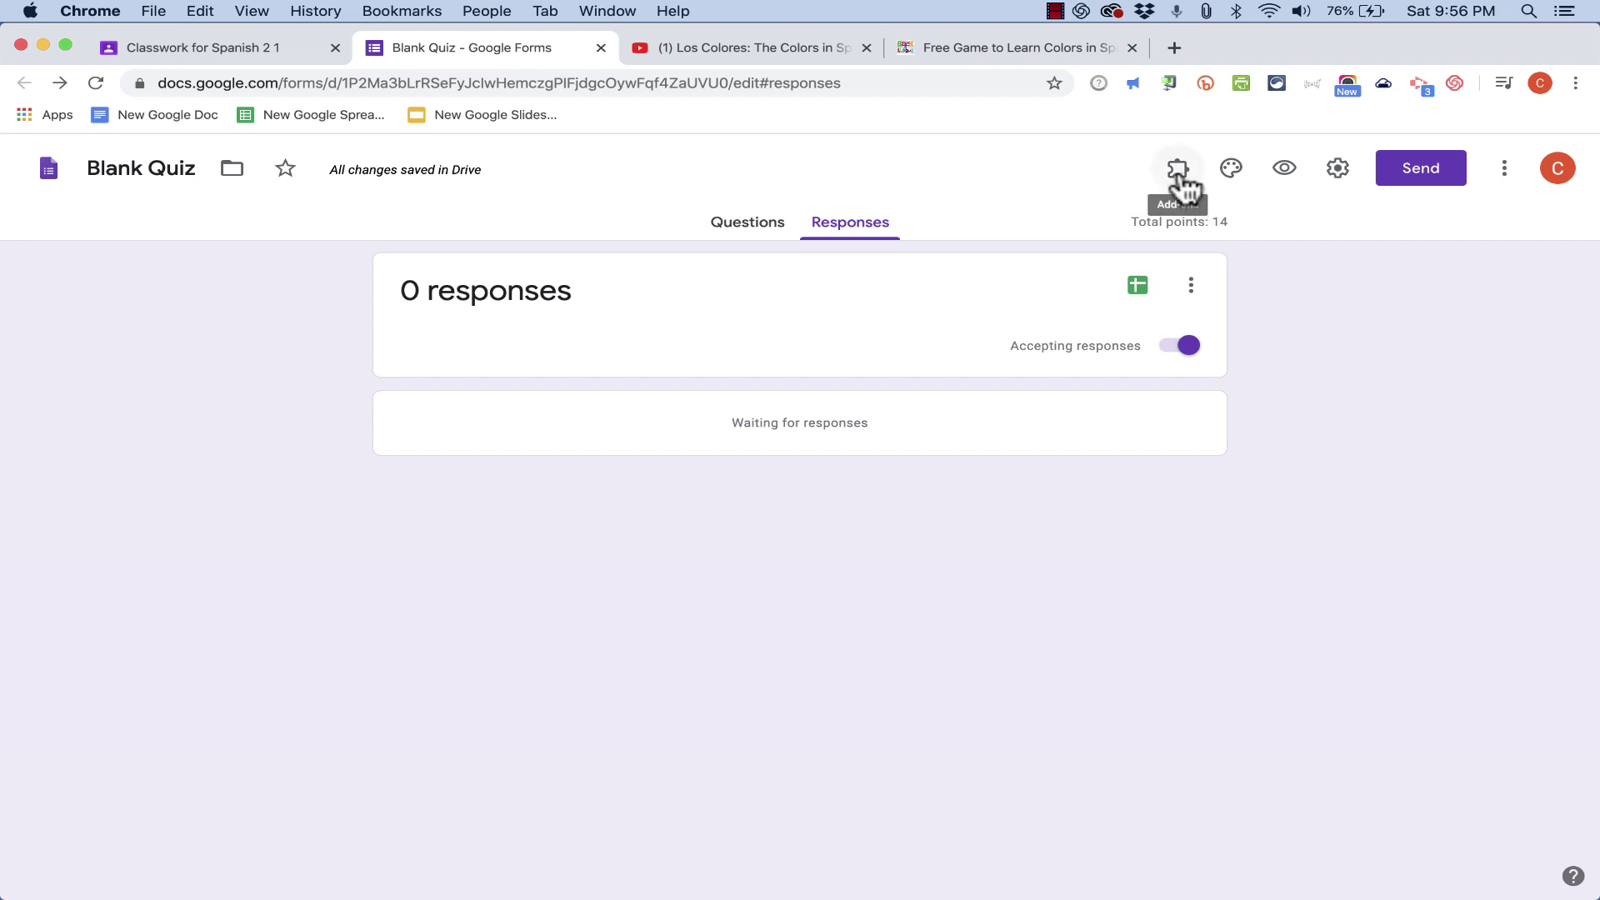
# - In the theme options, try a red theme colour, then light blue
pyautogui.click(1231, 171)
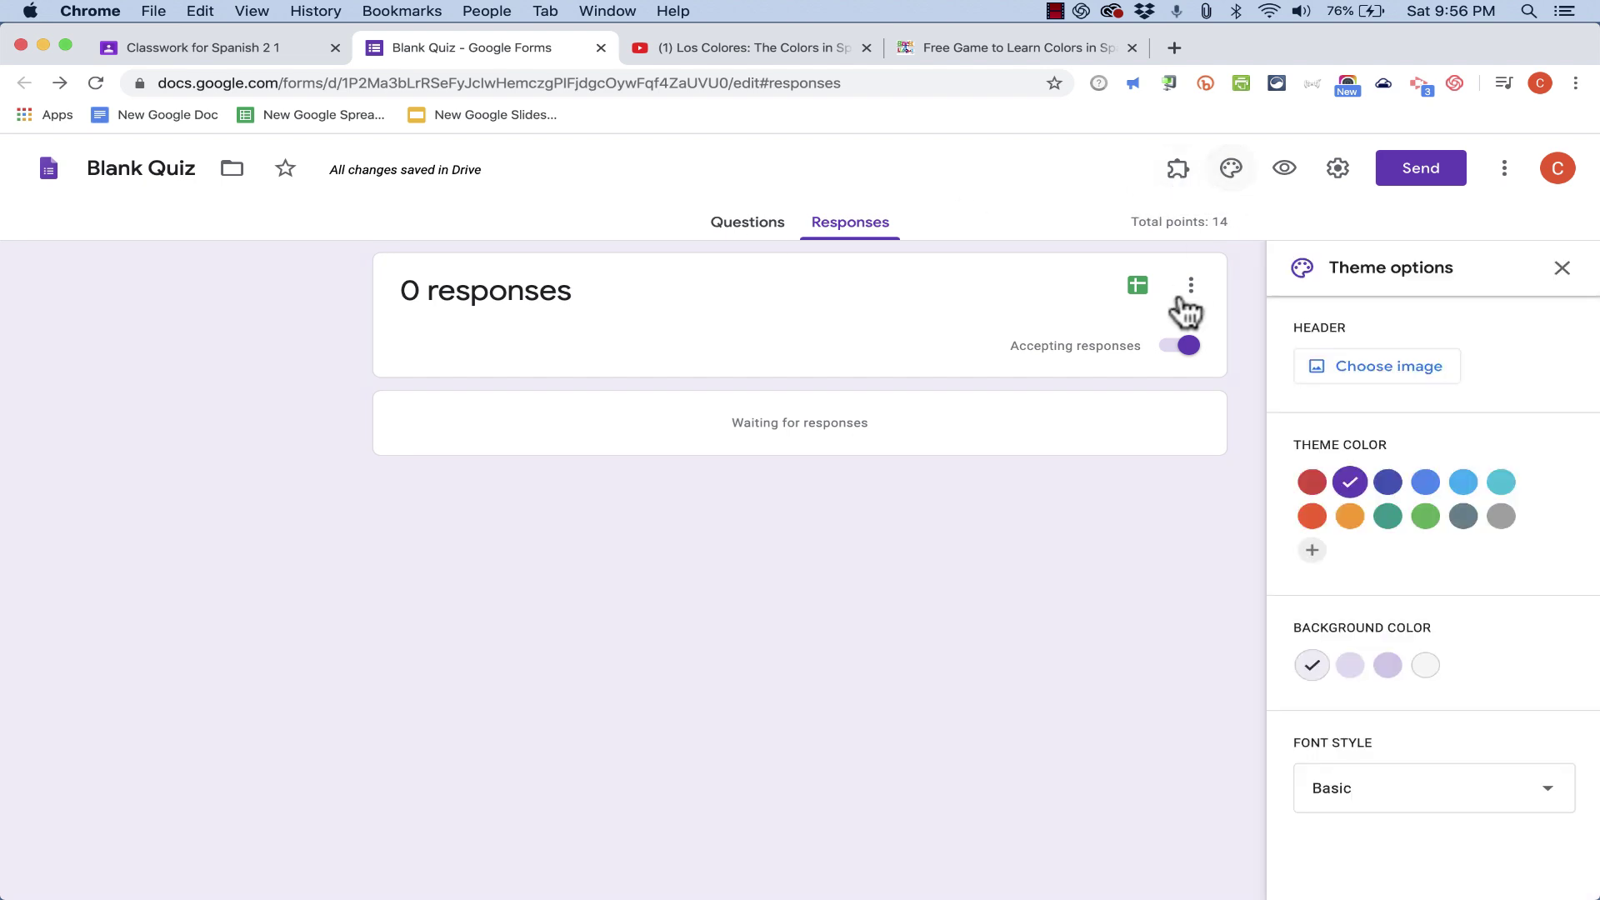
pyautogui.click(1313, 482)
pyautogui.click(1425, 481)
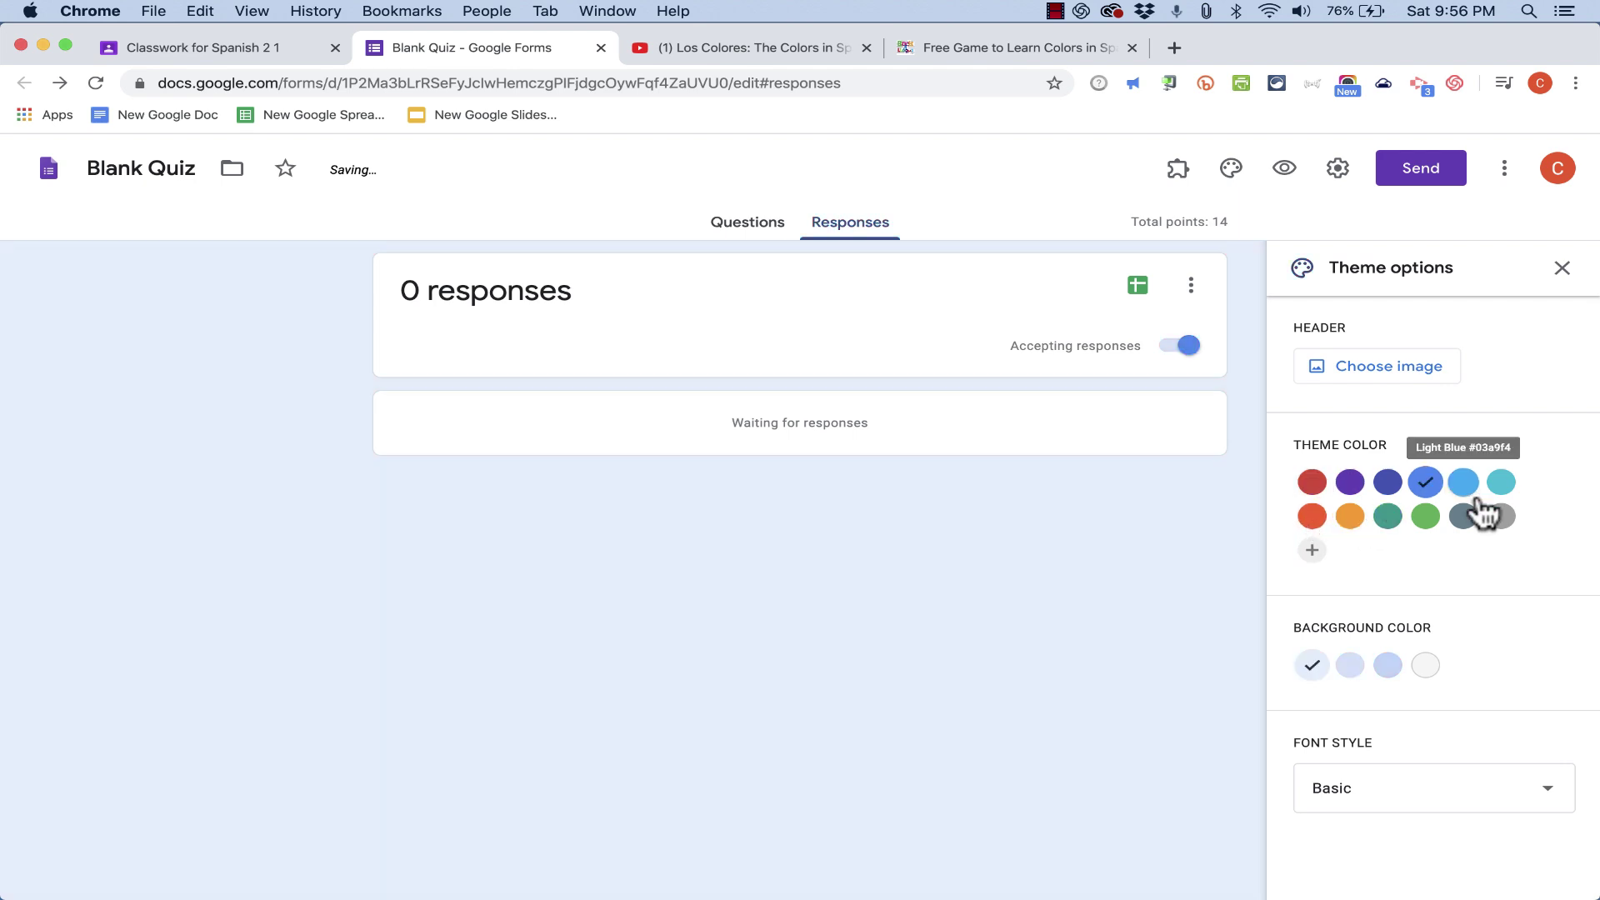
# - Insert the pink paint-splash header image from Themes and close the theme options
pyautogui.click(1383, 367)
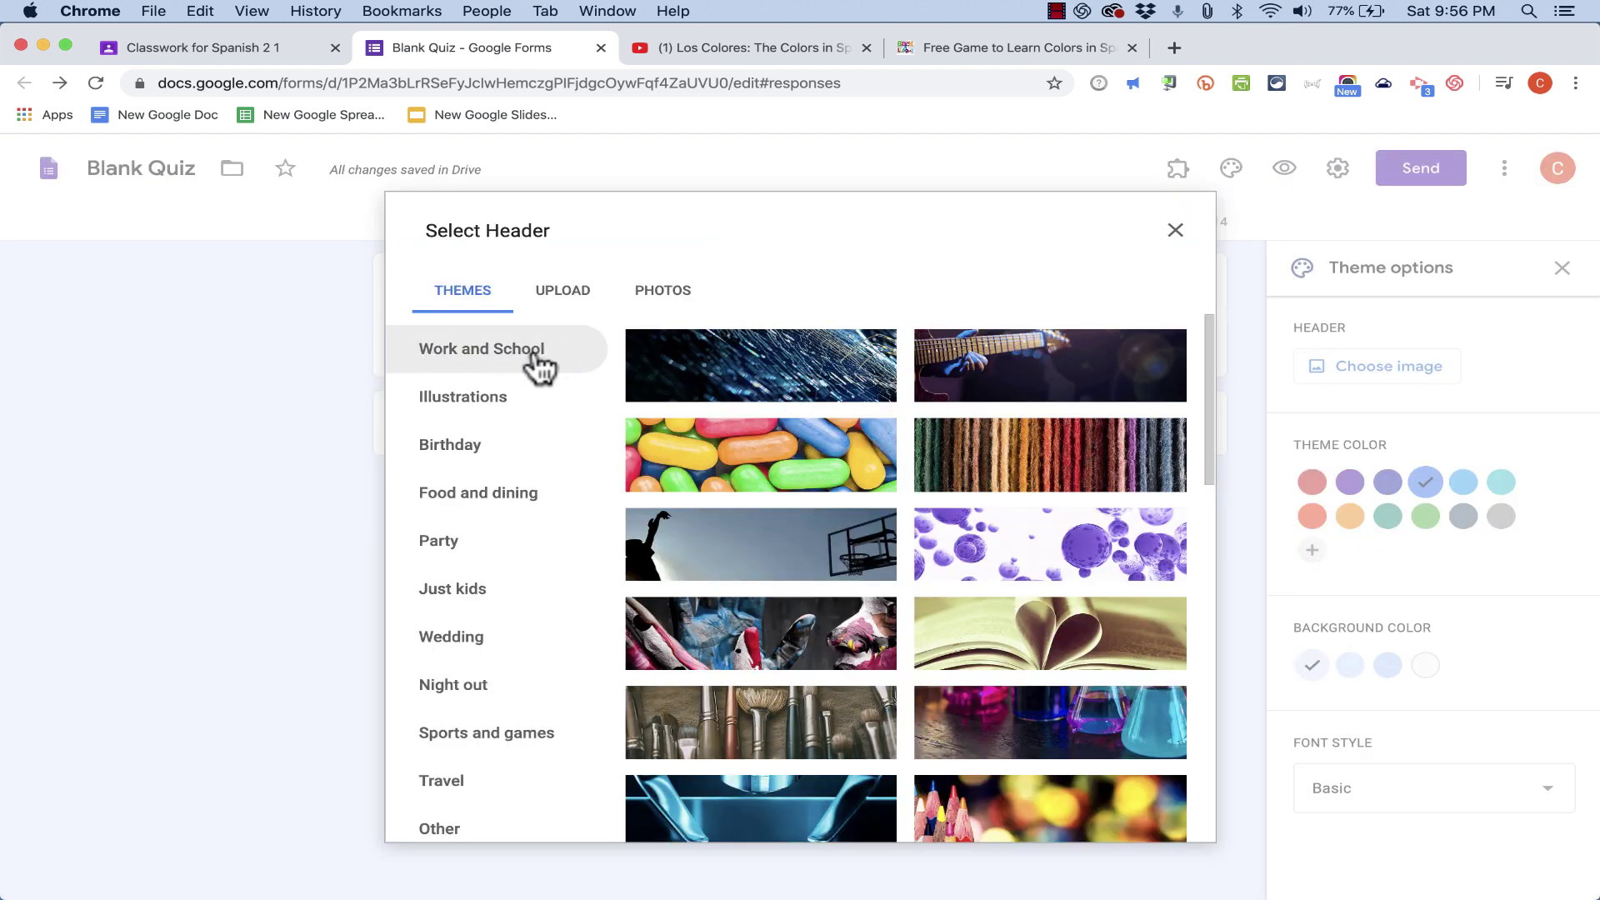
pyautogui.scroll(-7, 948, 654)
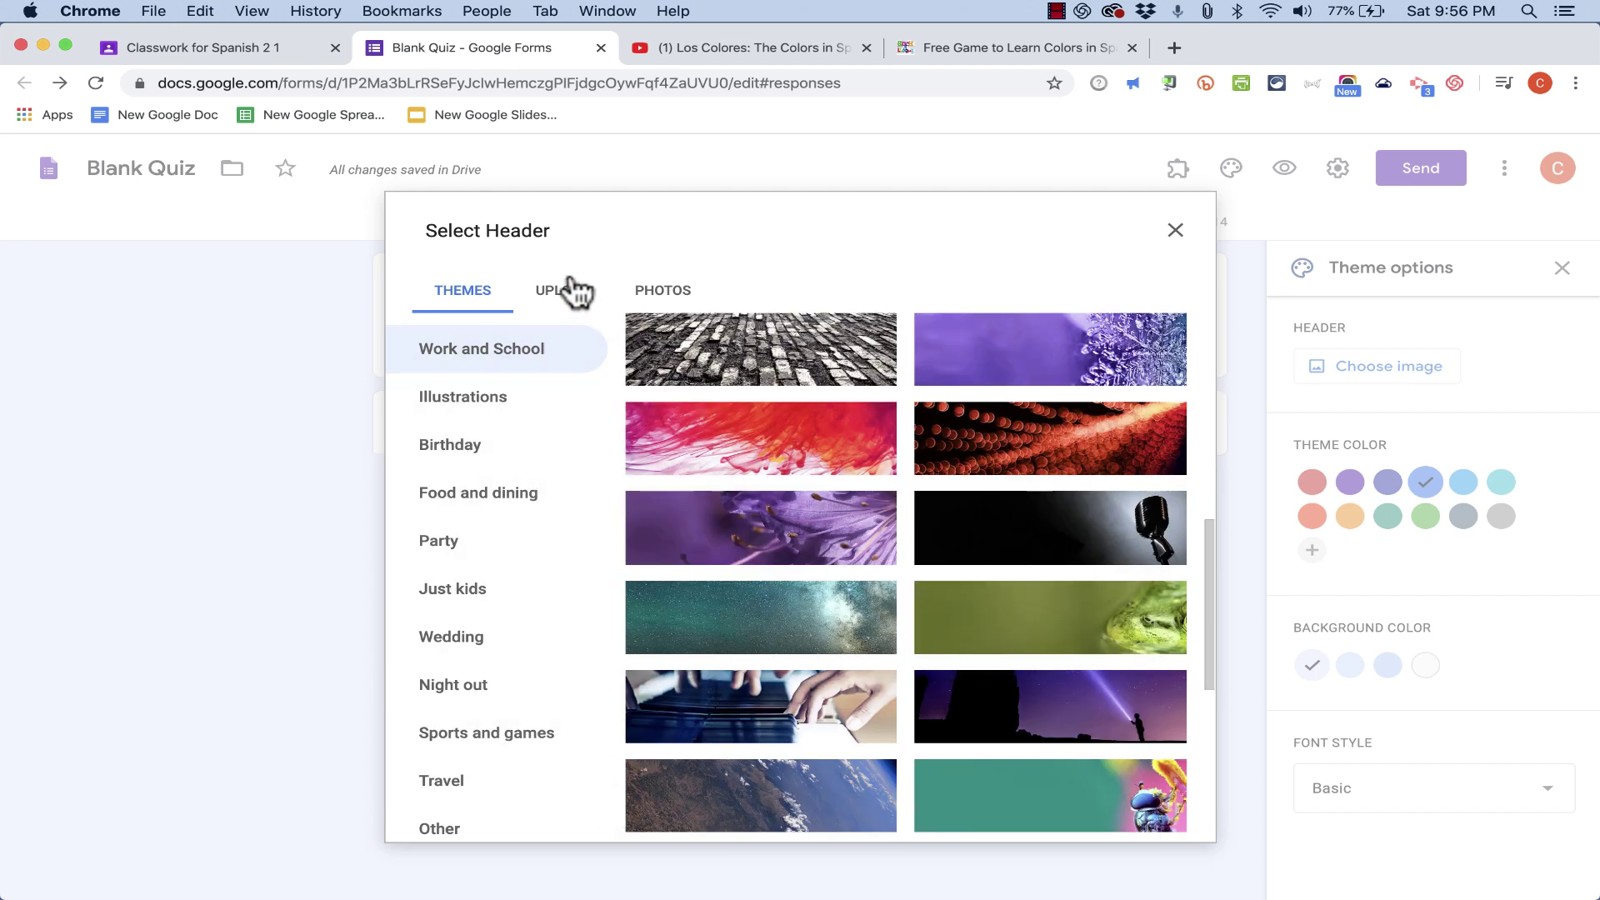
pyautogui.click(821, 465)
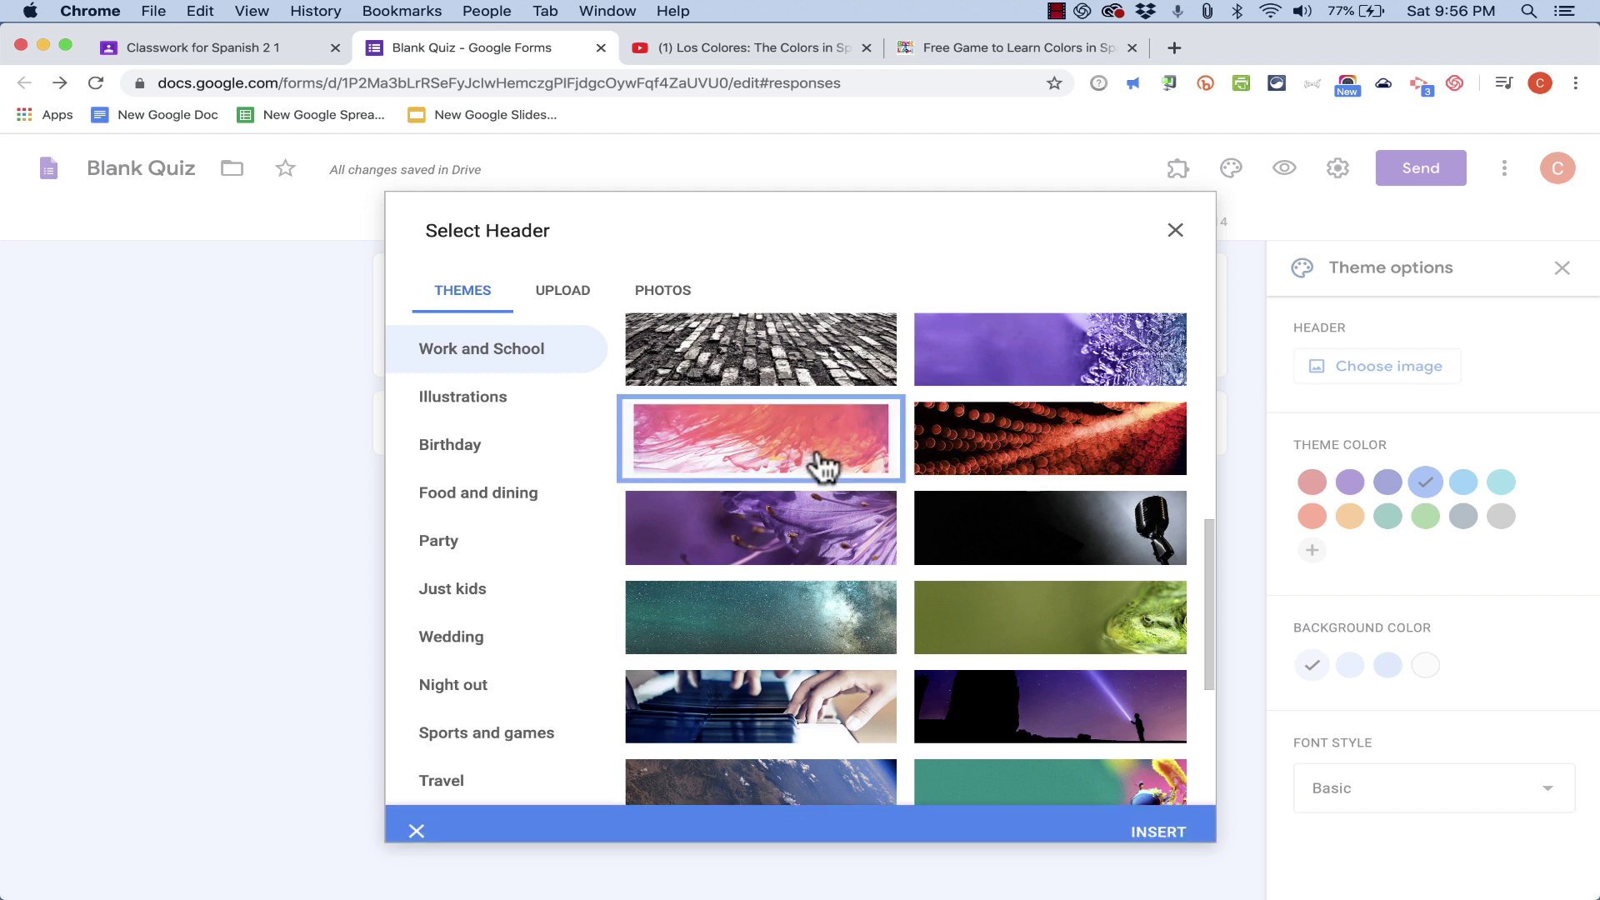
pyautogui.click(1167, 819)
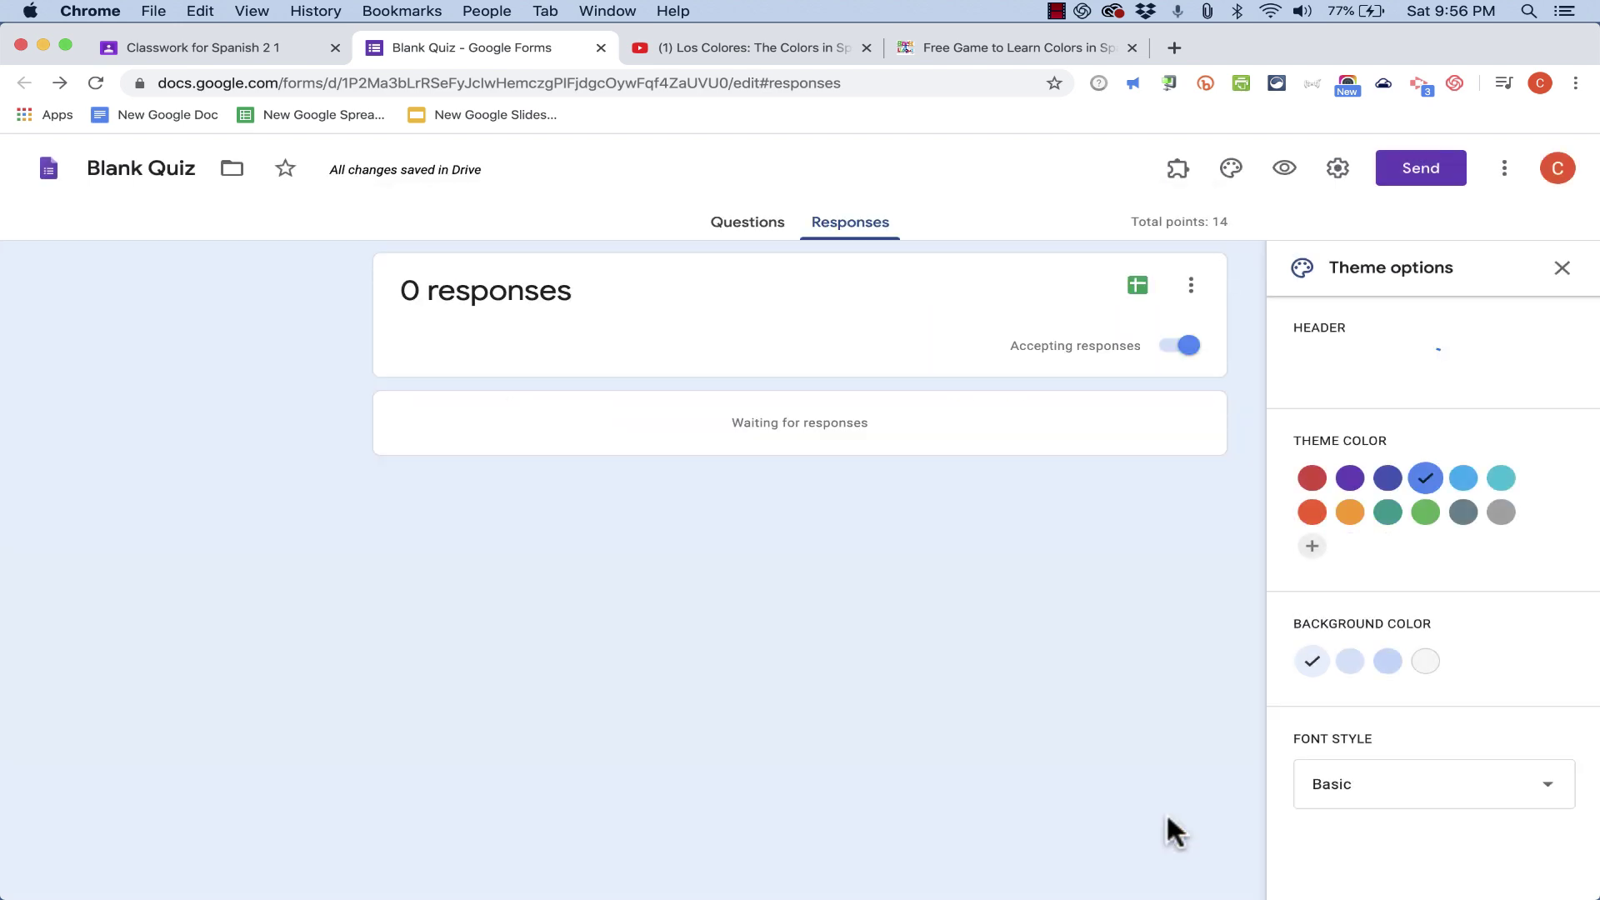
pyautogui.click(1562, 268)
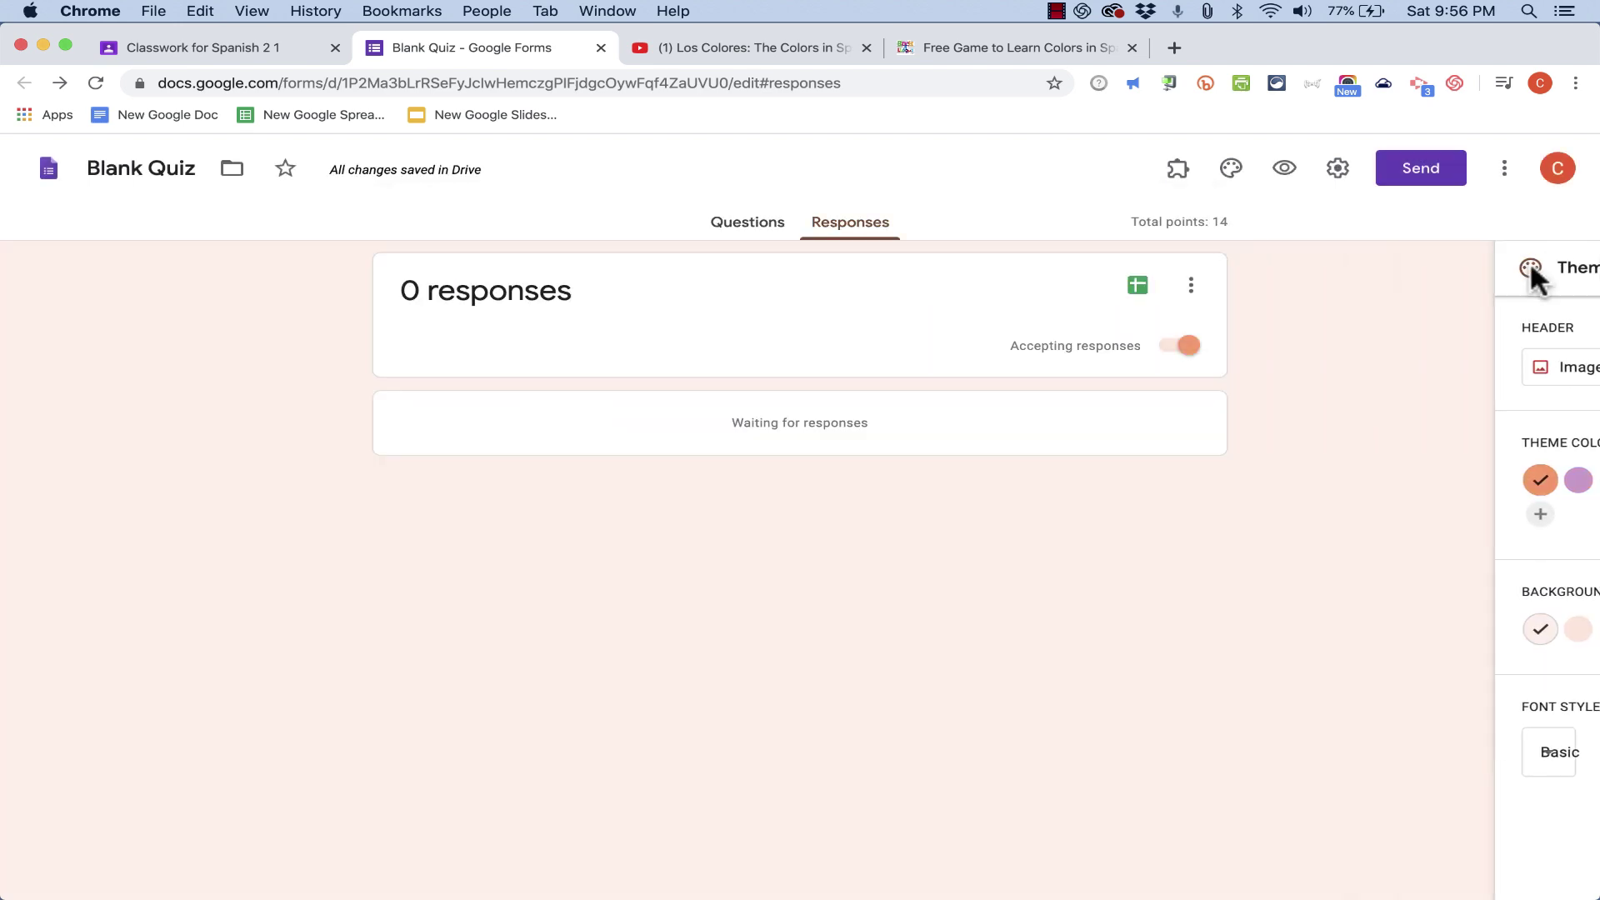
# - Preview the quiz and answer the nieve question with Verde
pyautogui.click(746, 229)
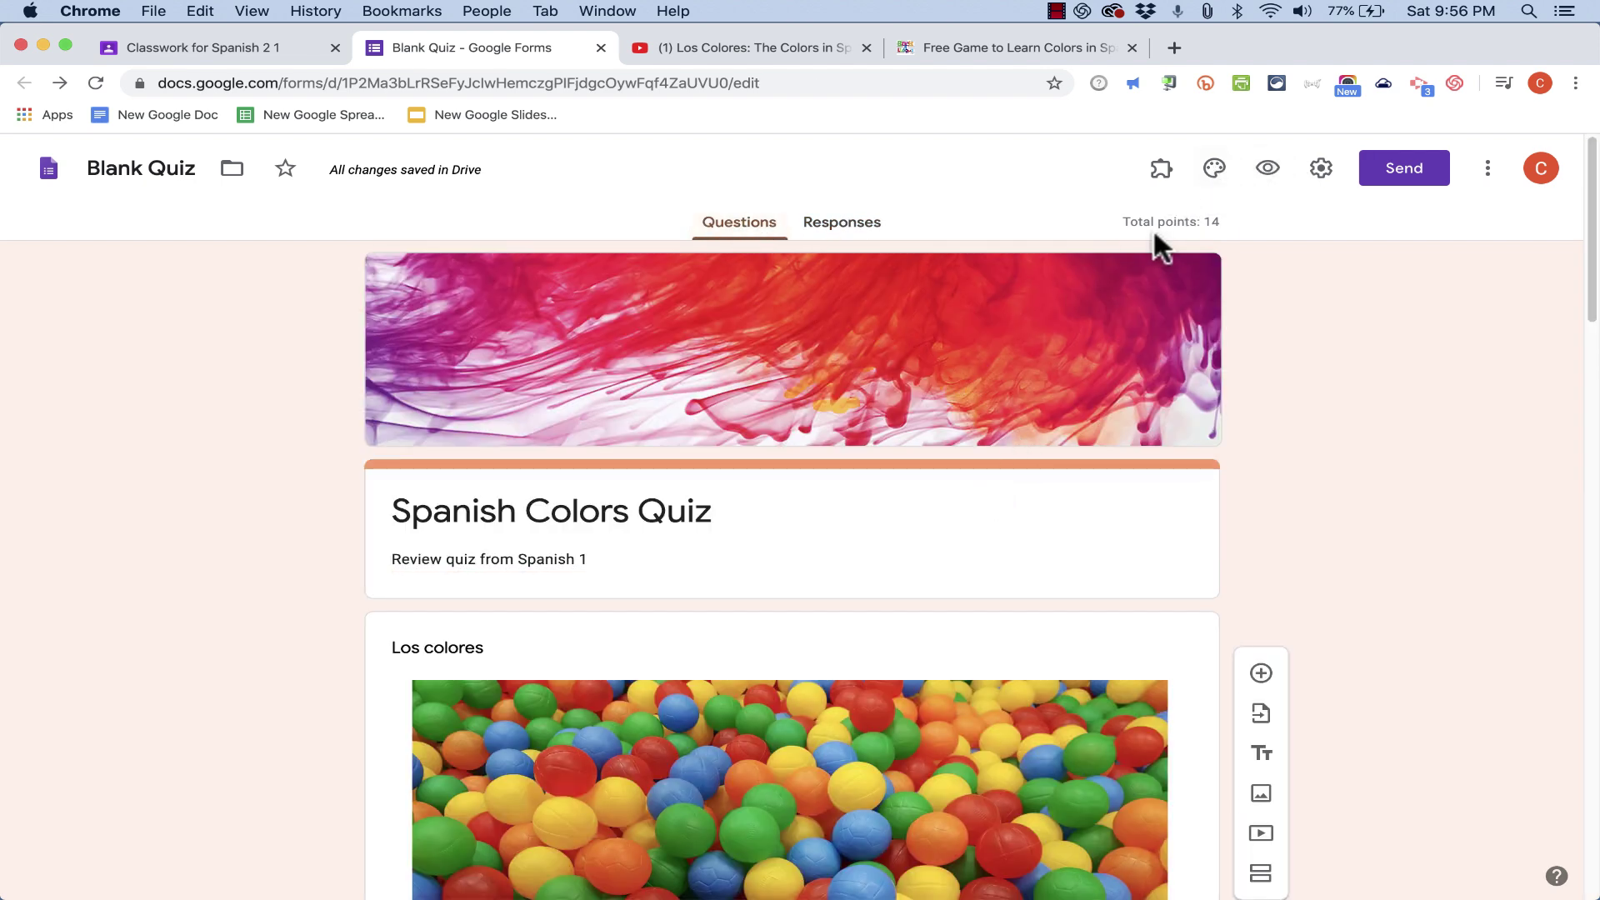
pyautogui.click(1265, 167)
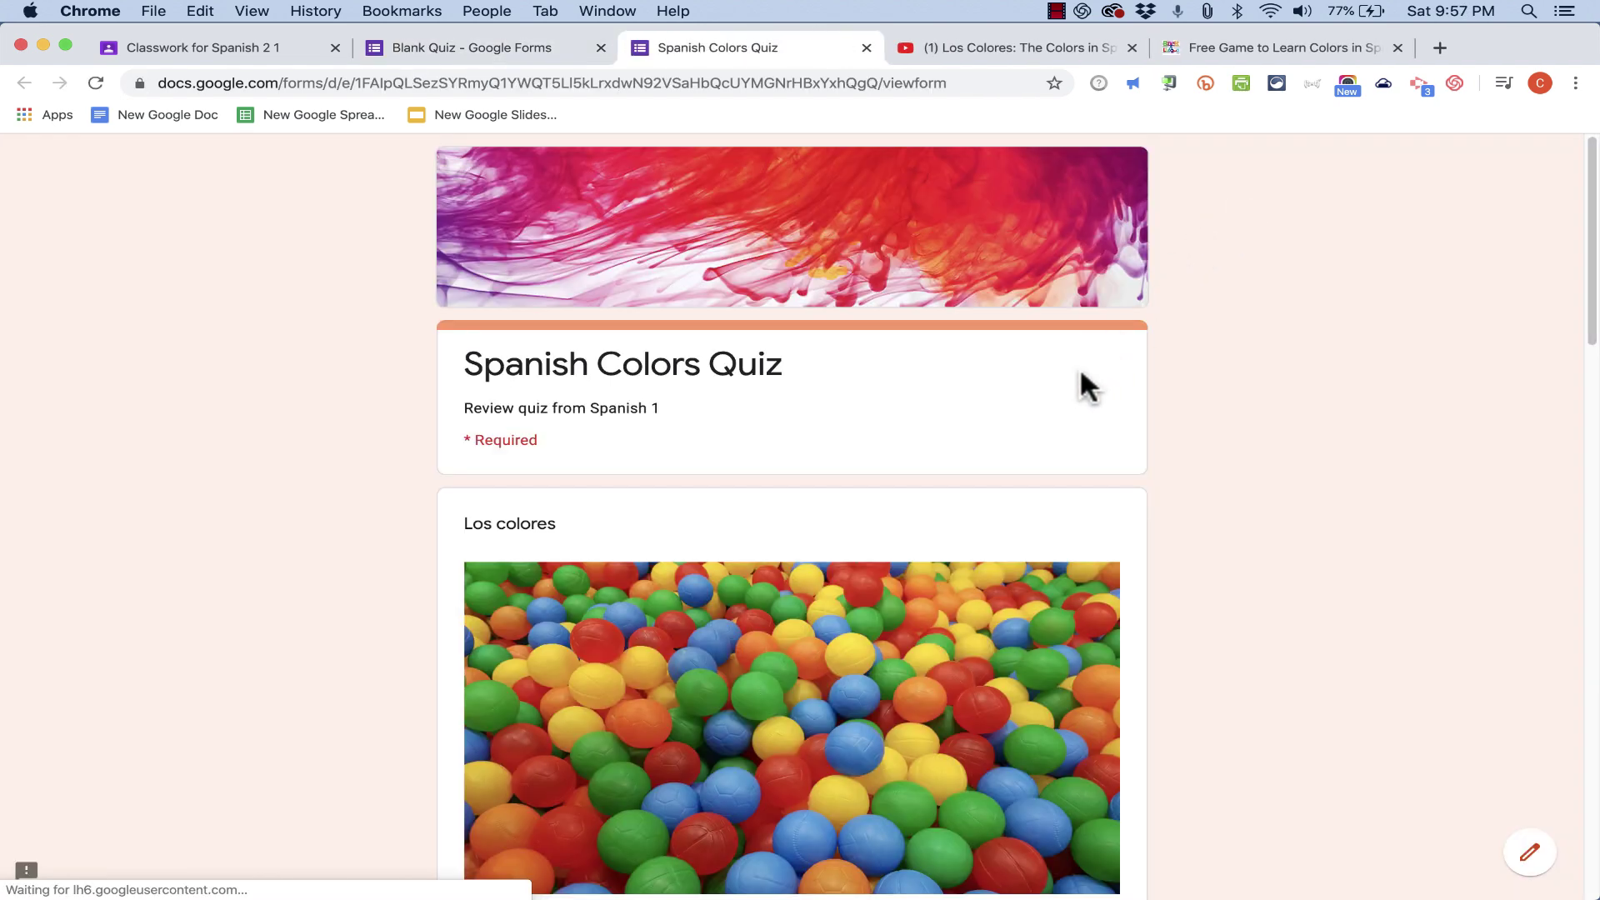
pyautogui.scroll(-8, 1045, 463)
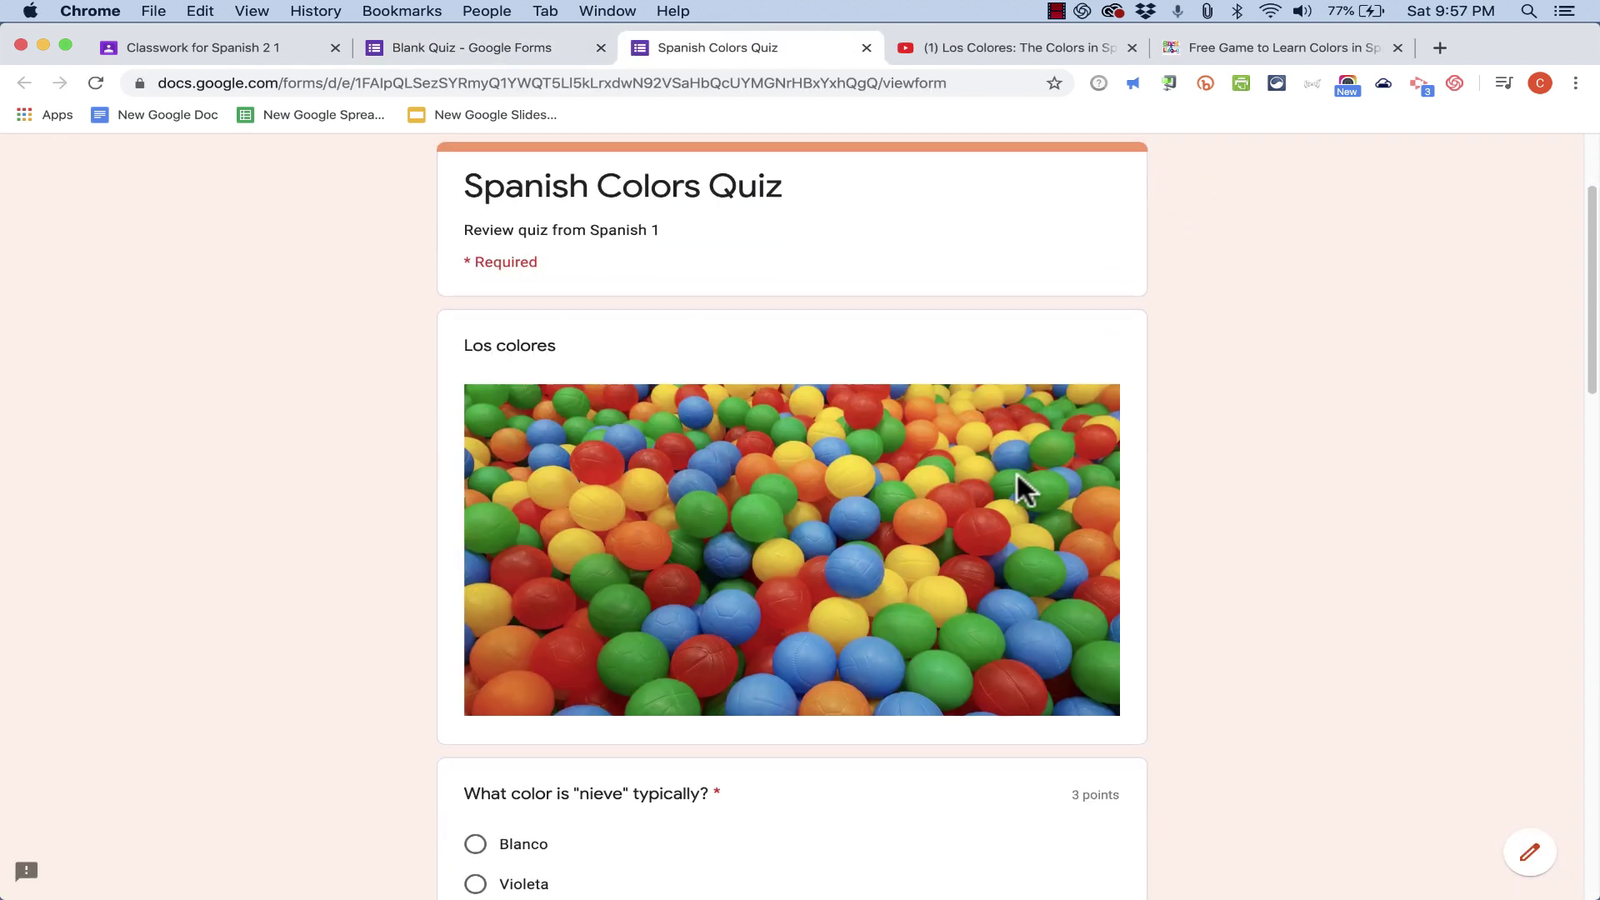
pyautogui.click(475, 454)
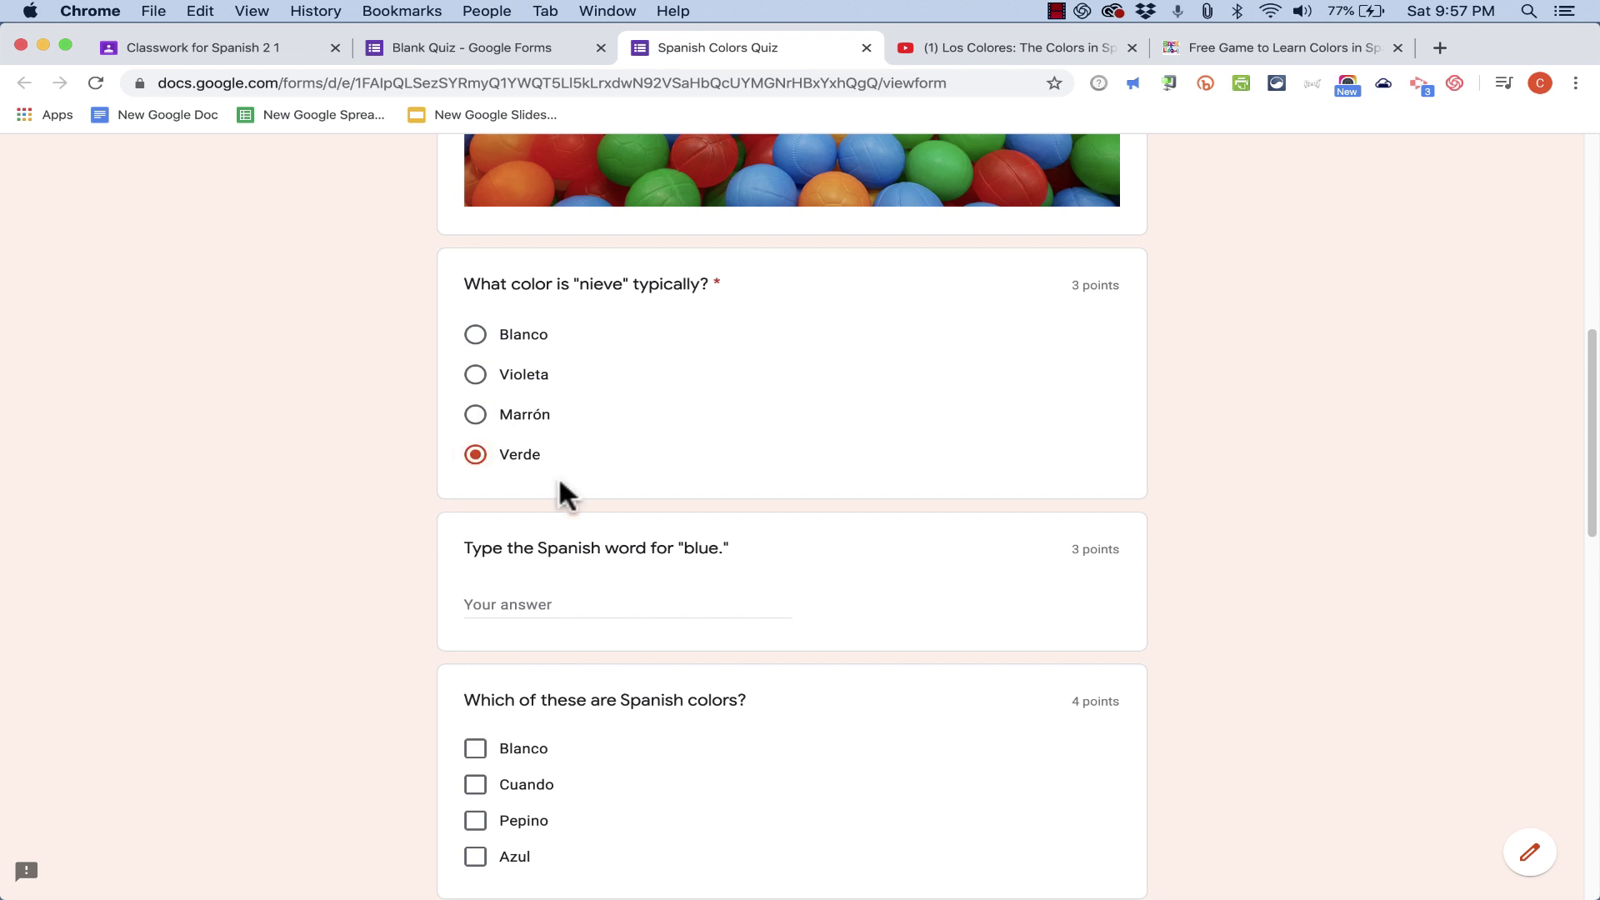
pyautogui.scroll(-5, 558, 476)
pyautogui.scroll(-5, 607, 404)
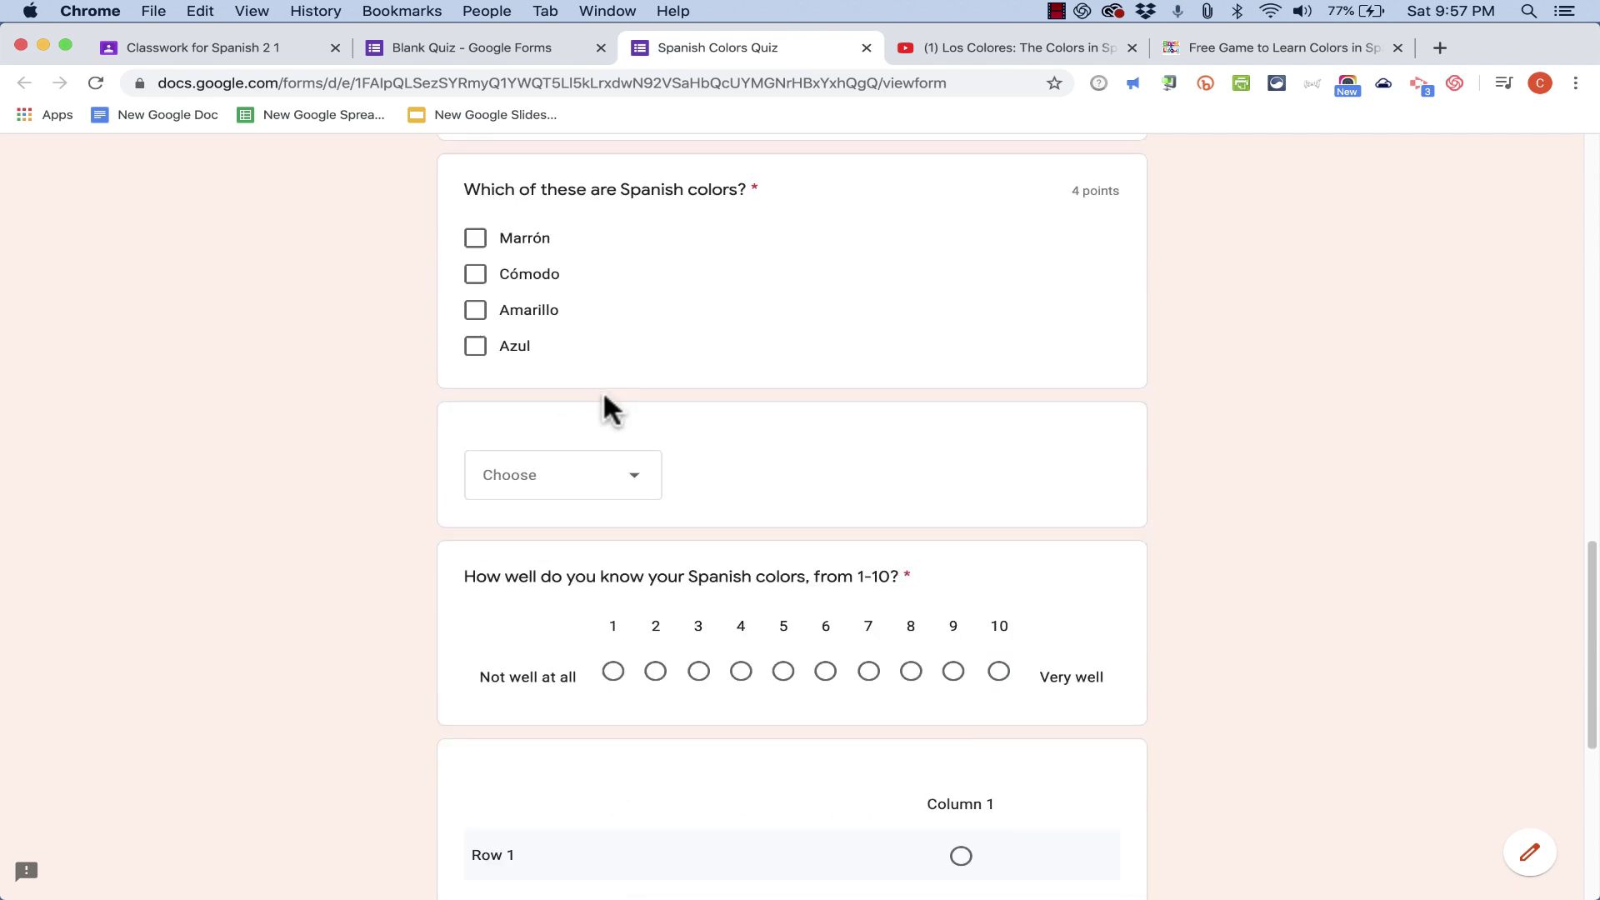
# - Try the dropdown question's choices and tick an answer in the grid question
pyautogui.click(598, 500)
pyautogui.click(395, 521)
pyautogui.scroll(-3, 690, 499)
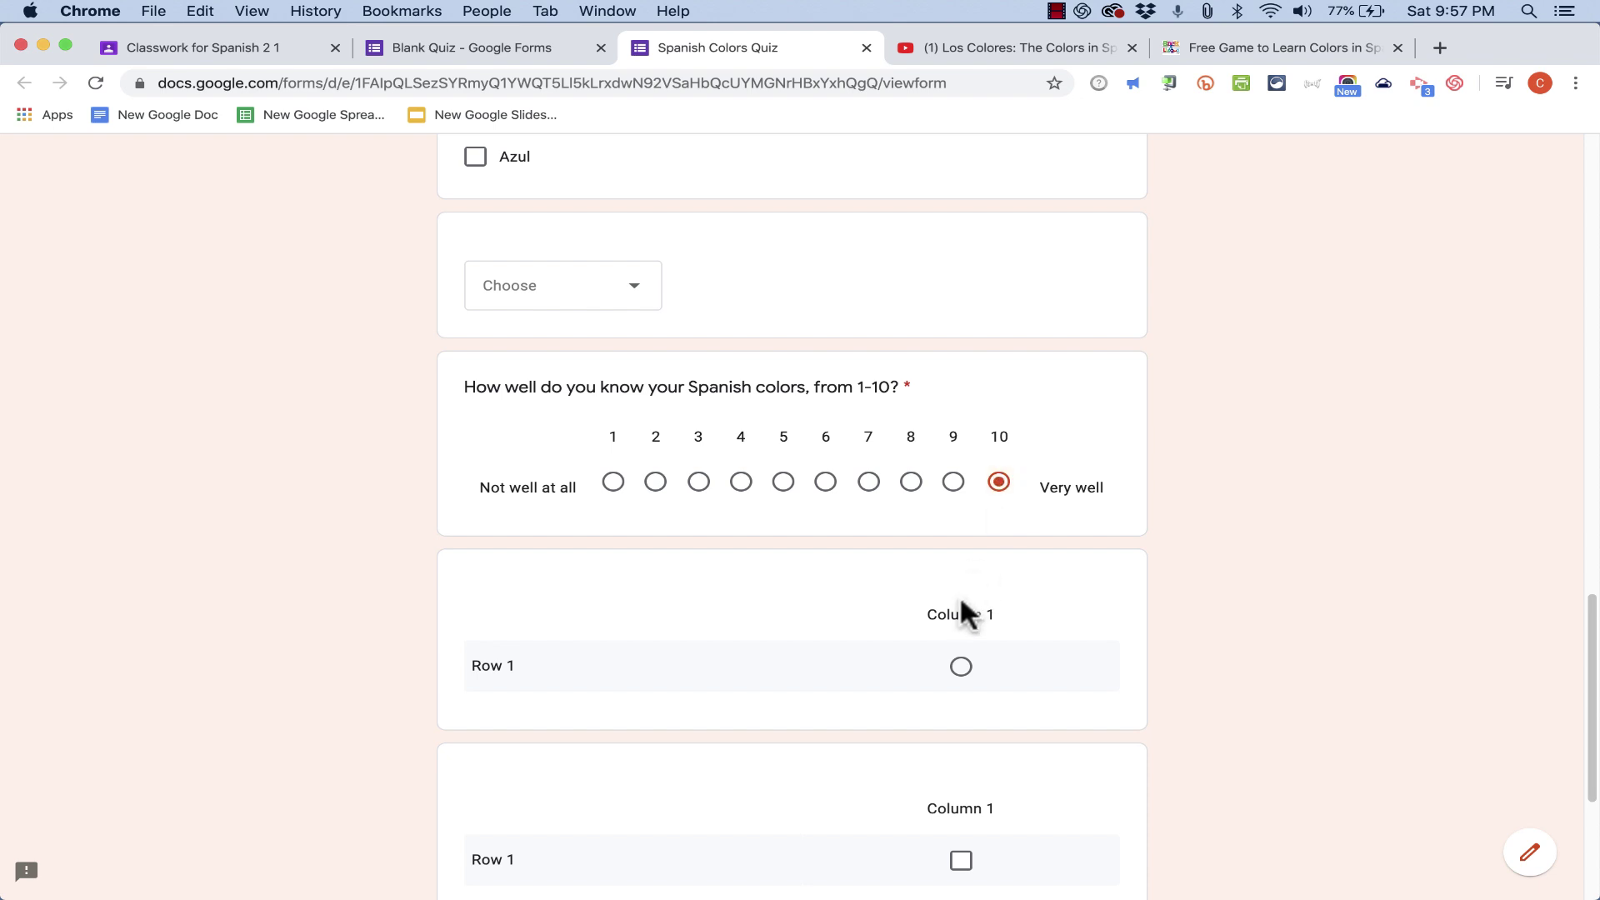
pyautogui.scroll(-5, 648, 498)
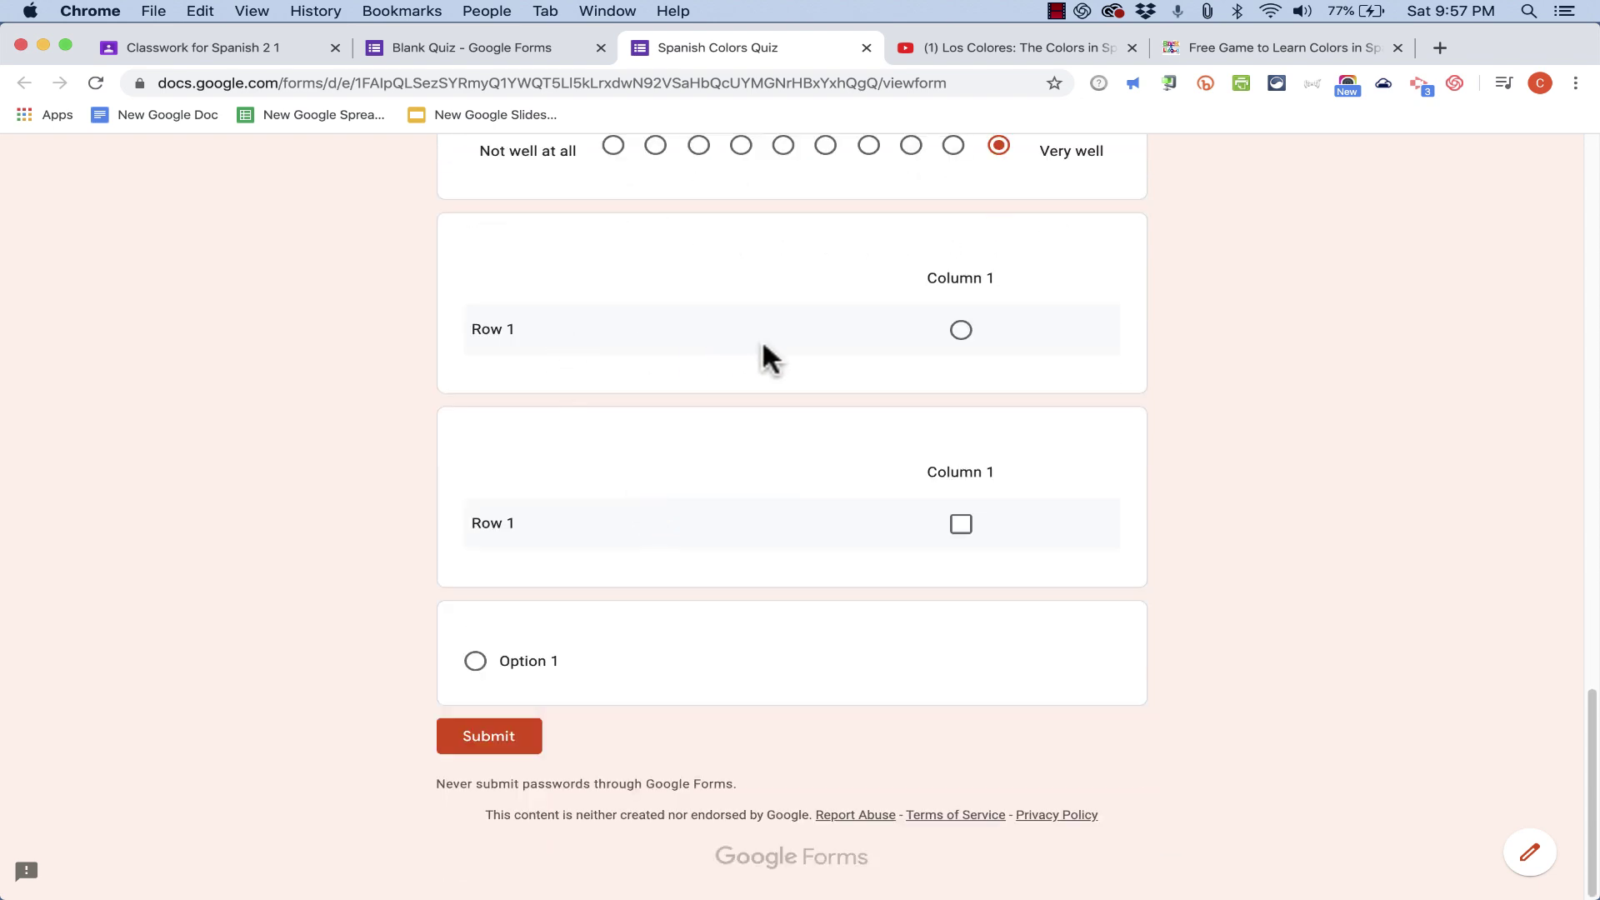
pyautogui.click(966, 532)
# - Close the quiz preview and confirm leaving it
pyautogui.scroll(20, 642, 658)
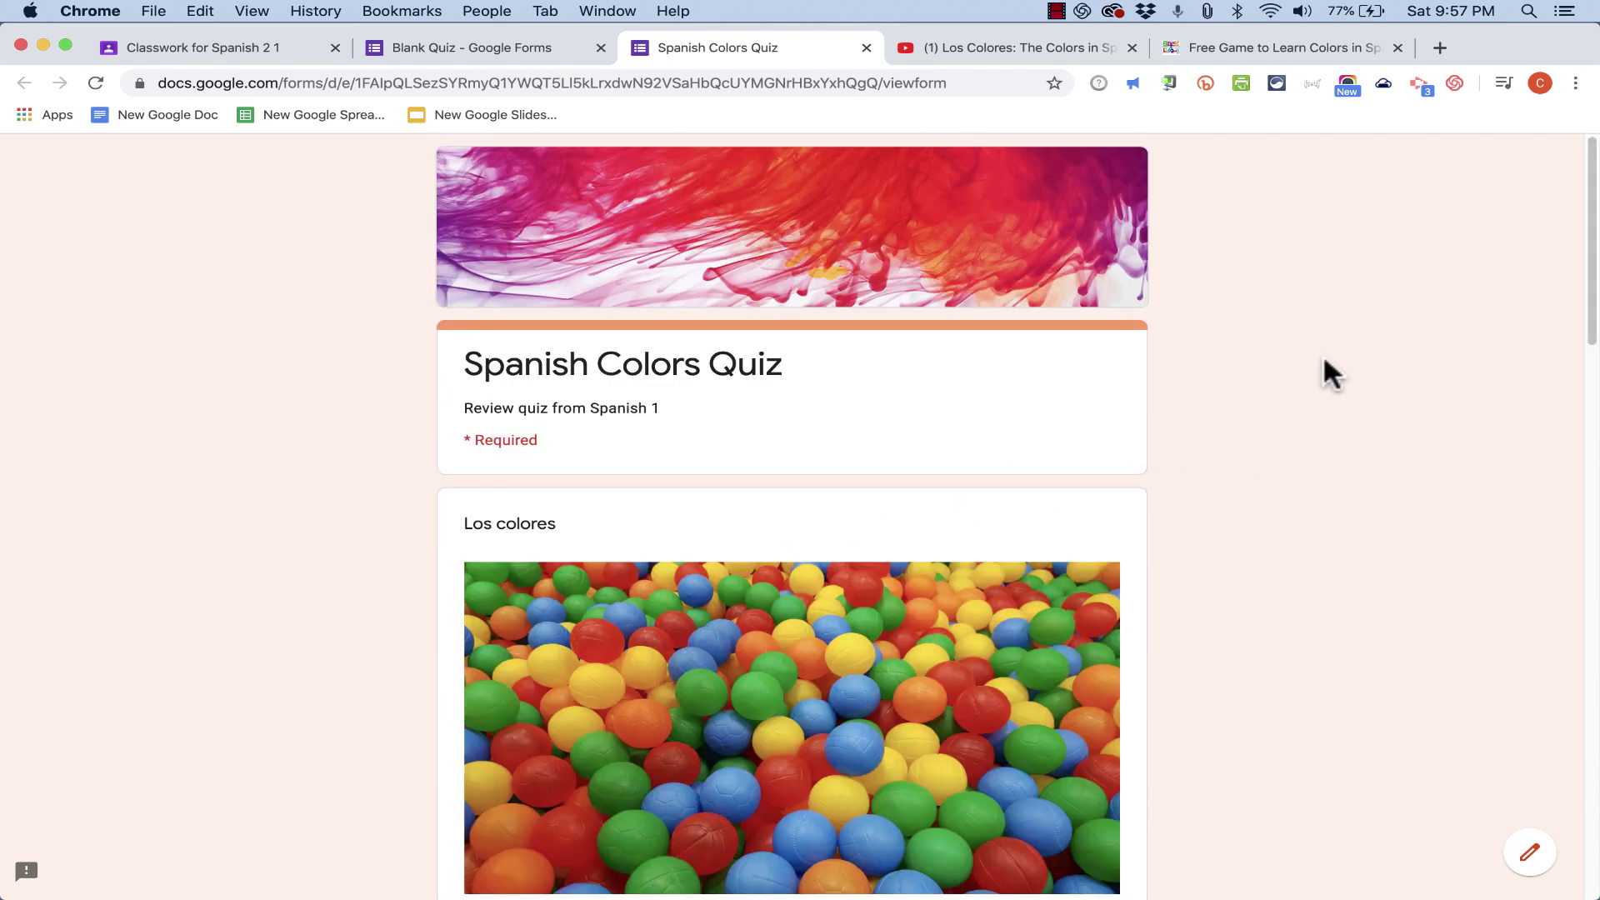
pyautogui.click(866, 48)
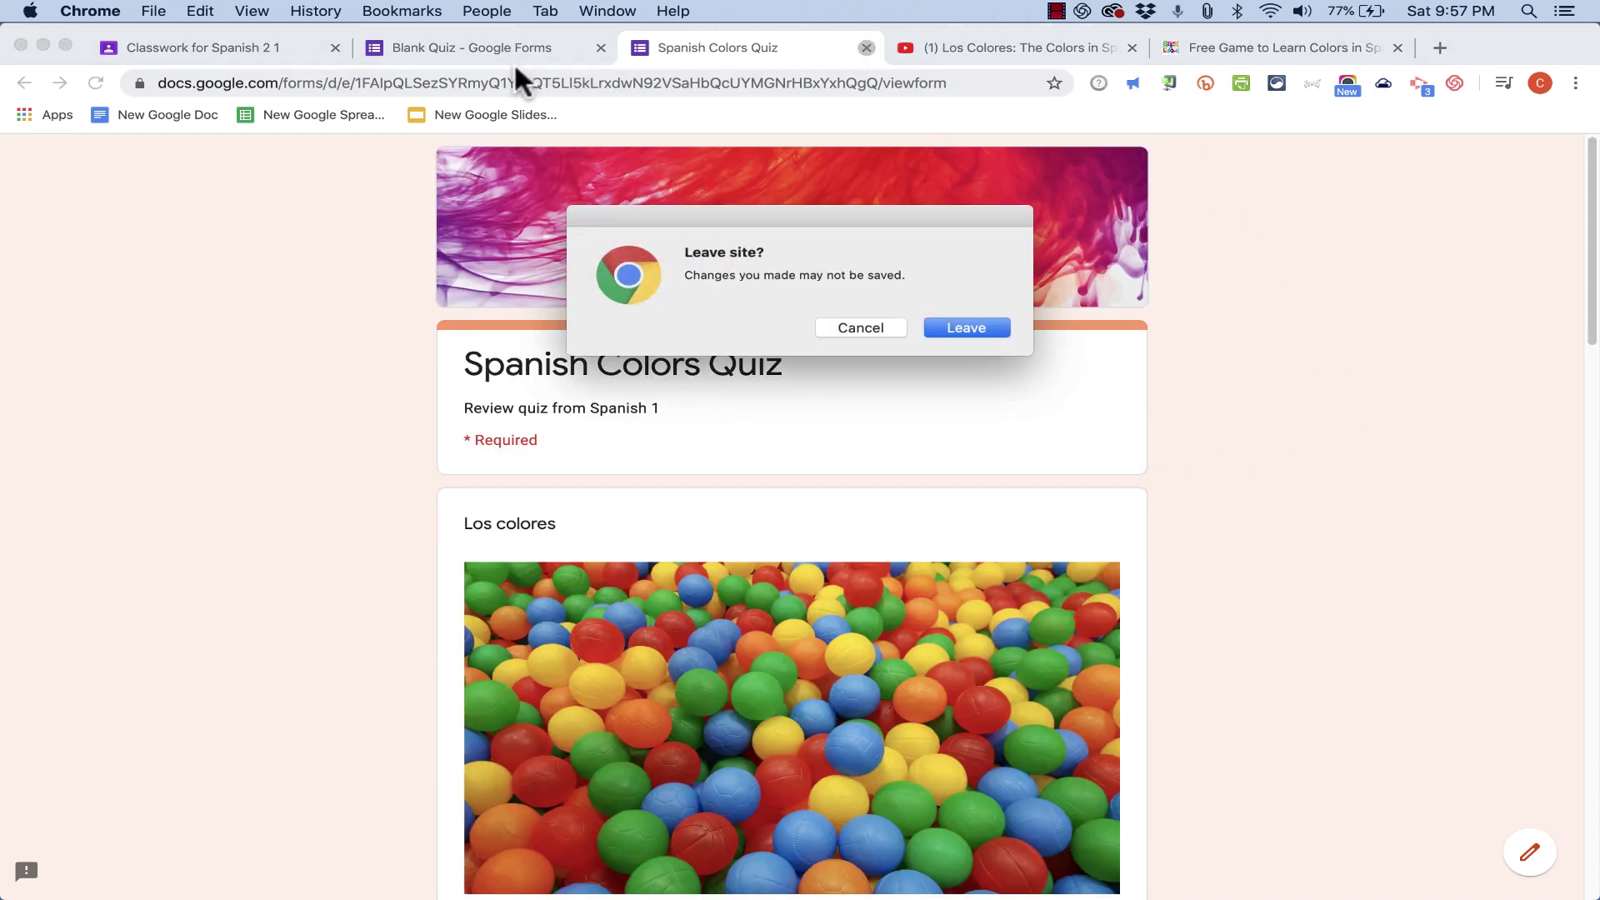
pyautogui.click(965, 328)
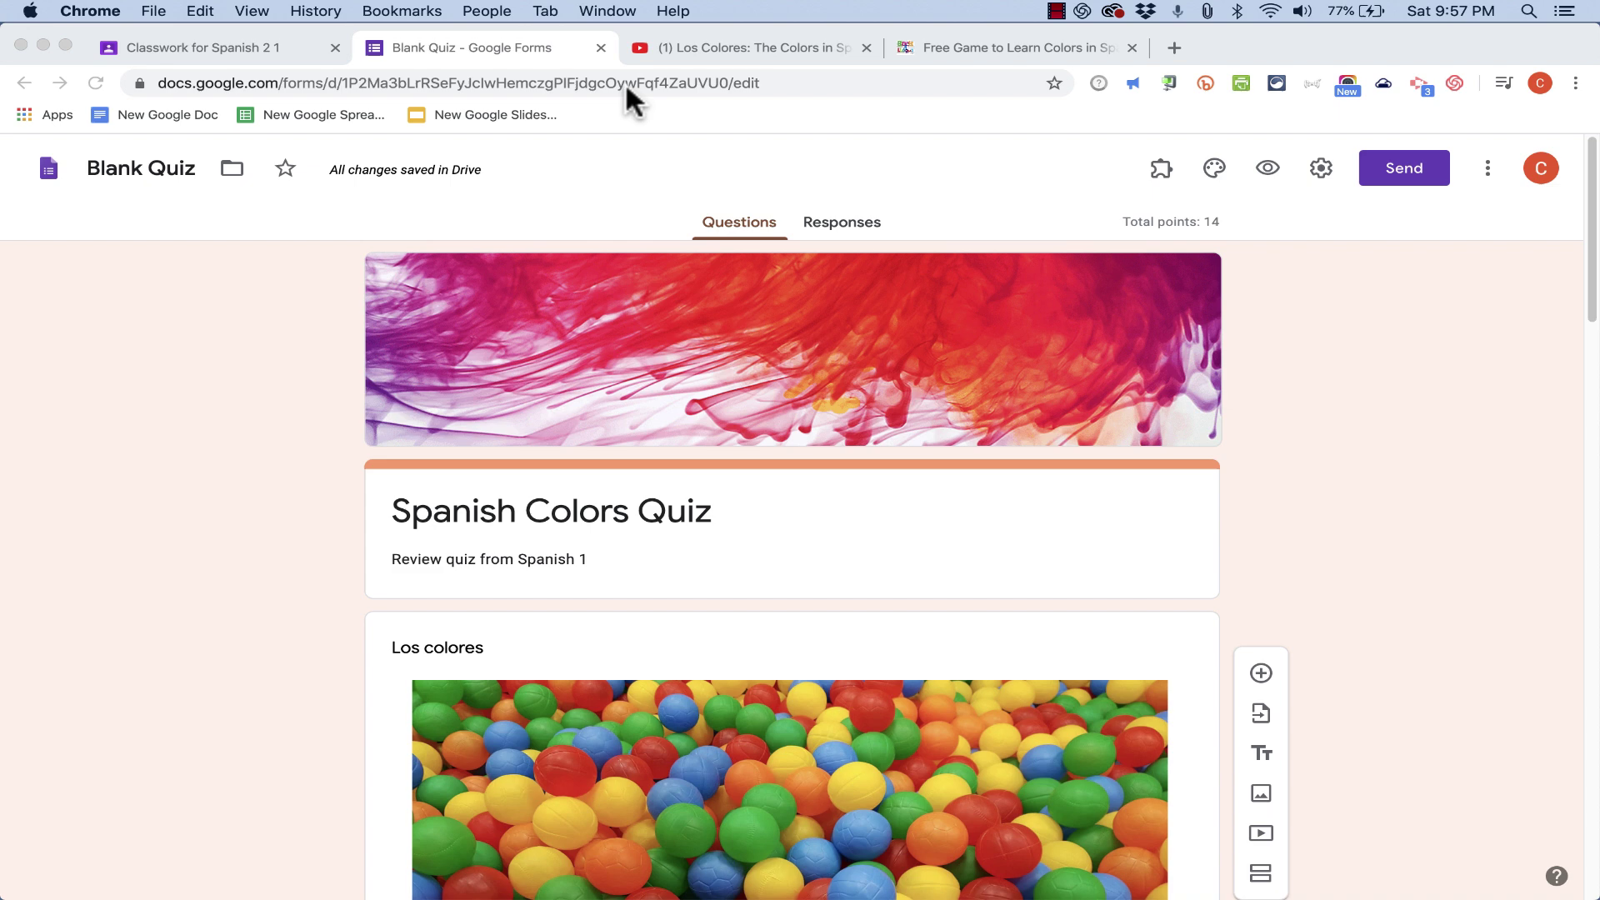
# - Back on the assignment, keep only Spanish 2 1 selected, going to all students
pyautogui.click(595, 47)
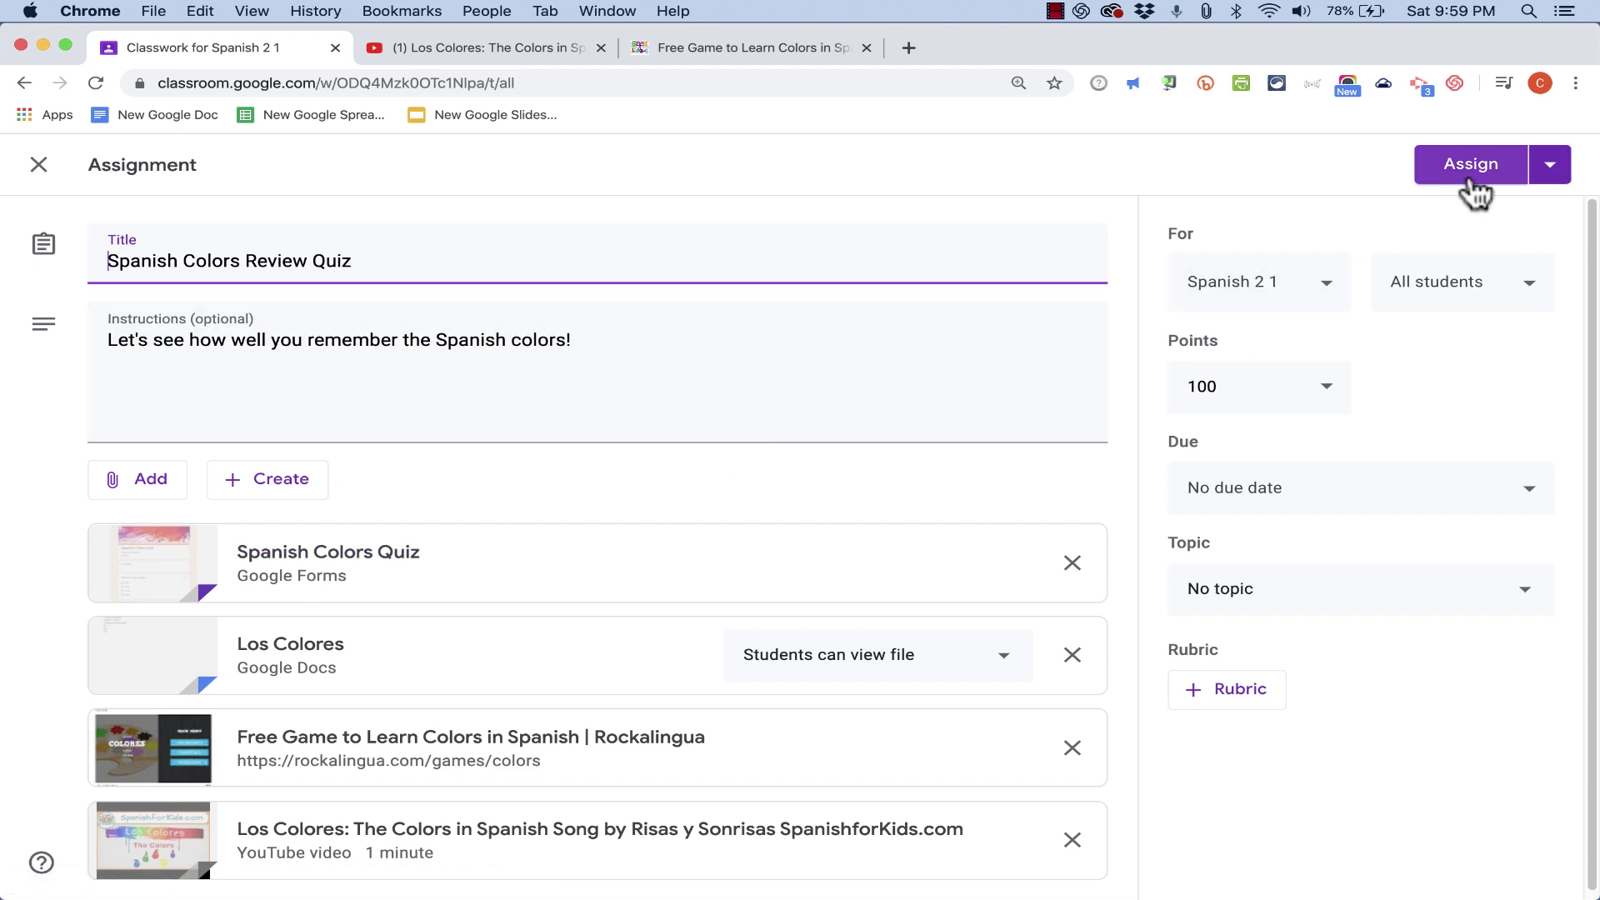
pyautogui.click(1328, 290)
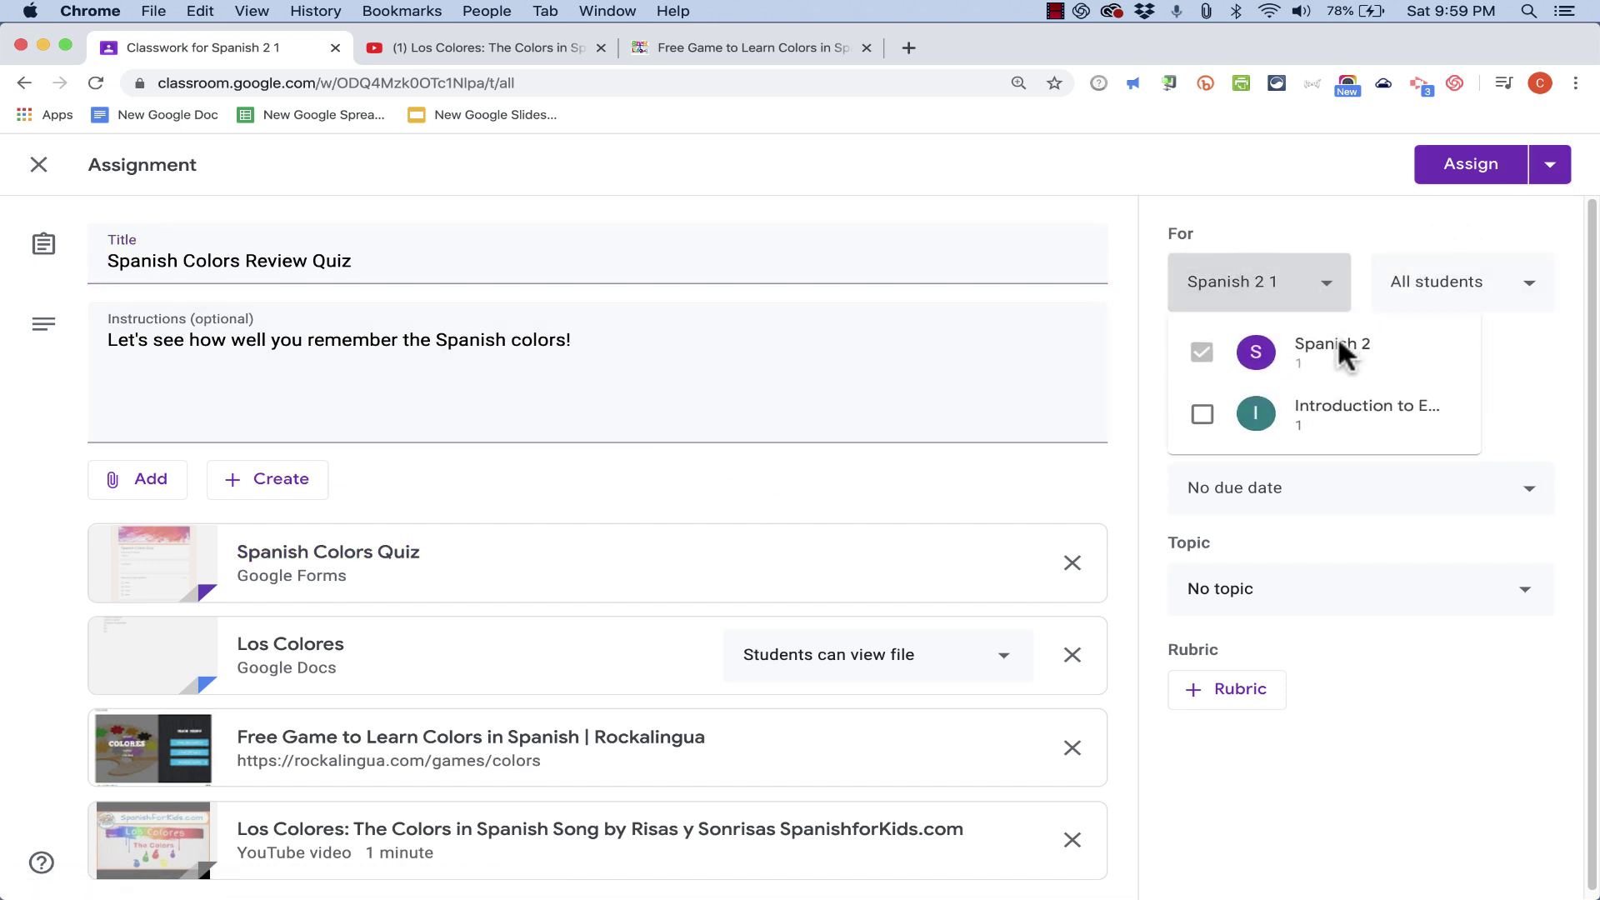
pyautogui.click(1202, 414)
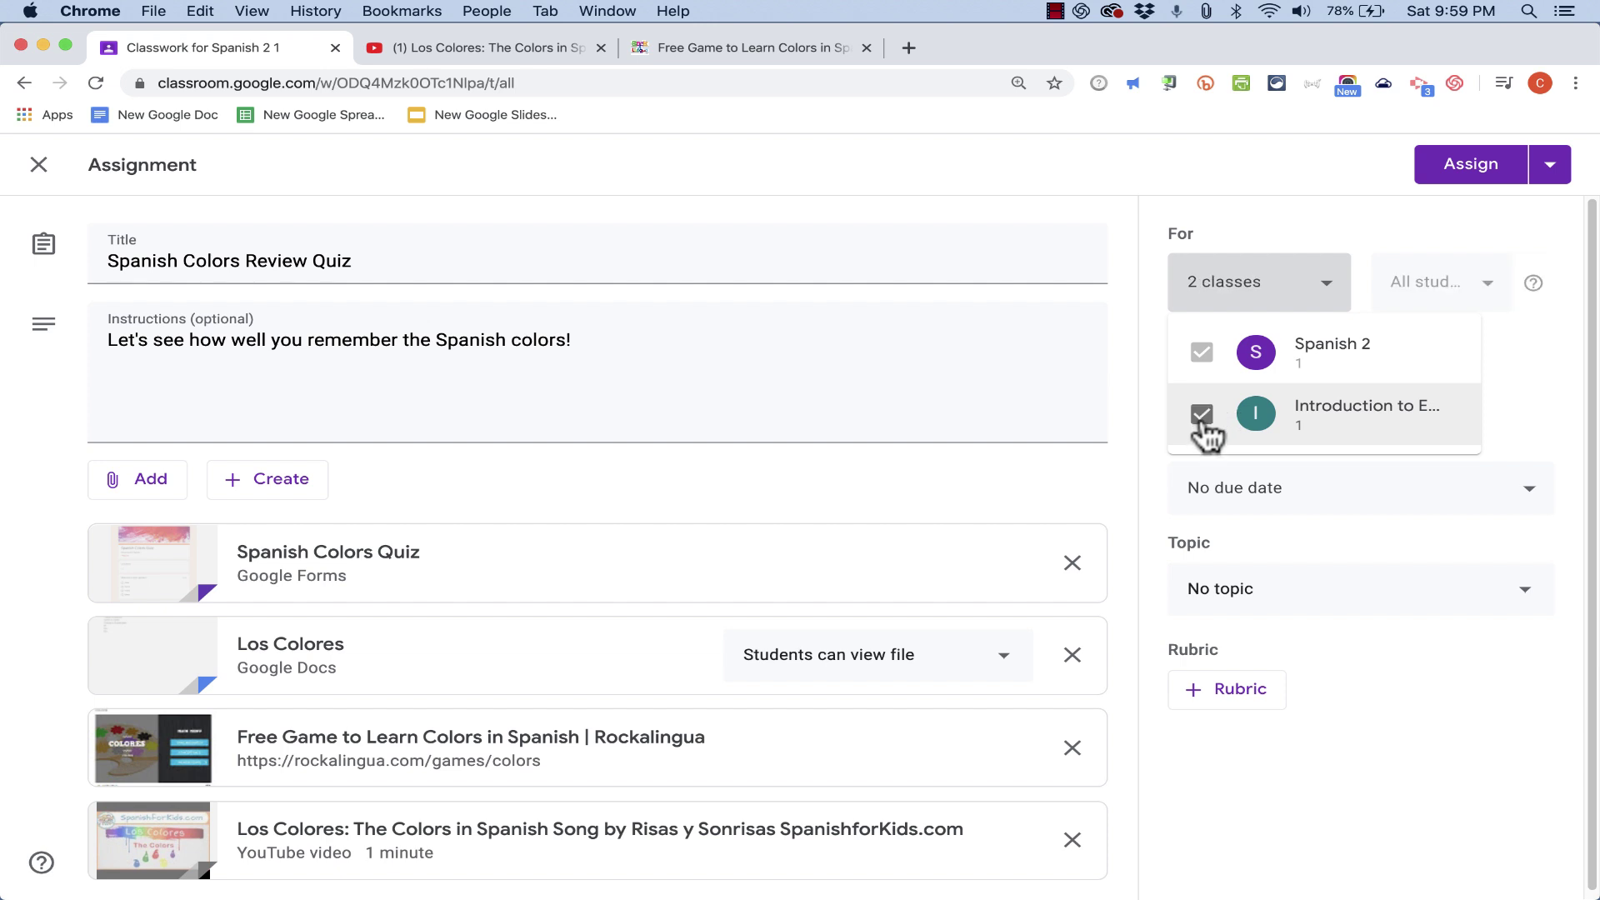
pyautogui.click(1202, 415)
pyautogui.click(1484, 289)
pyautogui.click(1485, 292)
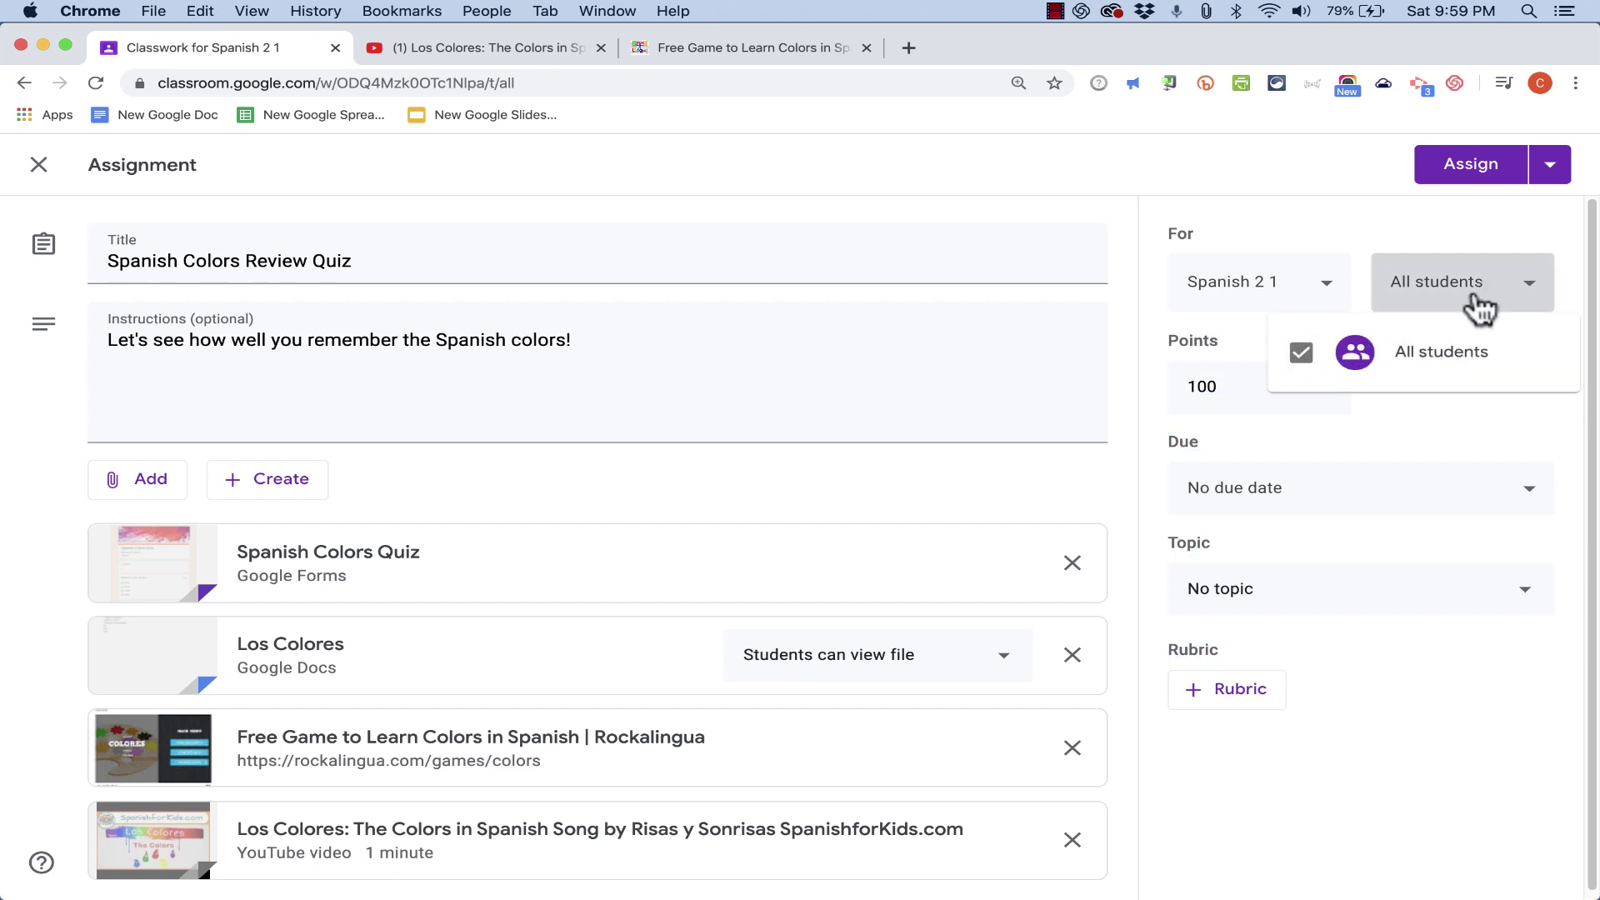
pyautogui.click(1318, 217)
# - Change the assignment's points from 100 to 50
pyautogui.click(1326, 388)
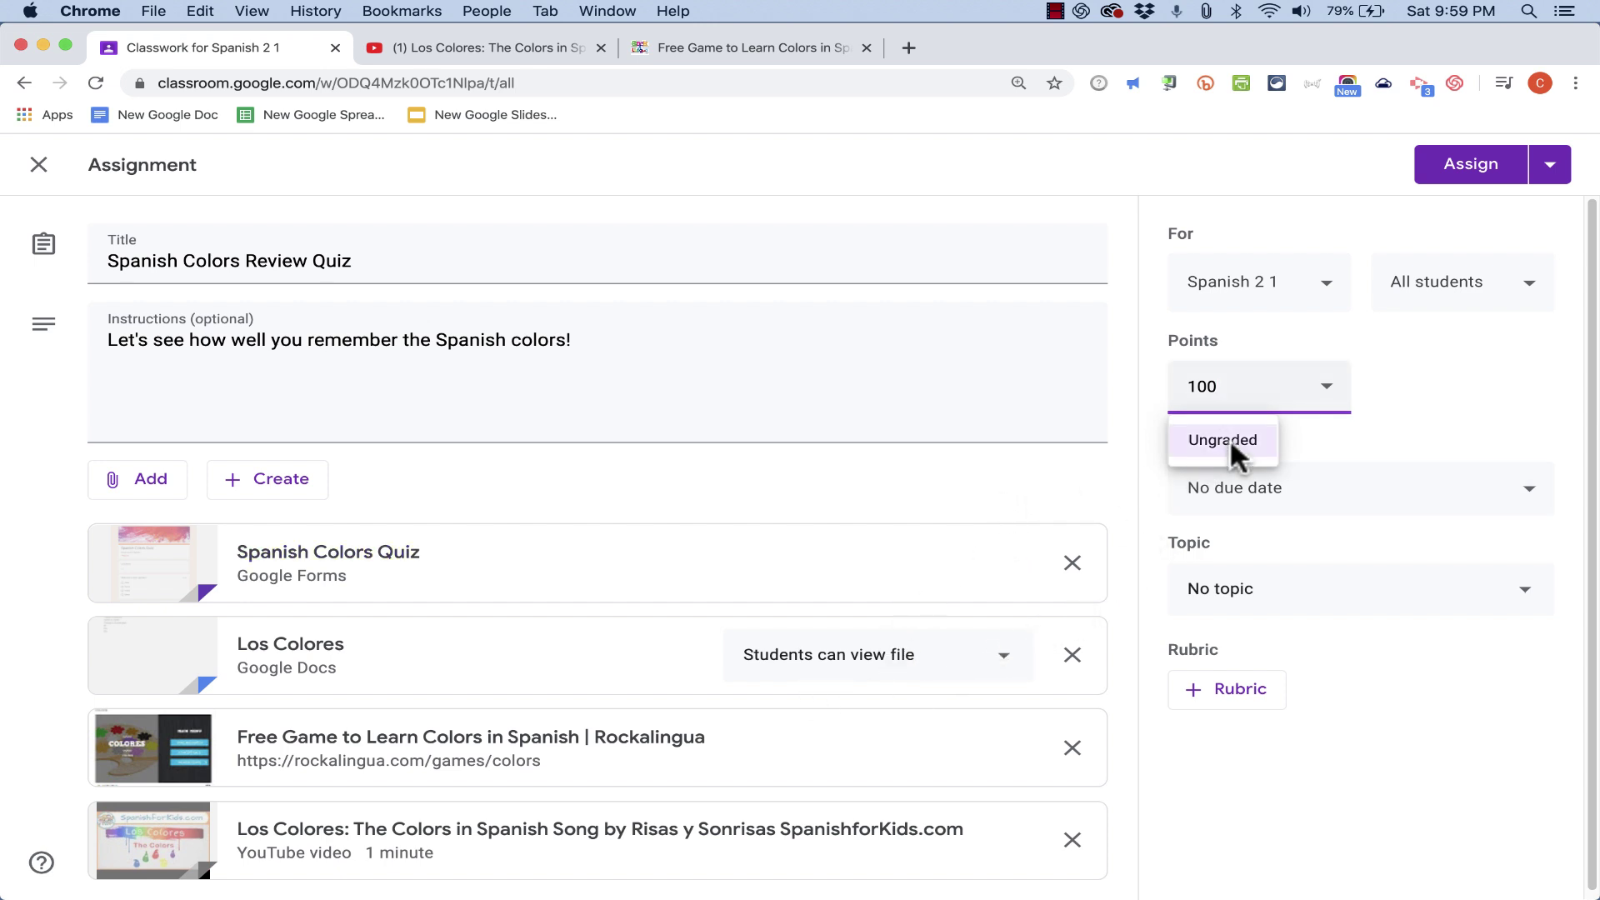
pyautogui.moveTo(1213, 385); pyautogui.dragTo(1140, 396)
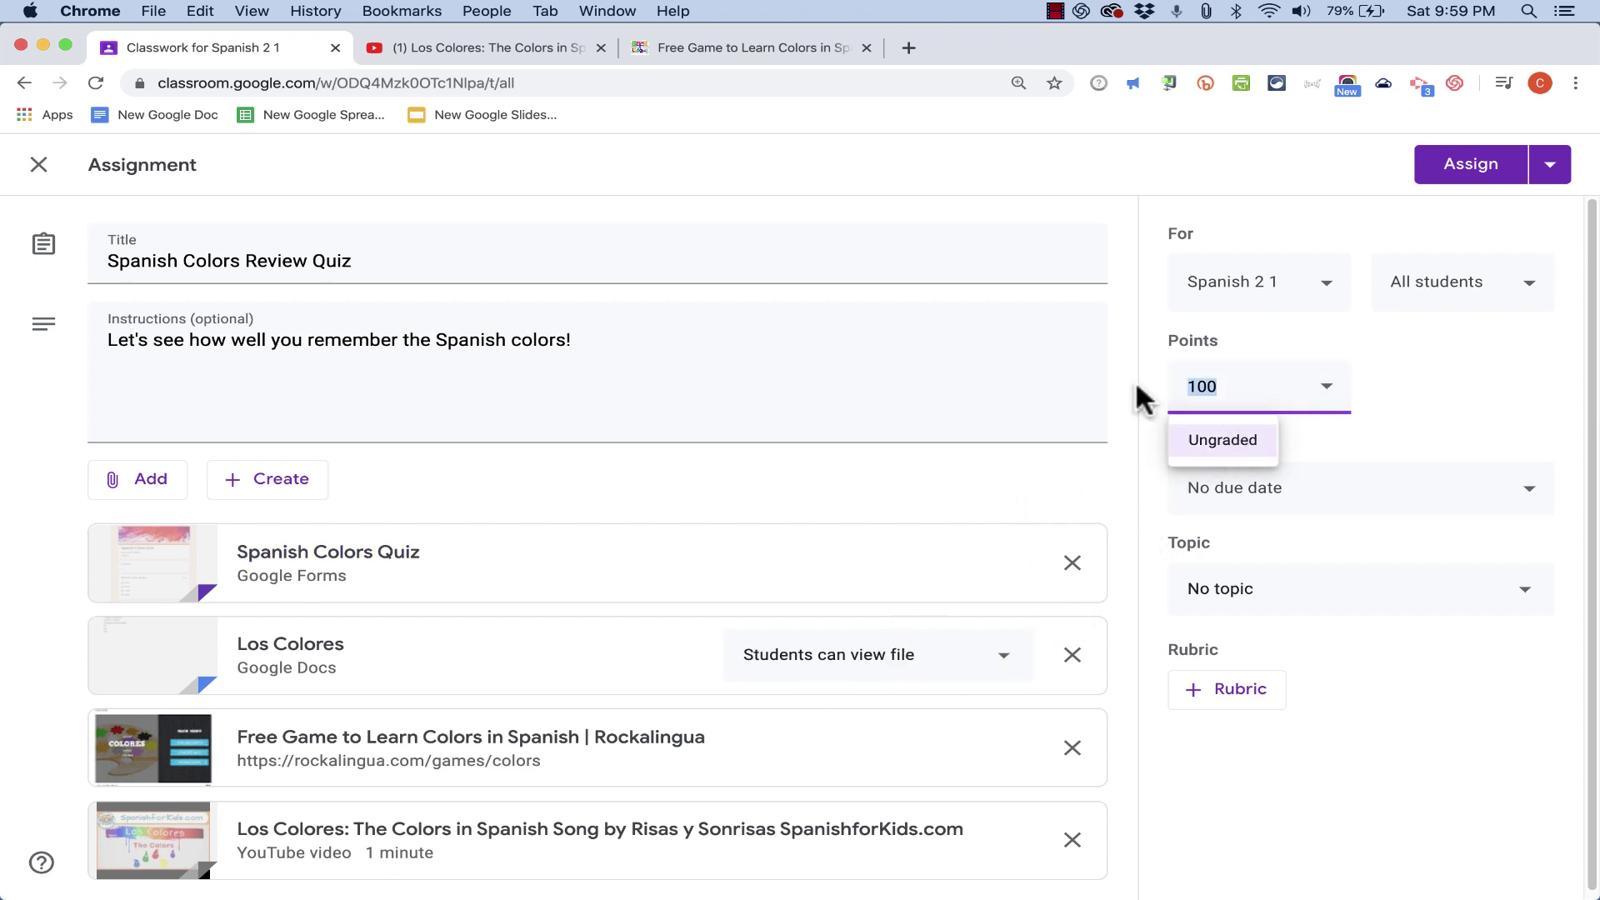
pyautogui.write('50')
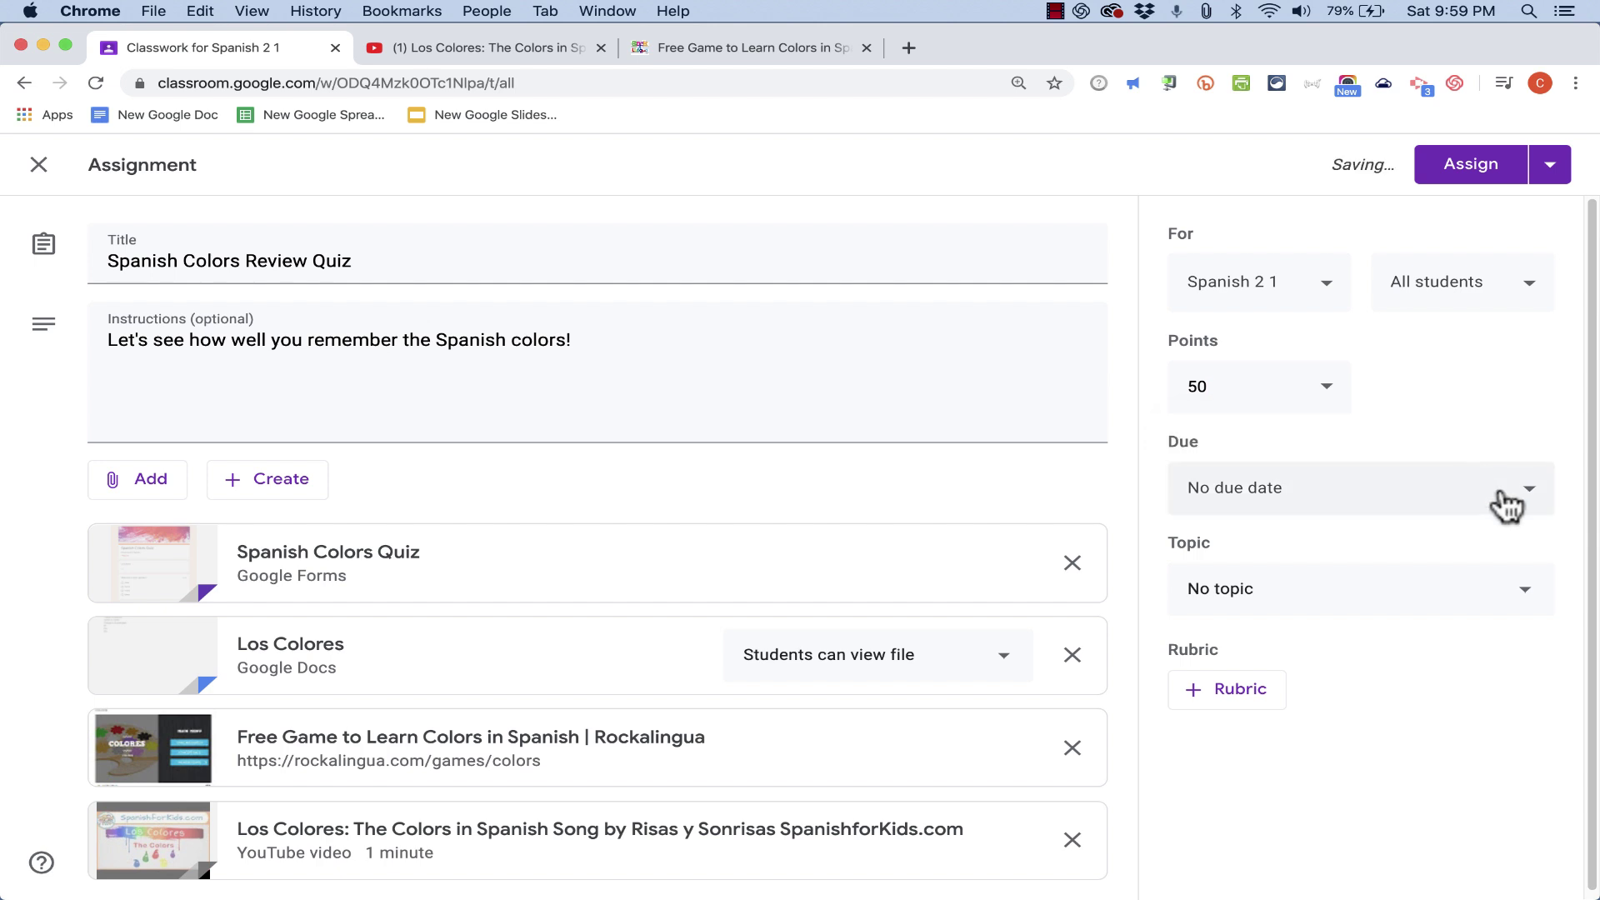
# - Set the due date to April 30 at 11:59 PM
pyautogui.click(1507, 493)
pyautogui.click(1350, 593)
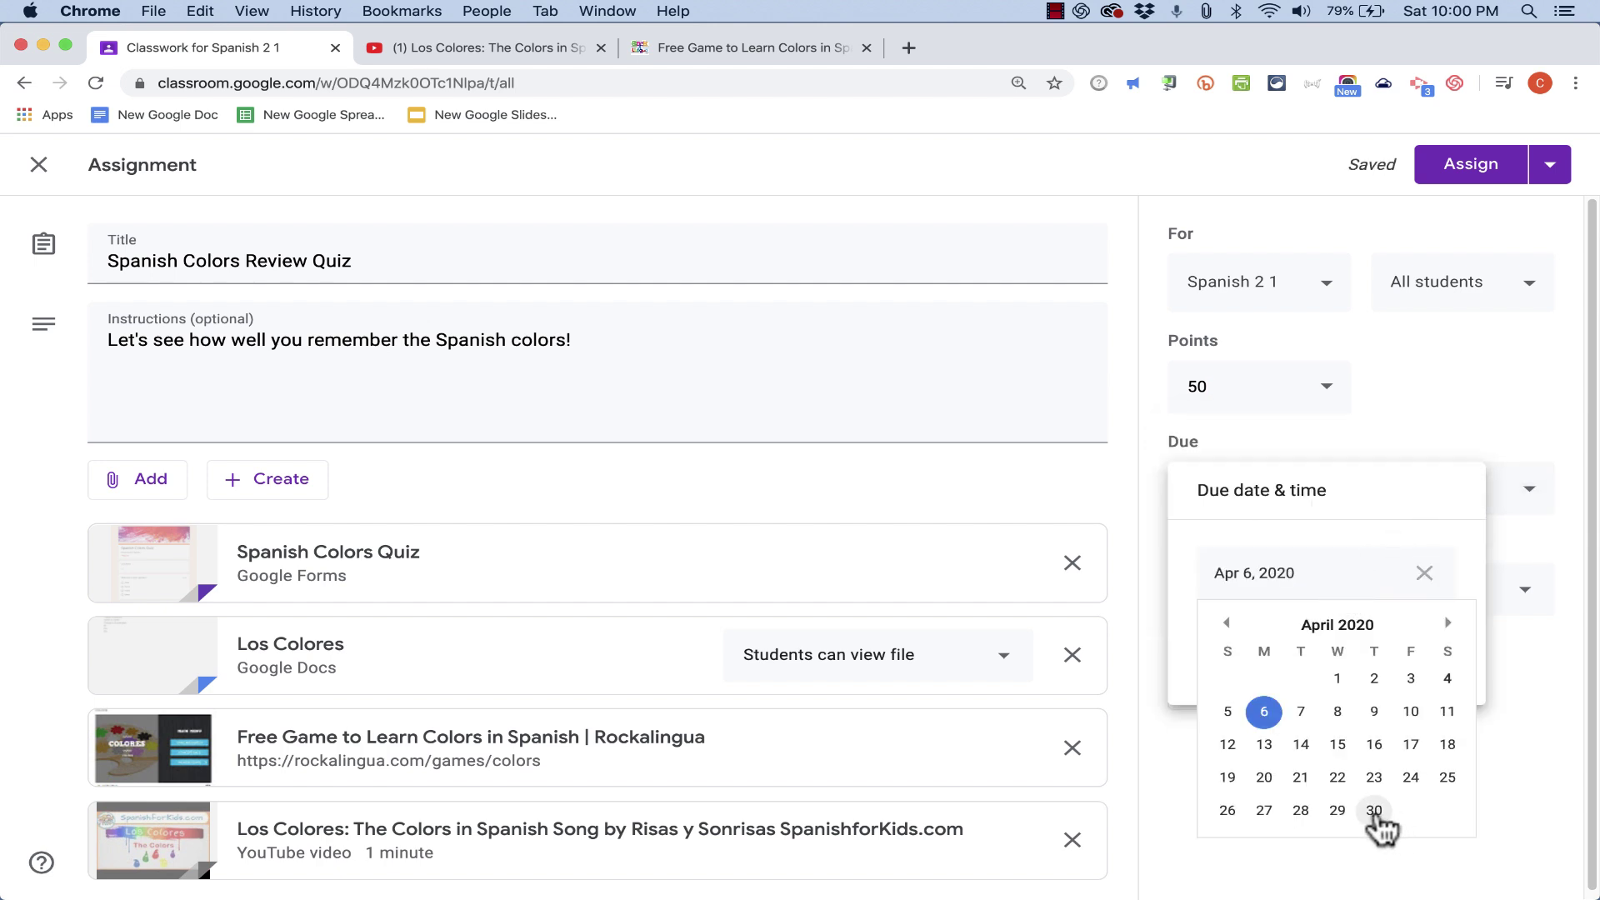
pyautogui.click(1374, 811)
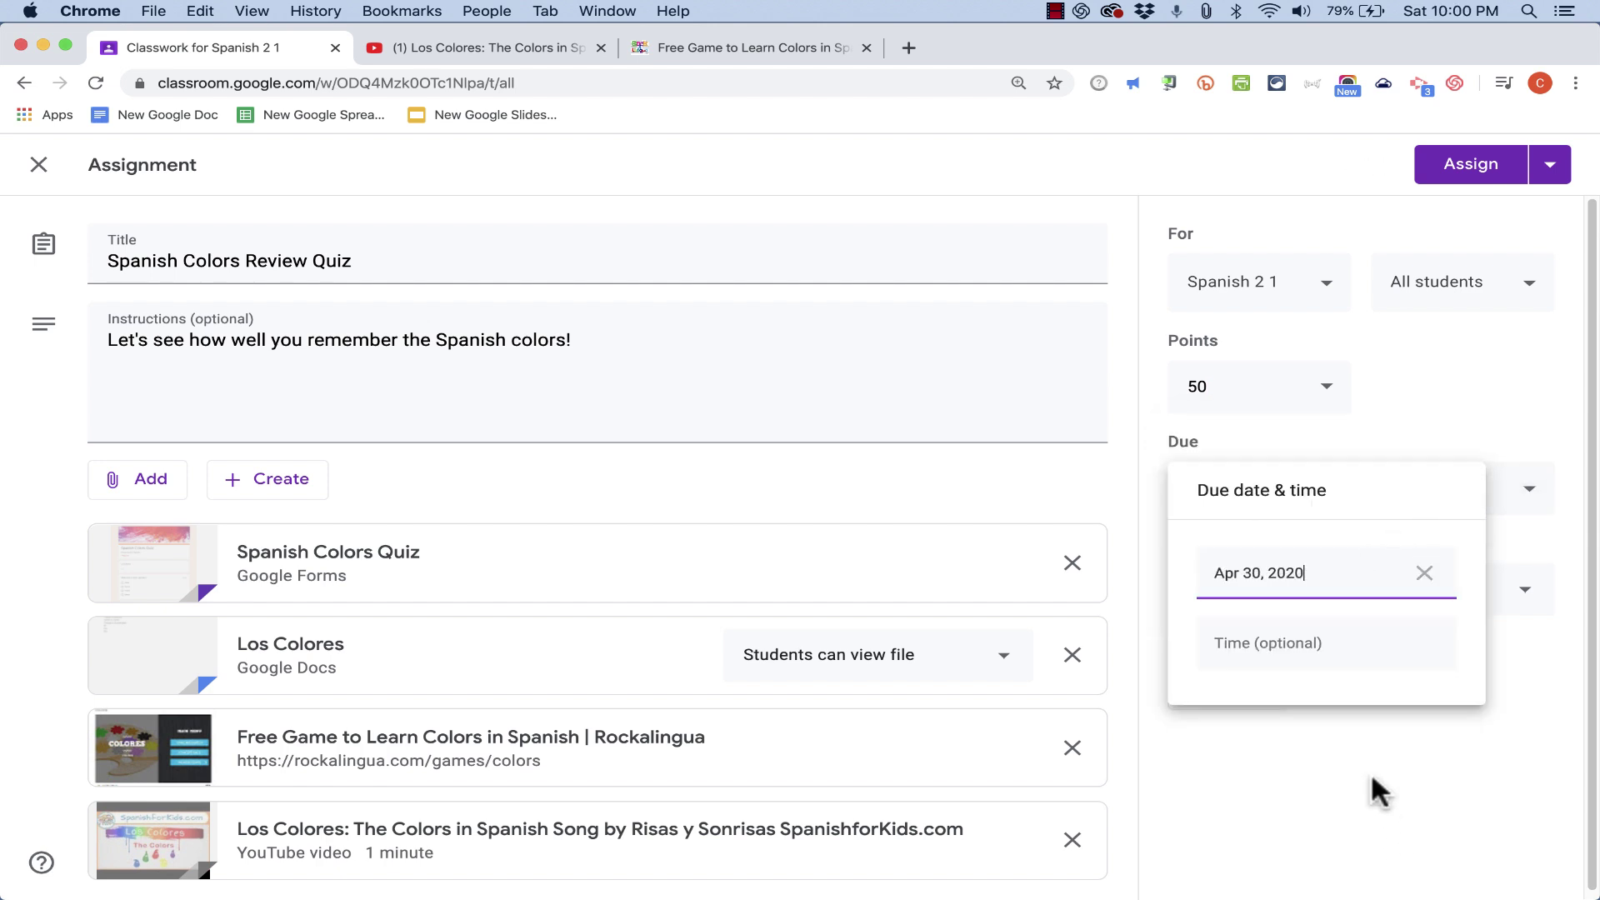
pyautogui.click(1250, 646)
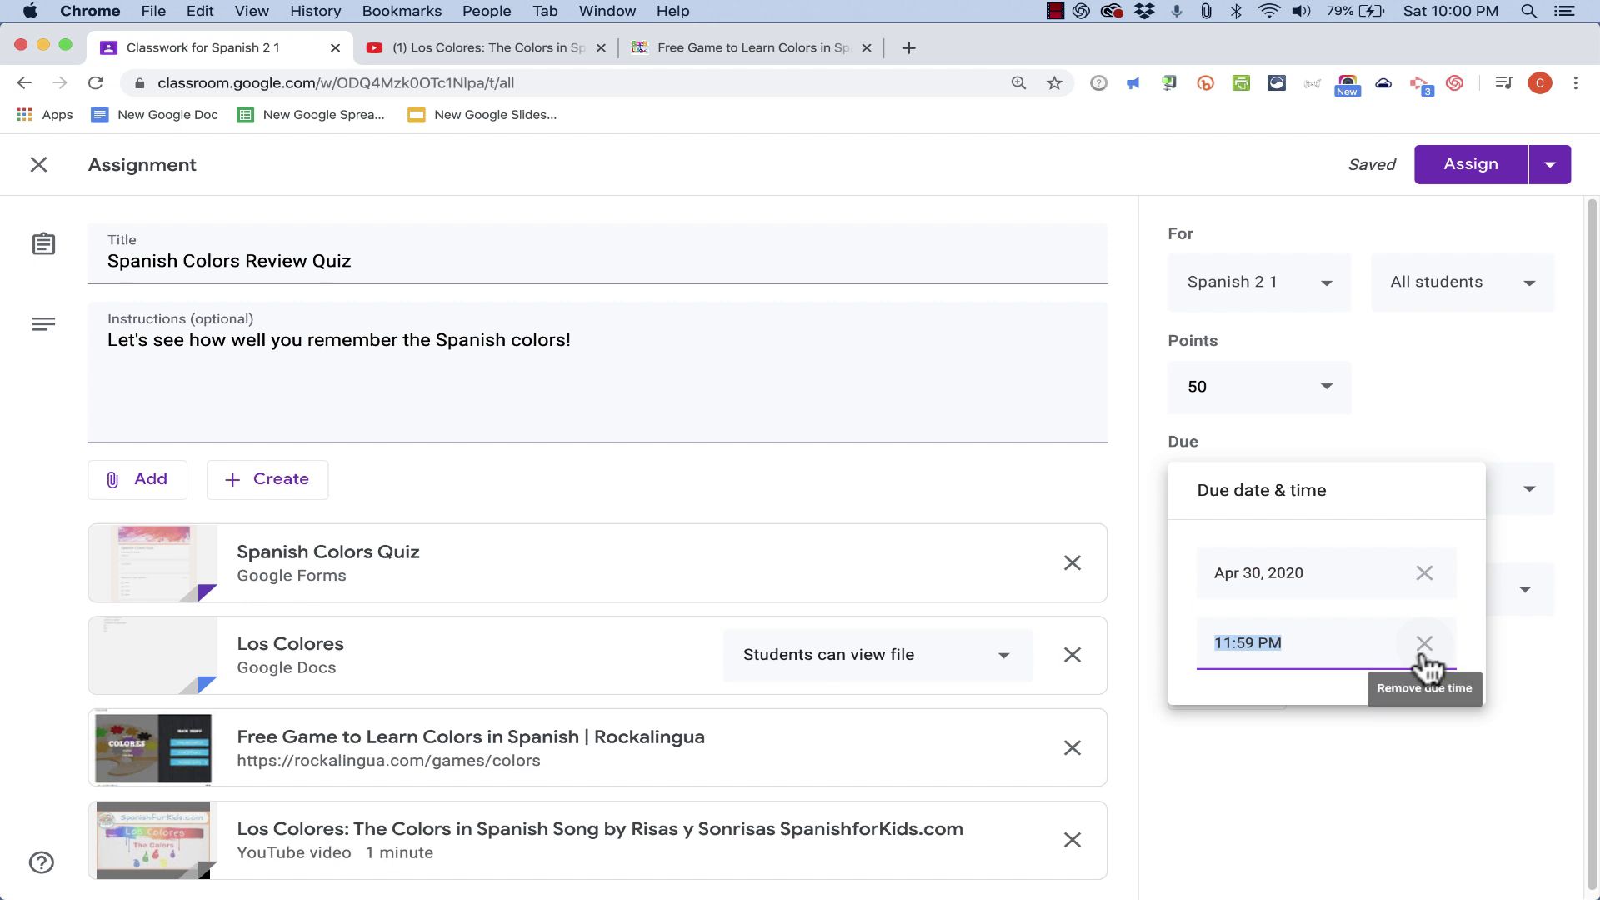
pyautogui.click(1427, 718)
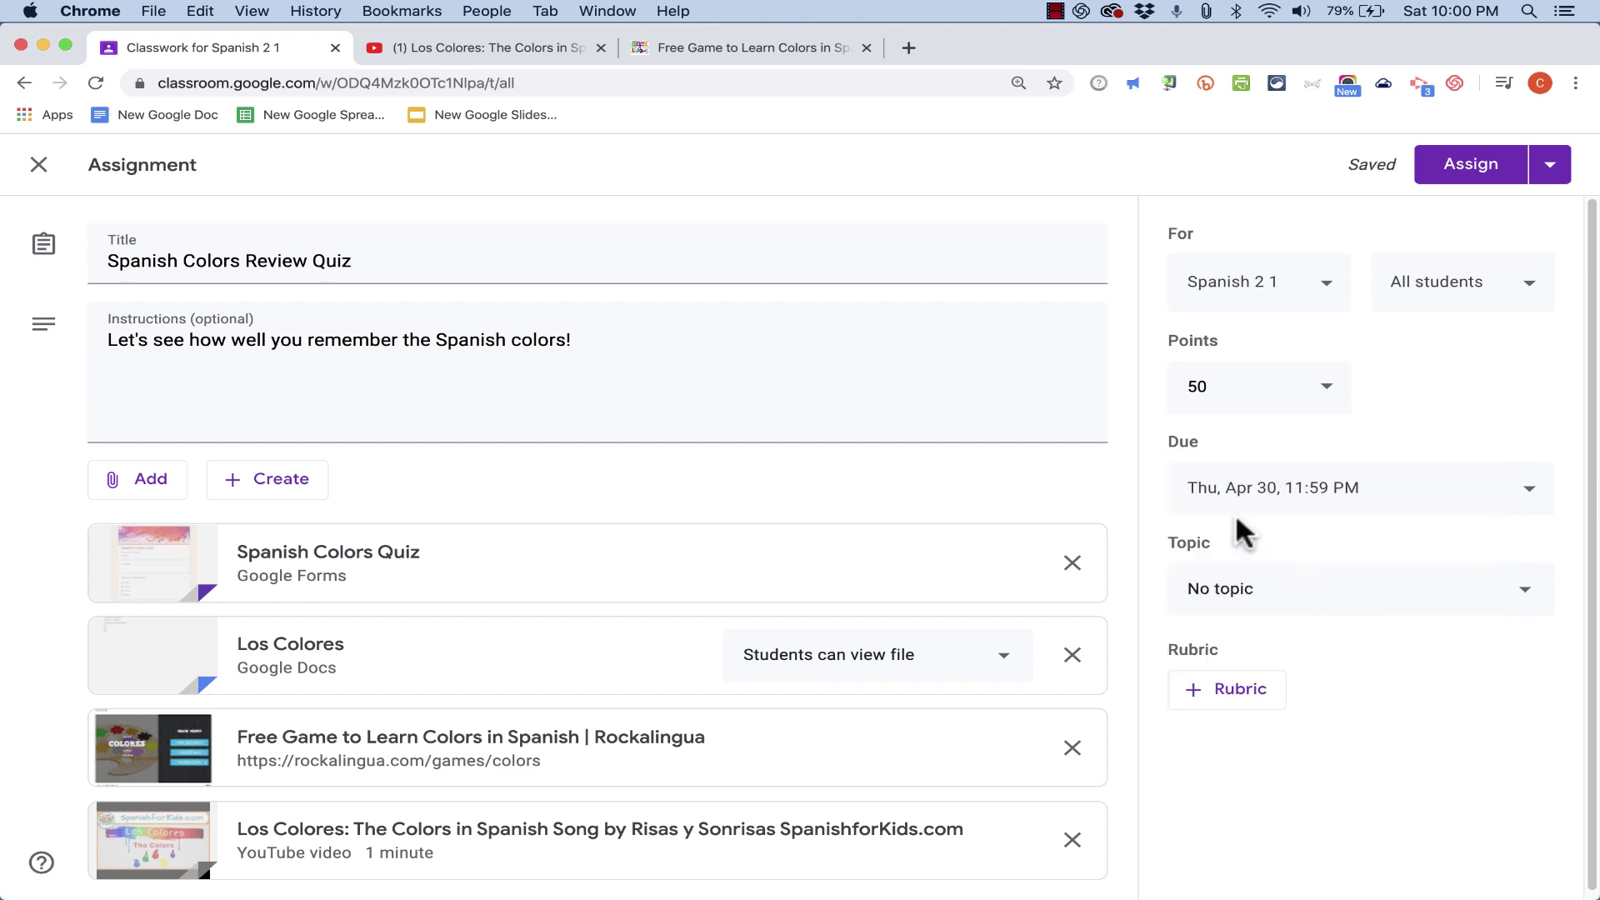
# - Leave the topic as No topic and dismiss the rubric options
pyautogui.click(1308, 599)
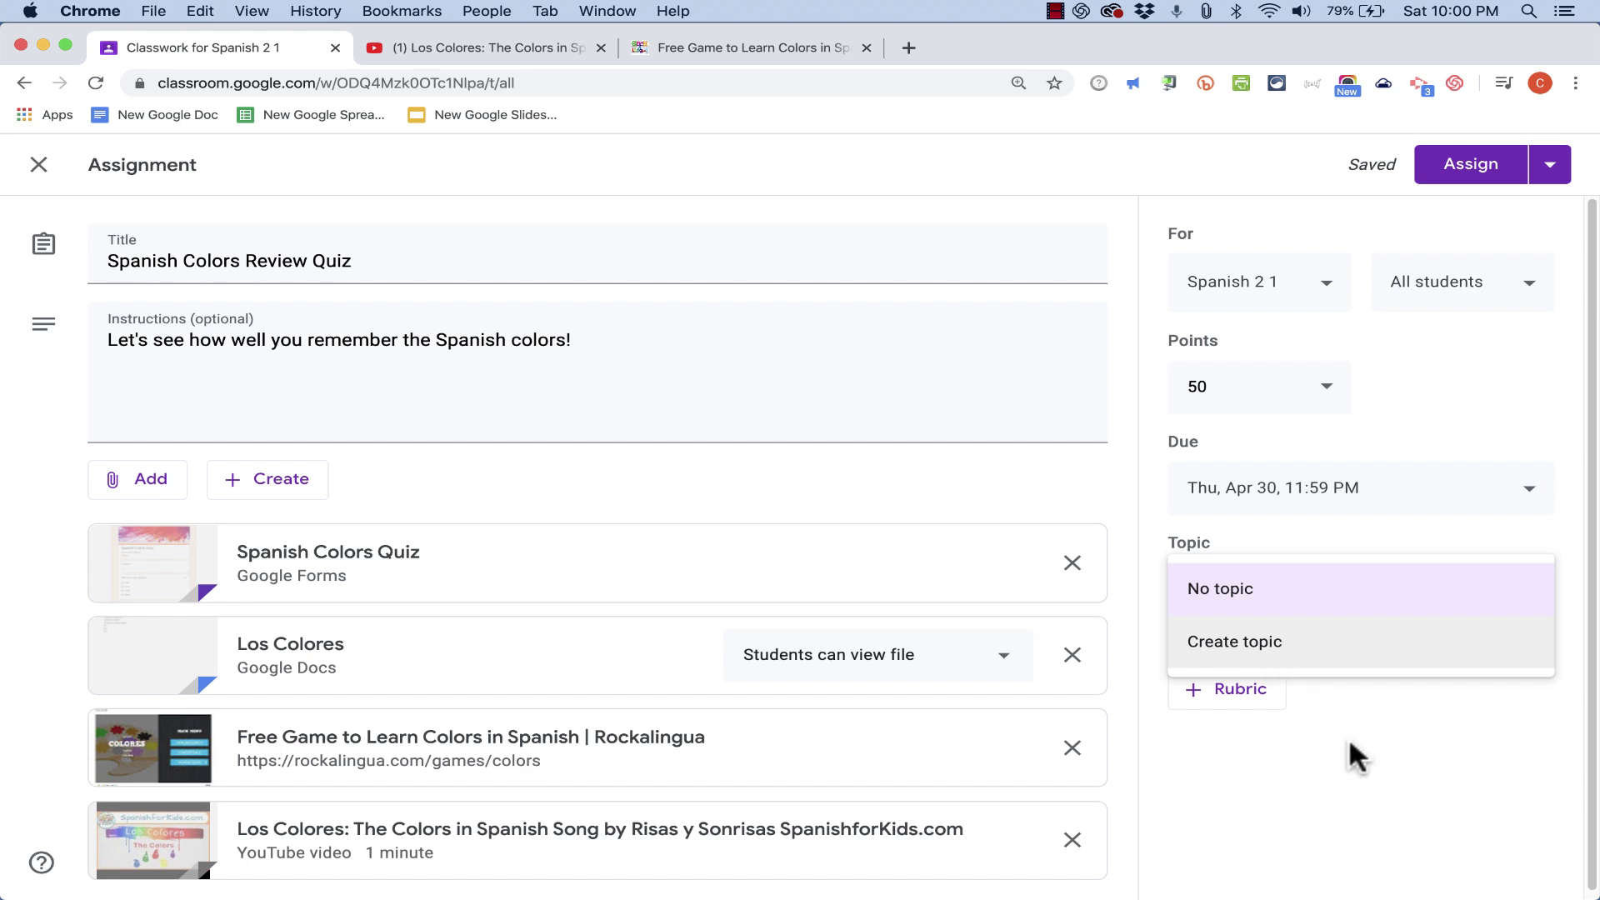
pyautogui.click(1283, 588)
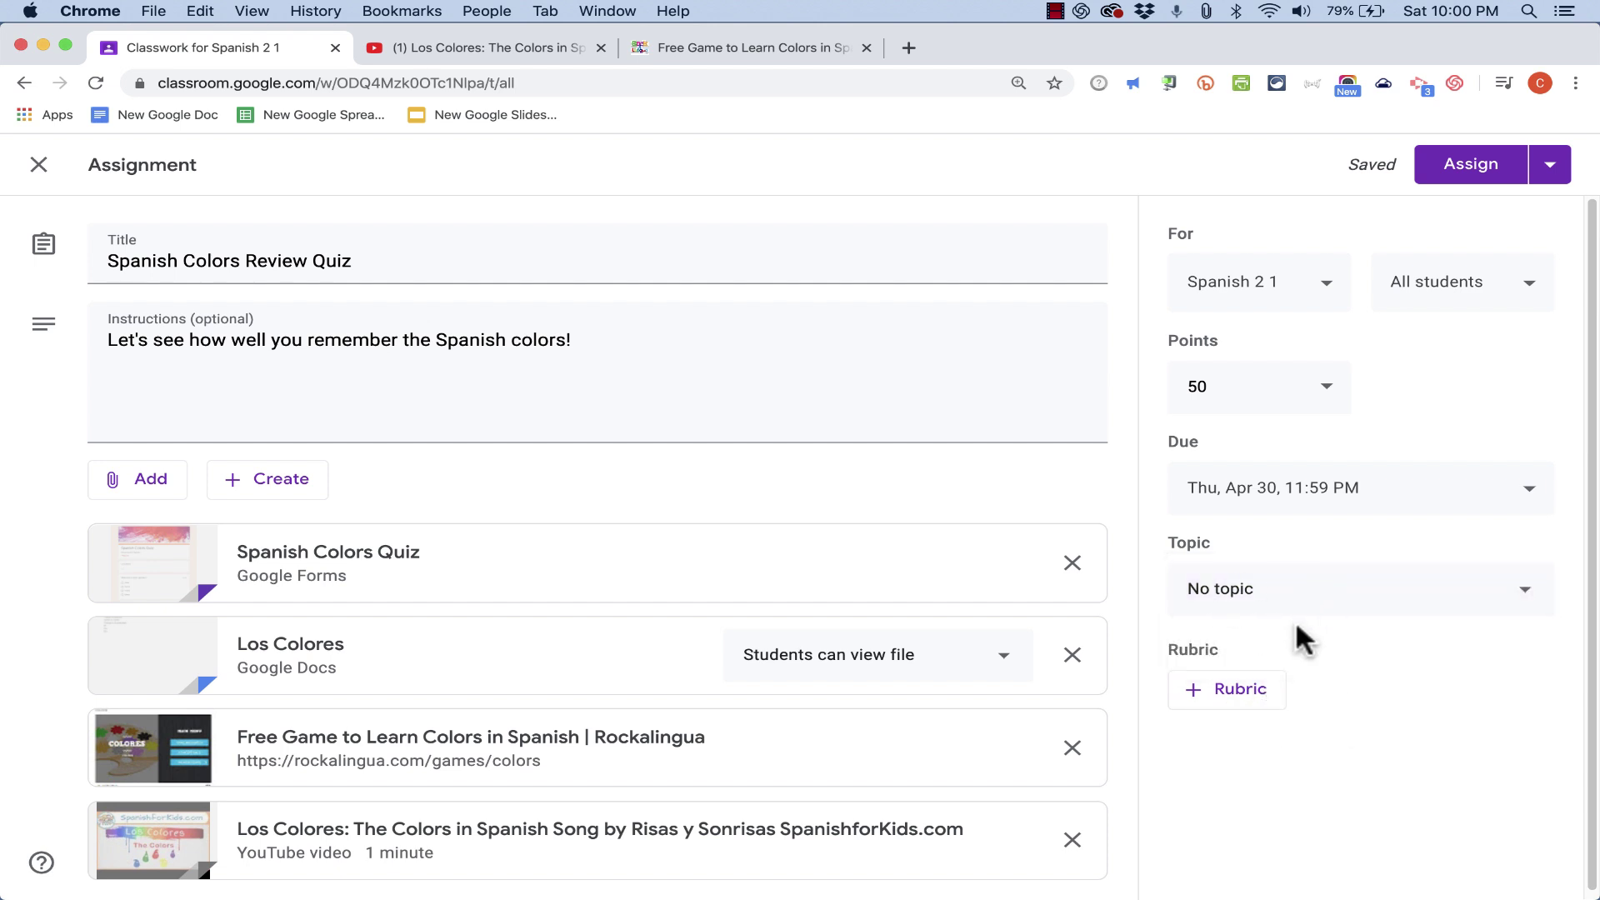
pyautogui.click(1254, 700)
pyautogui.click(1328, 698)
# - Instead of posting now, schedule the quiz to post on April 9
pyautogui.click(1470, 166)
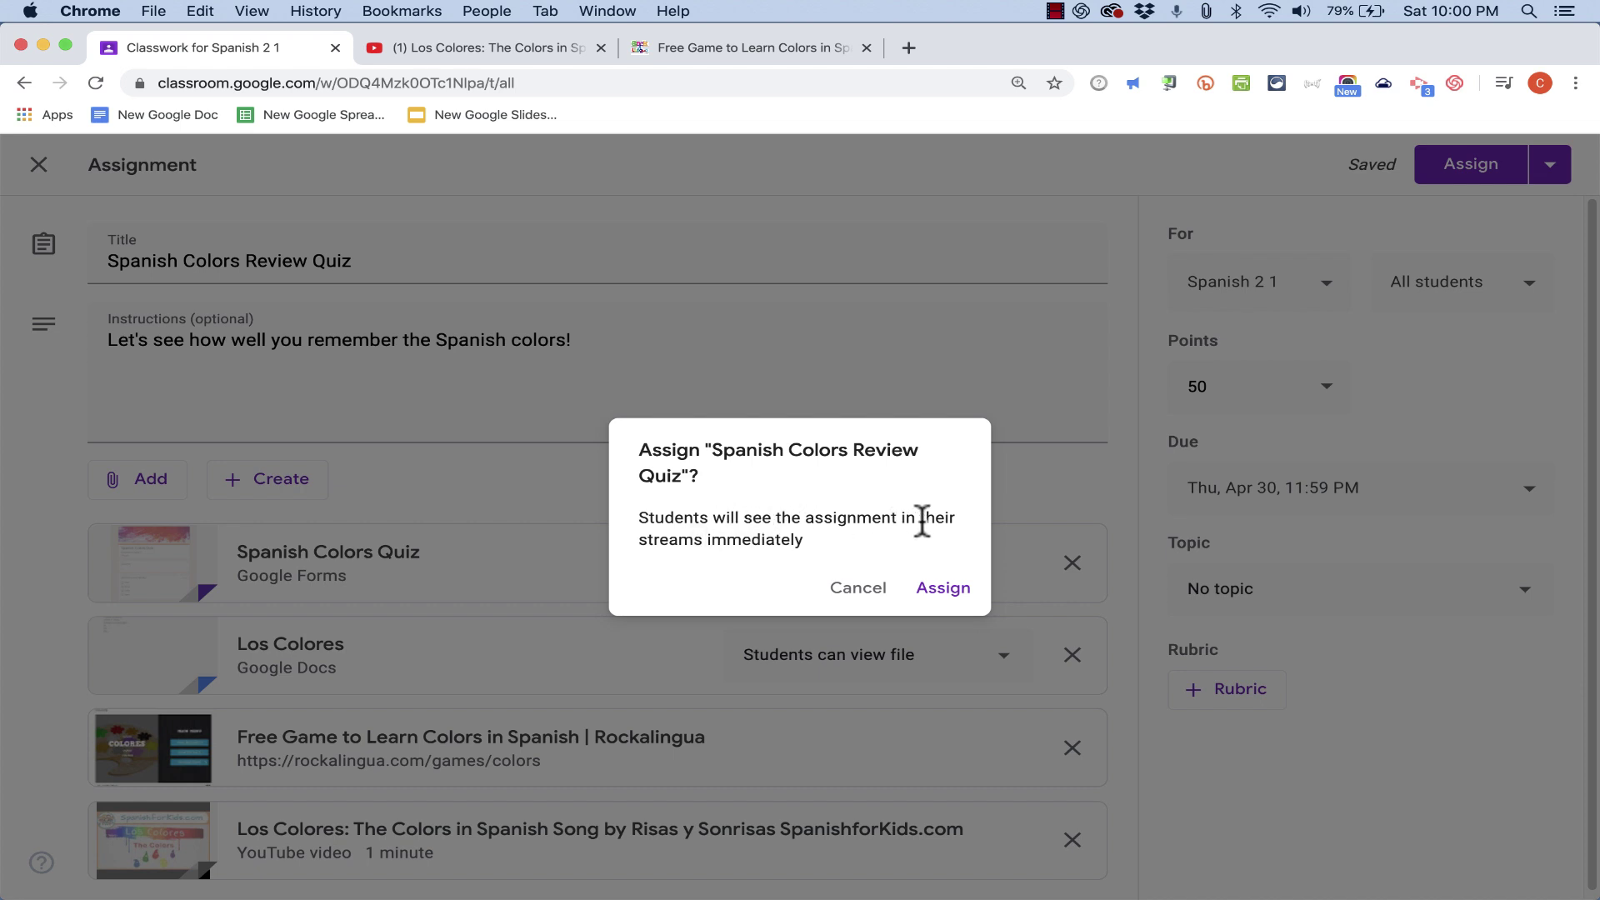
pyautogui.click(854, 590)
pyautogui.click(1552, 165)
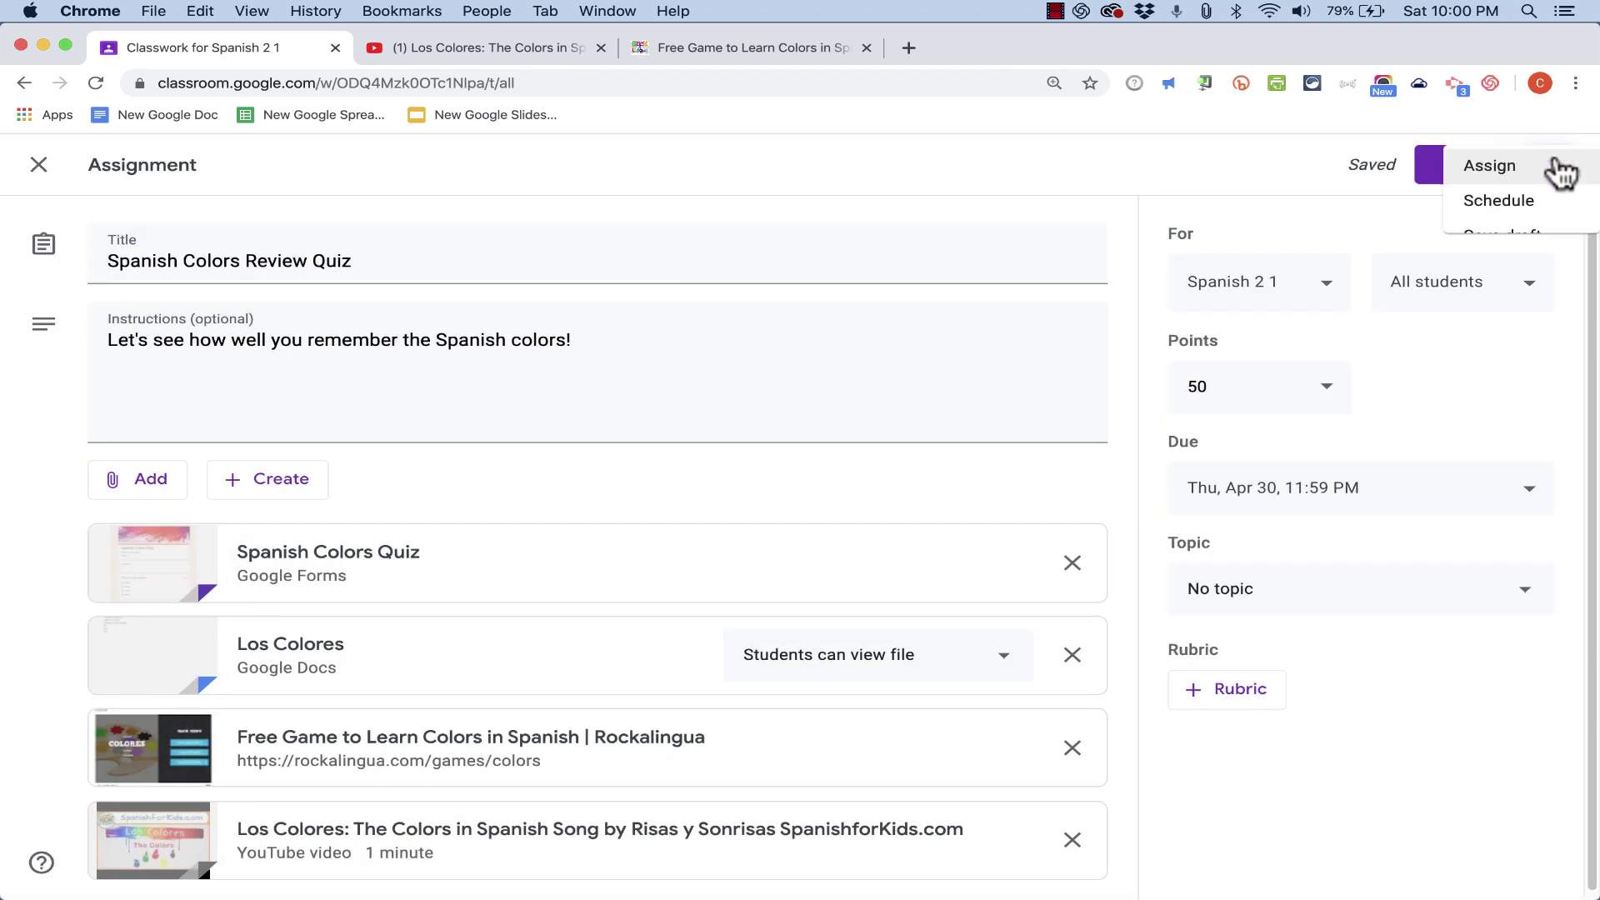
pyautogui.click(1503, 208)
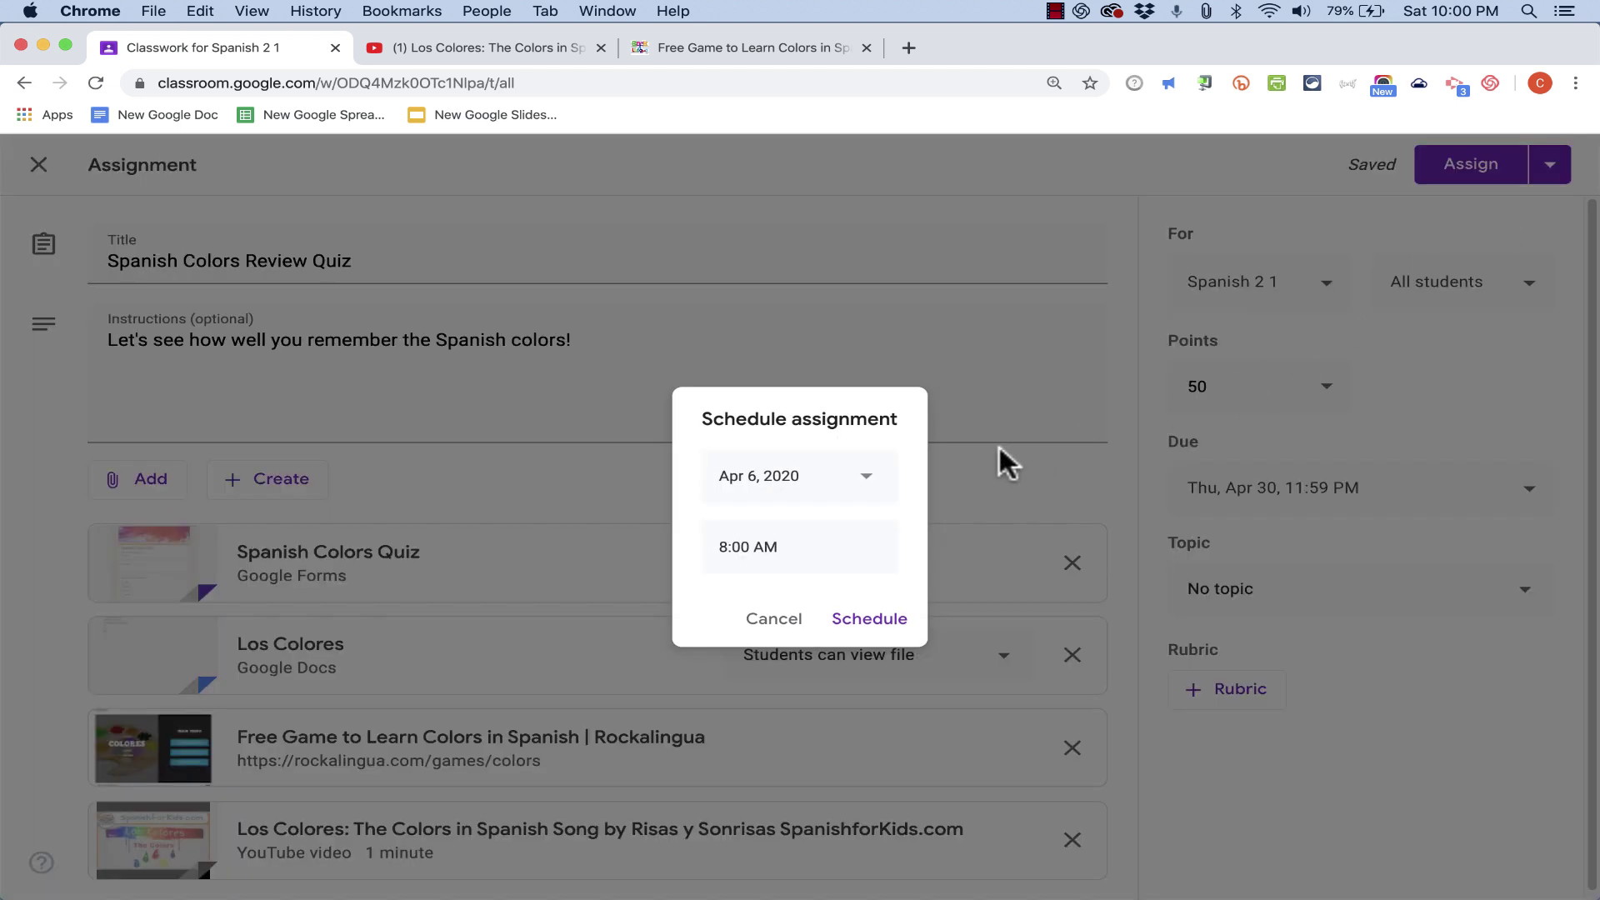
pyautogui.click(867, 483)
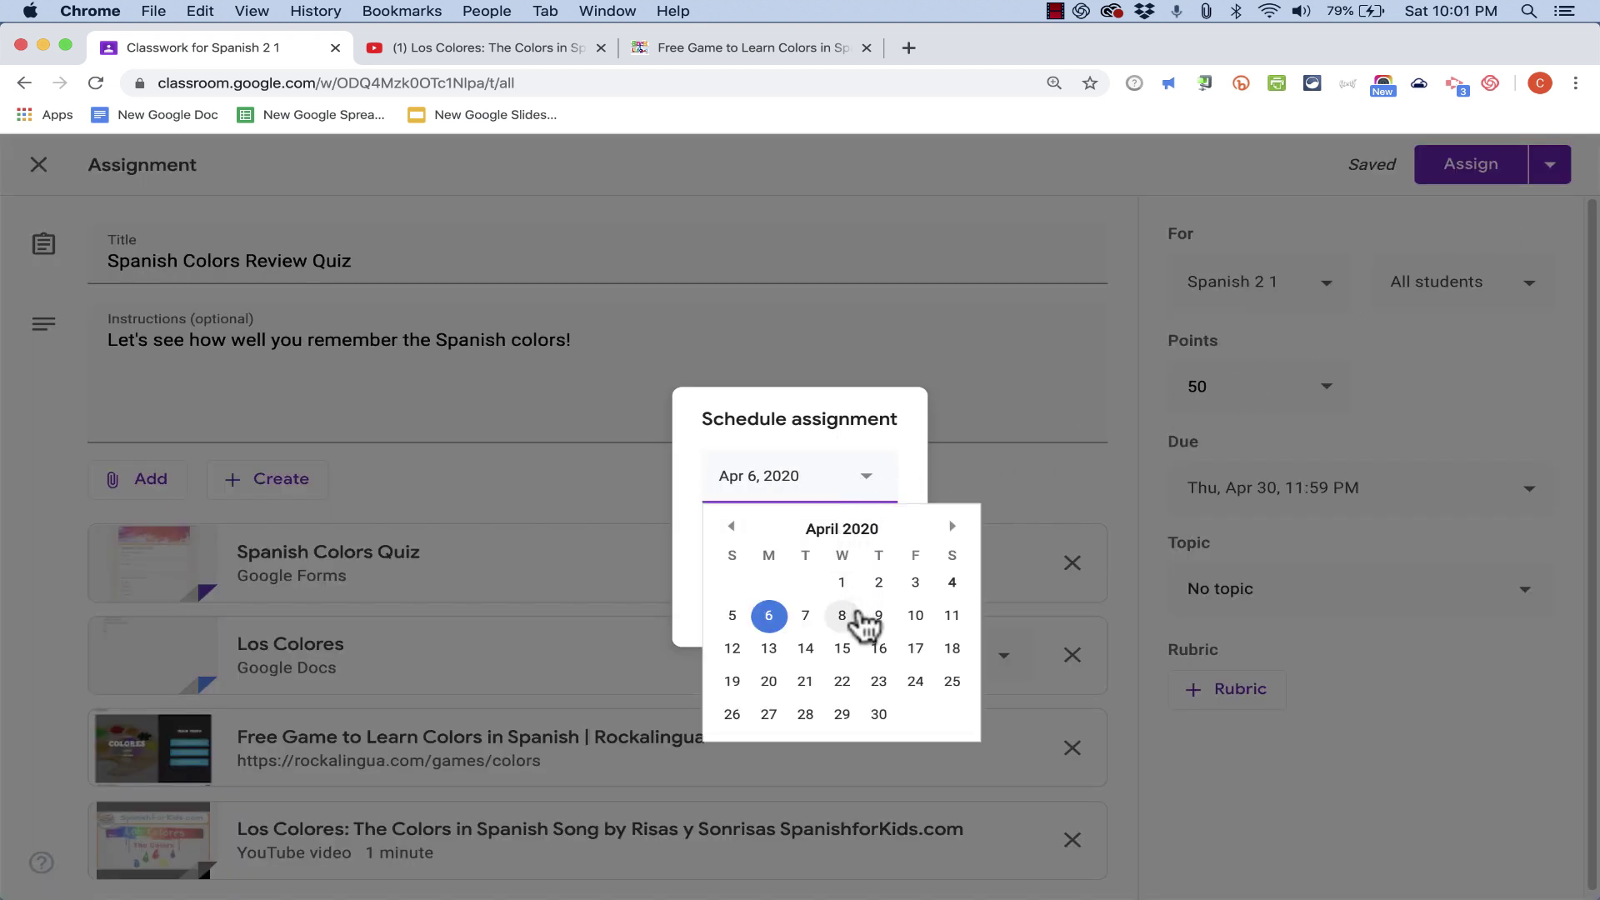
pyautogui.click(873, 616)
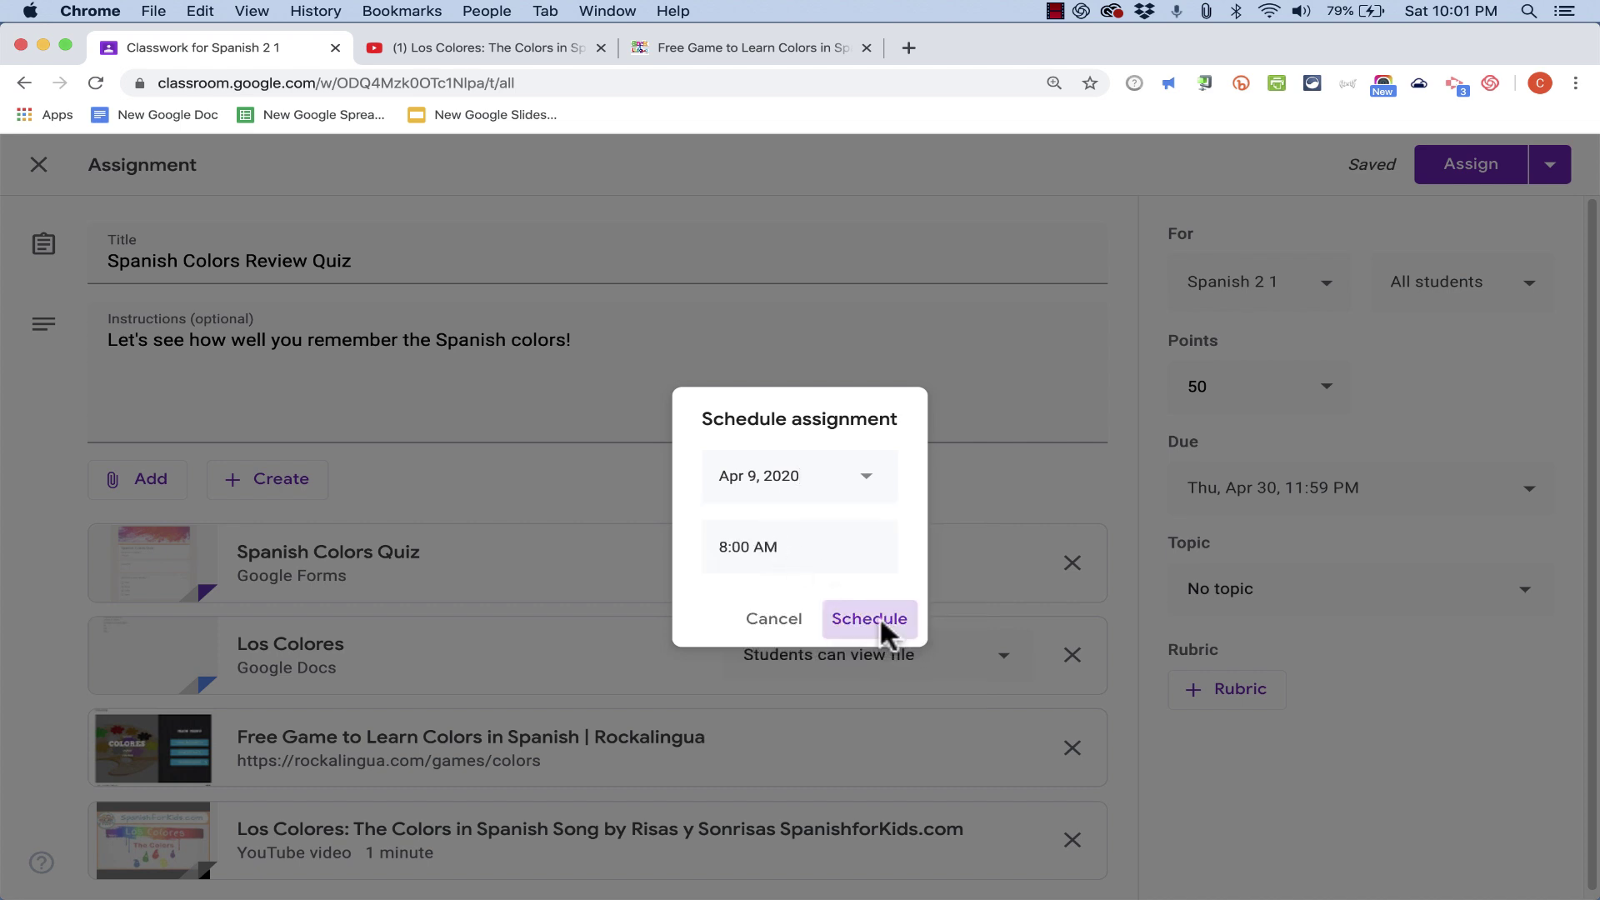
pyautogui.click(878, 617)
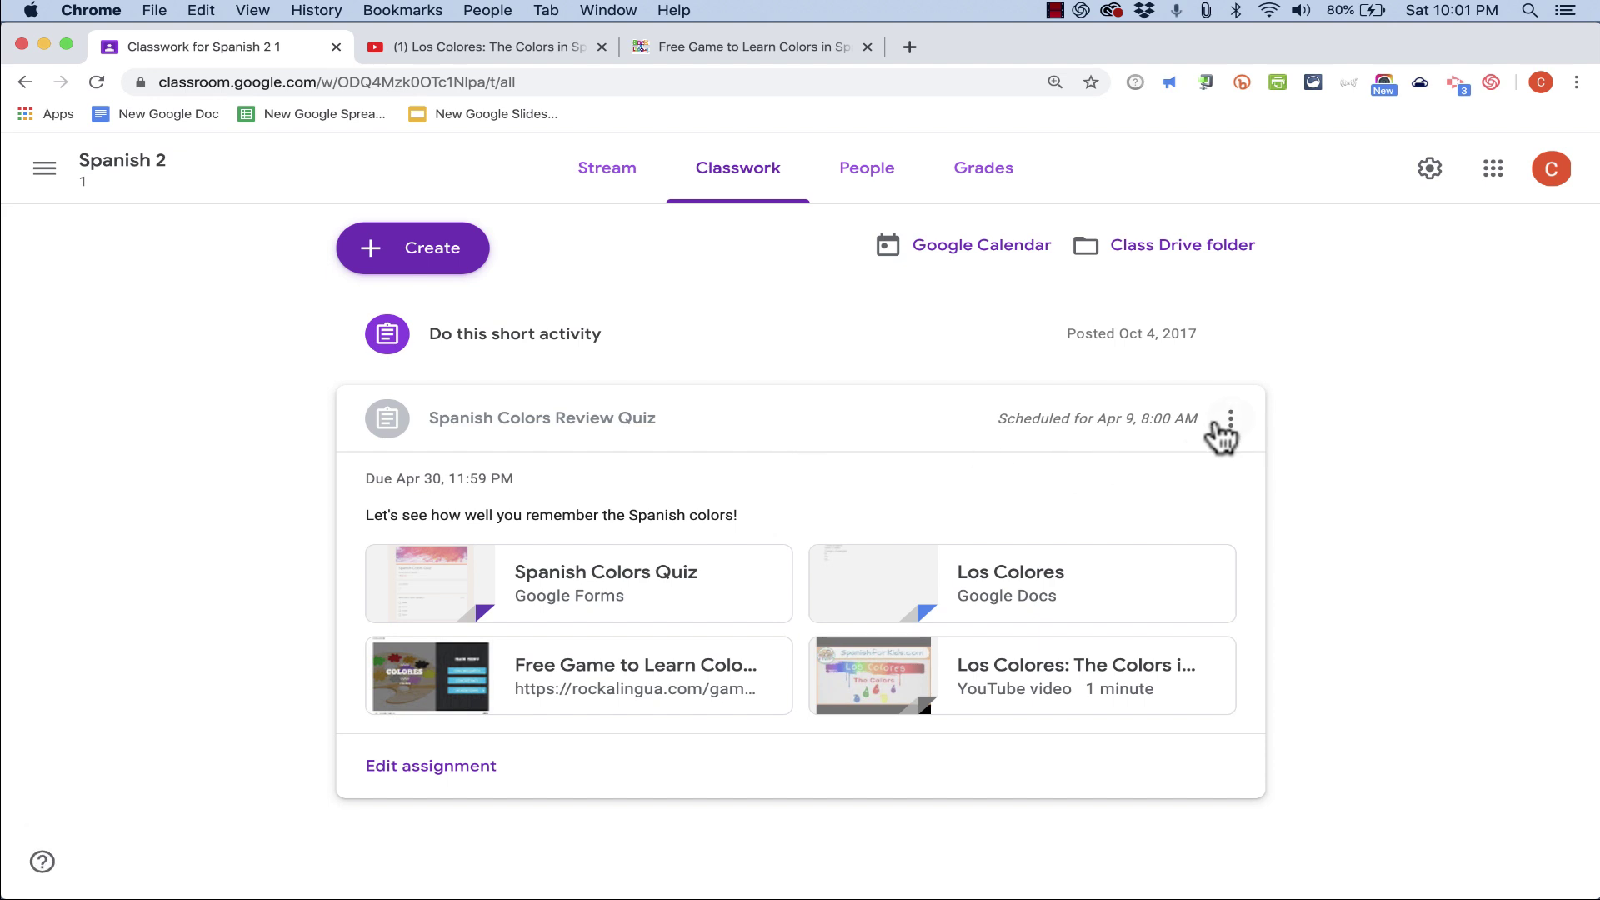
# - Reopen the scheduled quiz, remove its due date and schedule, and switch back to posting now
pyautogui.click(1229, 416)
pyautogui.click(1160, 450)
pyautogui.click(1453, 541)
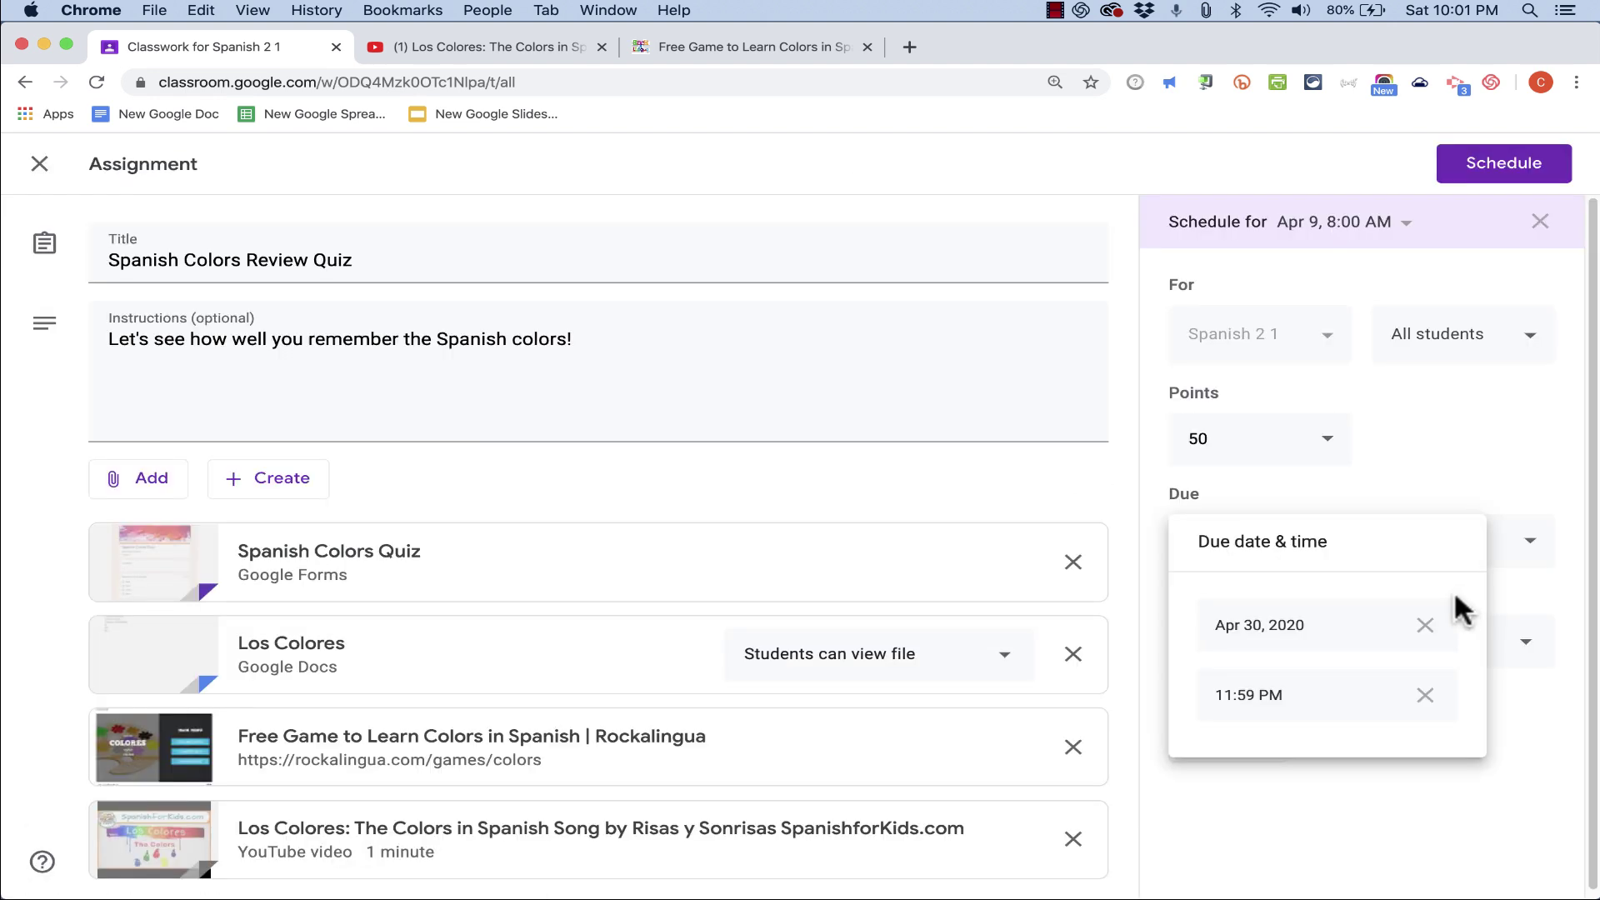
pyautogui.click(1425, 625)
pyautogui.click(1539, 221)
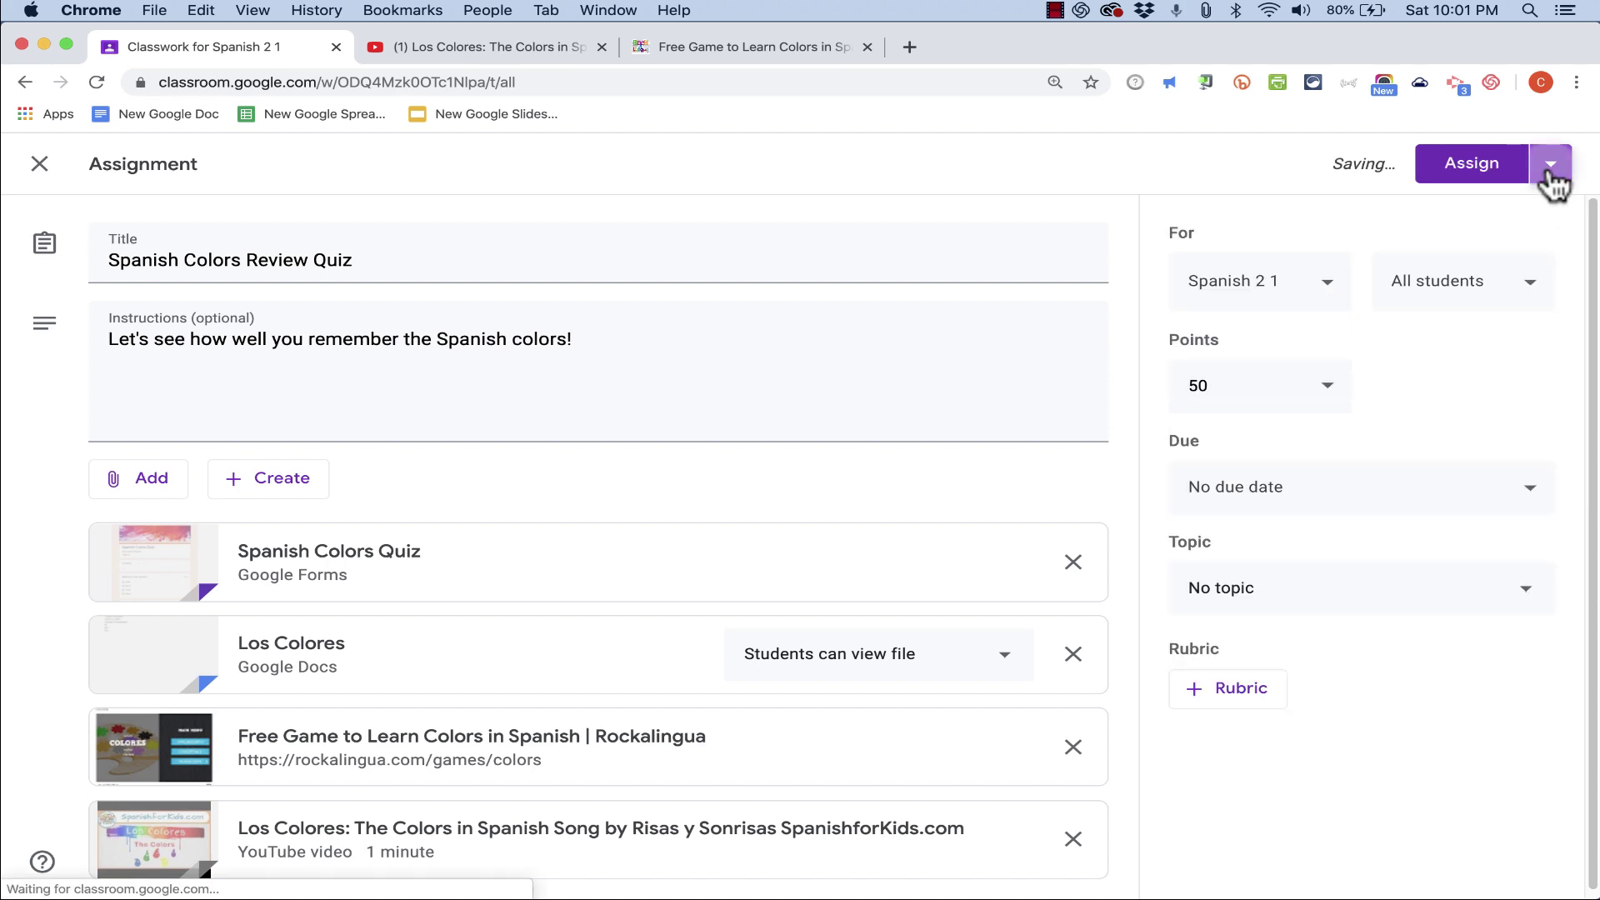
pyautogui.click(1552, 164)
pyautogui.click(1499, 172)
pyautogui.click(1114, 431)
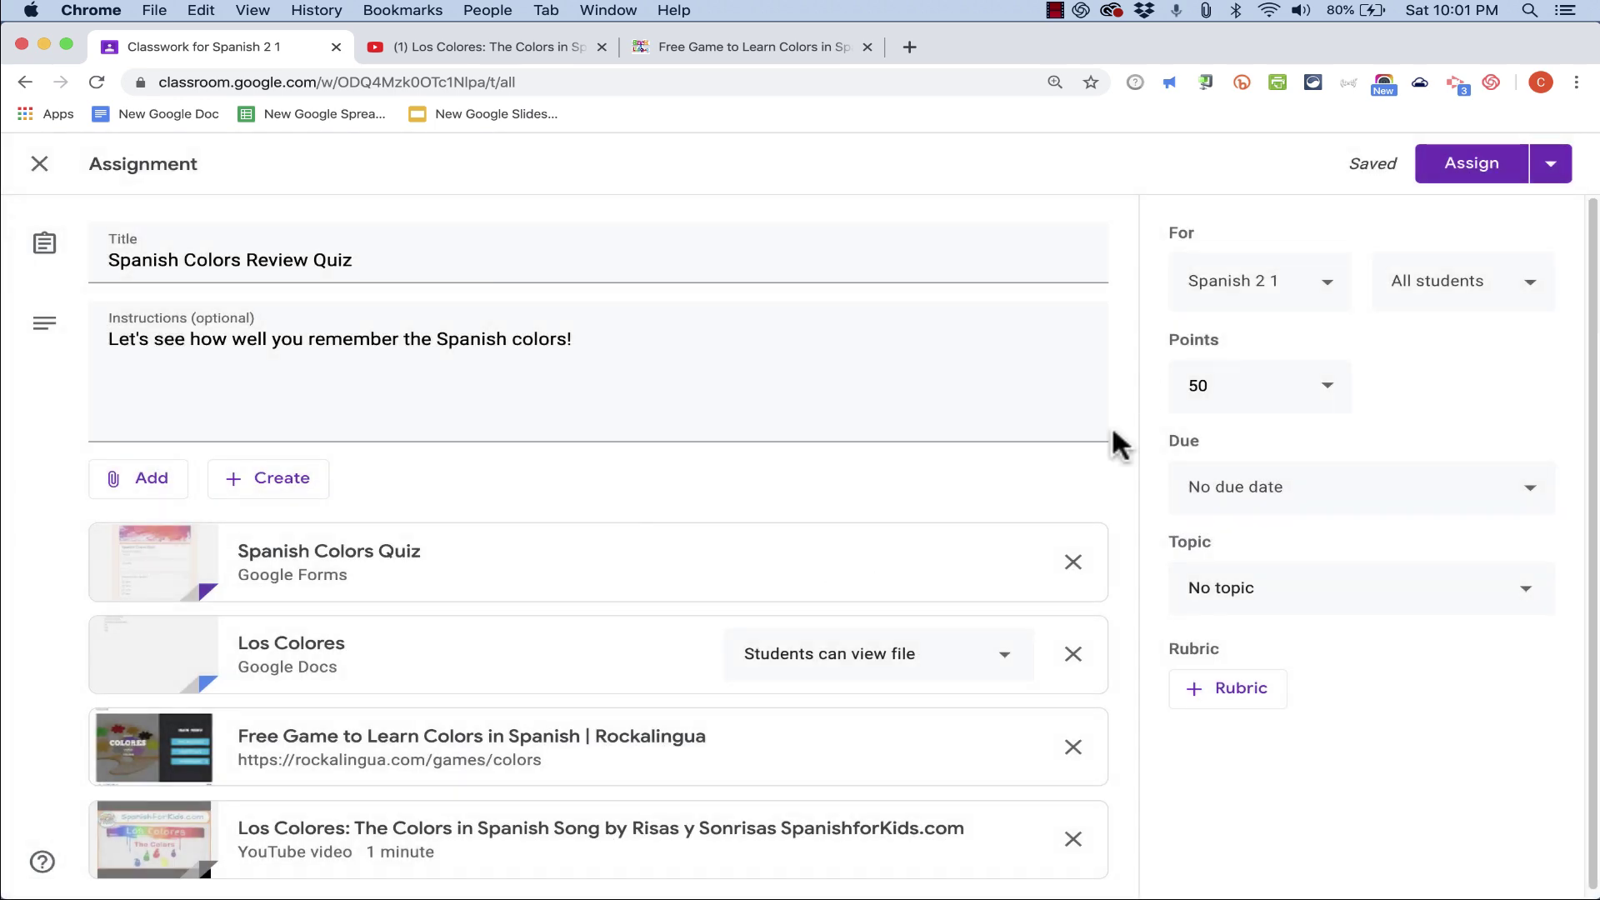
# - Assign the Spanish Colors Review Quiz to the class
pyautogui.click(1467, 163)
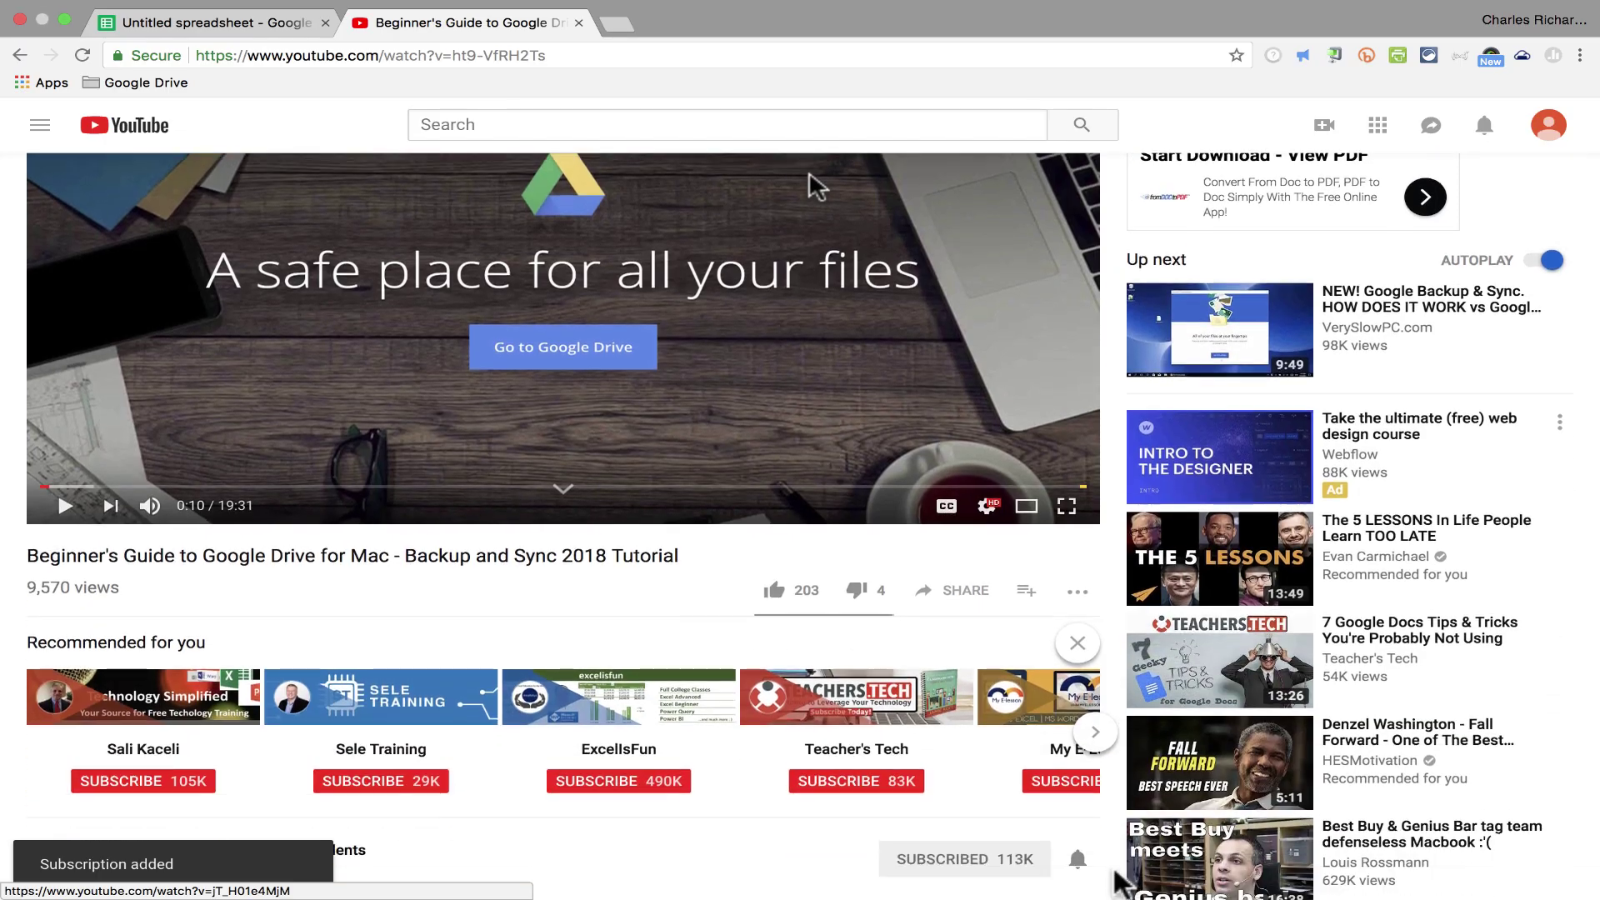
# - Scroll down the YouTube watch page of the Technology for Teachers and Students video
pyautogui.scroll(-2, 1047, 733)
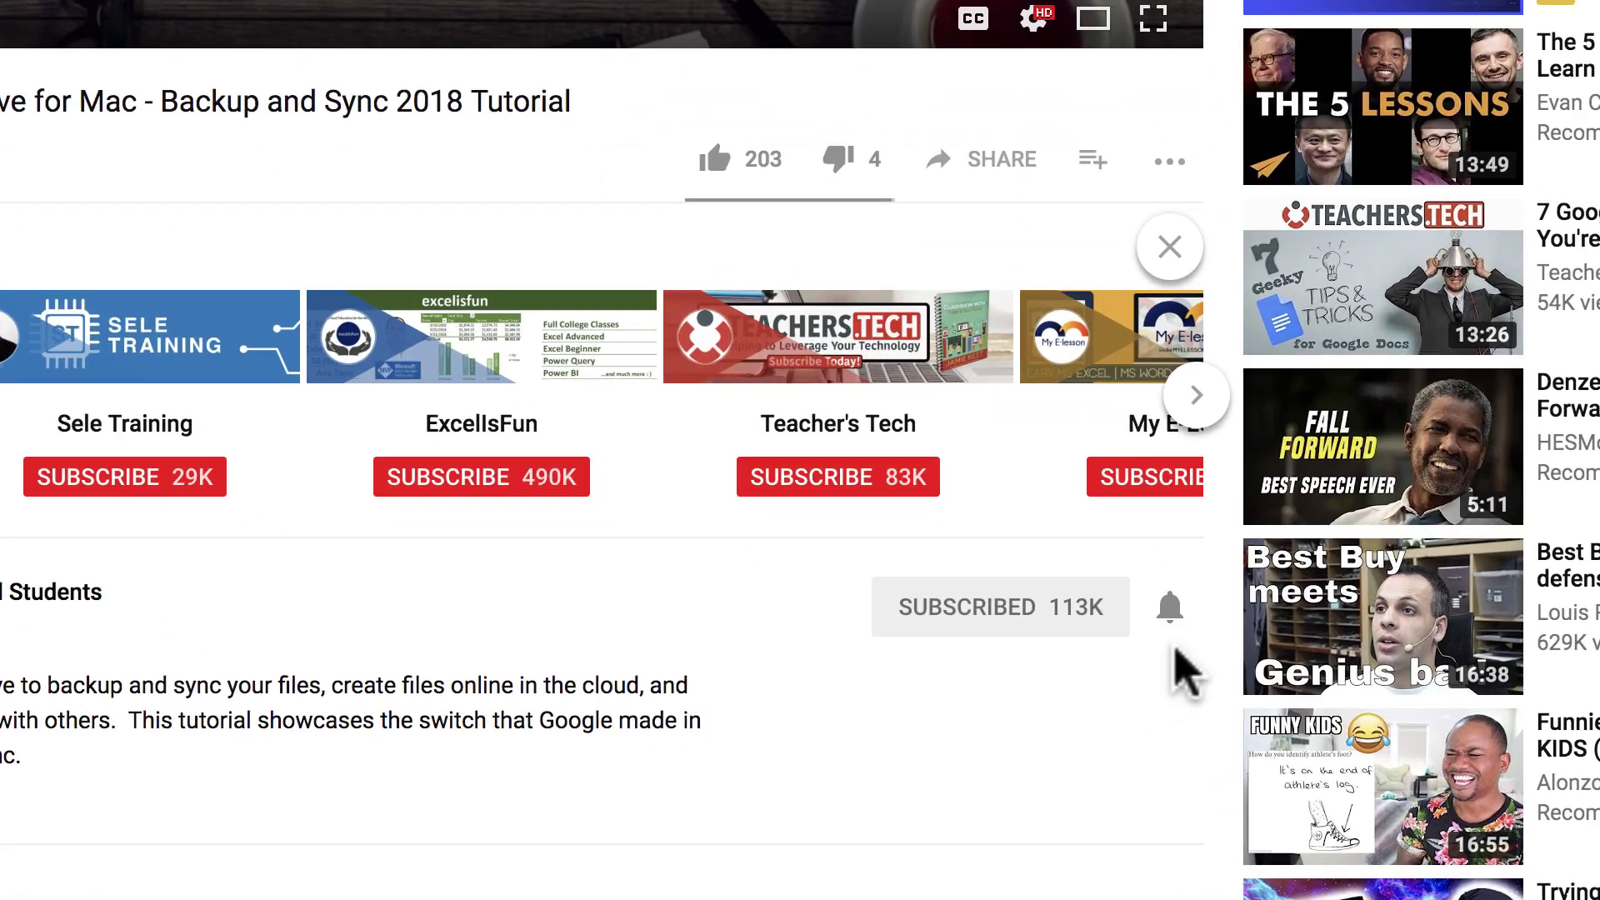